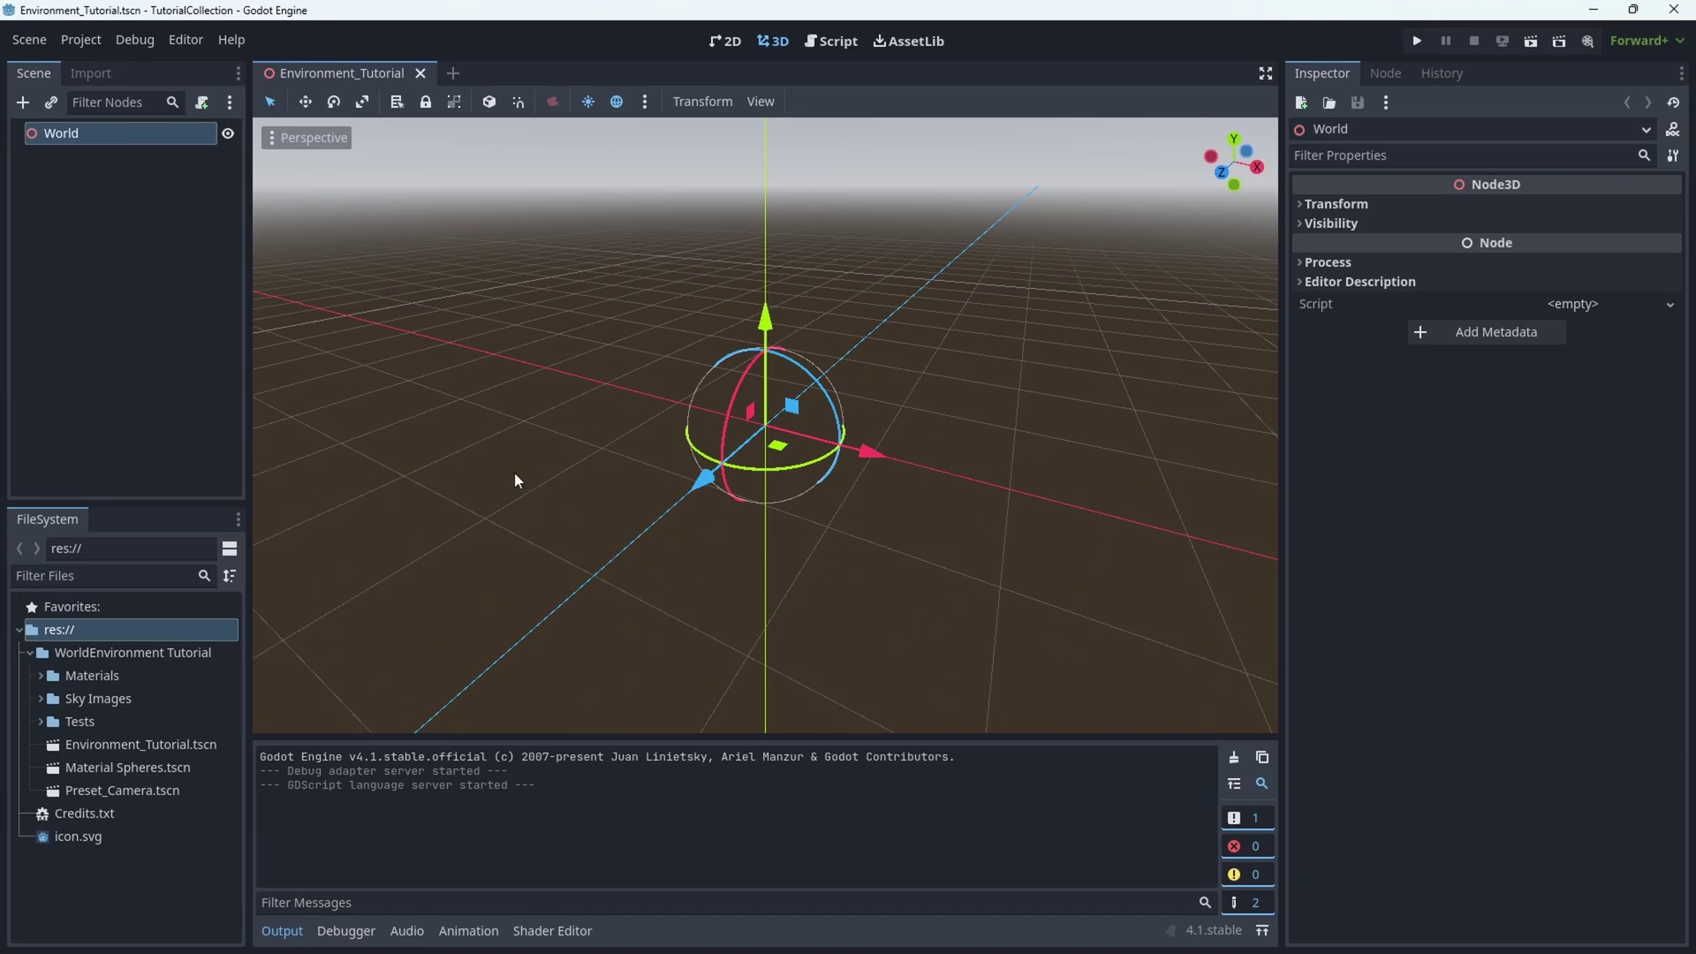
# Step: Instance Material Spheres.tscn and Preset_Camera.tscn as children of the World node
pyautogui.click(109, 242)
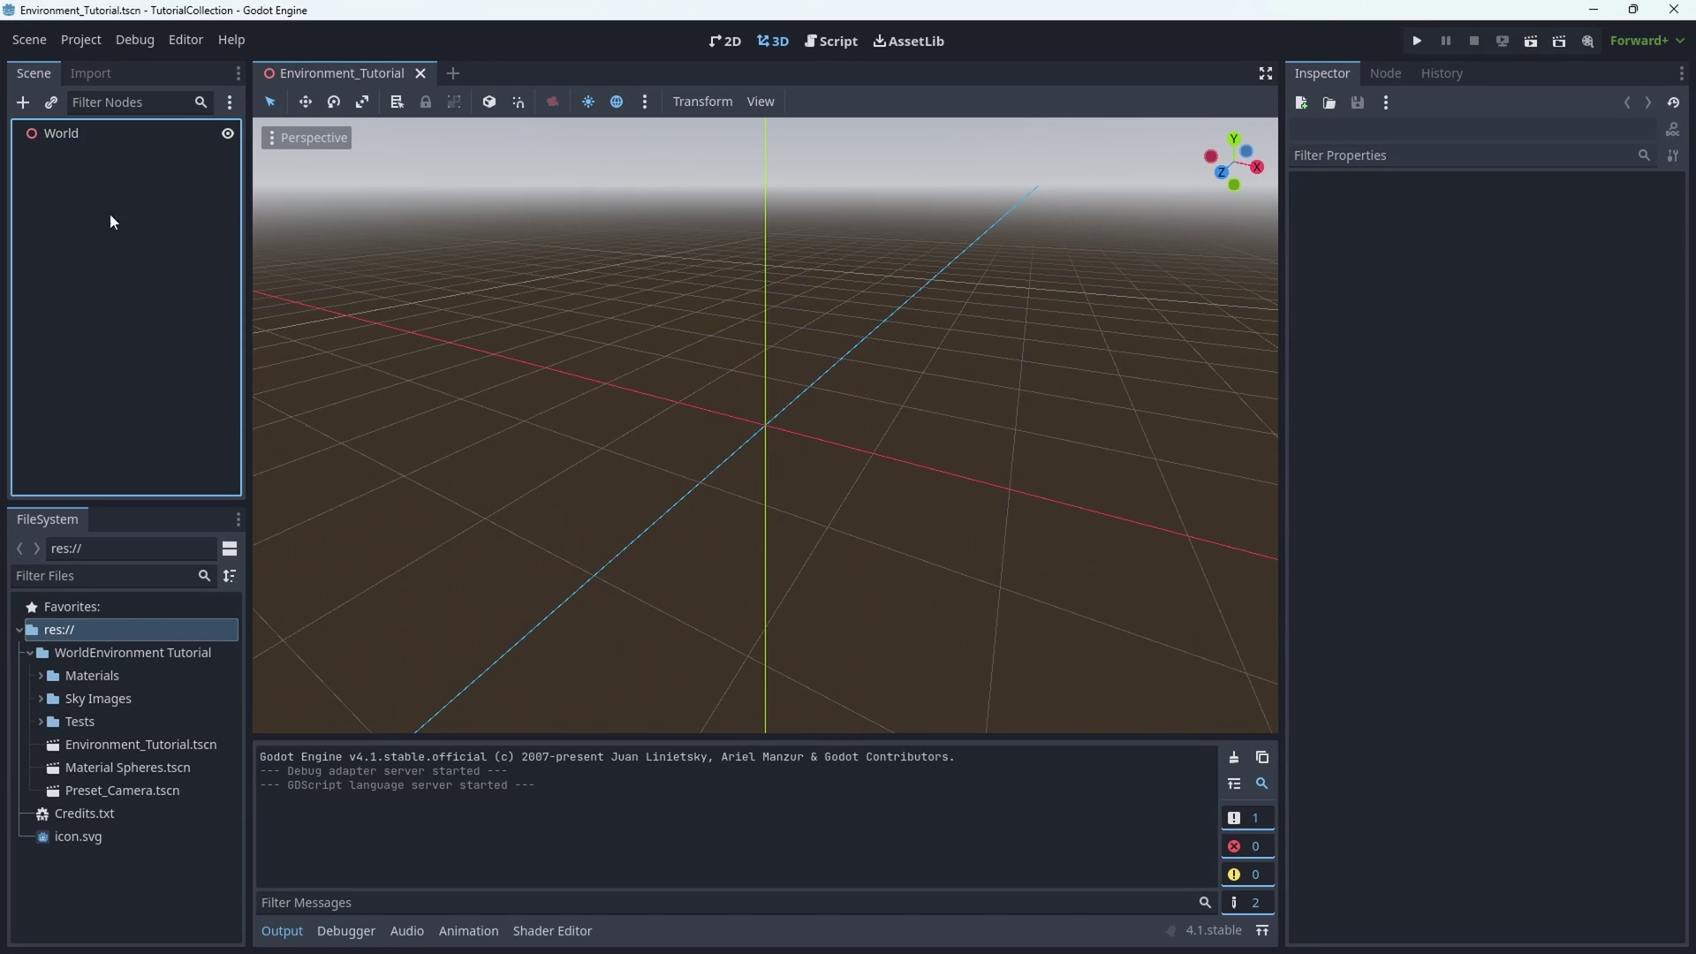
pyautogui.click(120, 134)
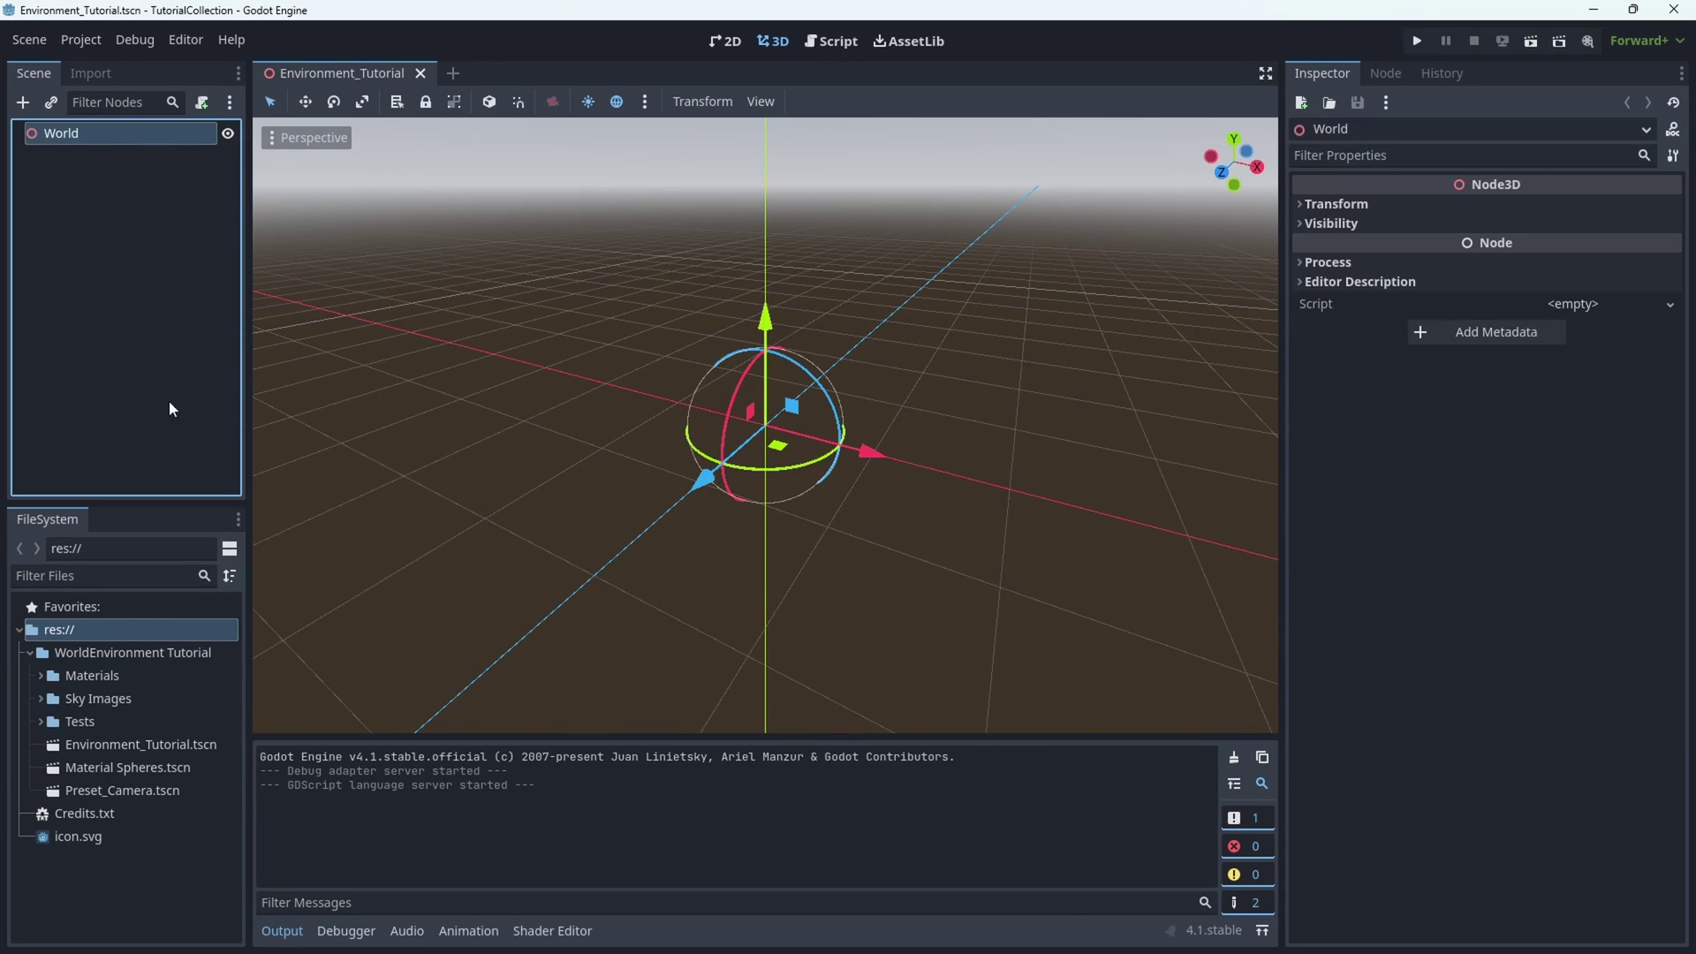
pyautogui.click(129, 767)
pyautogui.moveTo(127, 762); pyautogui.dragTo(70, 134)
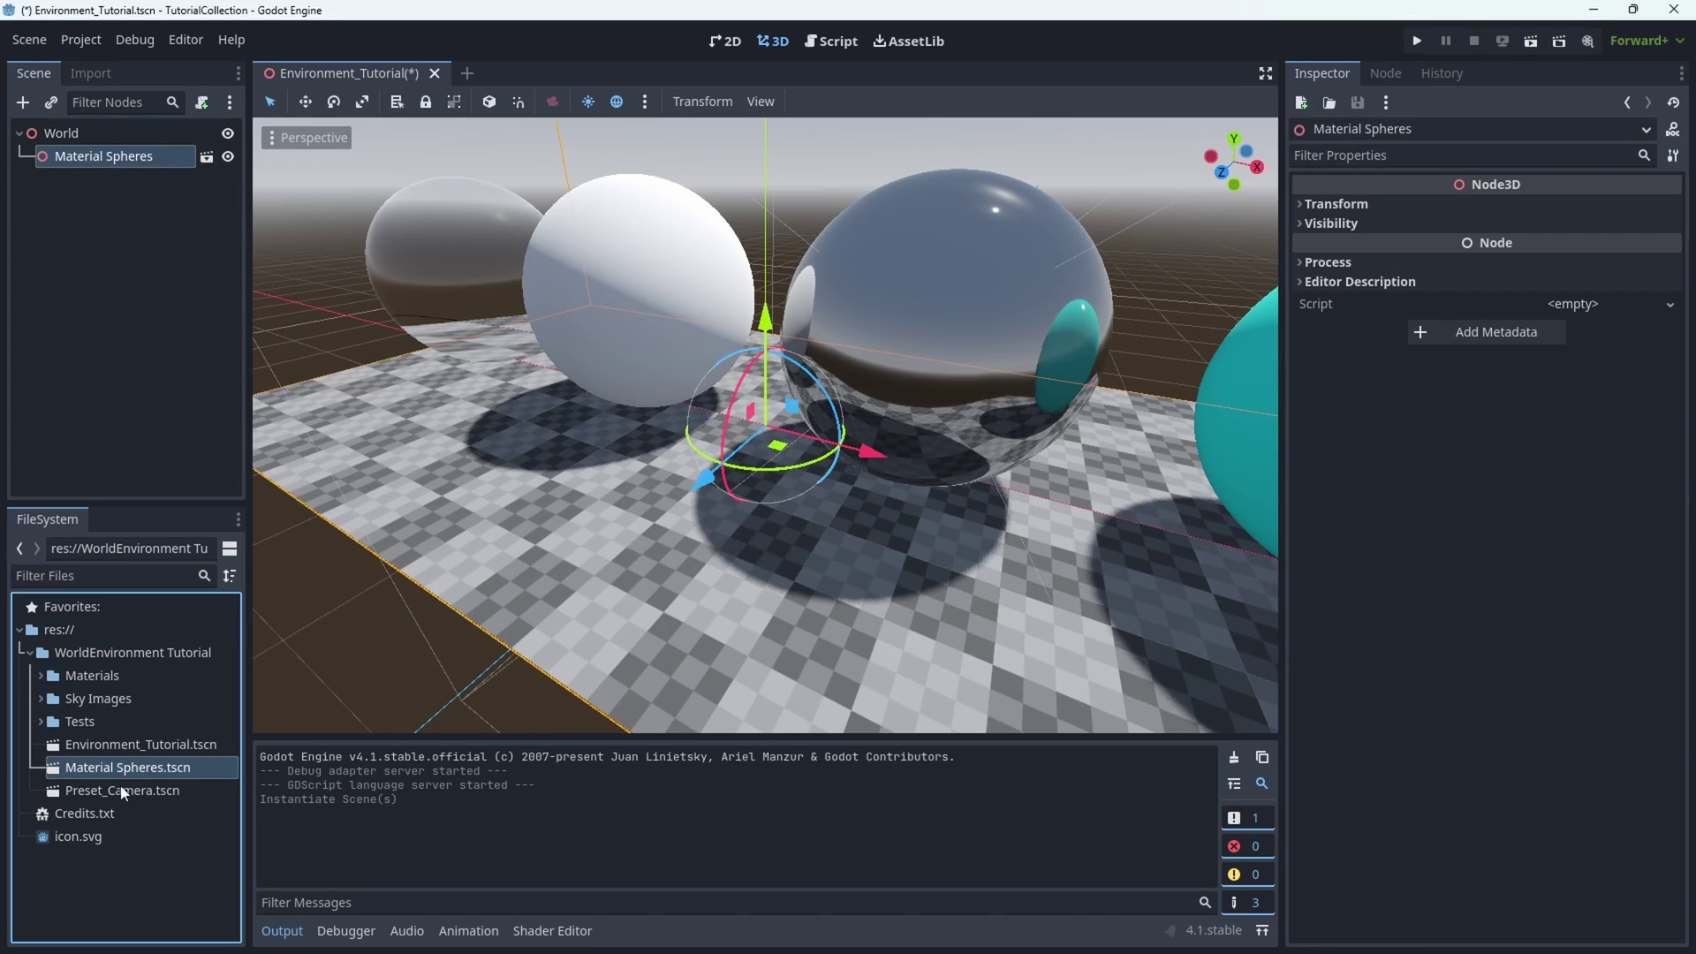
pyautogui.moveTo(124, 790); pyautogui.dragTo(79, 137)
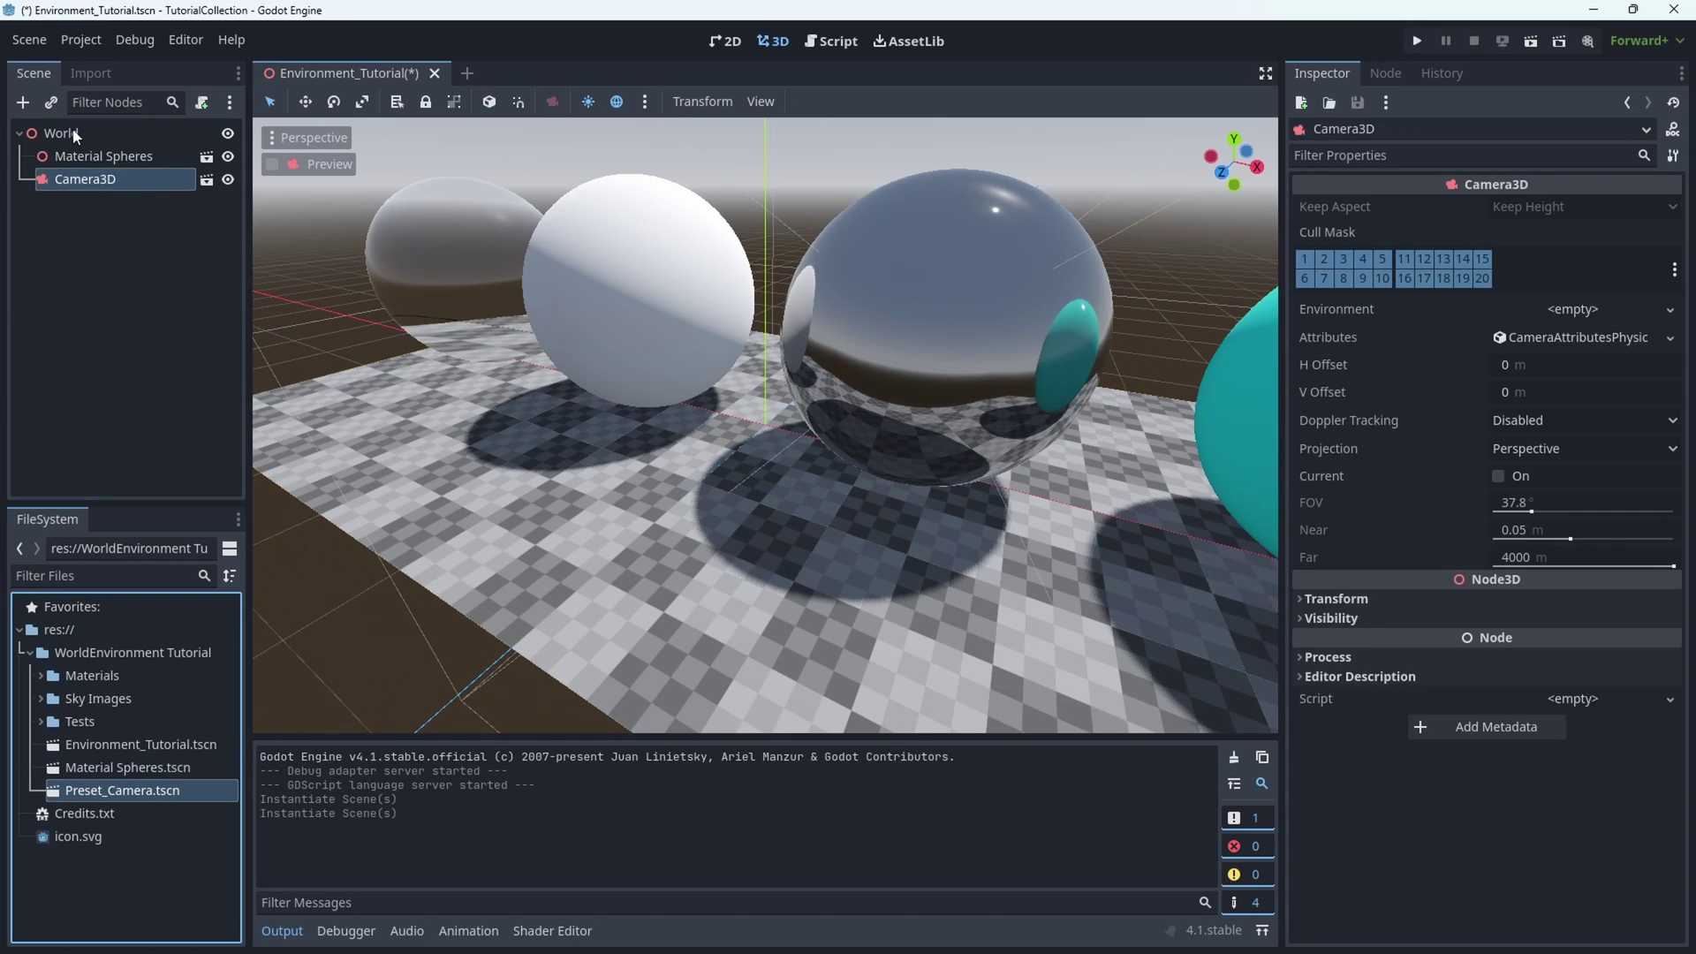
# Step: Preview the scene through Camera3D to frame the four spheres
pyautogui.click(78, 258)
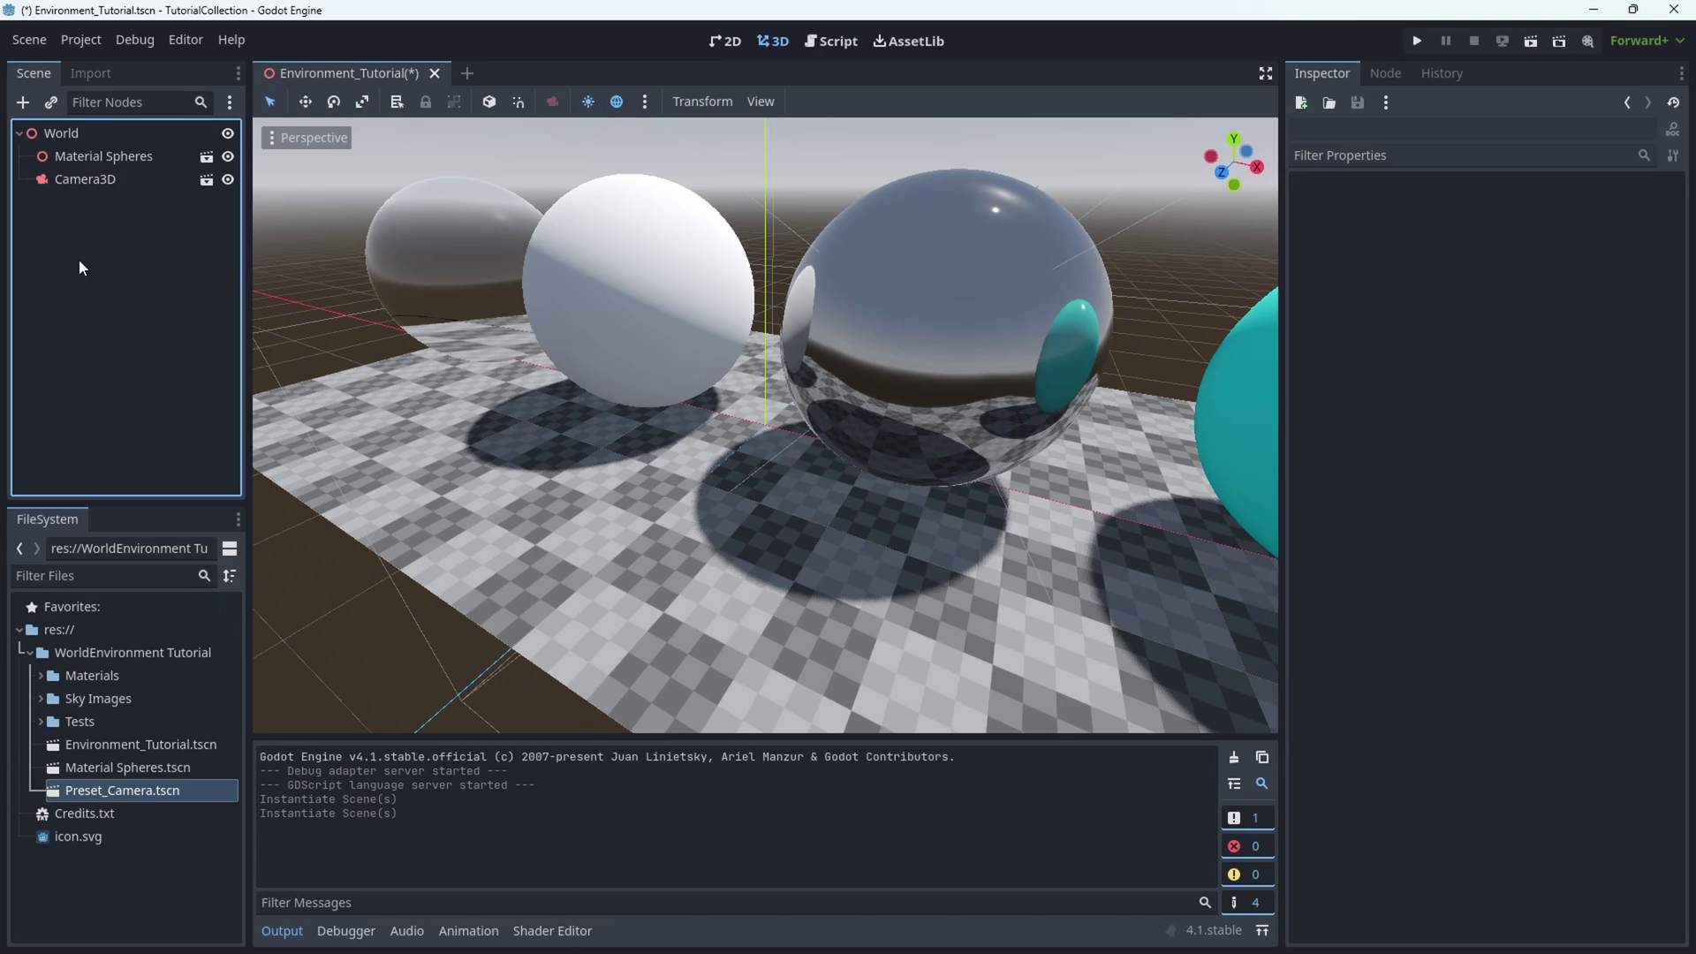
pyautogui.click(74, 181)
pyautogui.click(272, 165)
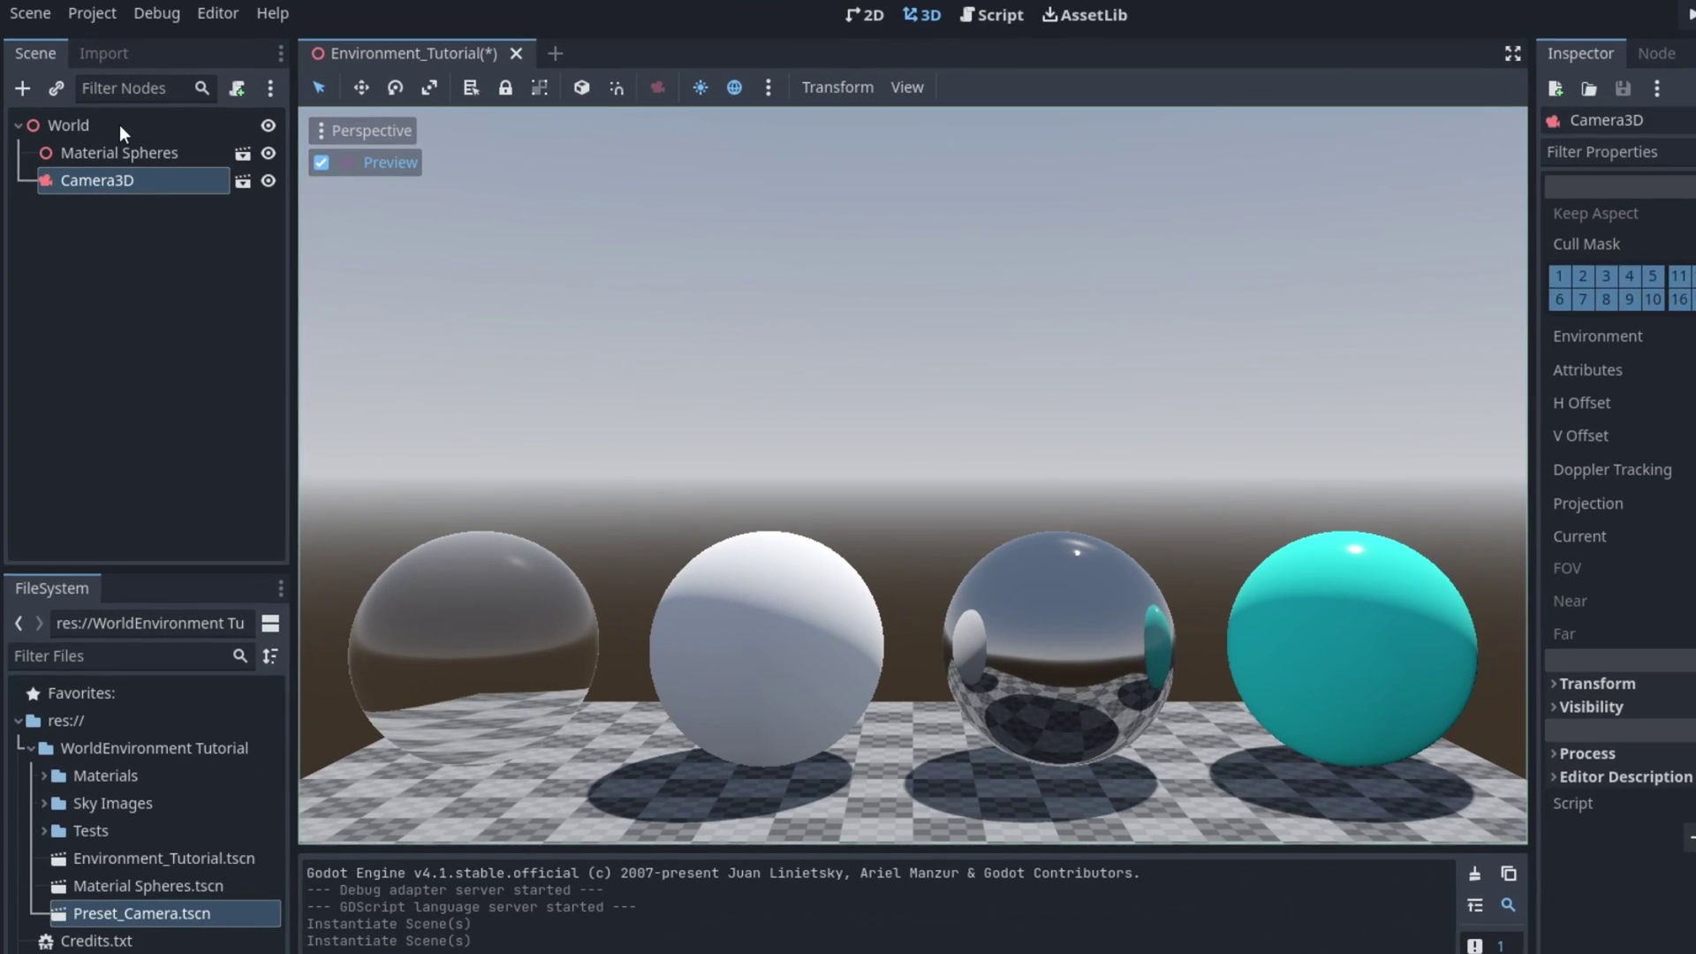
# Step: Add a WorldEnvironment node as a child of World
pyautogui.click(106, 135)
pyautogui.rightClick(119, 120)
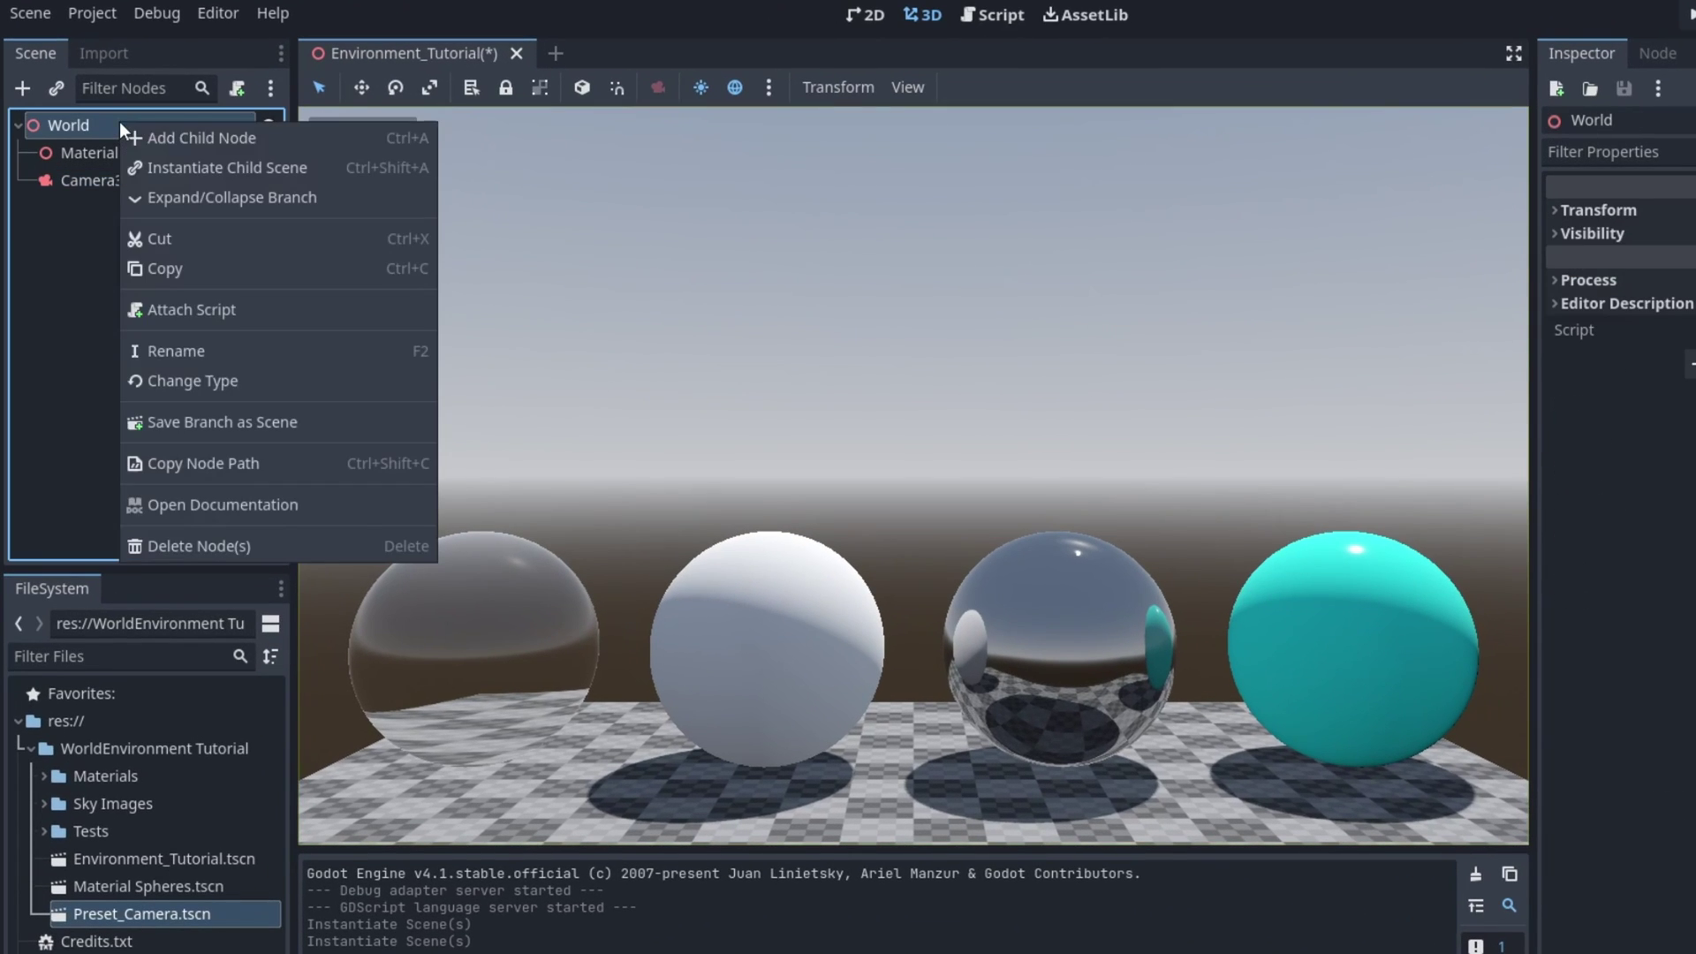
pyautogui.click(129, 139)
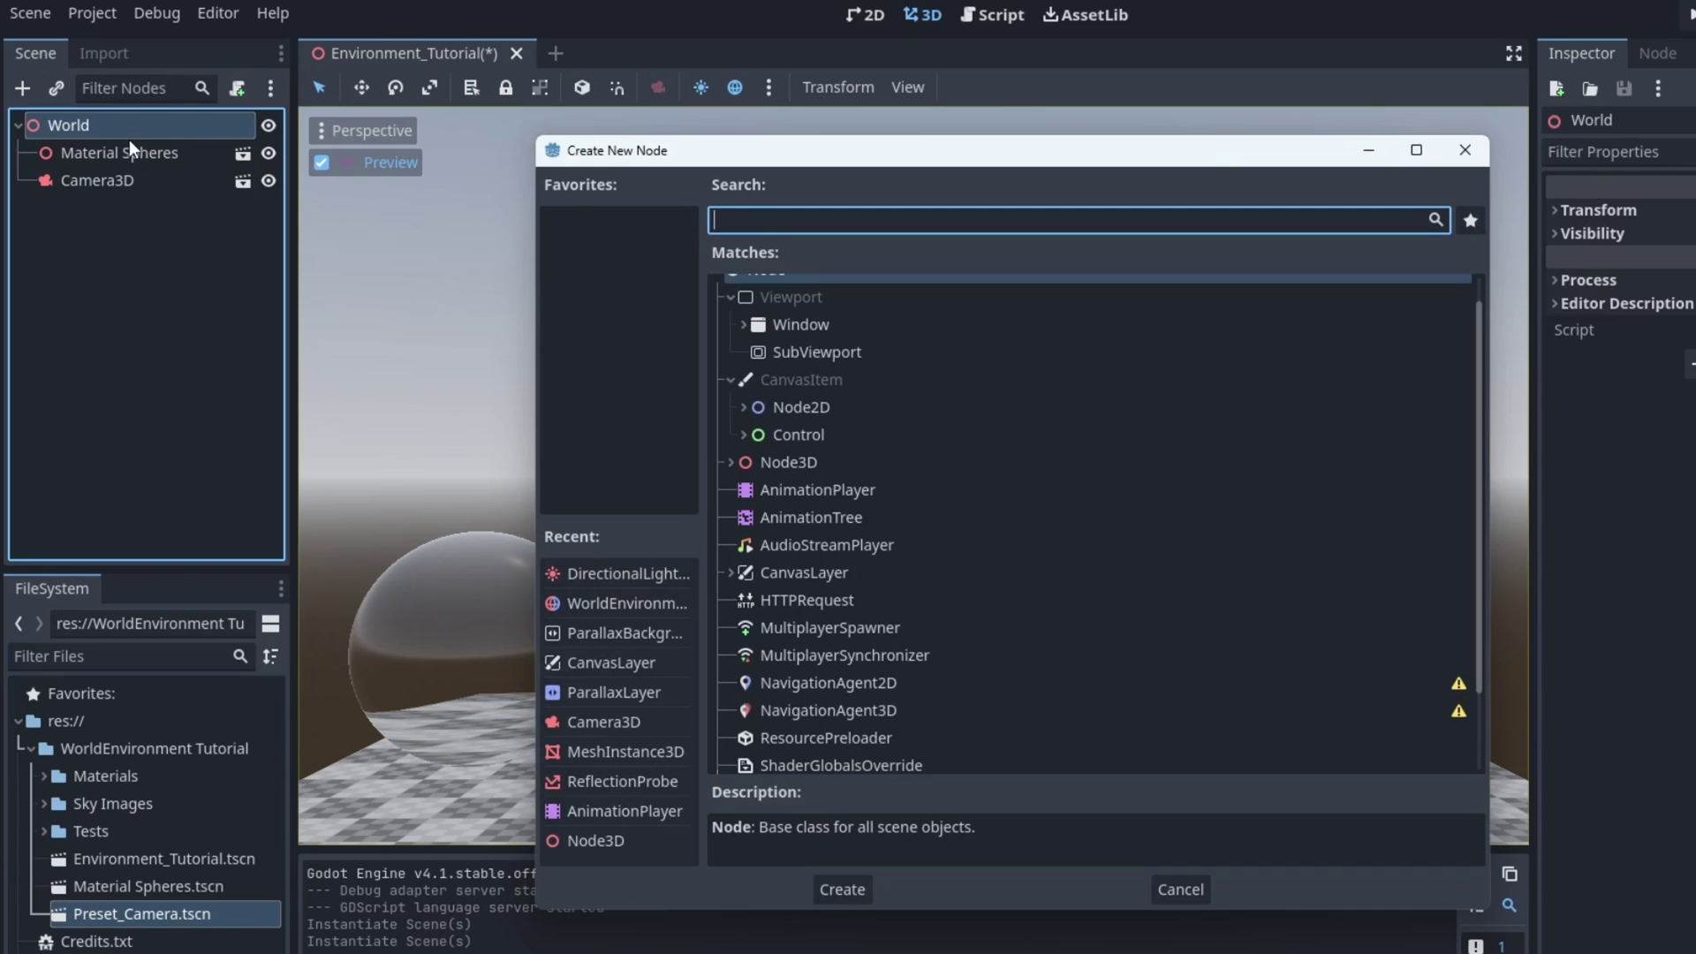
pyautogui.write('world')
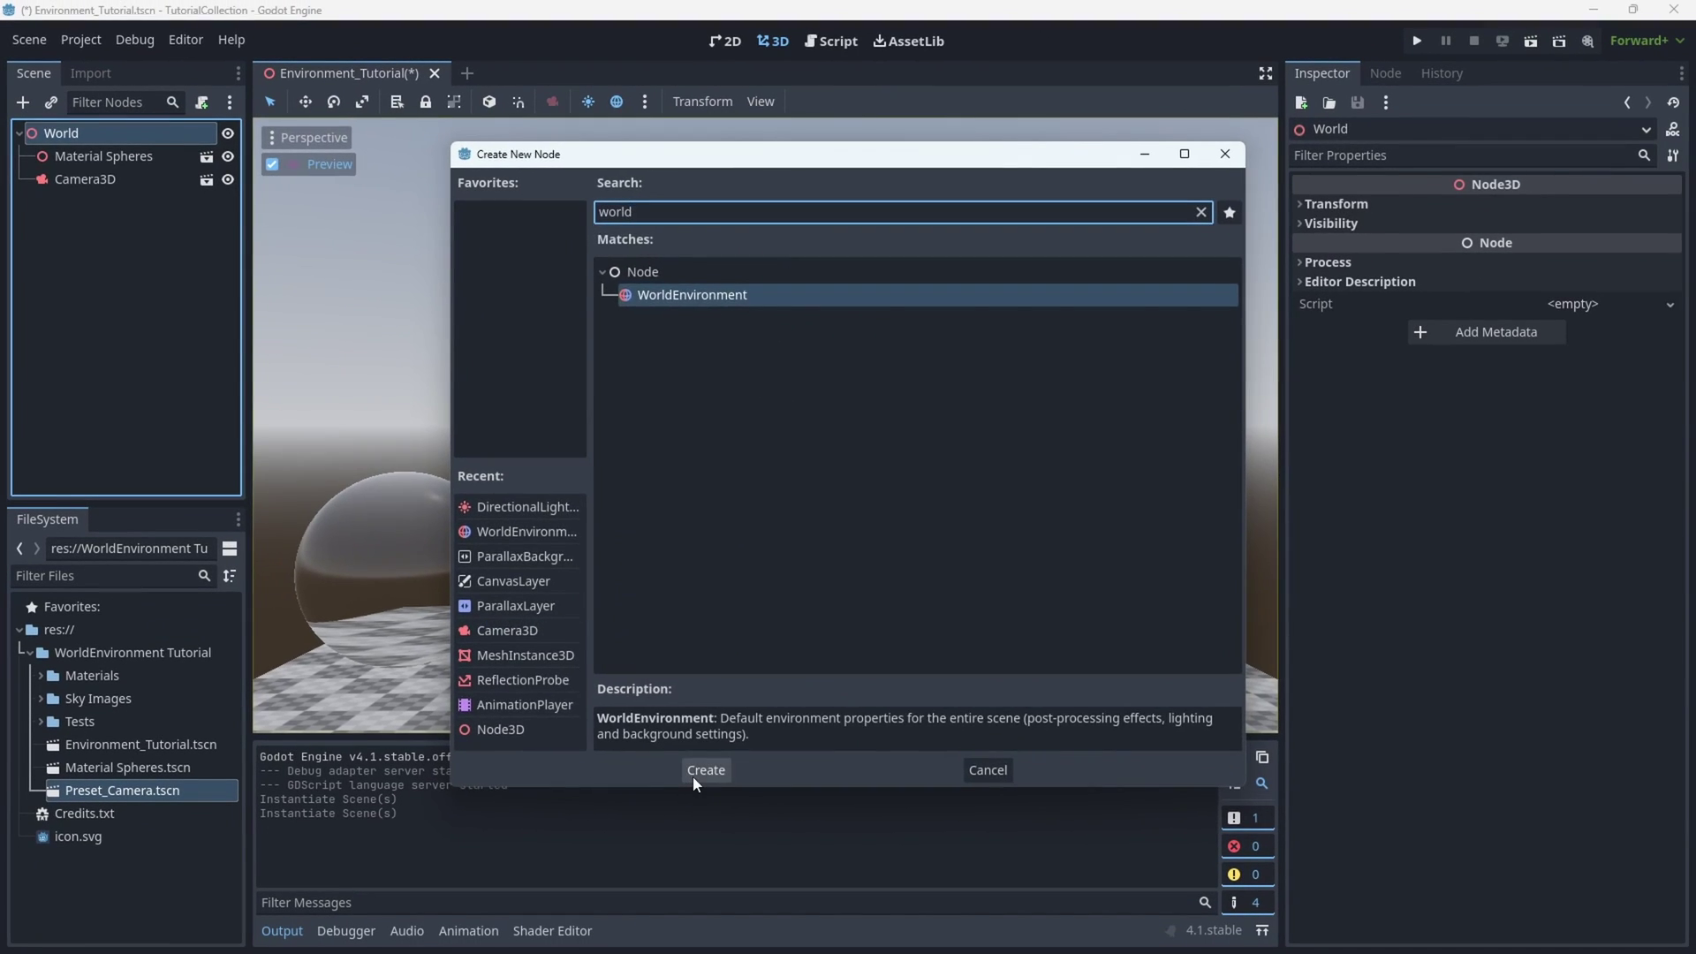
pyautogui.click(692, 773)
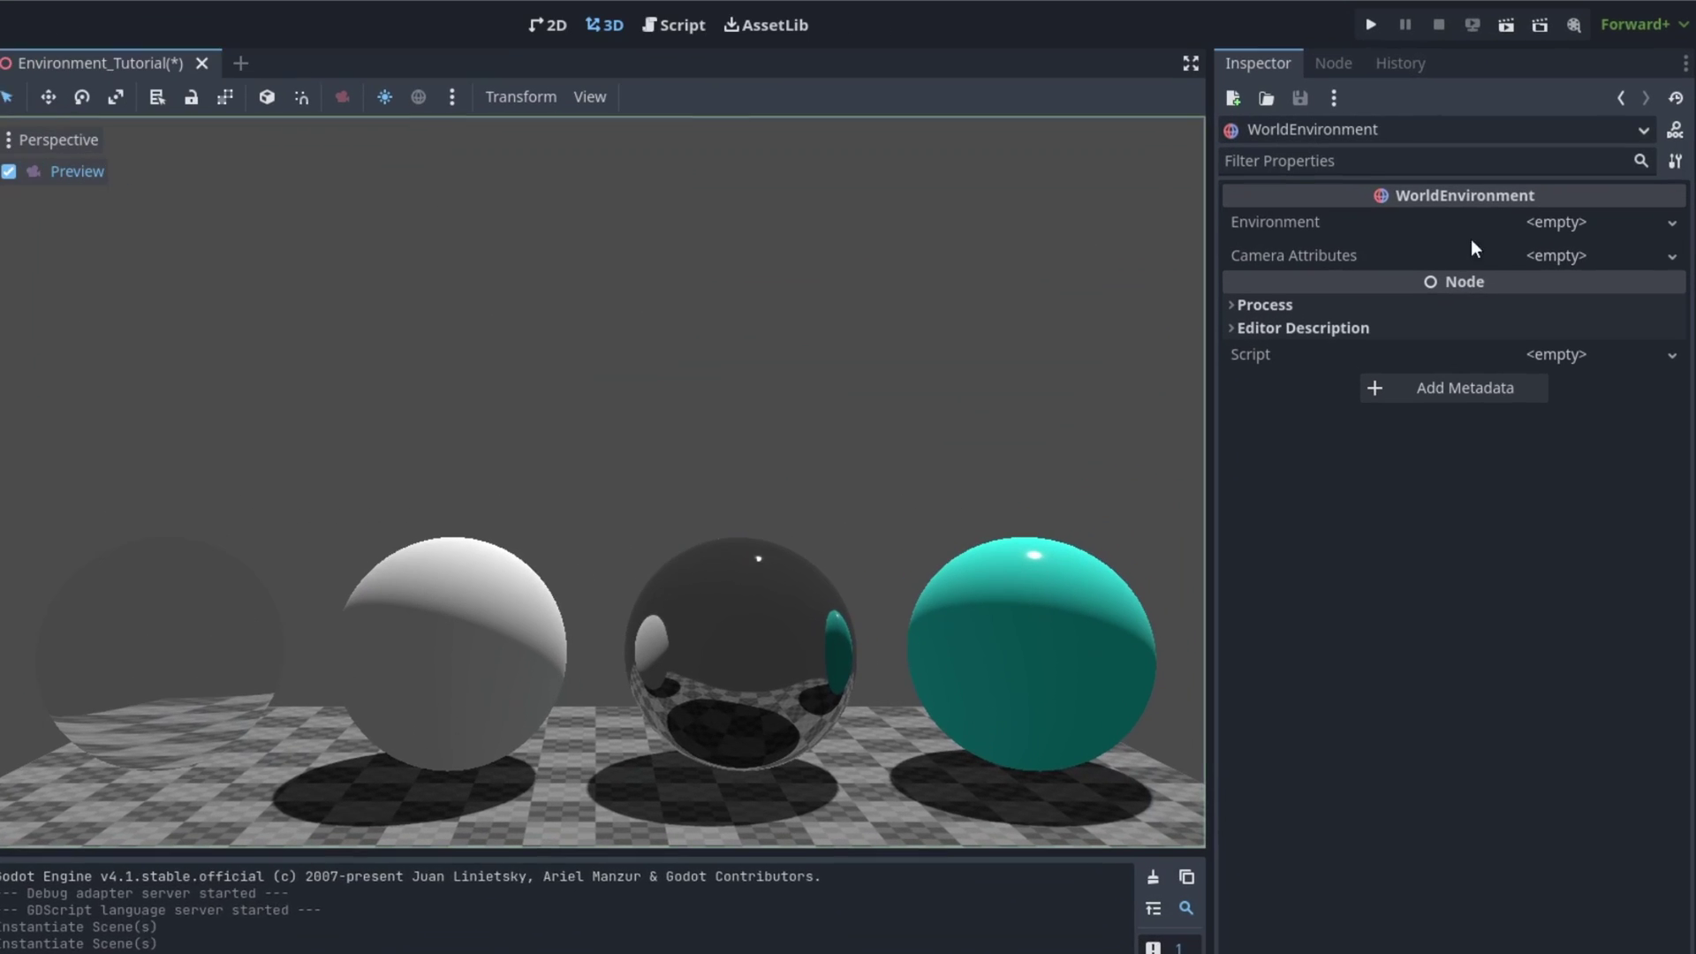
# Step: Give the WorldEnvironment a new Environment and new CameraAttributesPractical
pyautogui.click(1529, 221)
pyautogui.click(1551, 247)
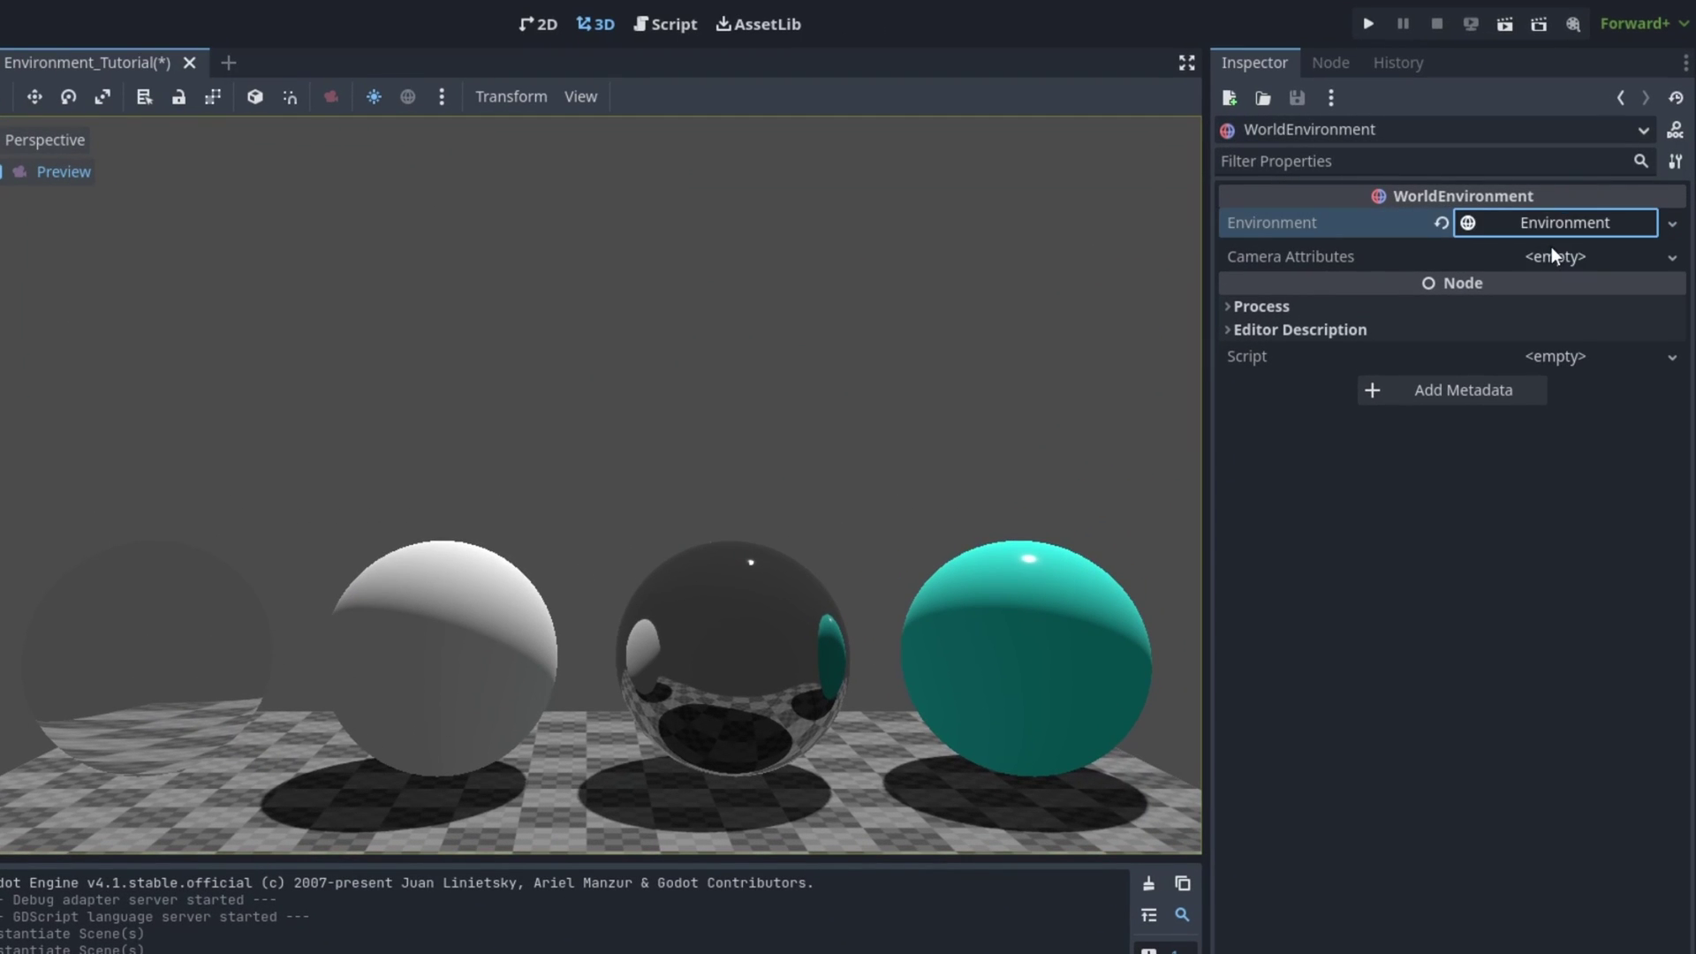
pyautogui.click(1542, 257)
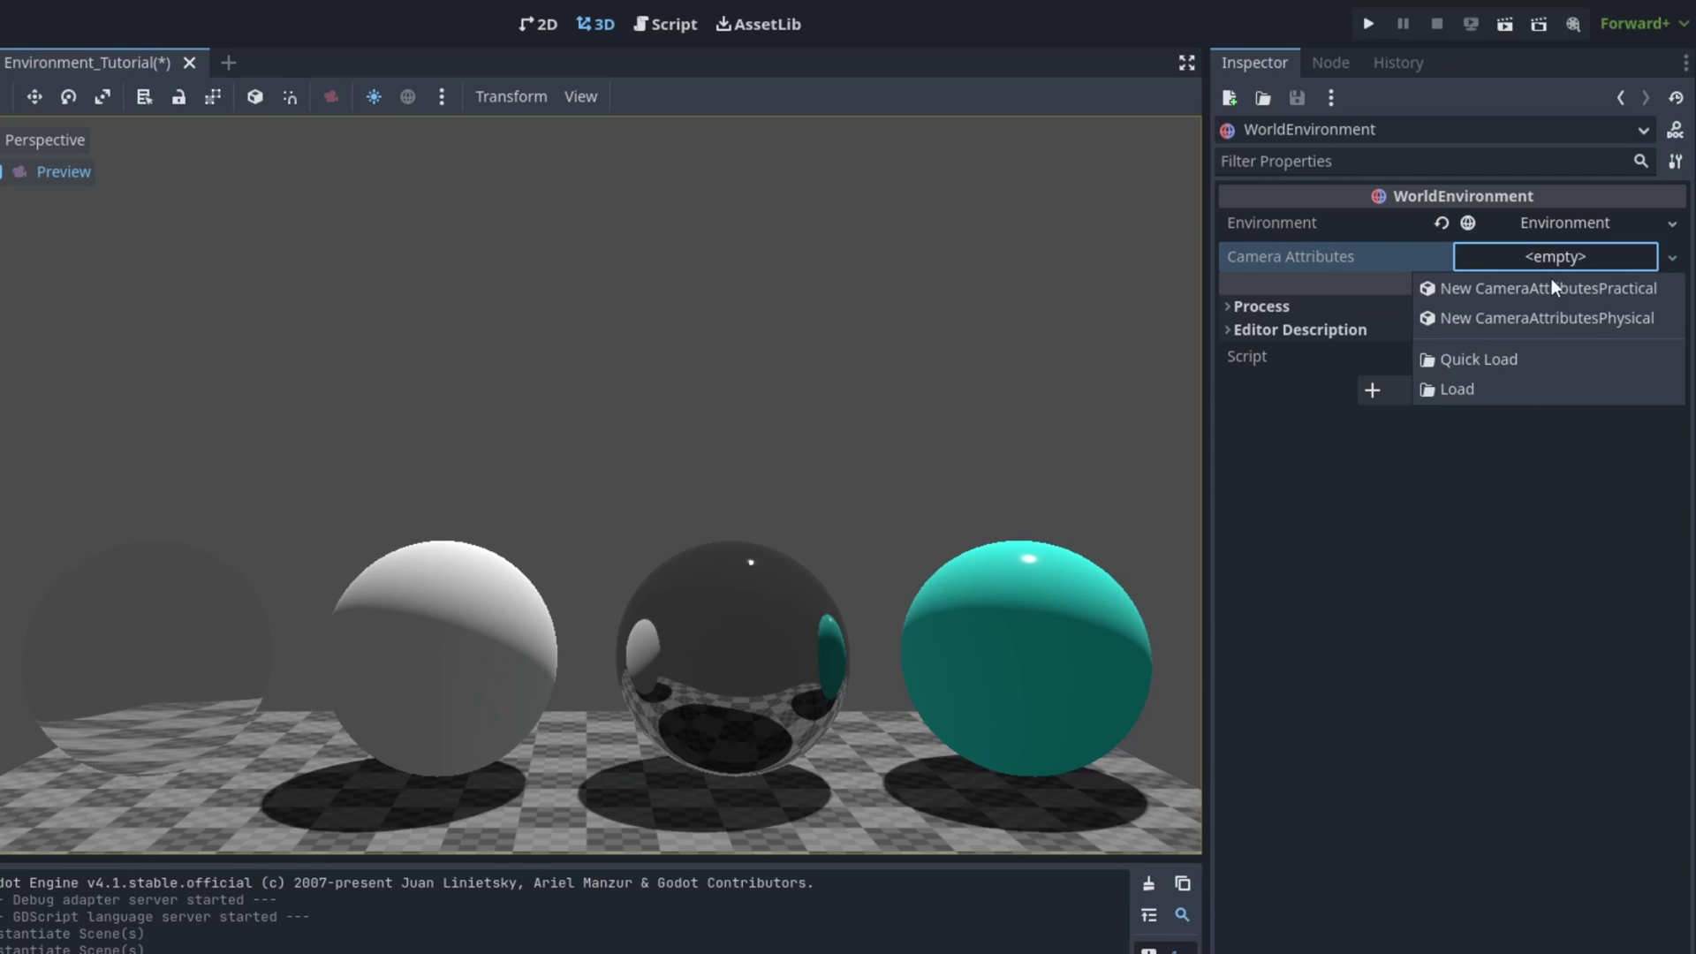
pyautogui.click(1548, 288)
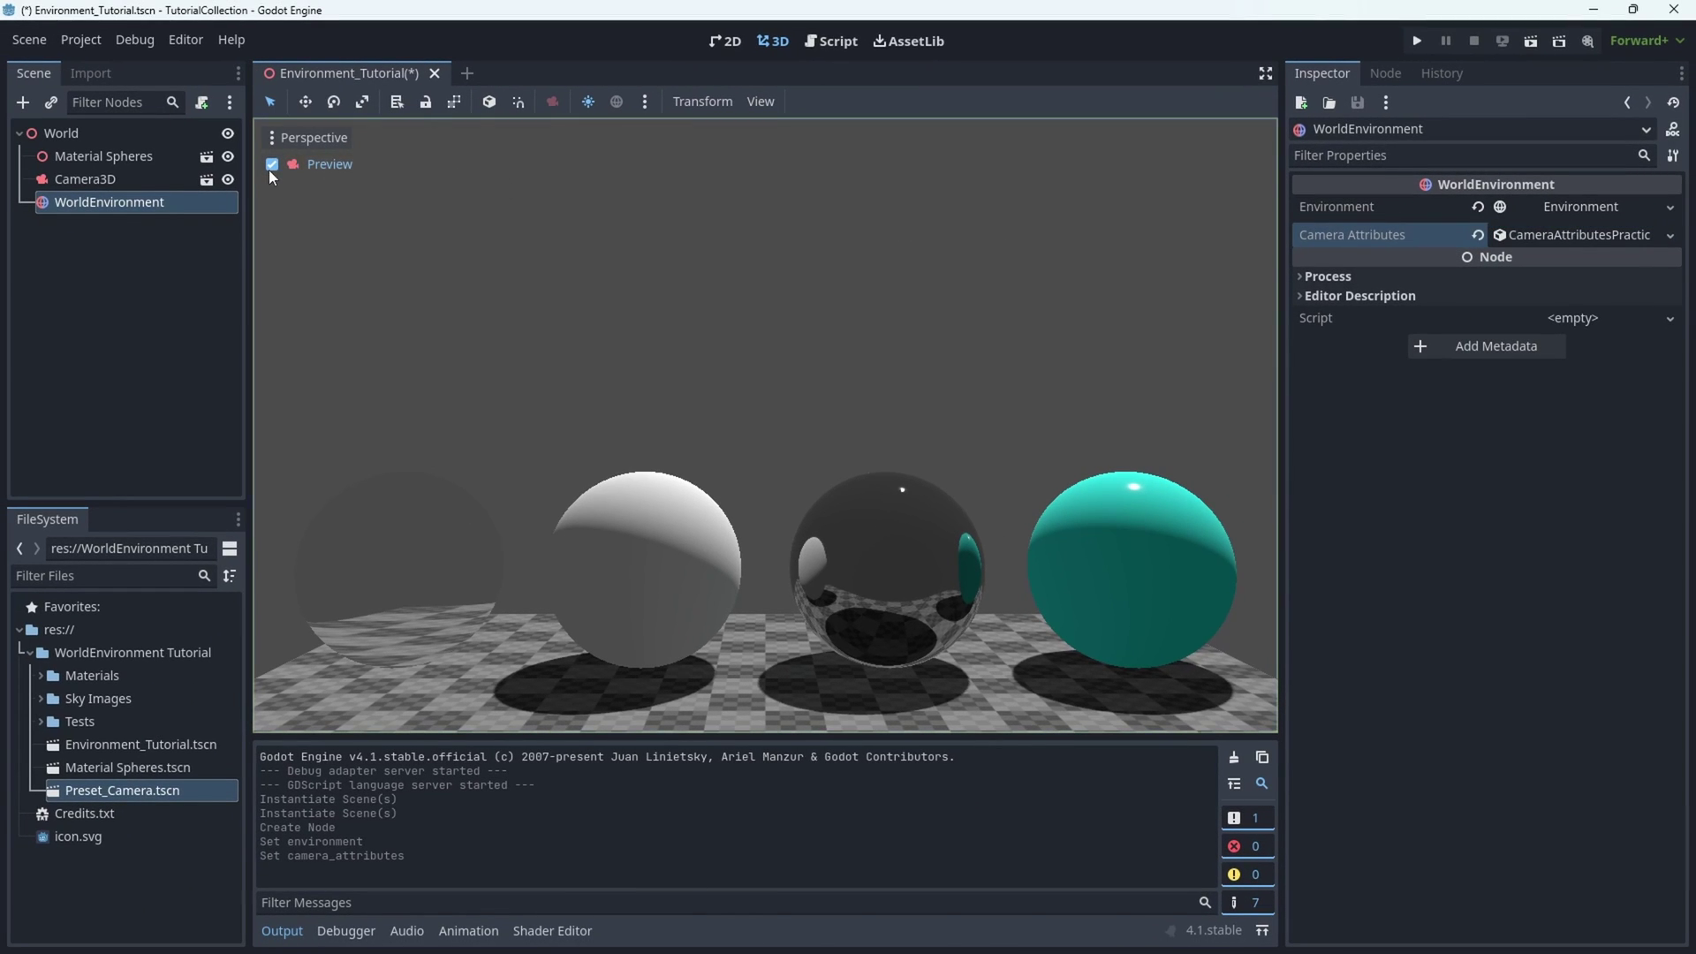
# Step: Leave camera preview and enable far DOF blur in the camera attributes
pyautogui.click(272, 166)
pyautogui.scroll(-5, 856, 338)
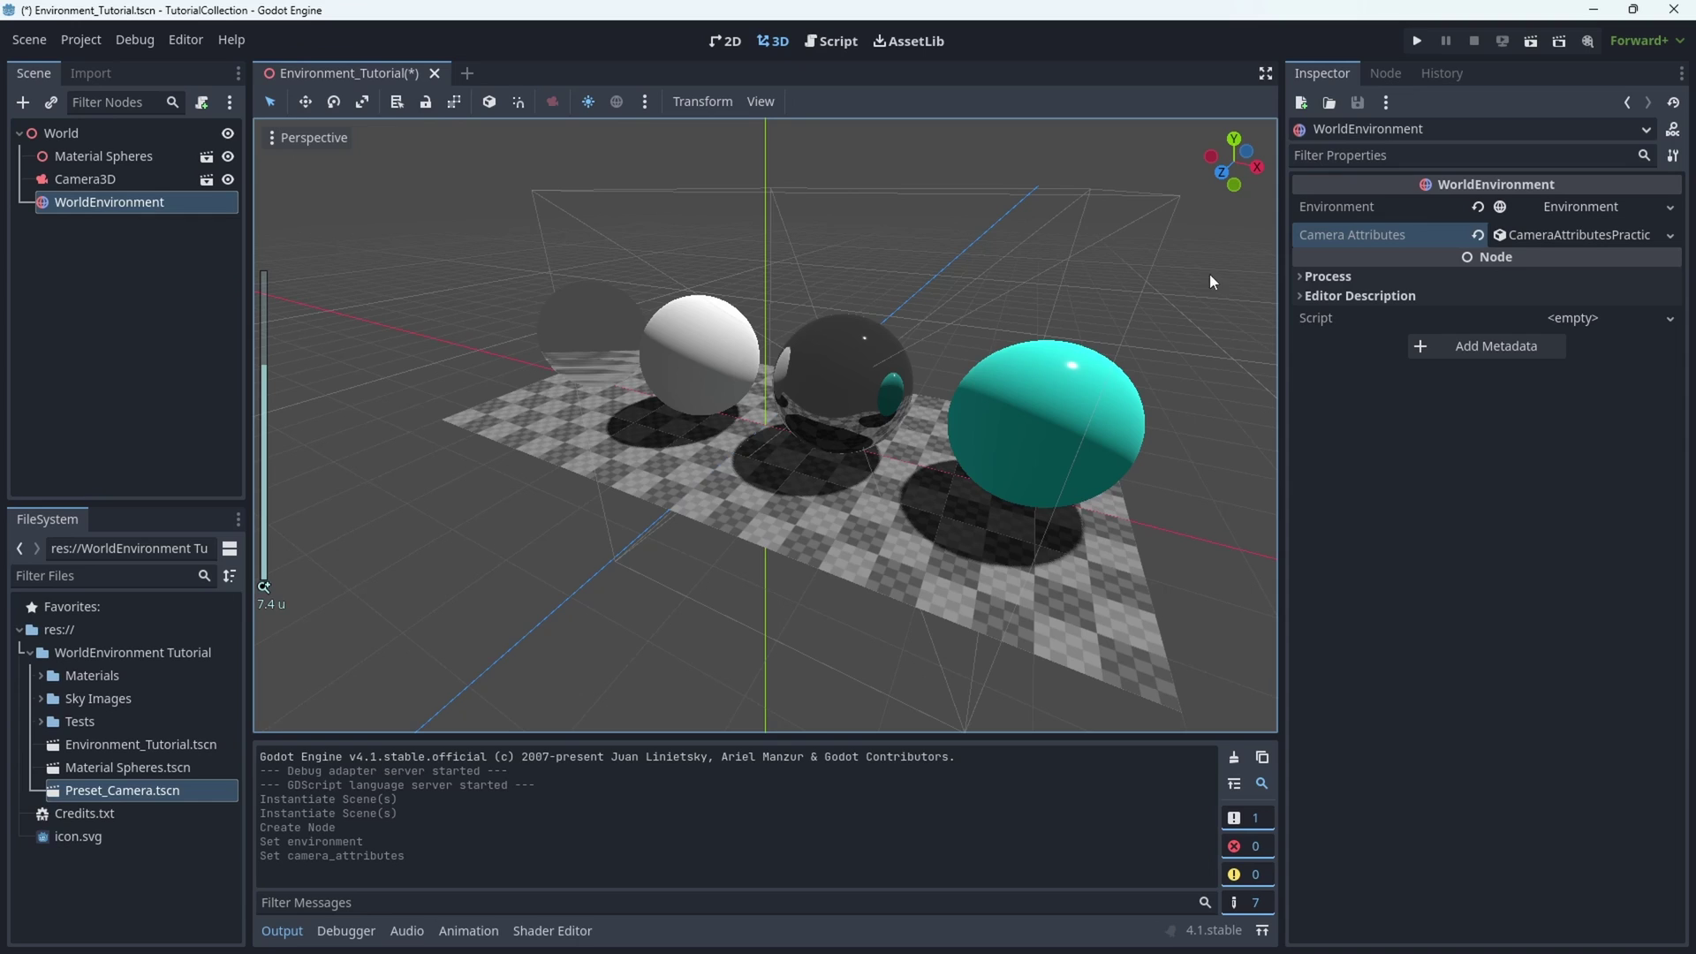
pyautogui.click(1592, 236)
pyautogui.click(1505, 262)
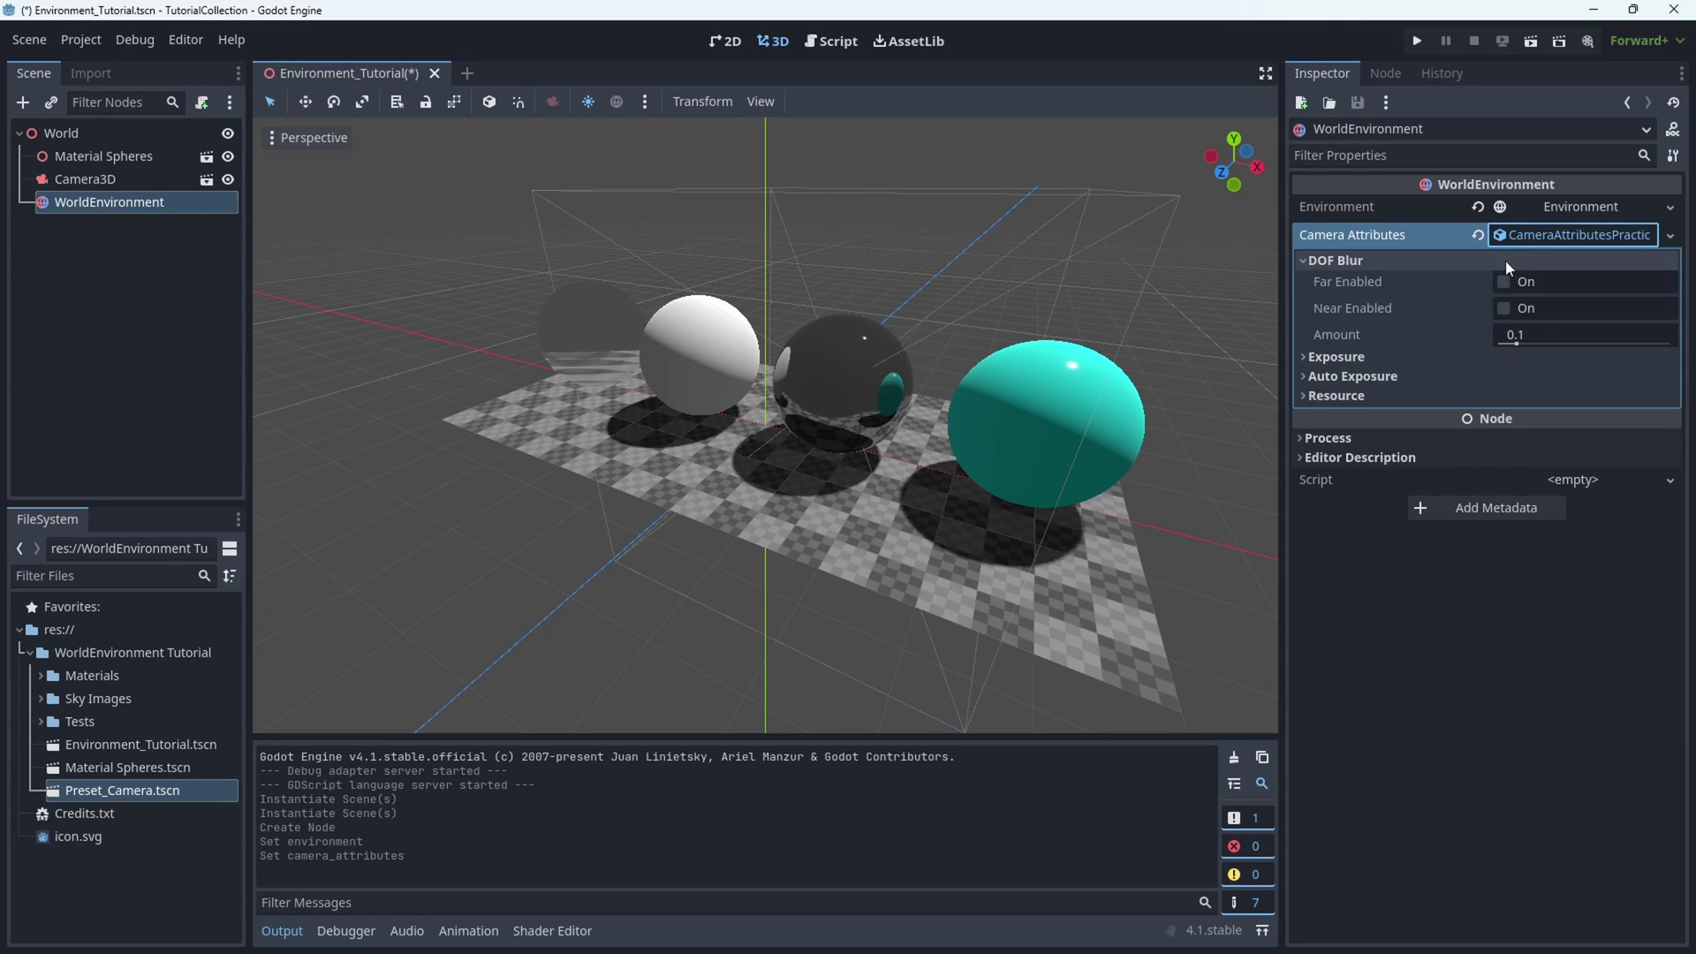
pyautogui.click(1509, 283)
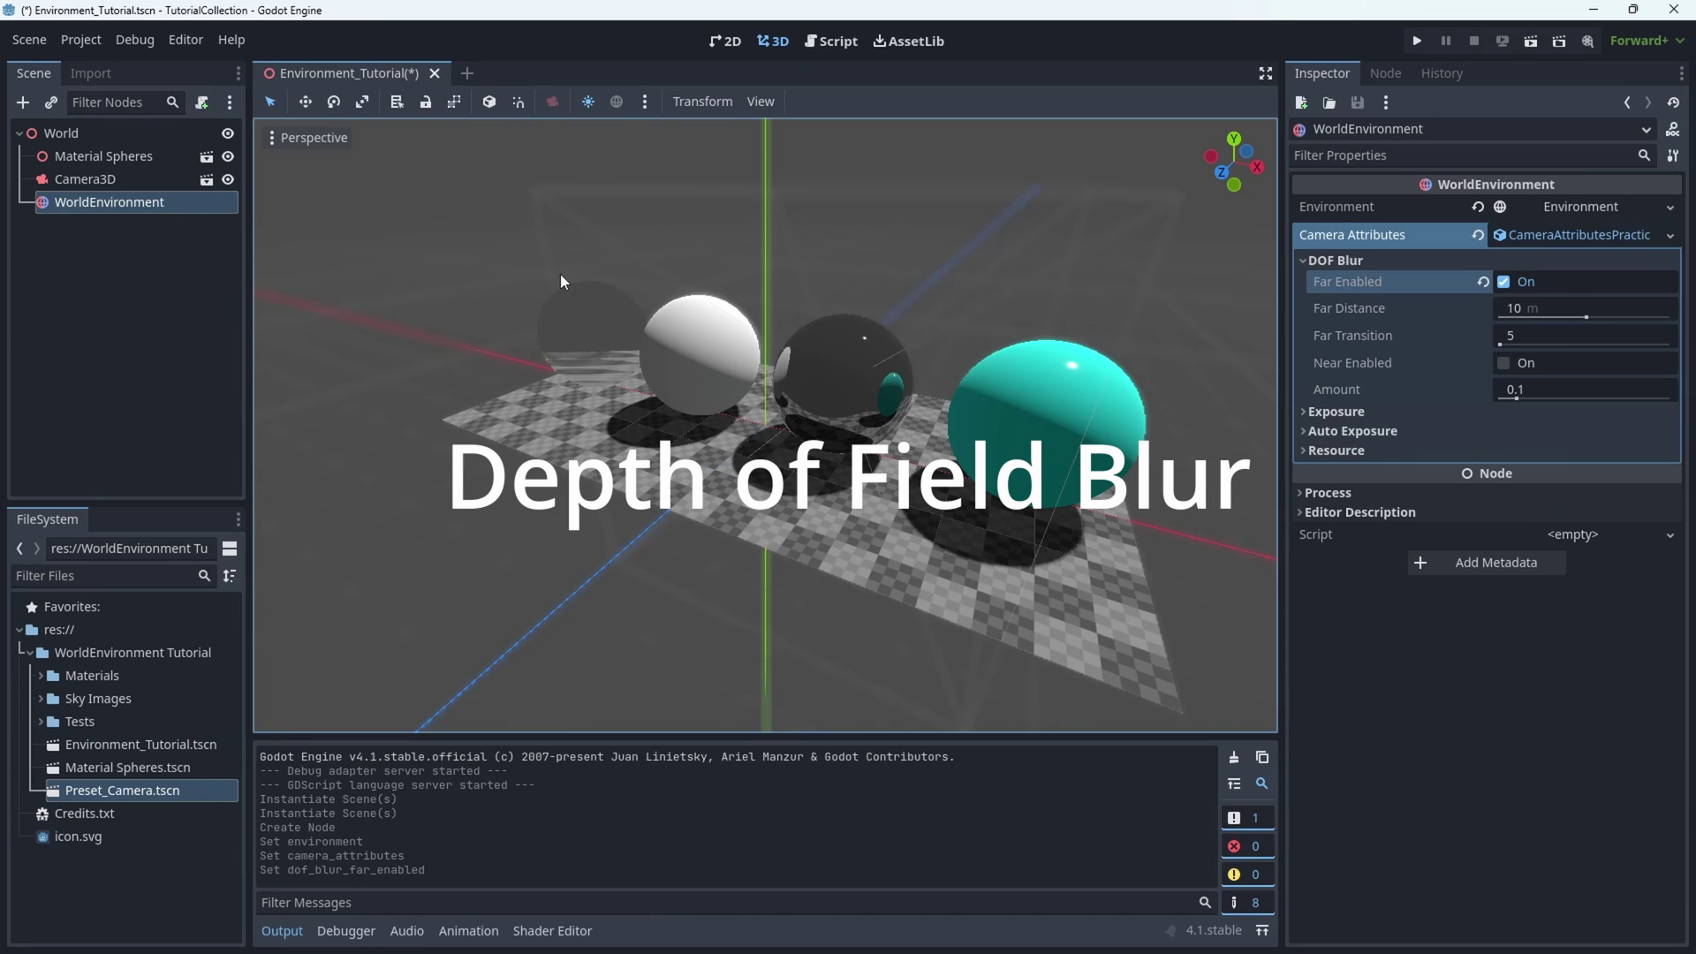
# Step: Check Camera3D's attributes, then disable far DOF blur and clear WorldEnvironment's camera attributes
pyautogui.click(92, 180)
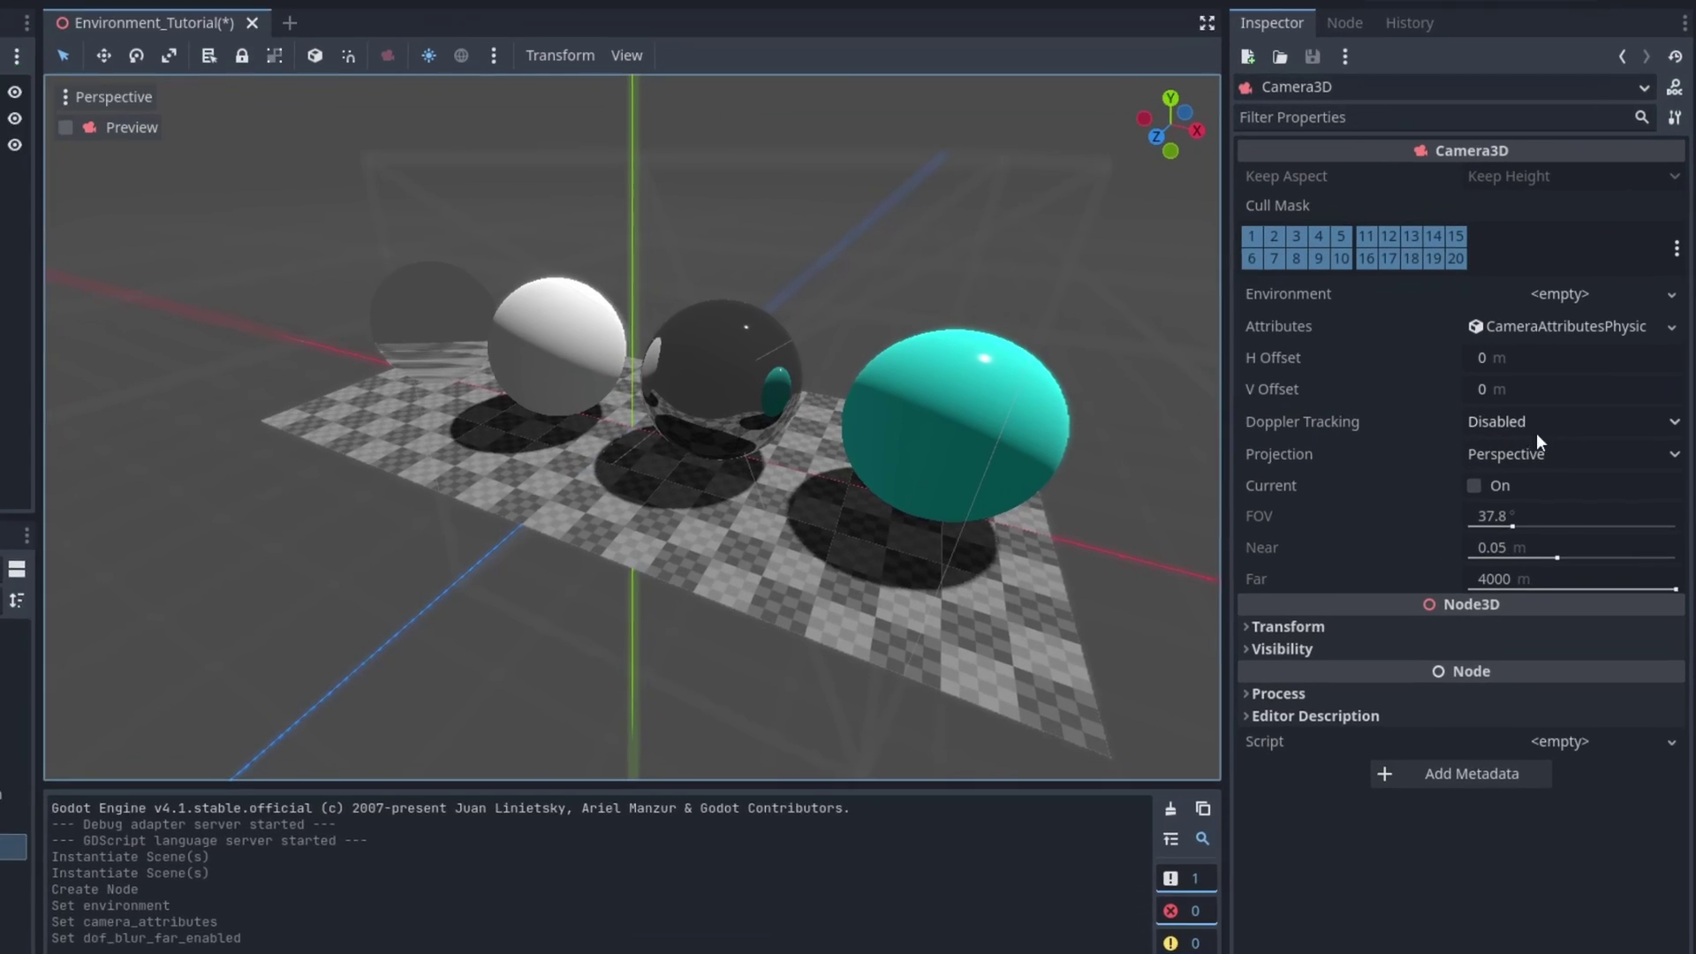
pyautogui.click(1557, 324)
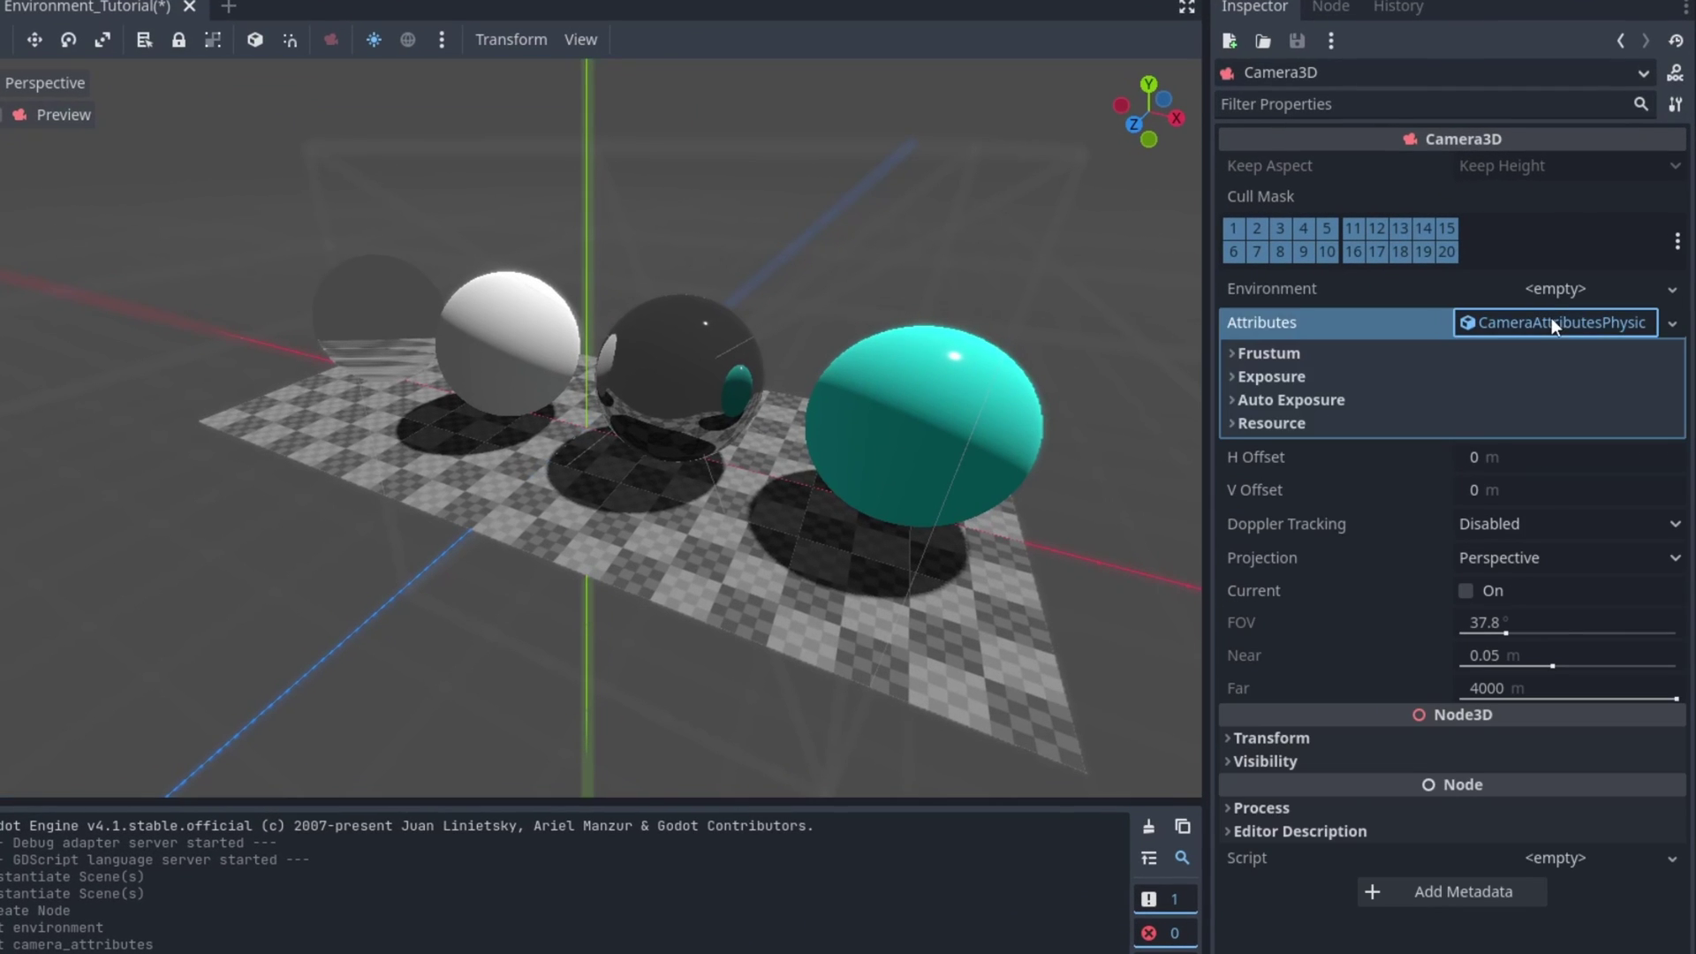
pyautogui.click(1557, 324)
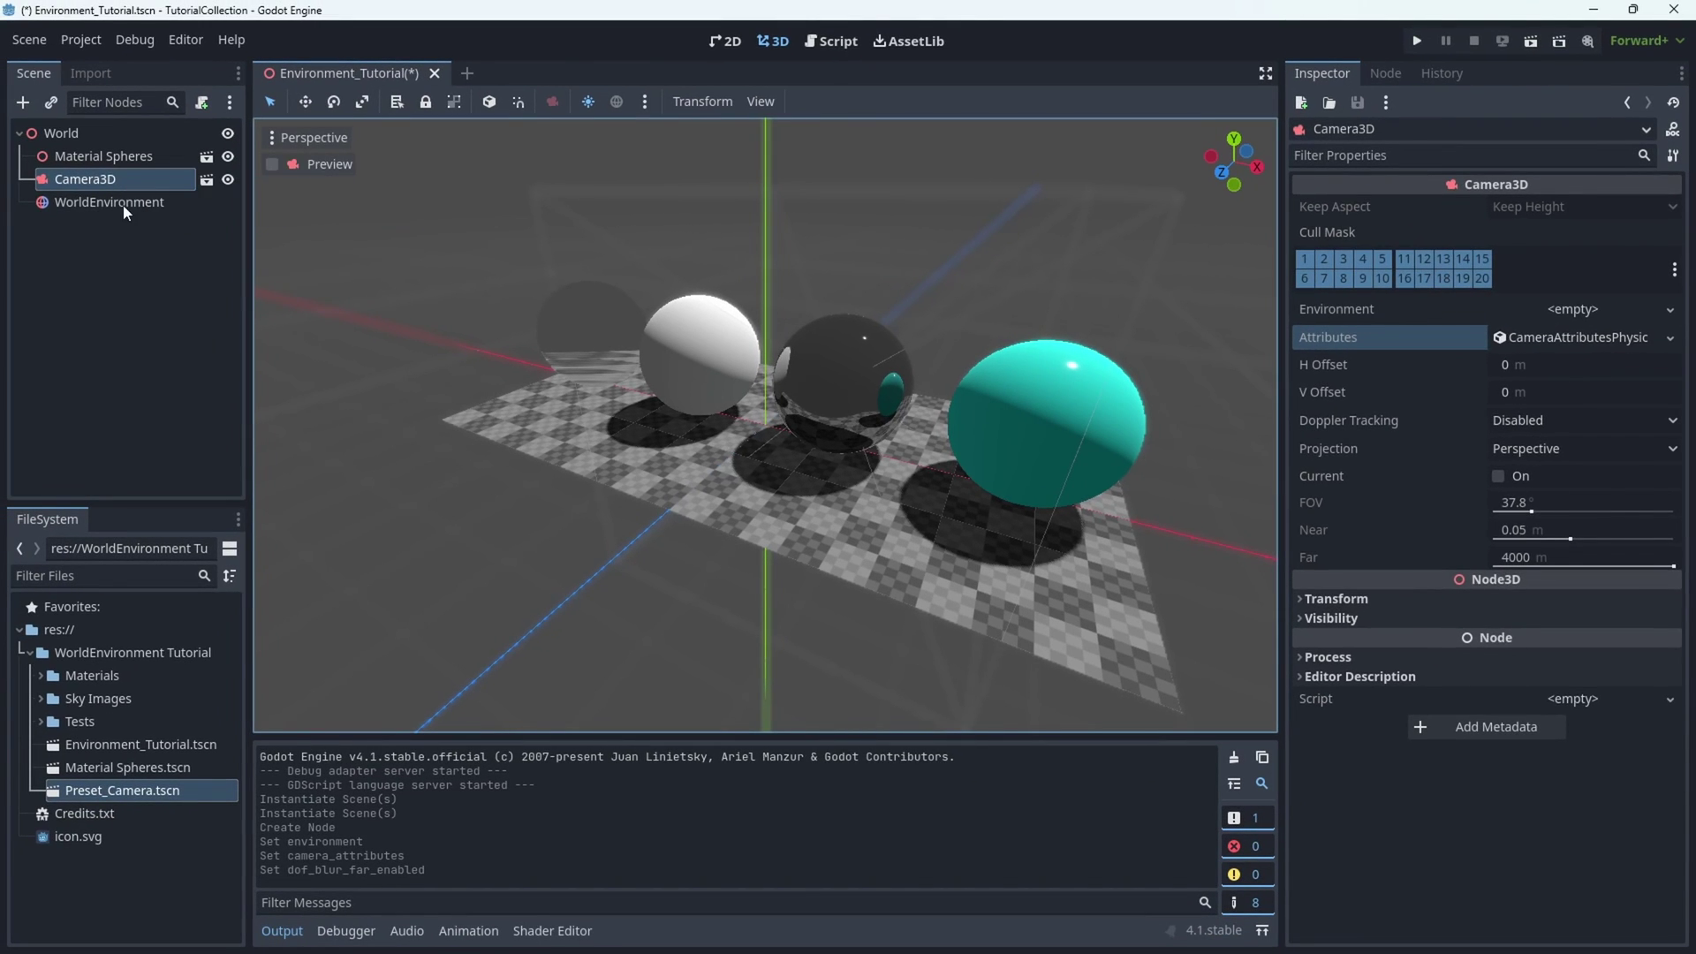
pyautogui.click(124, 202)
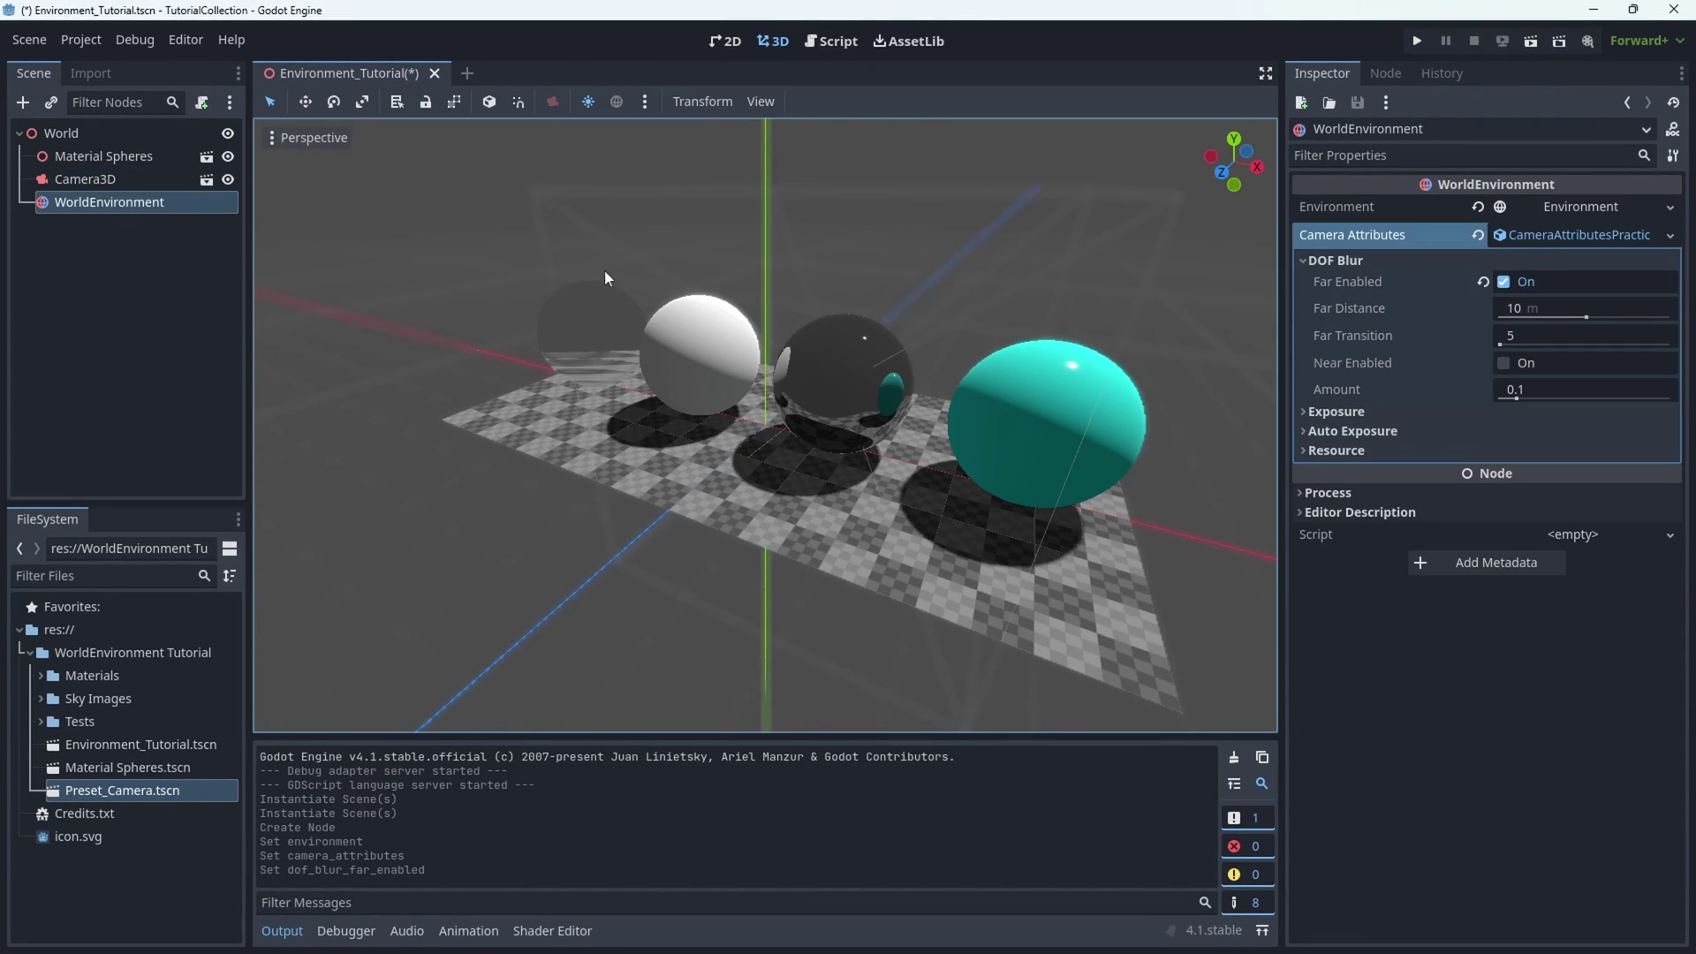
pyautogui.click(1503, 282)
pyautogui.click(1669, 235)
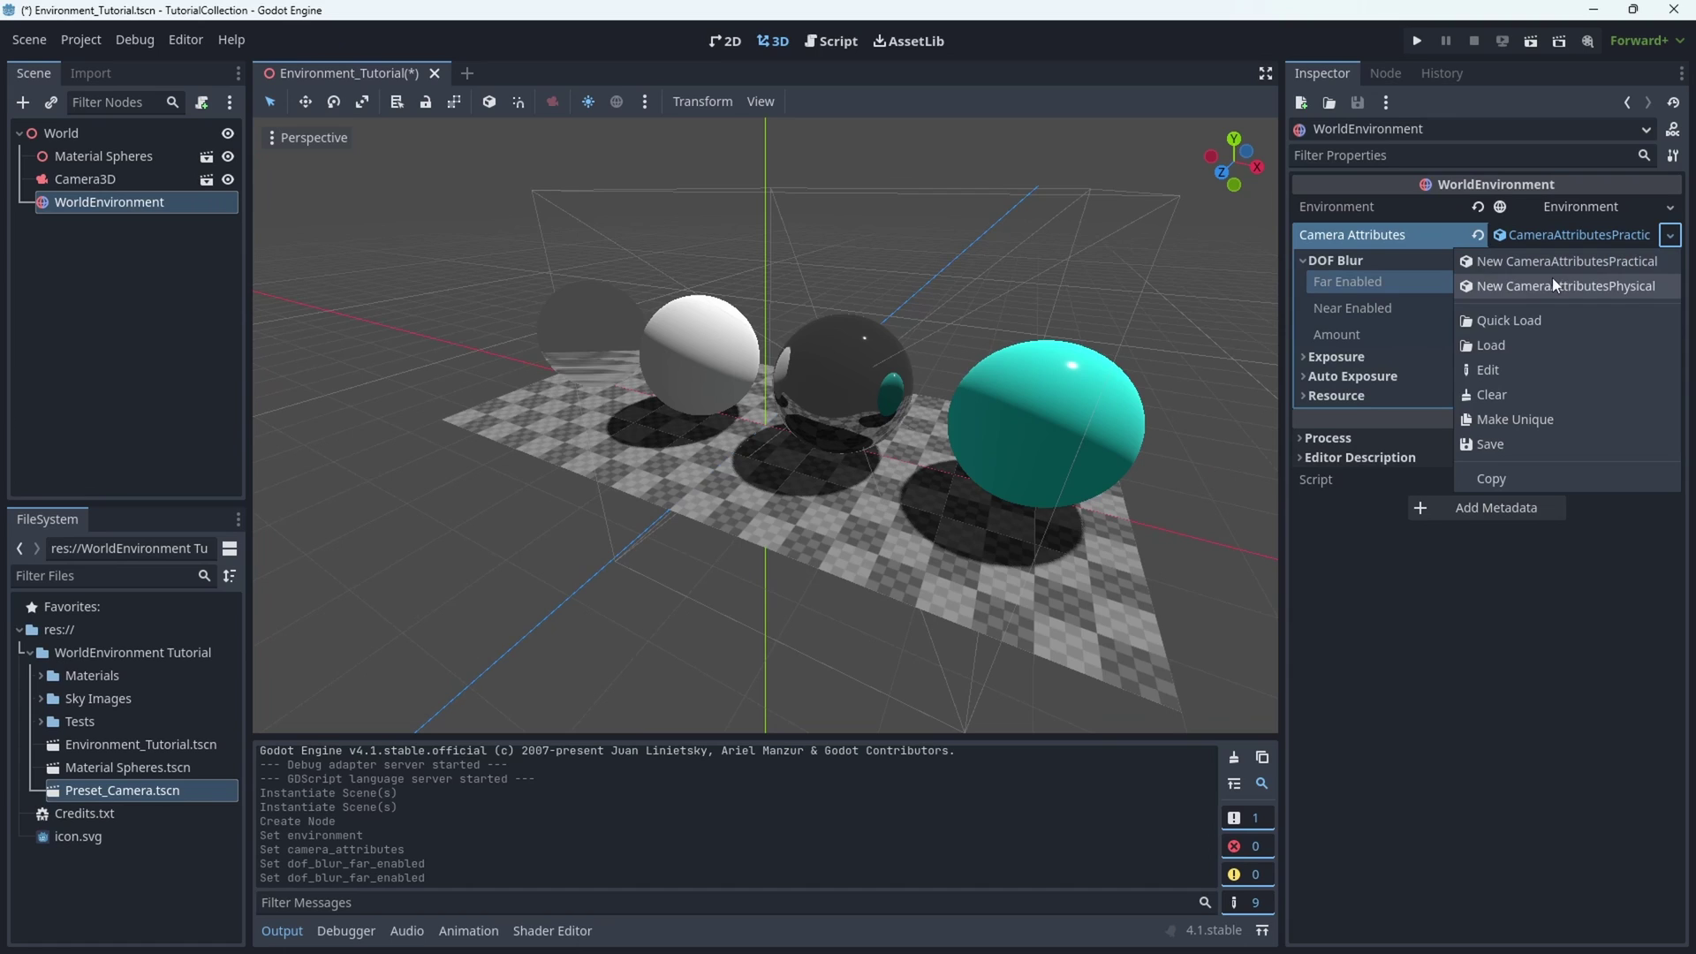
pyautogui.click(1492, 395)
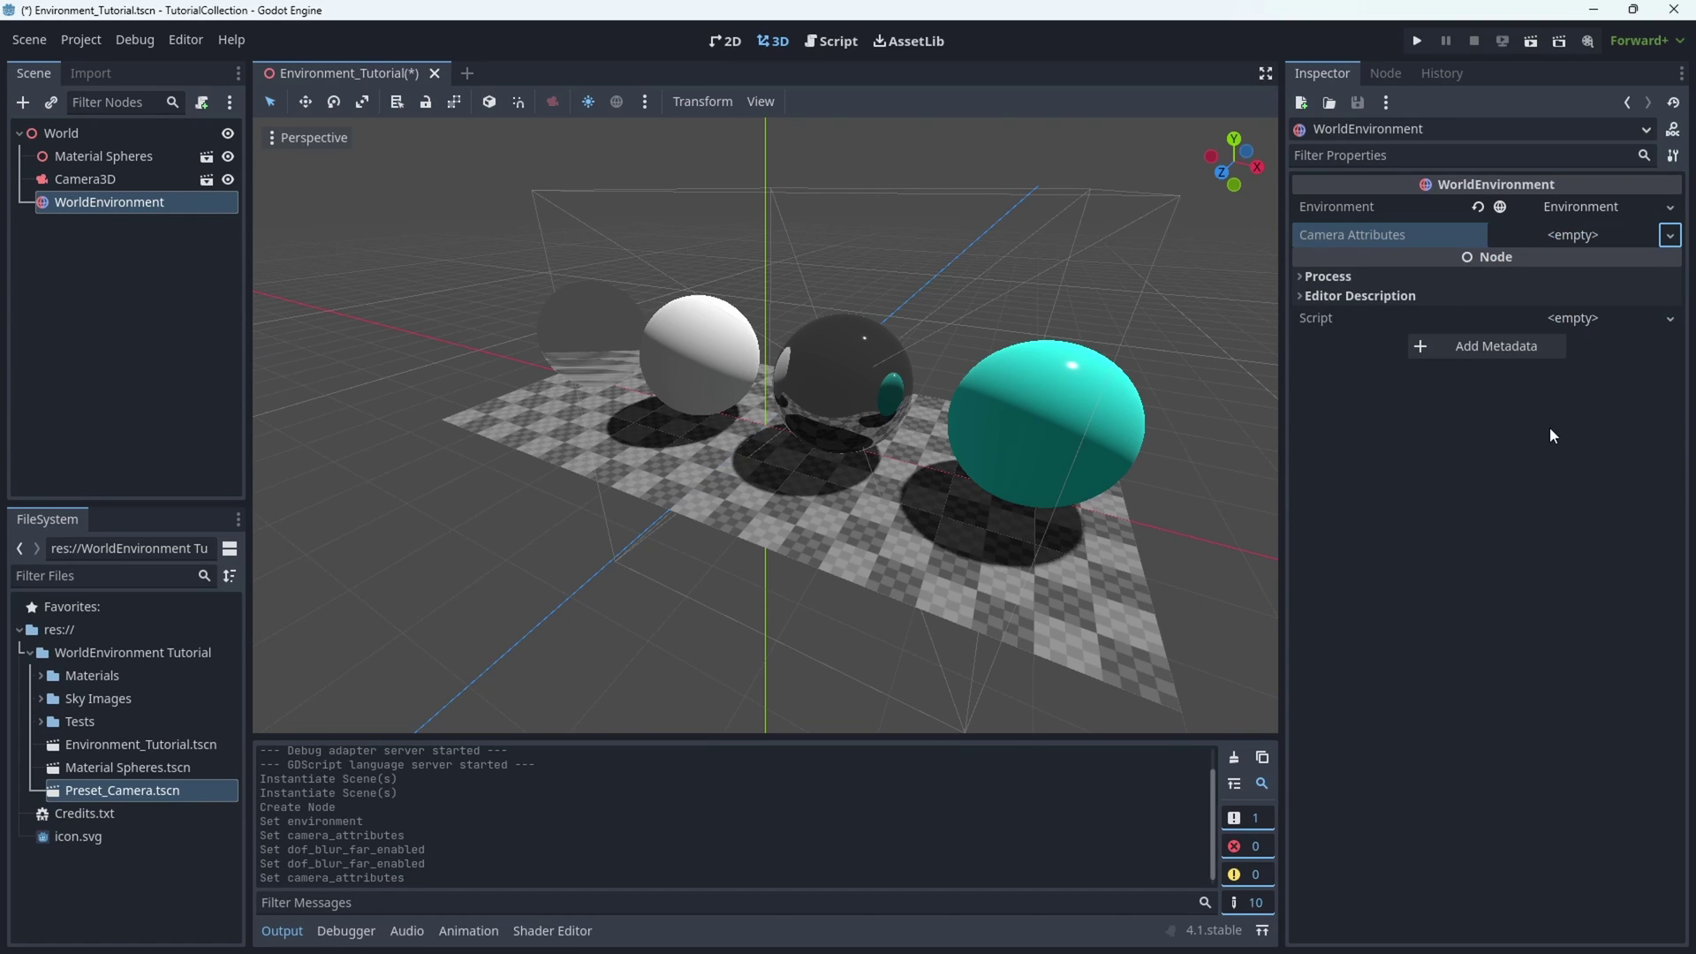
# Step: Preview through the camera and set the Environment background mode to Sky
pyautogui.click(85, 178)
pyautogui.click(273, 164)
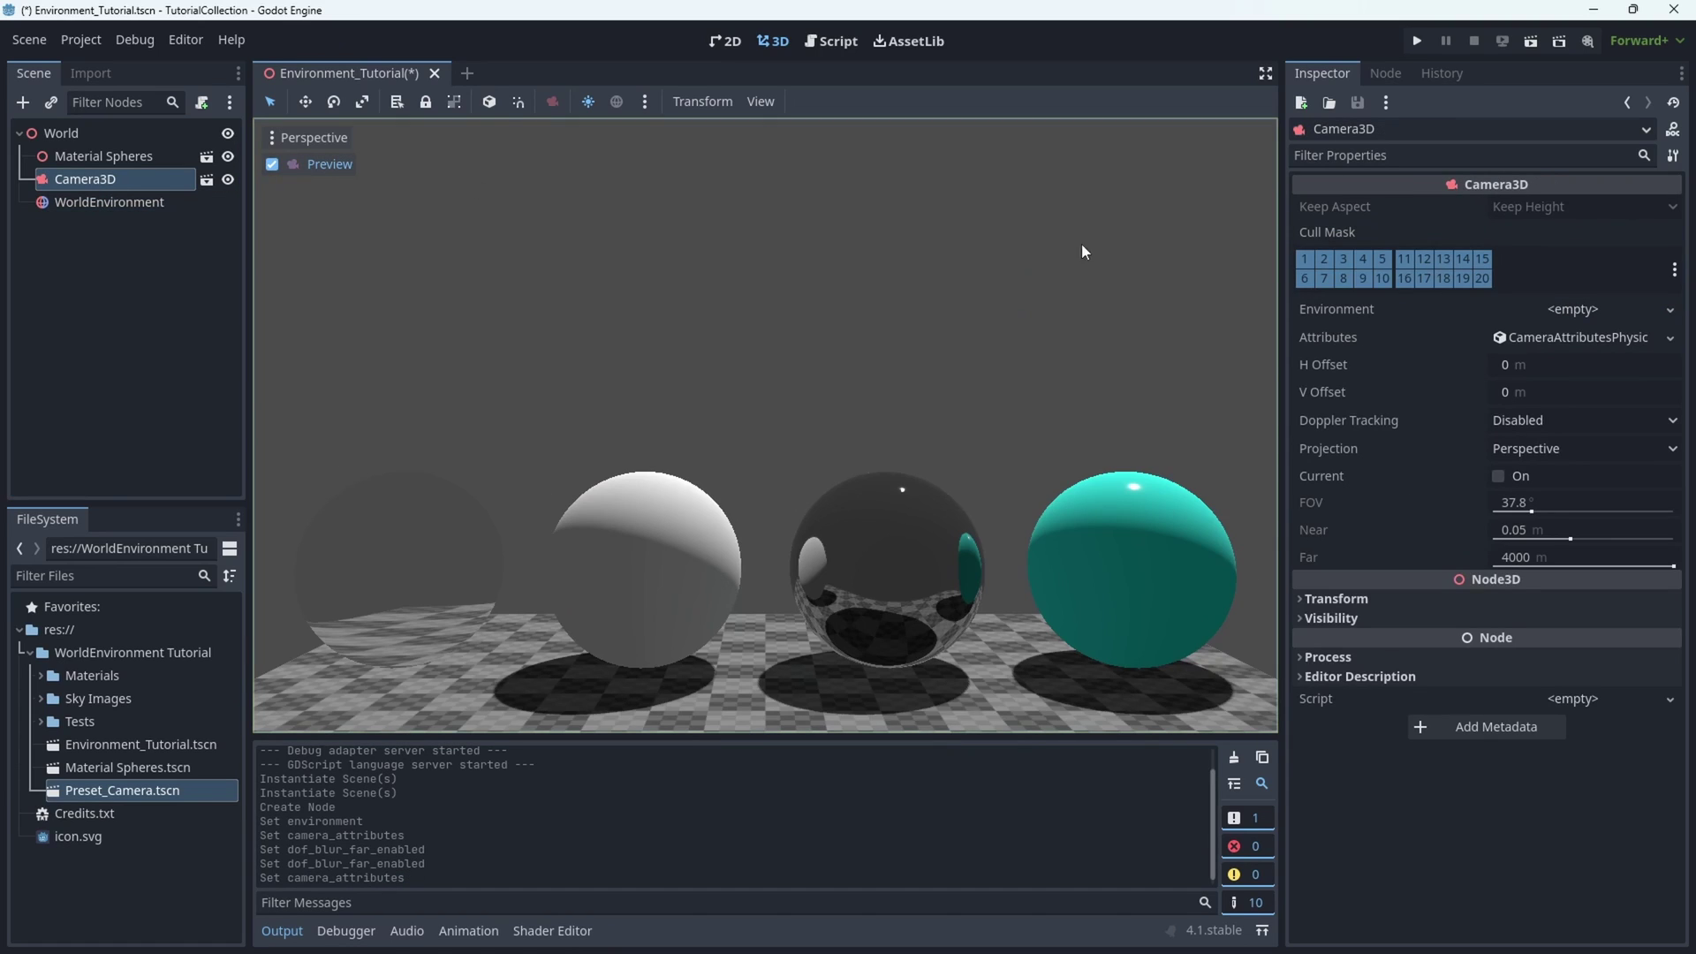
pyautogui.click(88, 203)
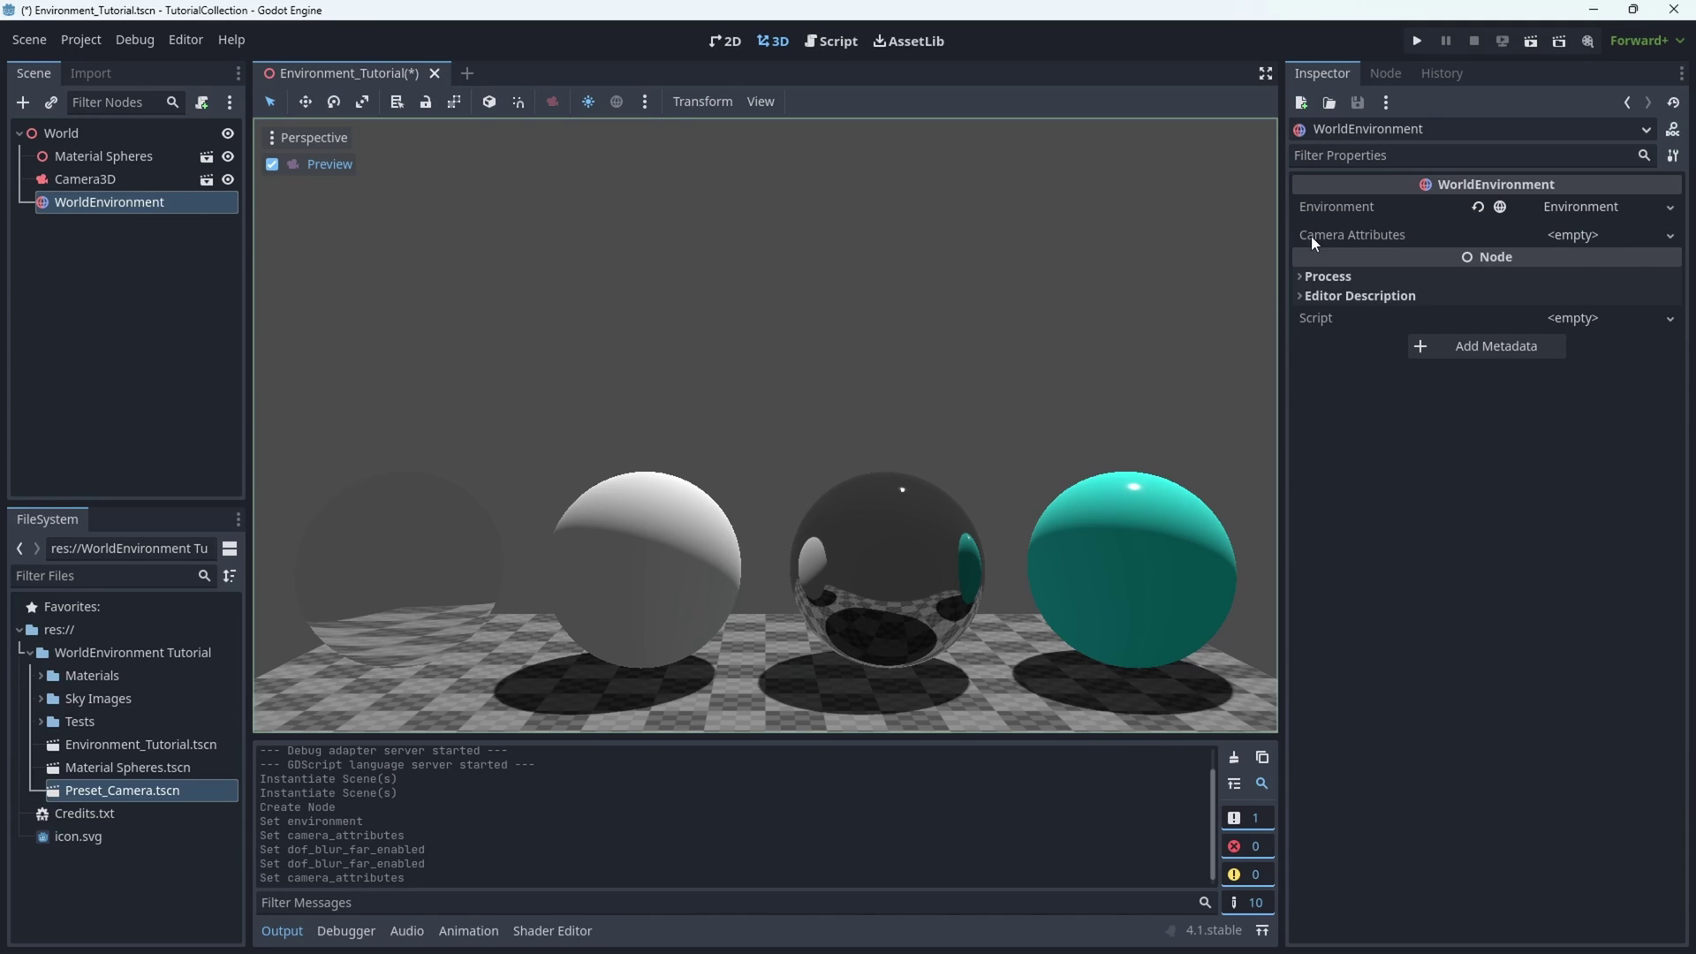
pyautogui.click(1597, 209)
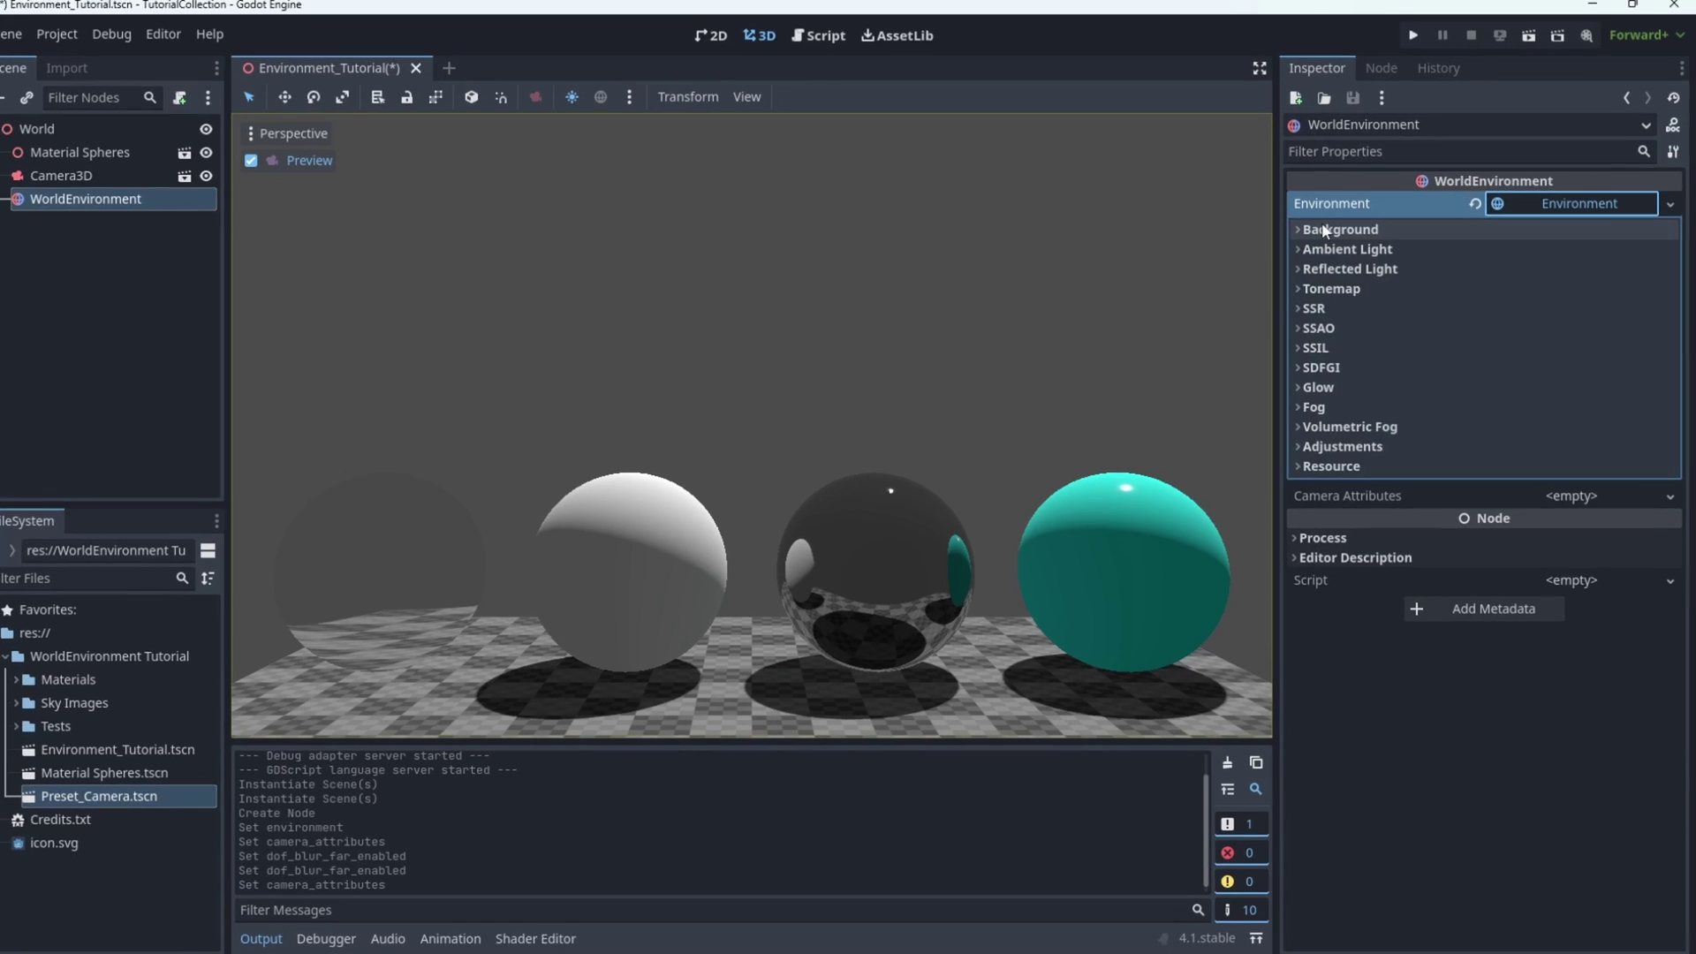
pyautogui.click(1325, 230)
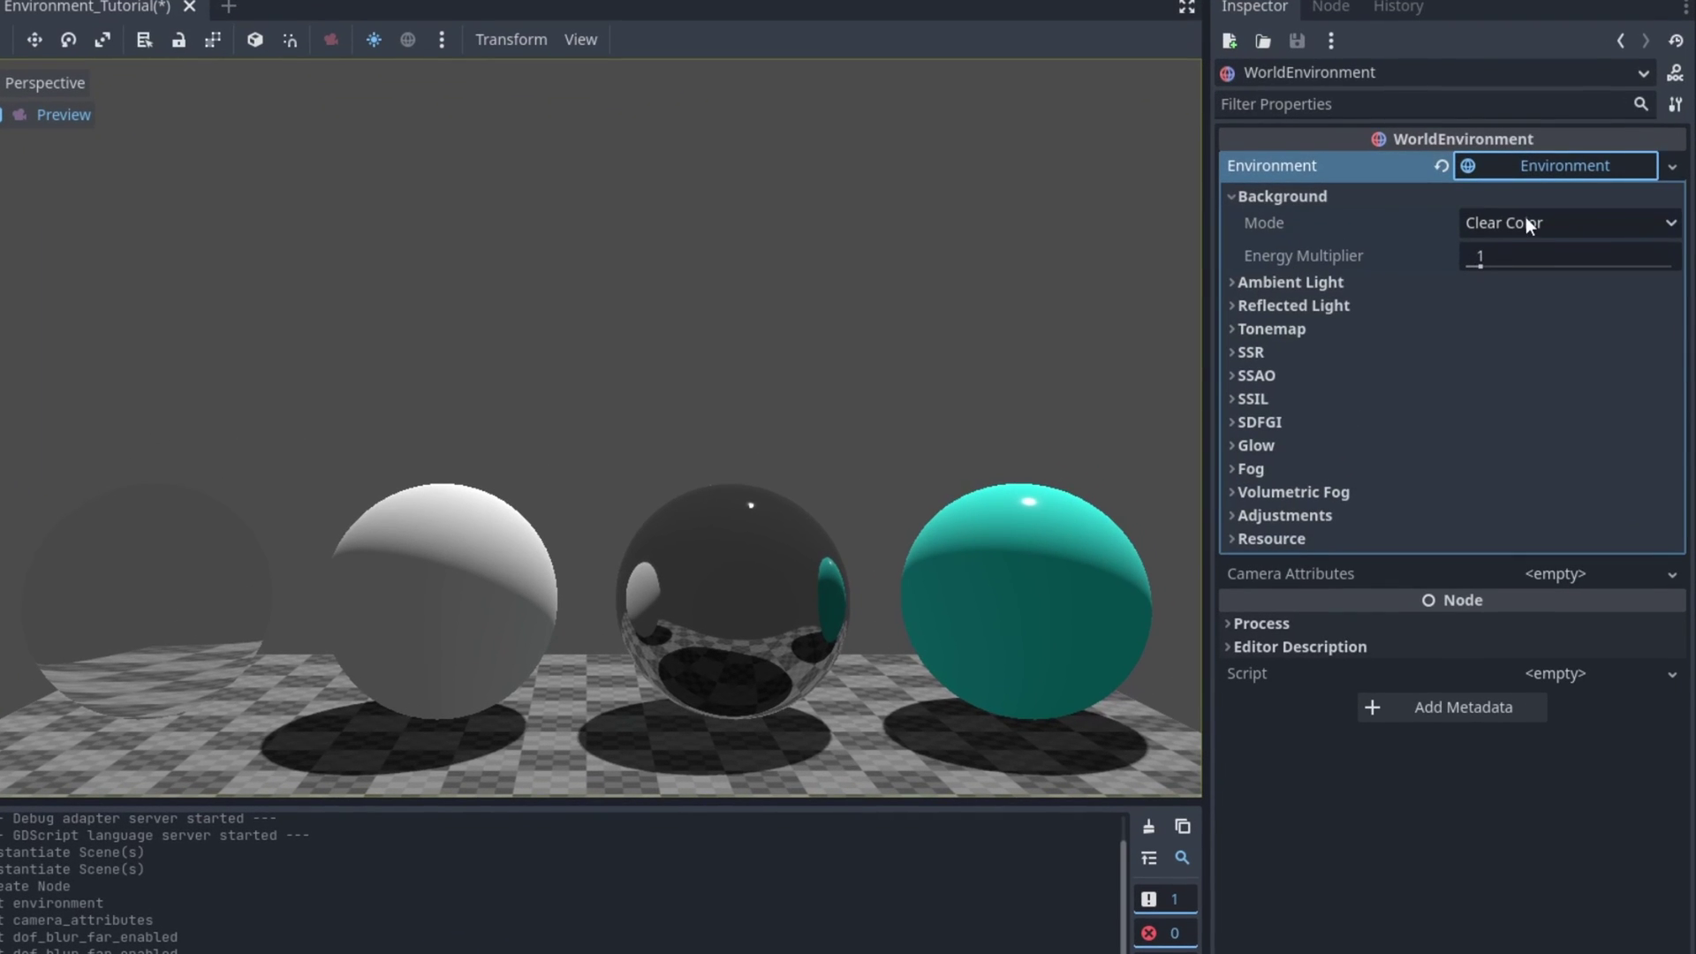
pyautogui.click(1526, 222)
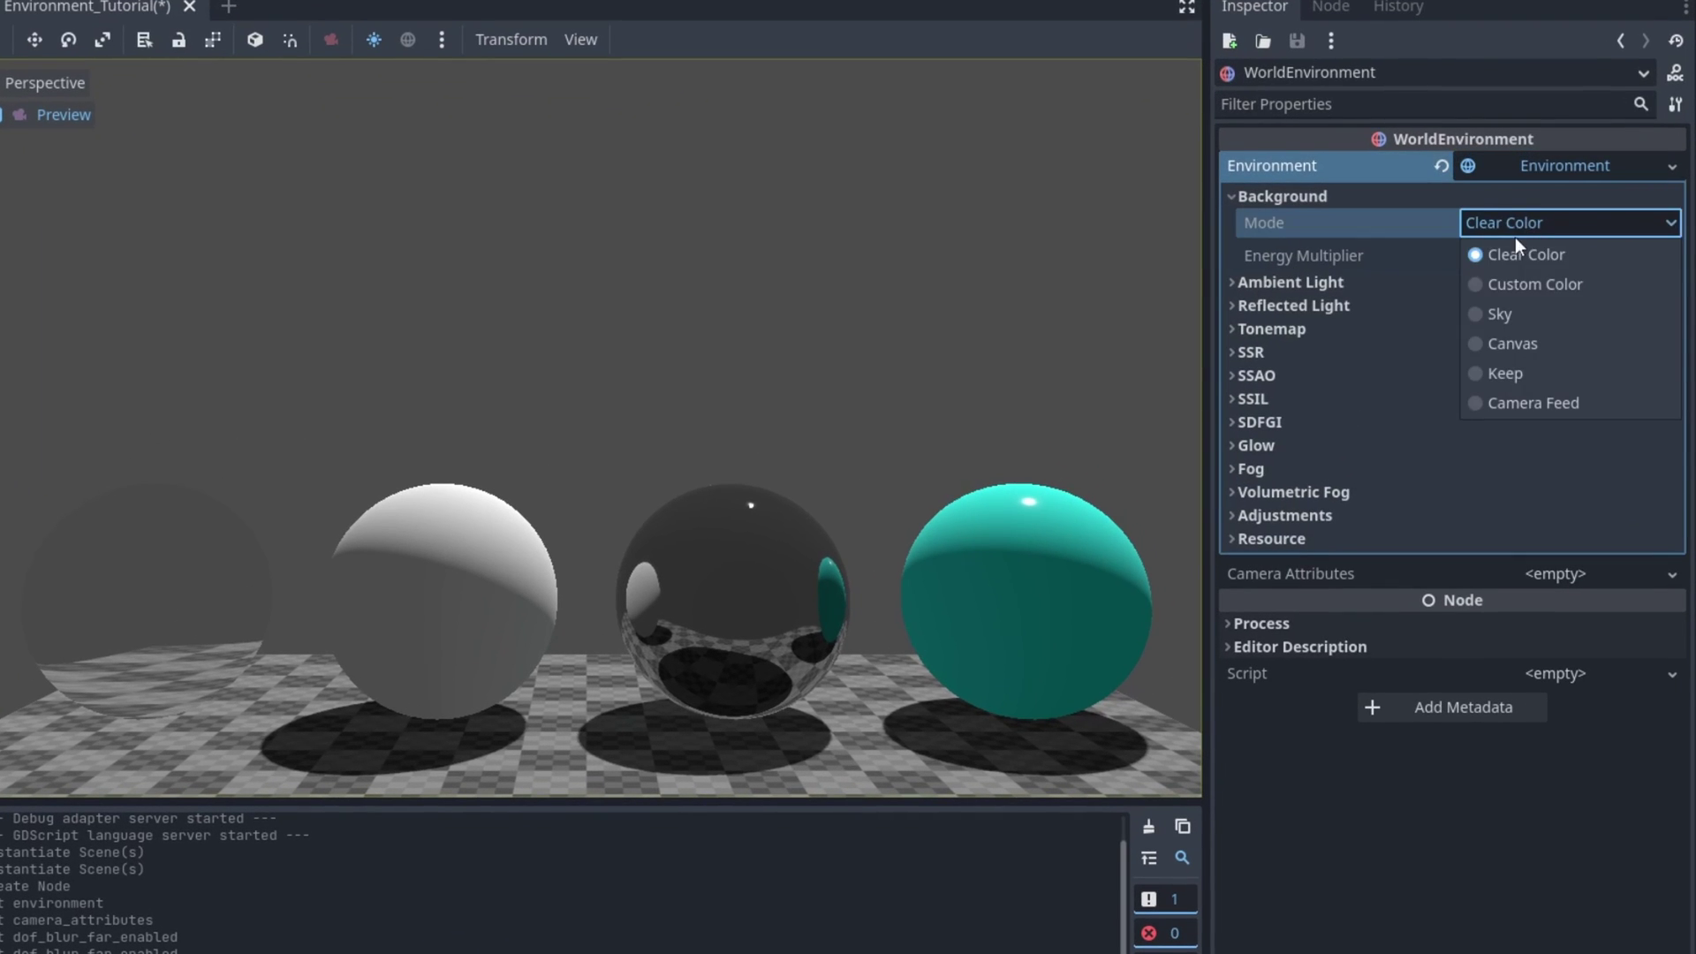
pyautogui.click(1514, 286)
pyautogui.click(1540, 233)
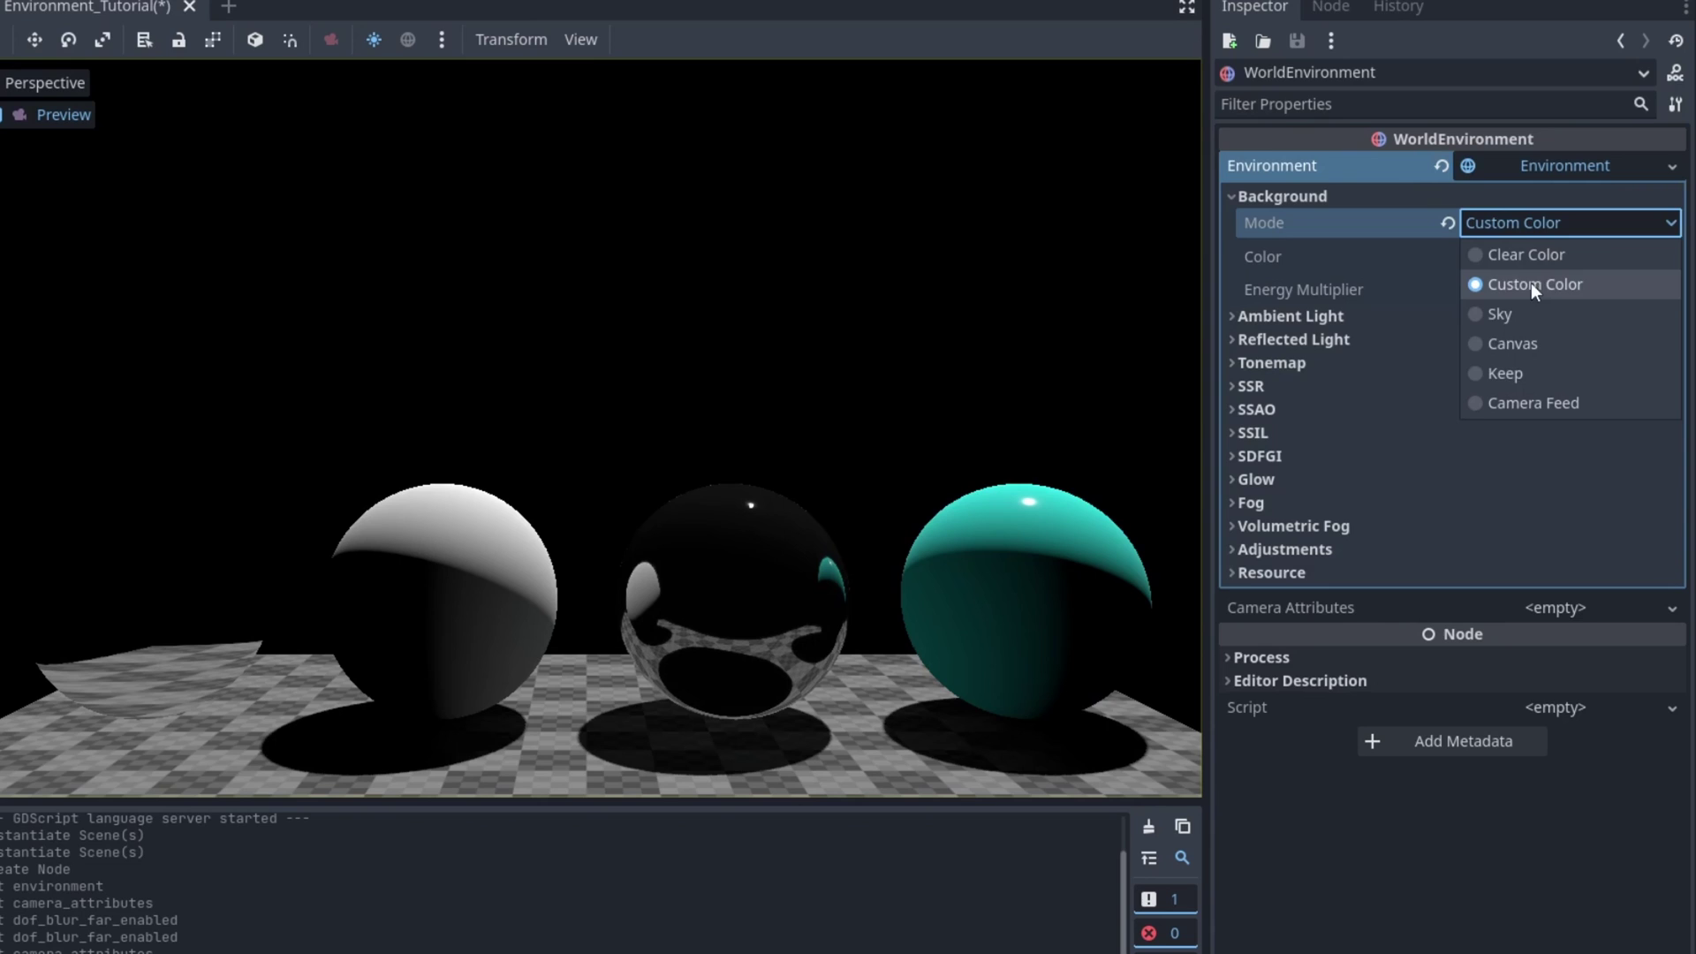
pyautogui.click(1530, 311)
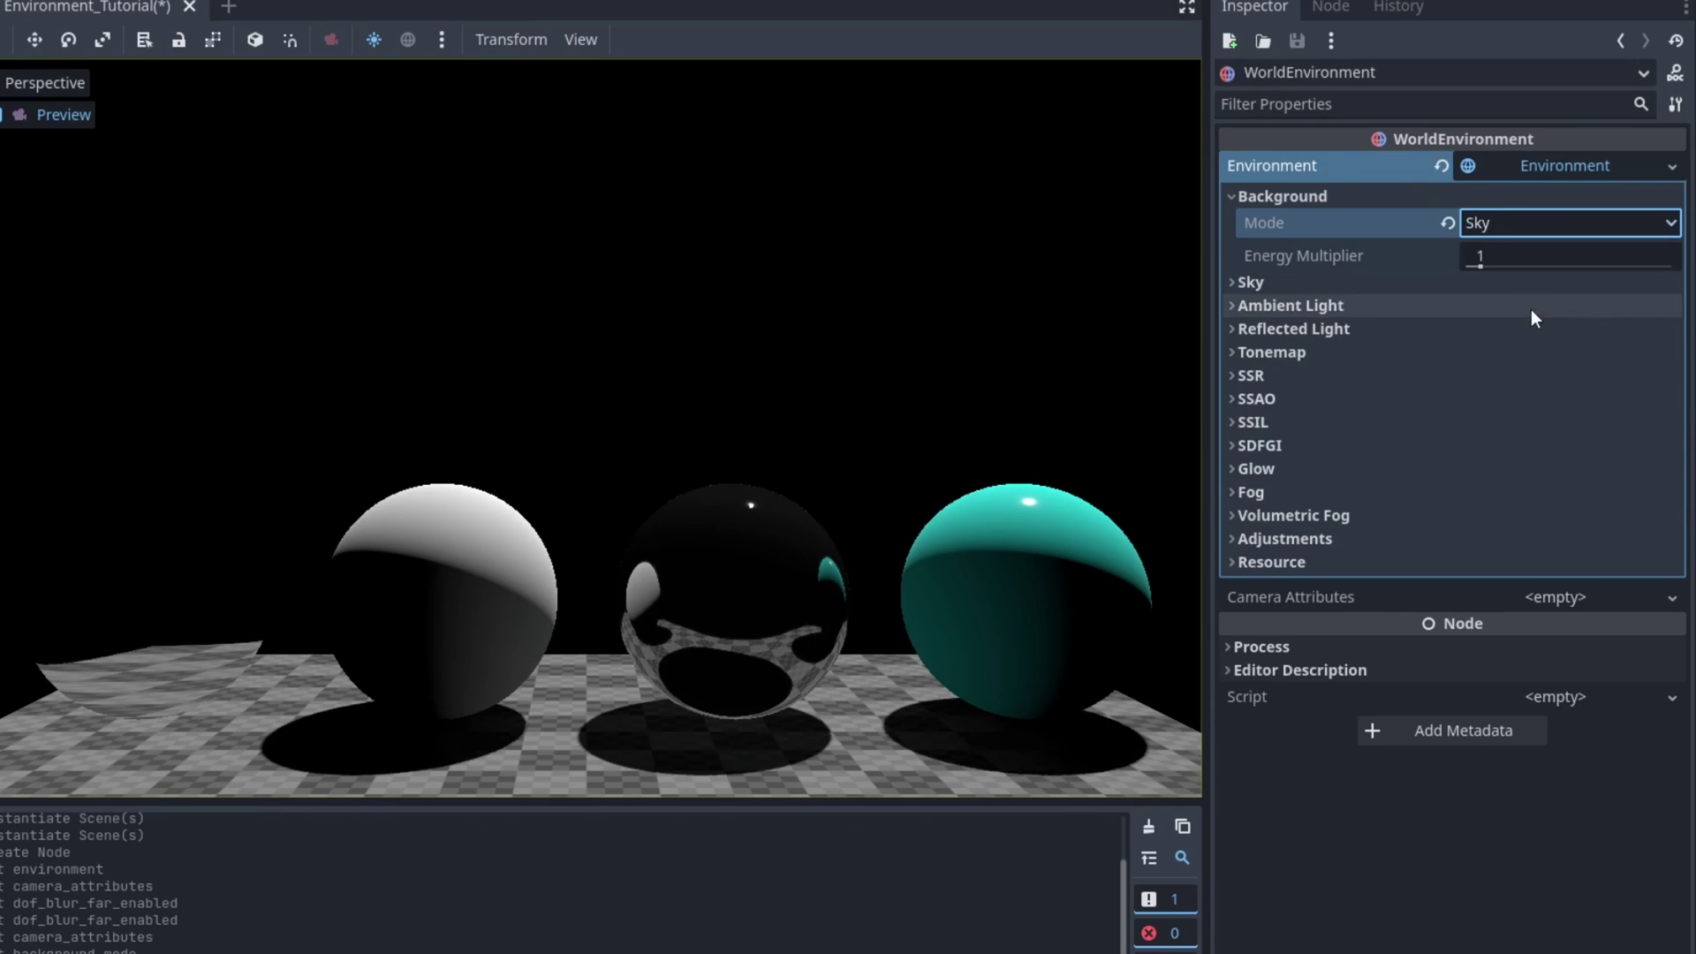
pyautogui.click(1525, 222)
pyautogui.click(1528, 221)
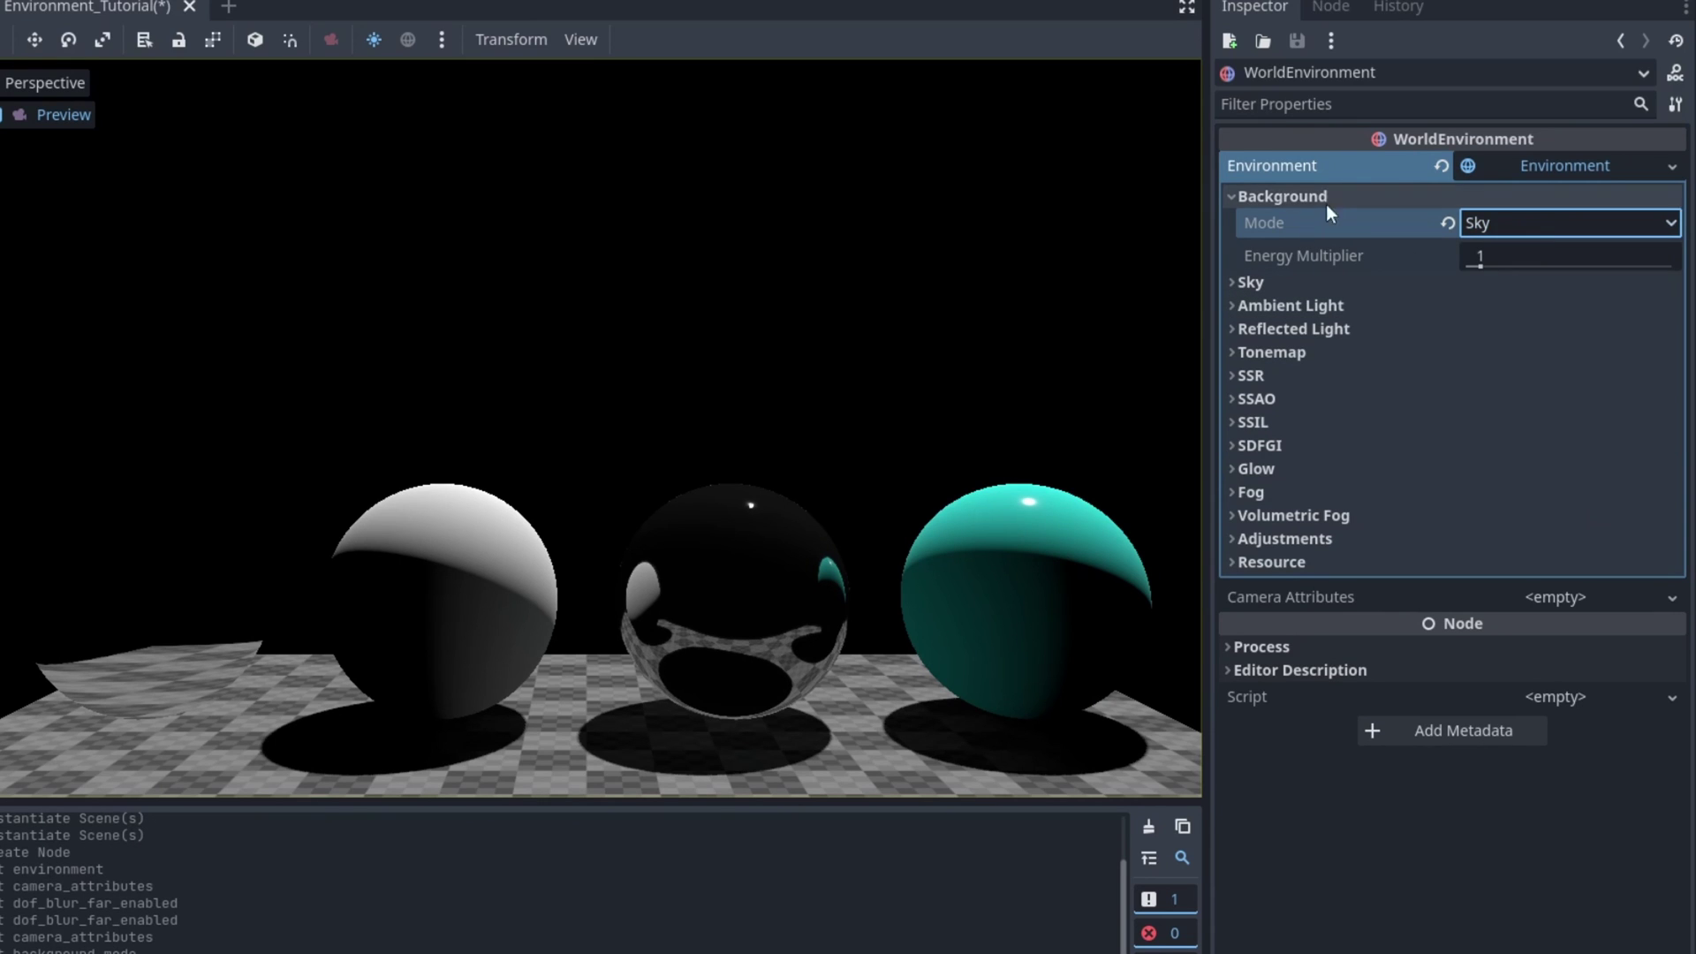
# Step: Create a new Sky resource using a ProceduralSkyMaterial
pyautogui.click(1241, 283)
pyautogui.click(1492, 315)
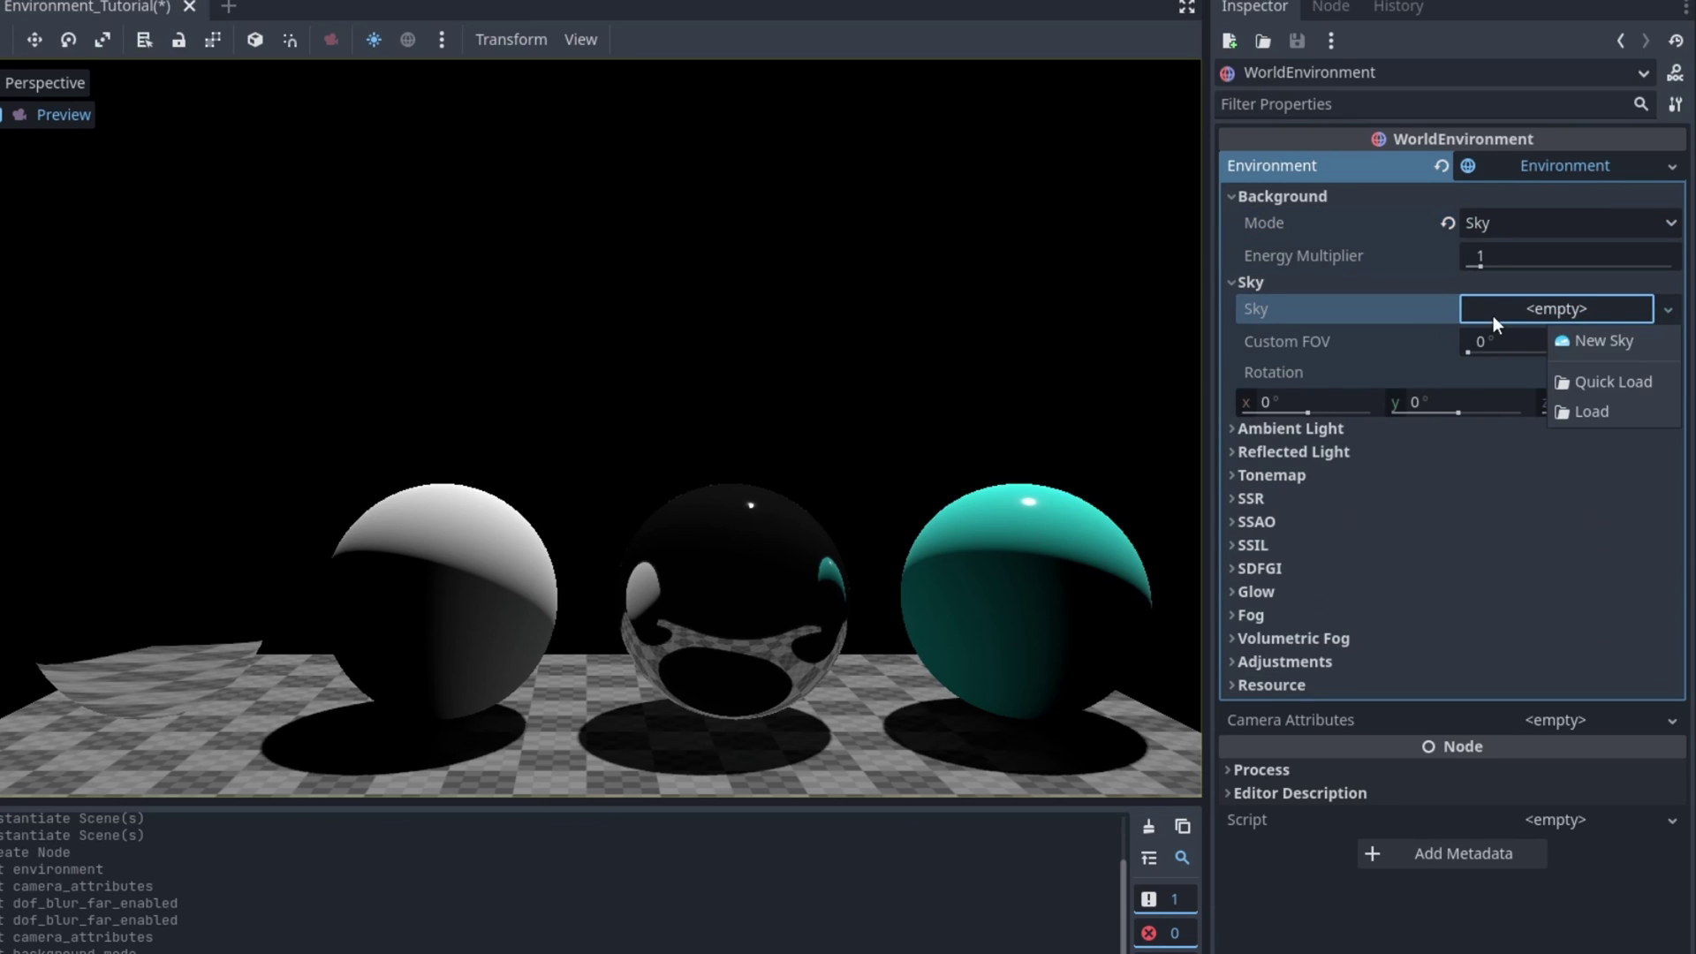
pyautogui.click(1565, 336)
pyautogui.click(1554, 305)
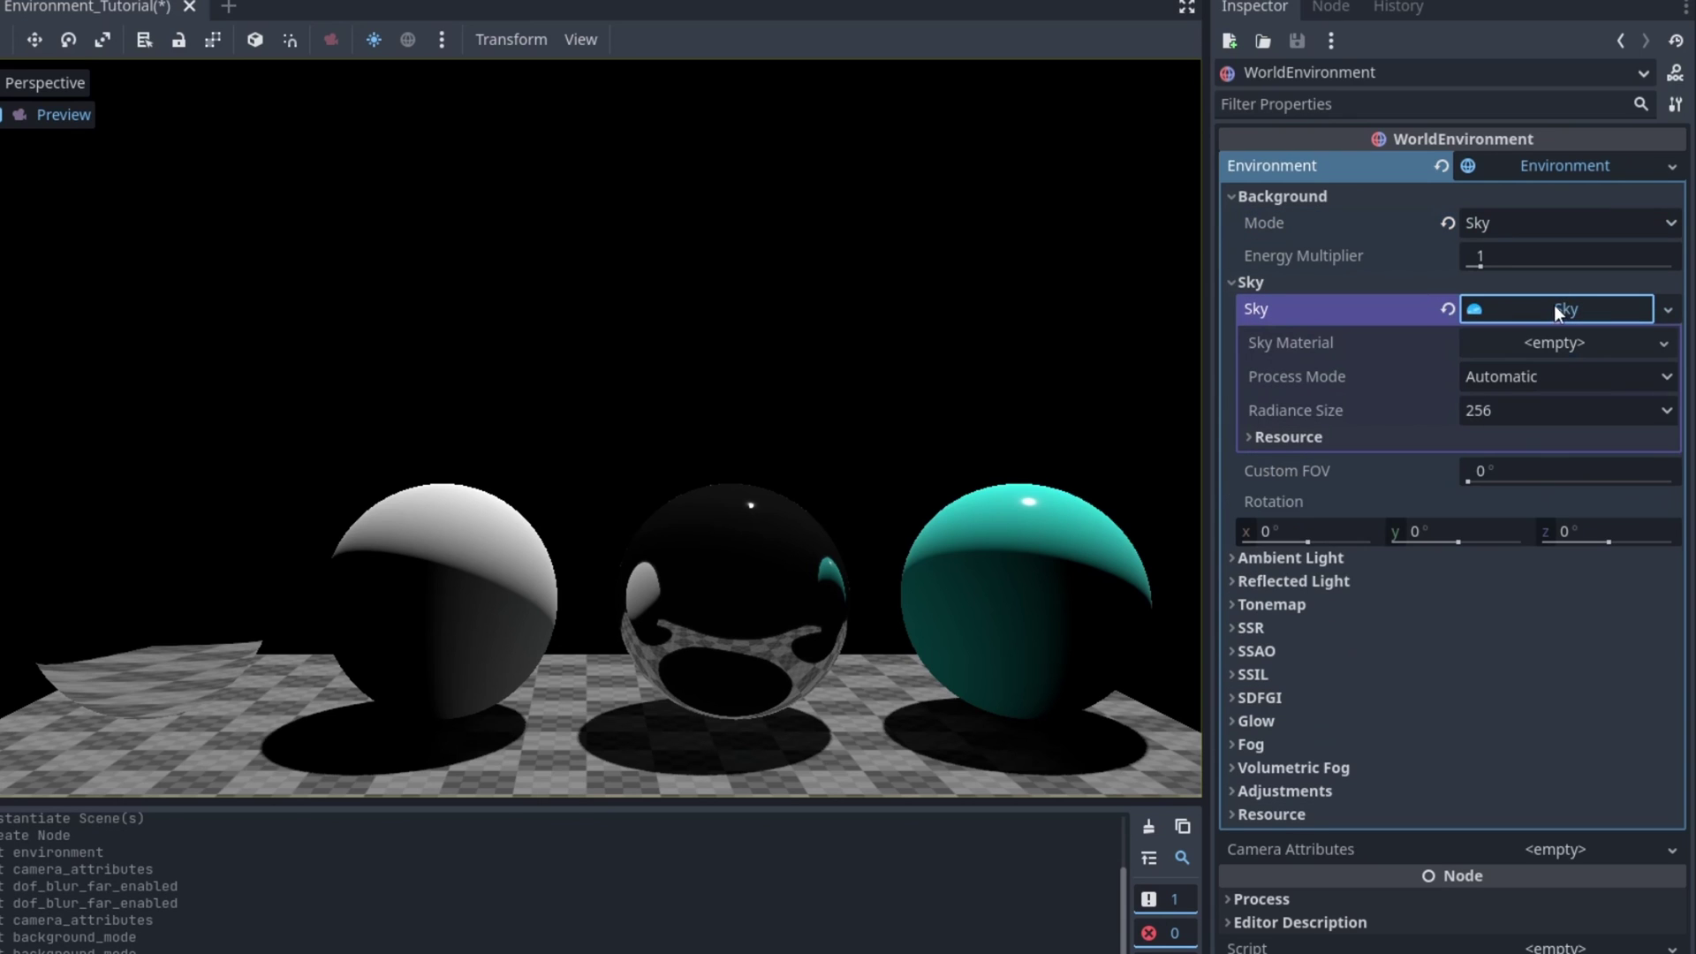
pyautogui.click(1553, 349)
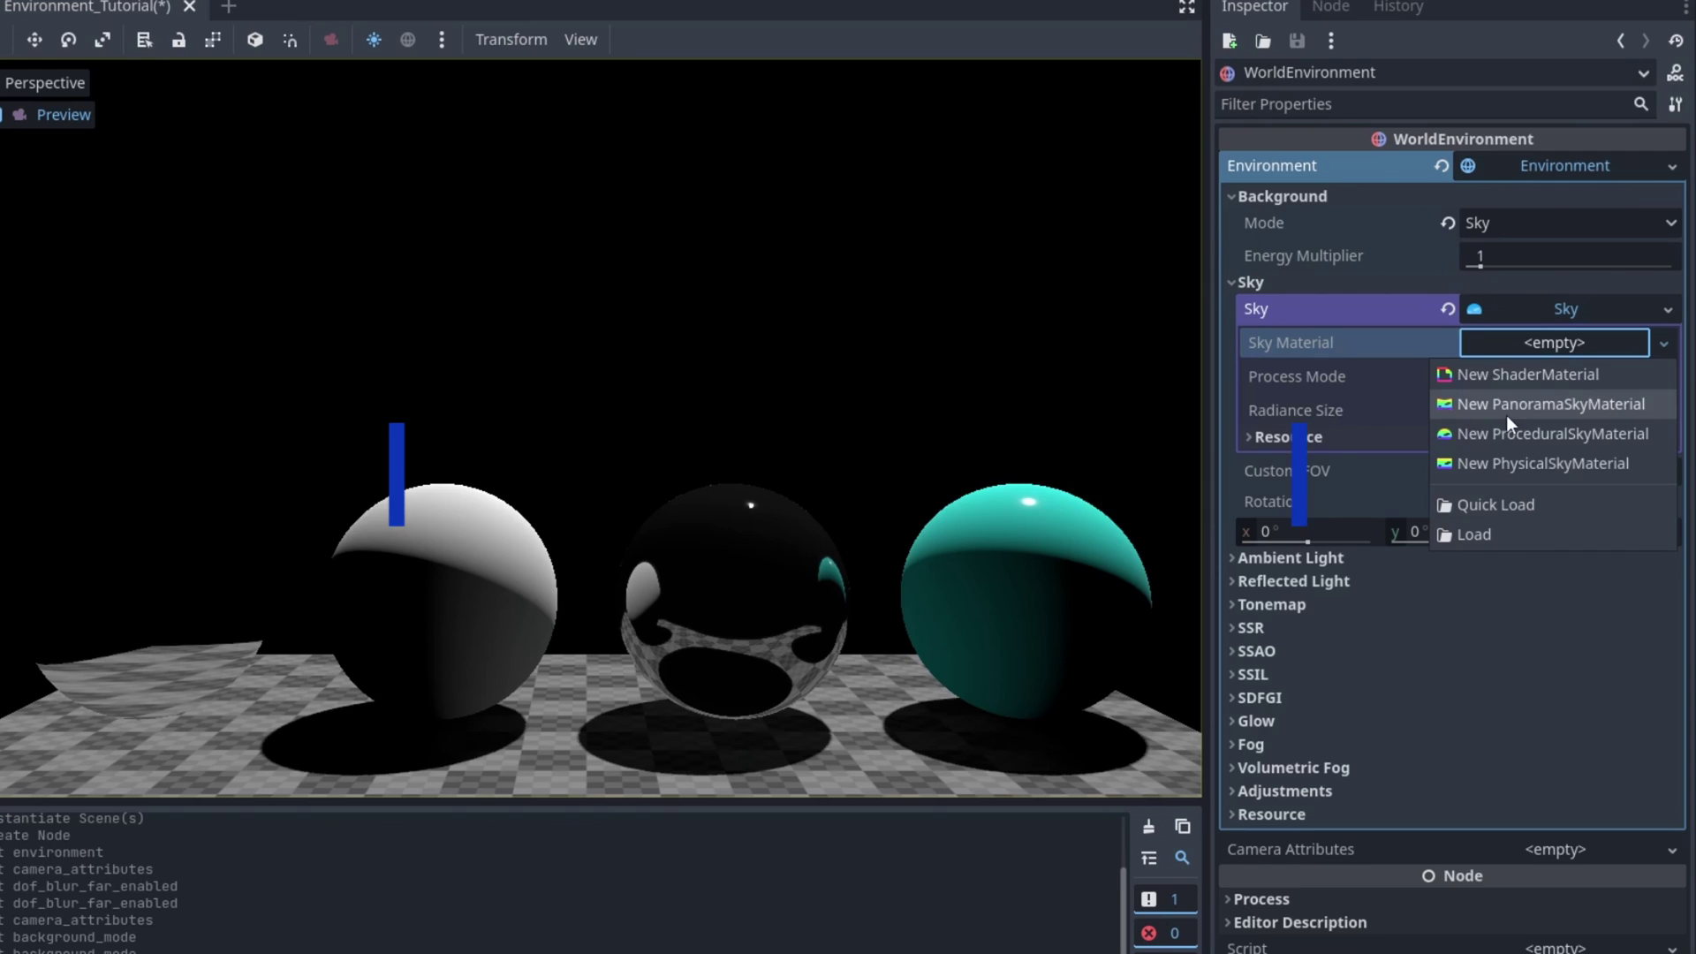
pyautogui.click(1503, 435)
pyautogui.click(1535, 342)
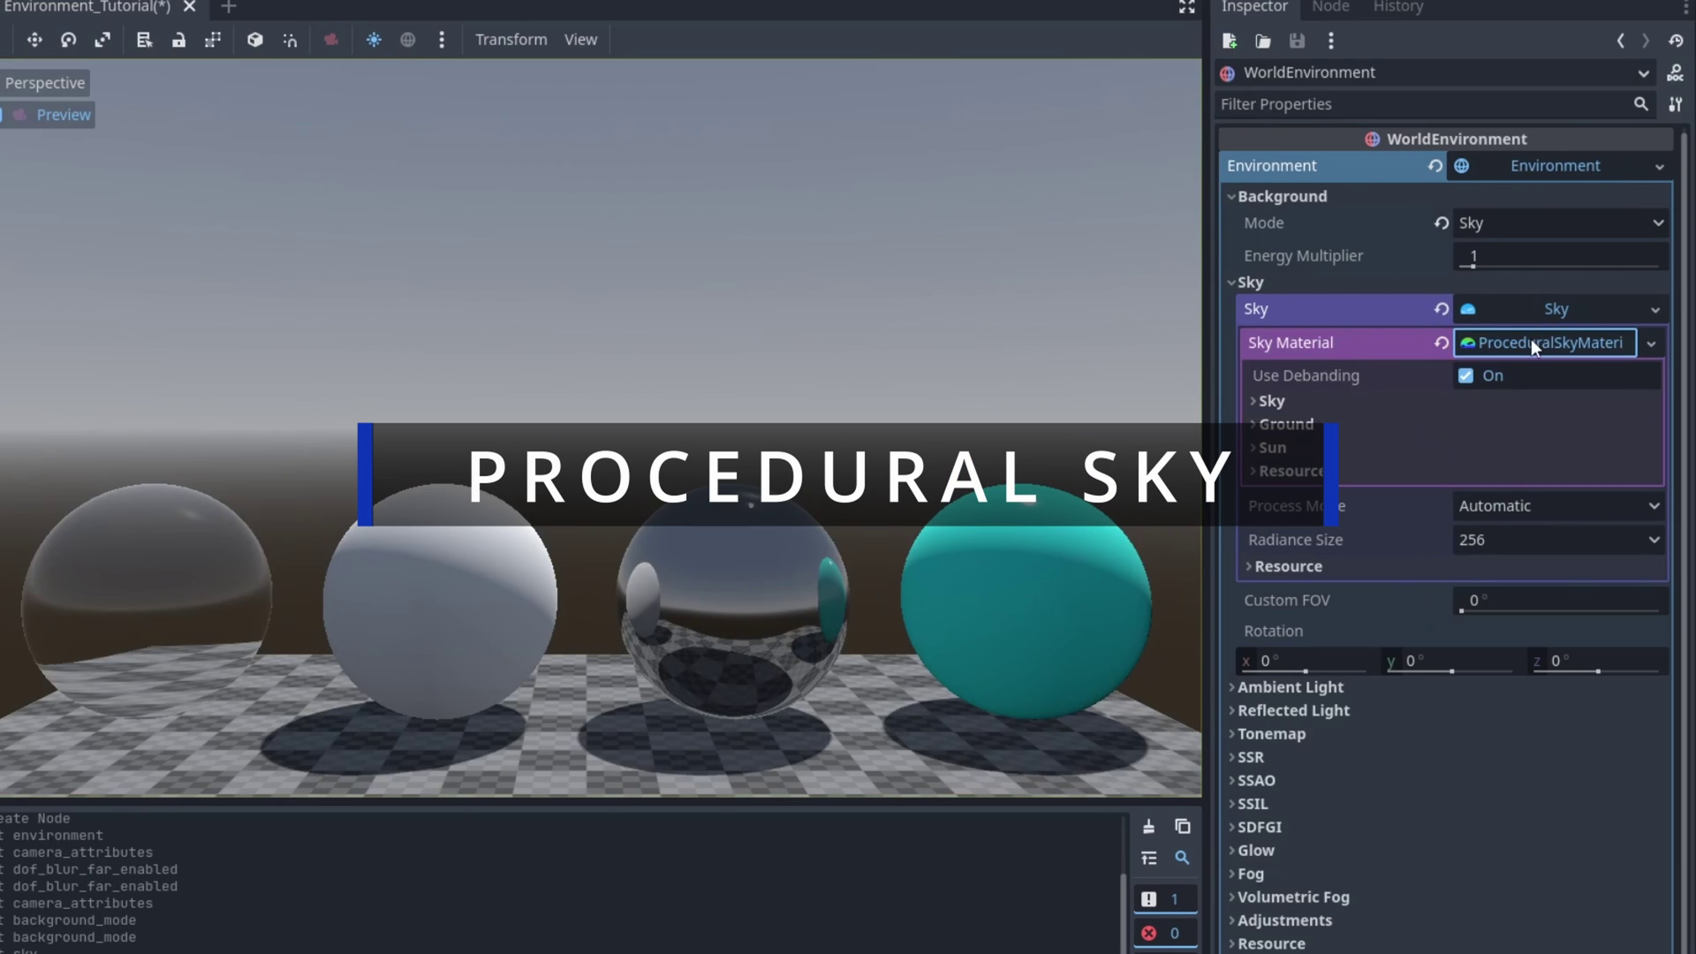
# Step: Make the procedural sky's top colour a saturated blue
pyautogui.click(1272, 401)
pyautogui.click(1522, 426)
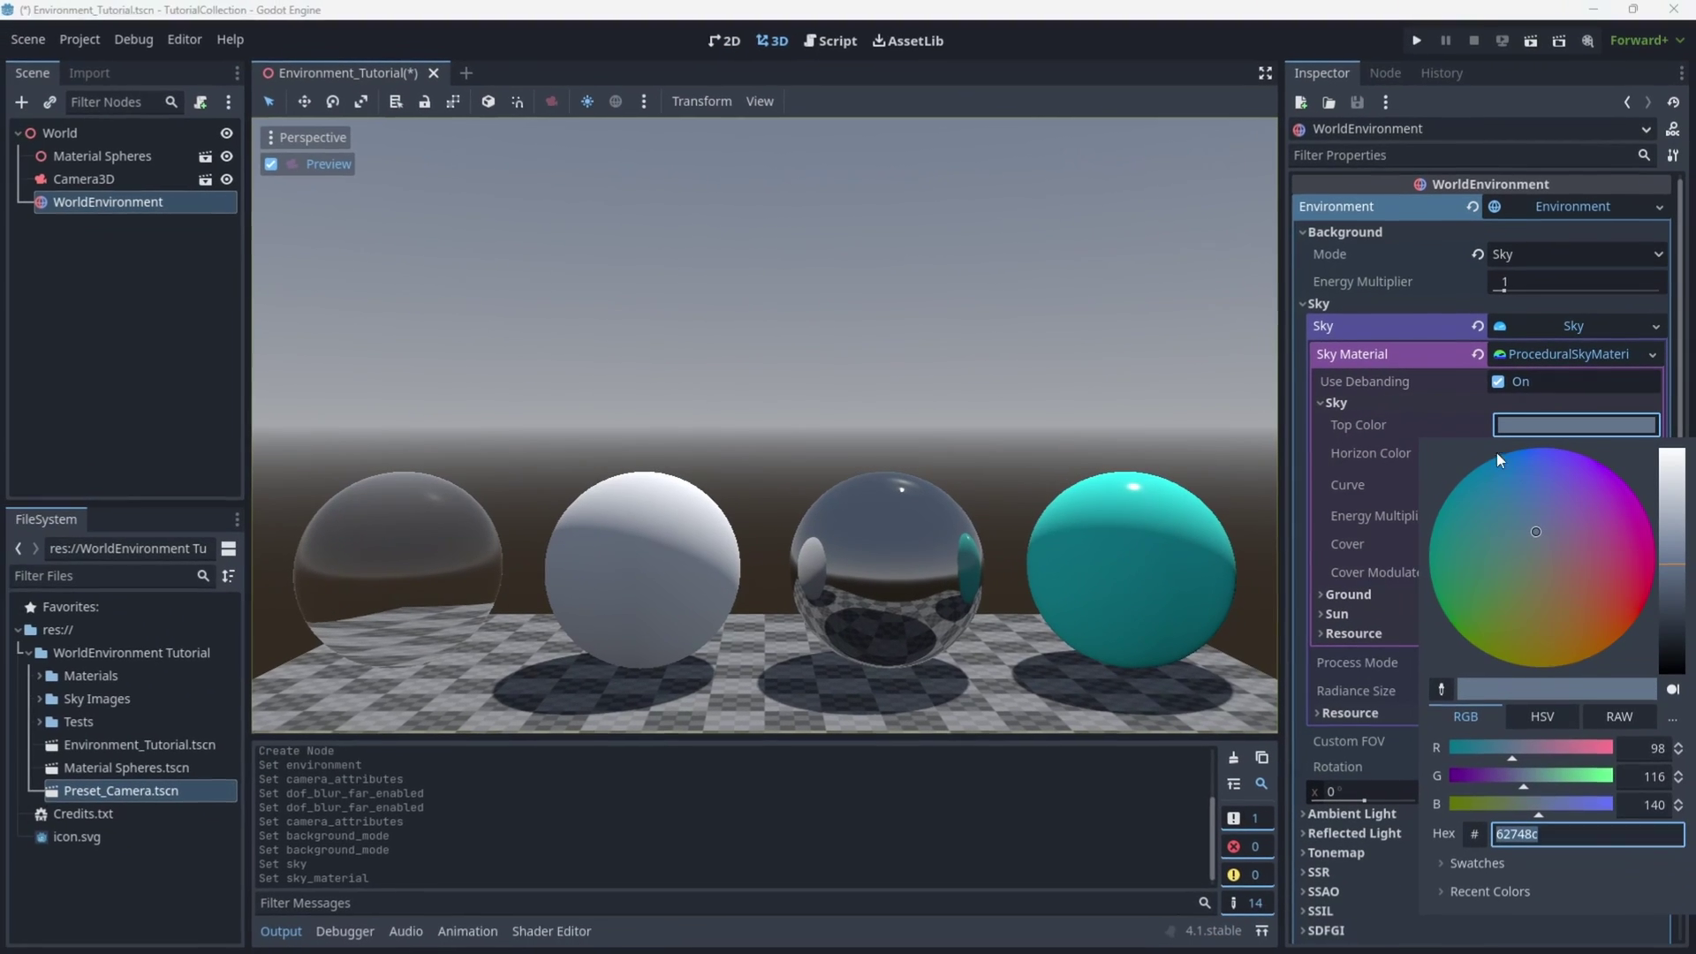
pyautogui.click(1488, 512)
pyautogui.moveTo(1516, 494); pyautogui.dragTo(1494, 461)
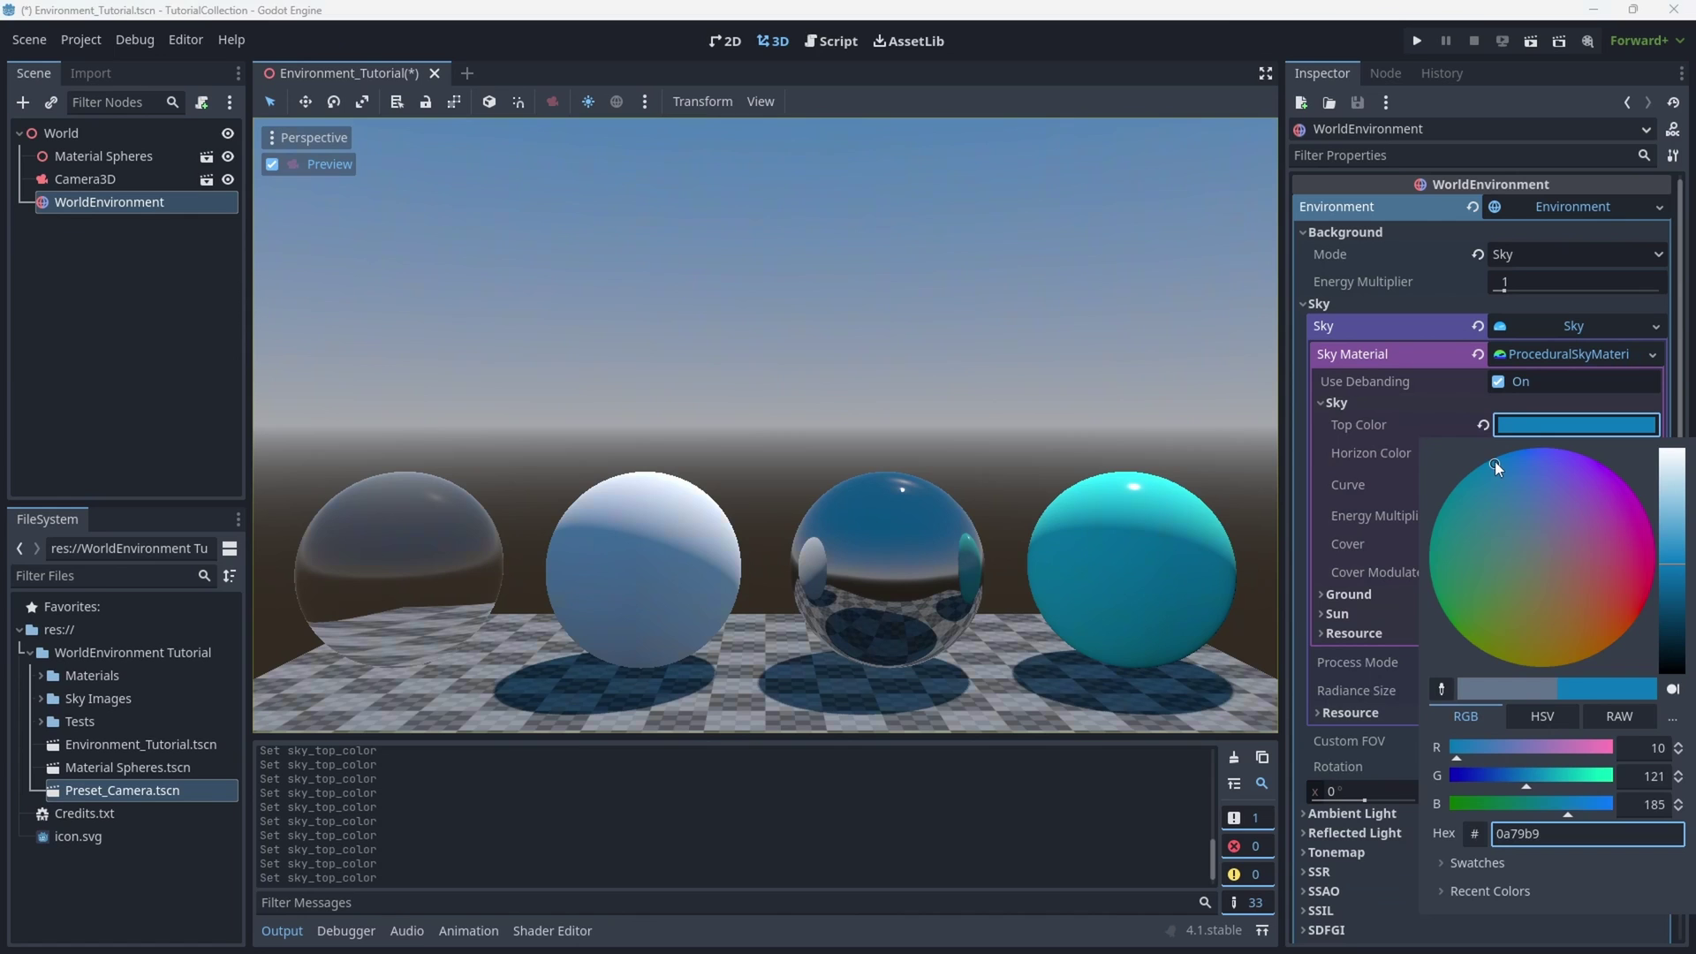
pyautogui.click(1533, 422)
pyautogui.click(1542, 451)
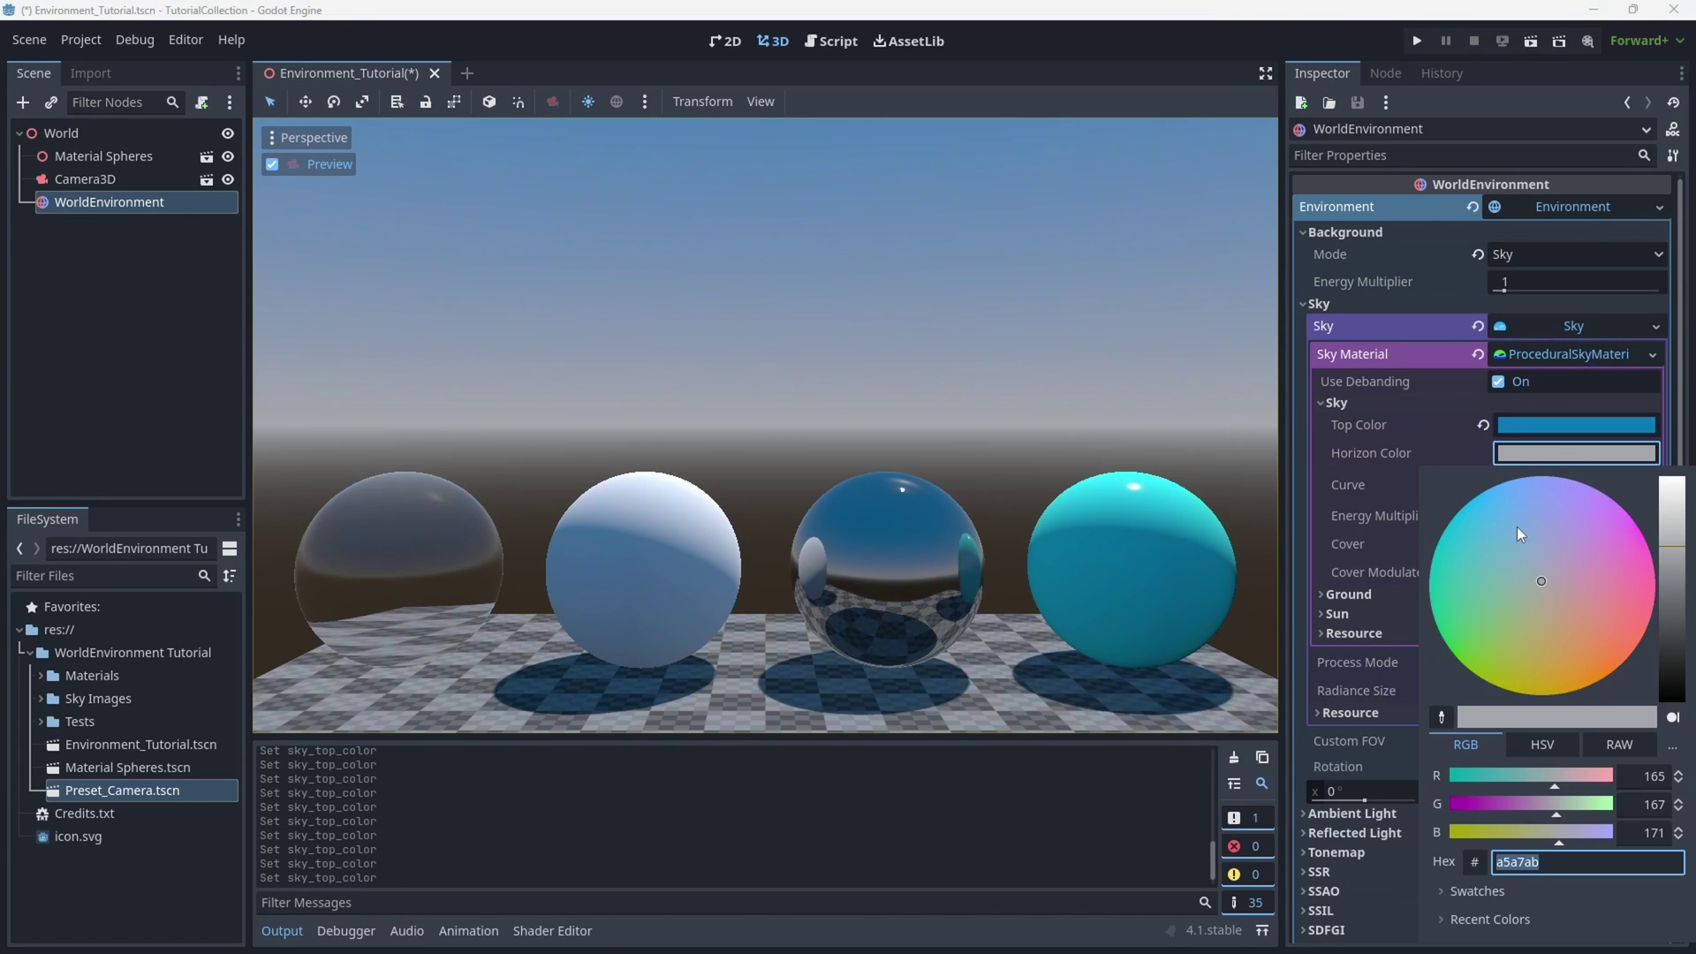
# Step: Set the horizon colour to light blue and use a new NoiseTexture2D as sky cover
pyautogui.moveTo(1517, 527); pyautogui.dragTo(1512, 539)
pyautogui.click(1525, 457)
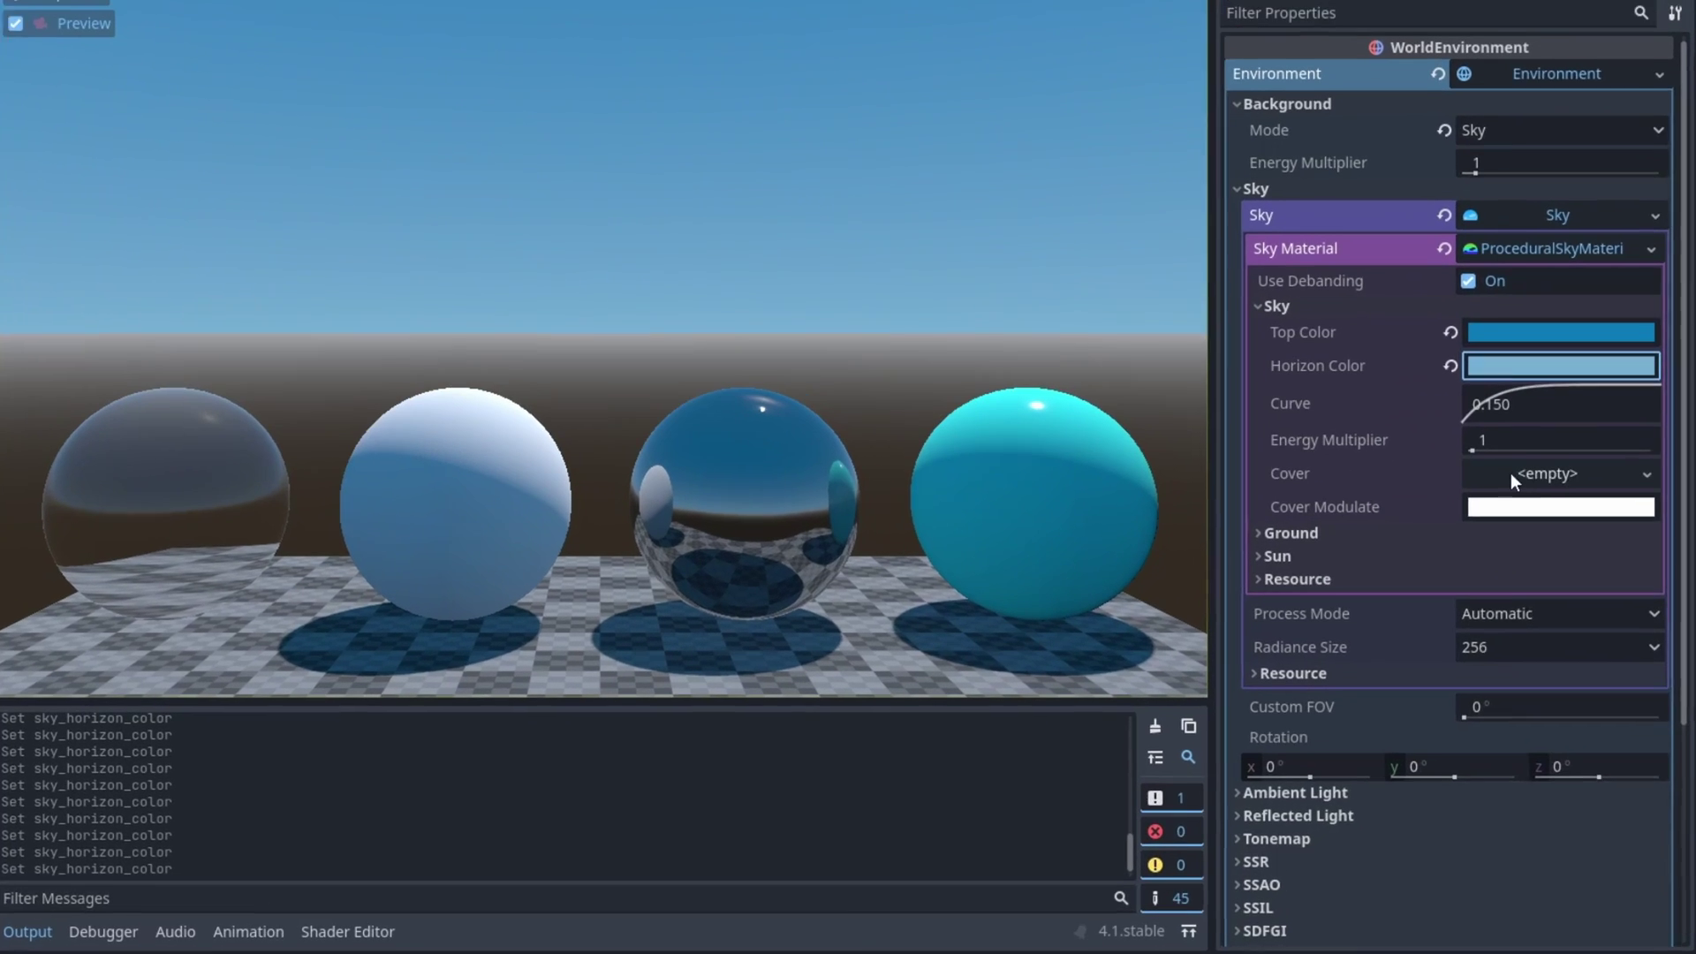
pyautogui.click(1541, 538)
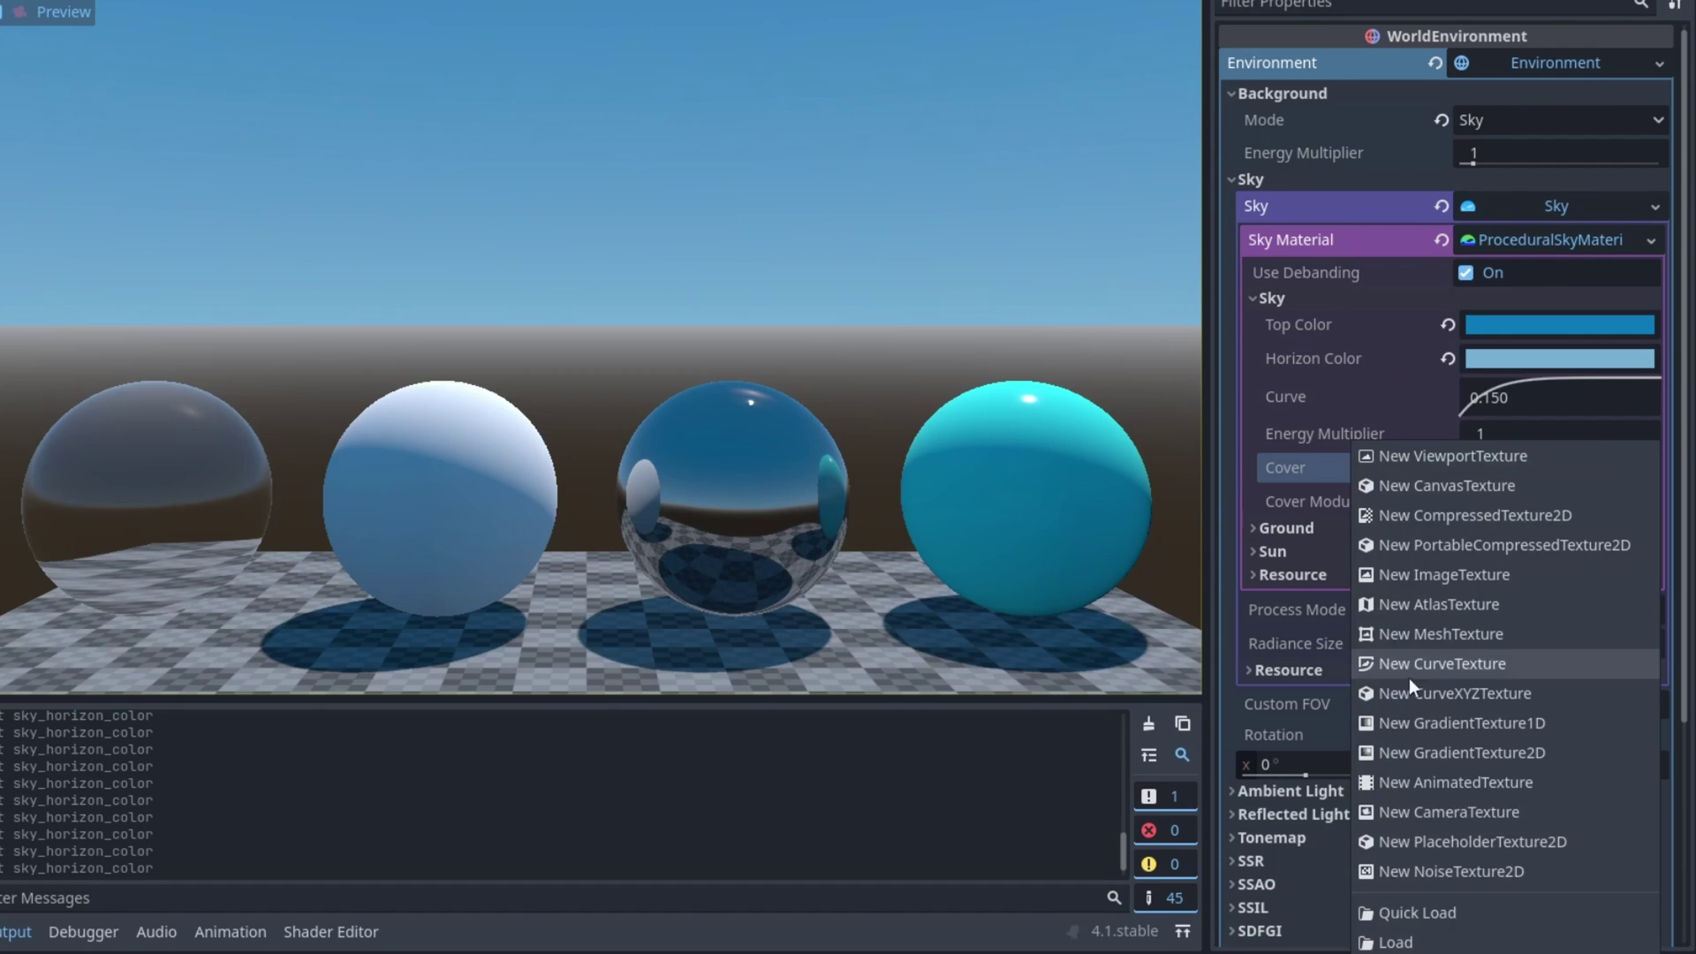
pyautogui.click(1456, 874)
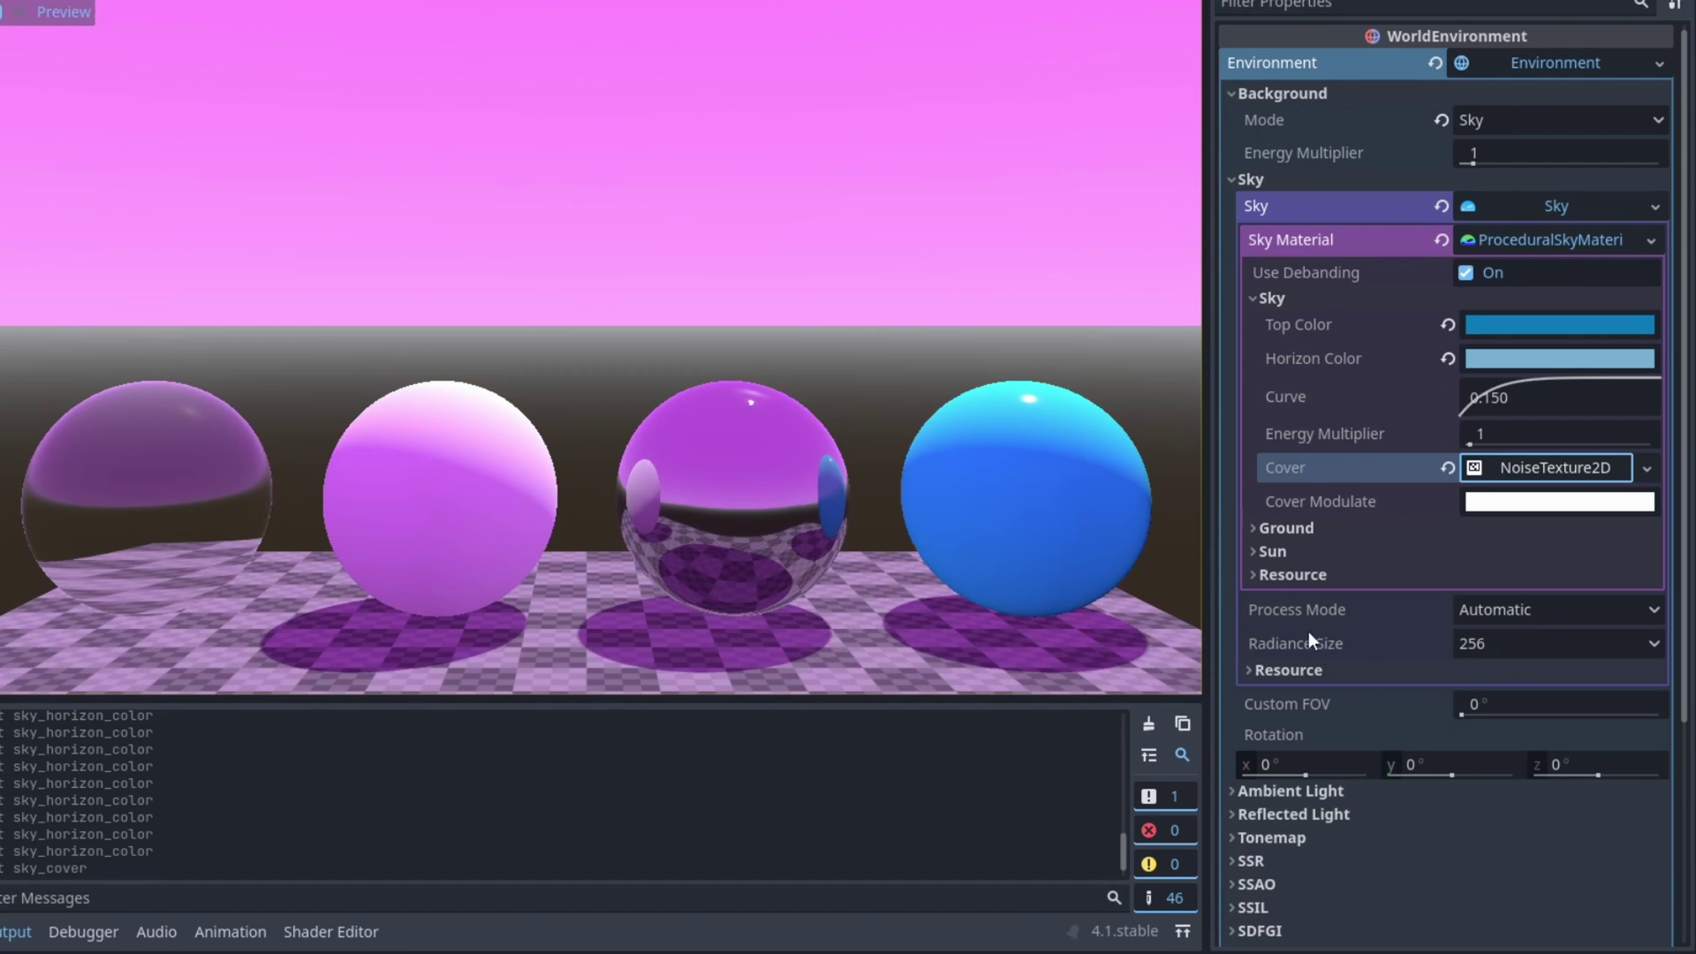
# Step: Give the cover texture a new FastNoiseLite noise and make it seamless
pyautogui.click(1544, 467)
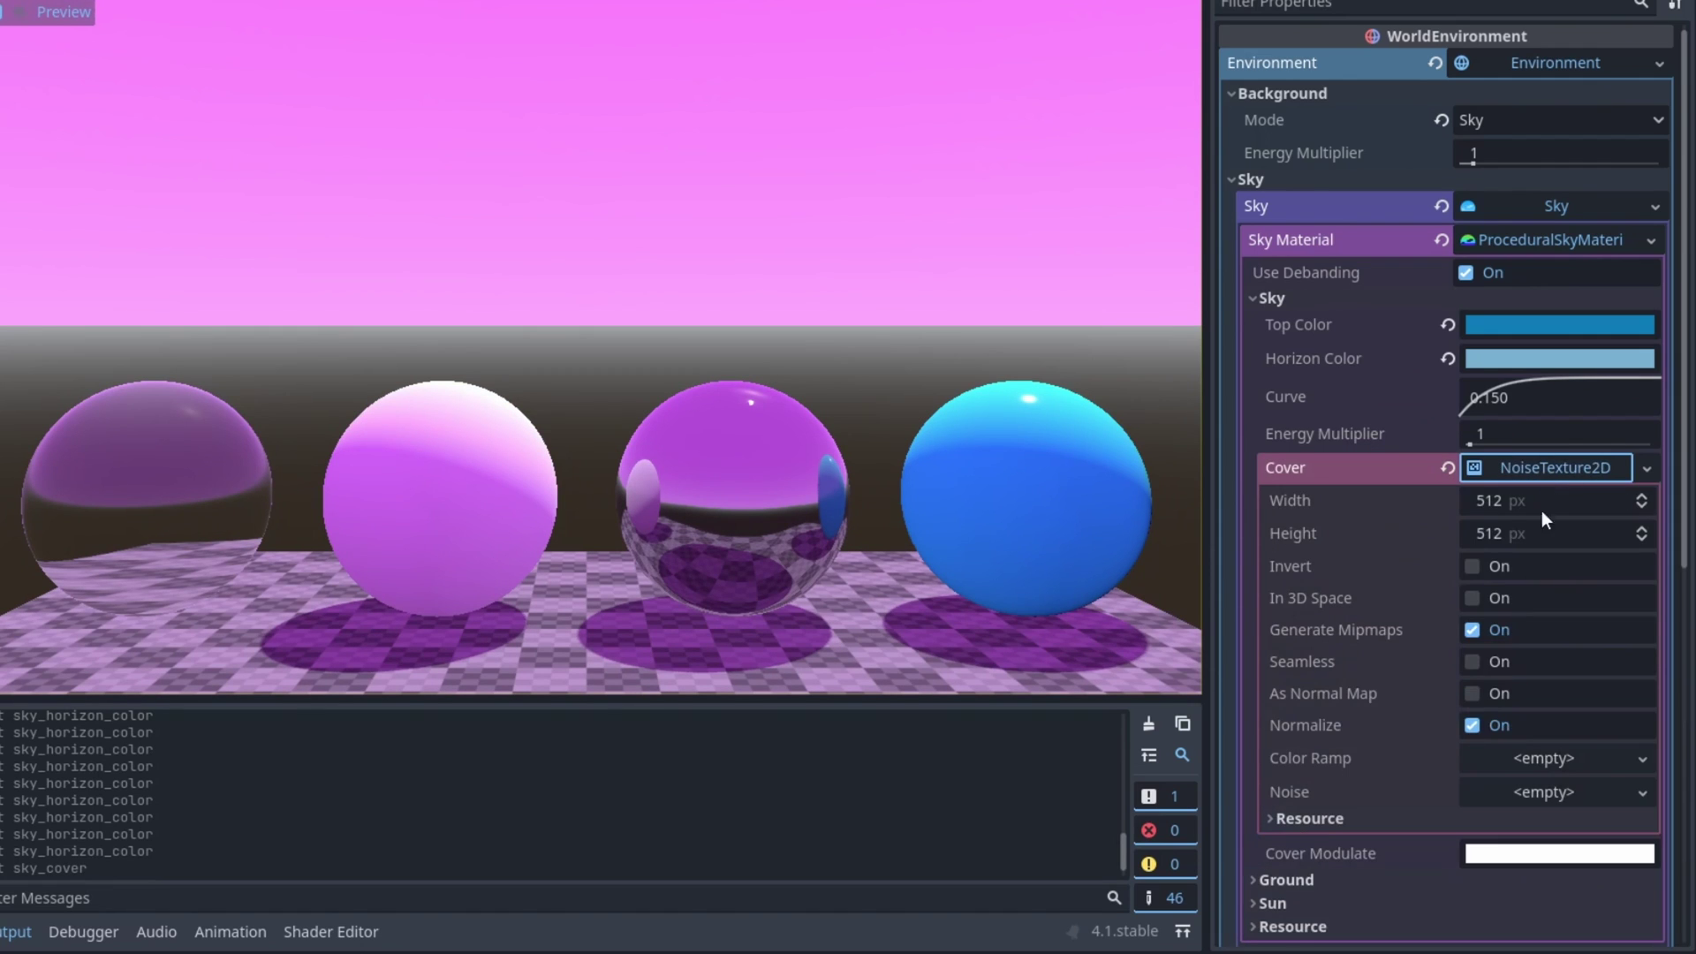
pyautogui.click(1501, 791)
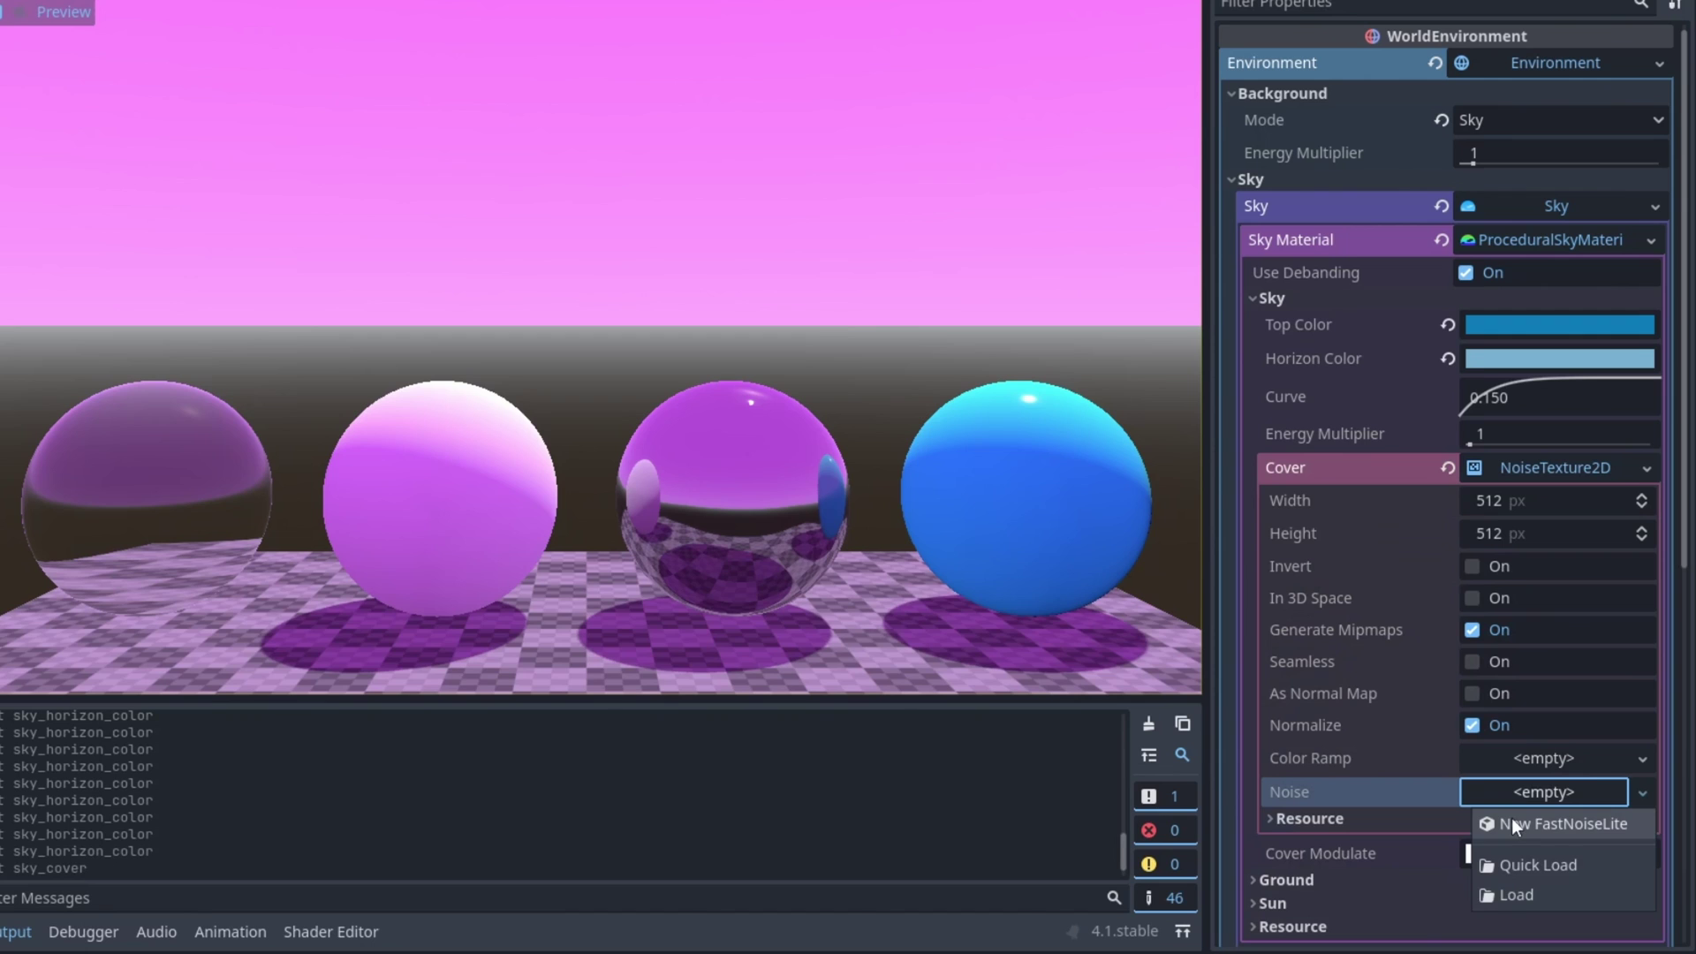
pyautogui.click(1512, 818)
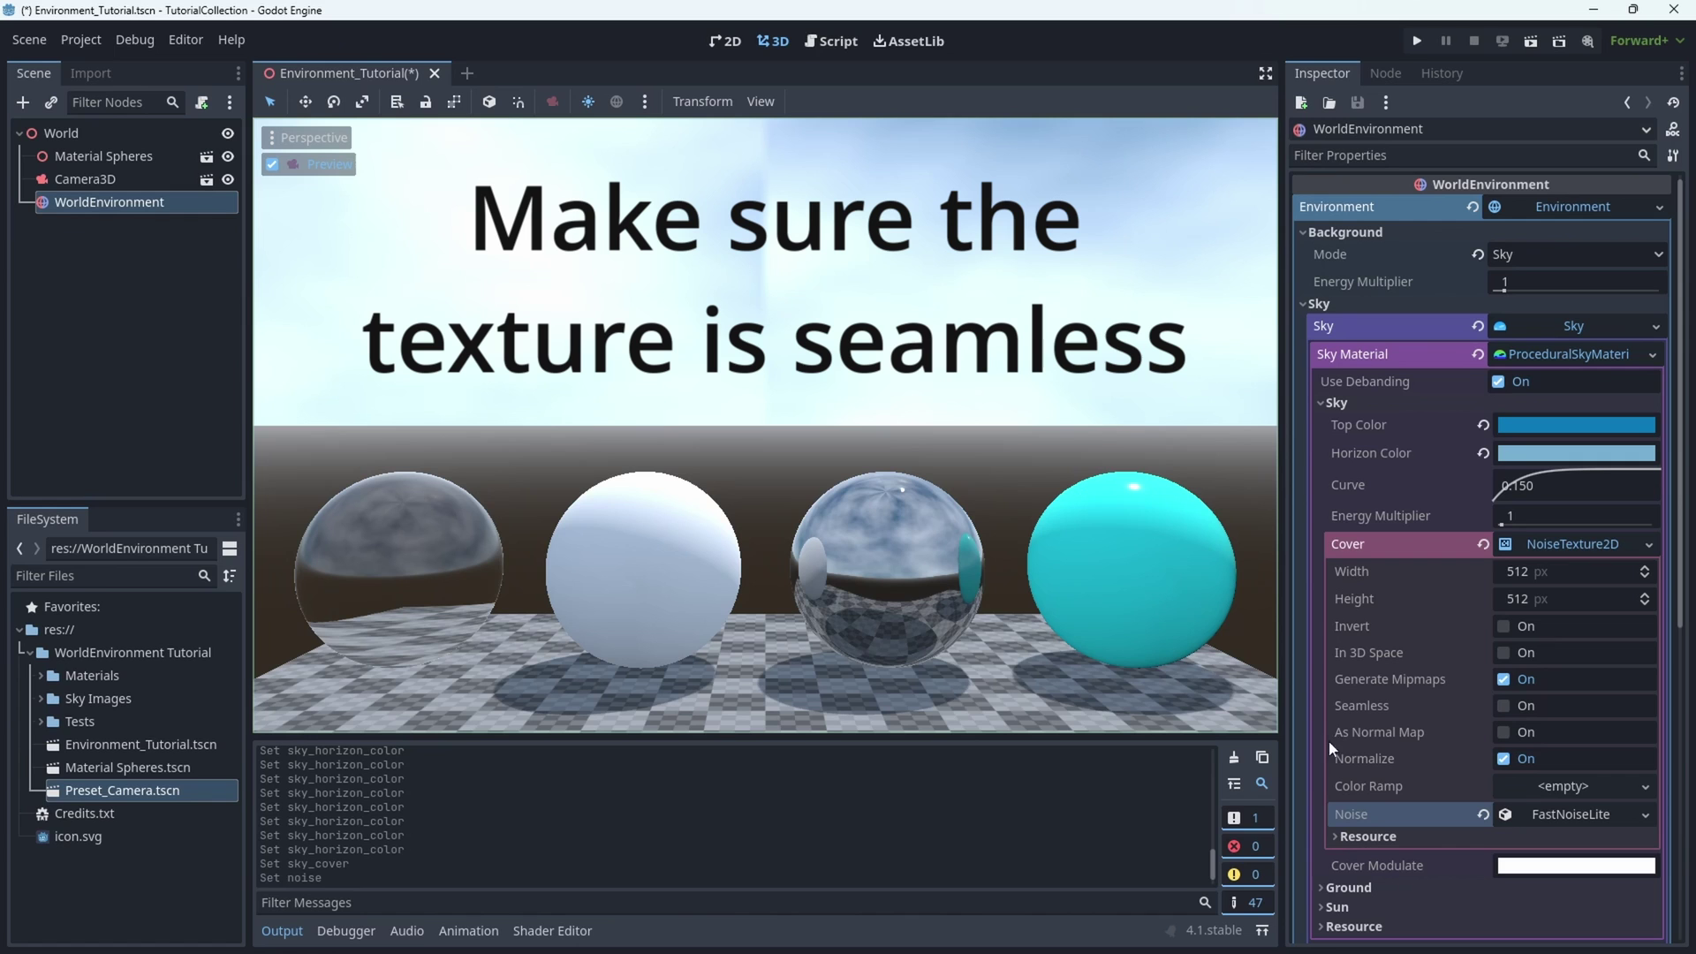
pyautogui.click(1502, 706)
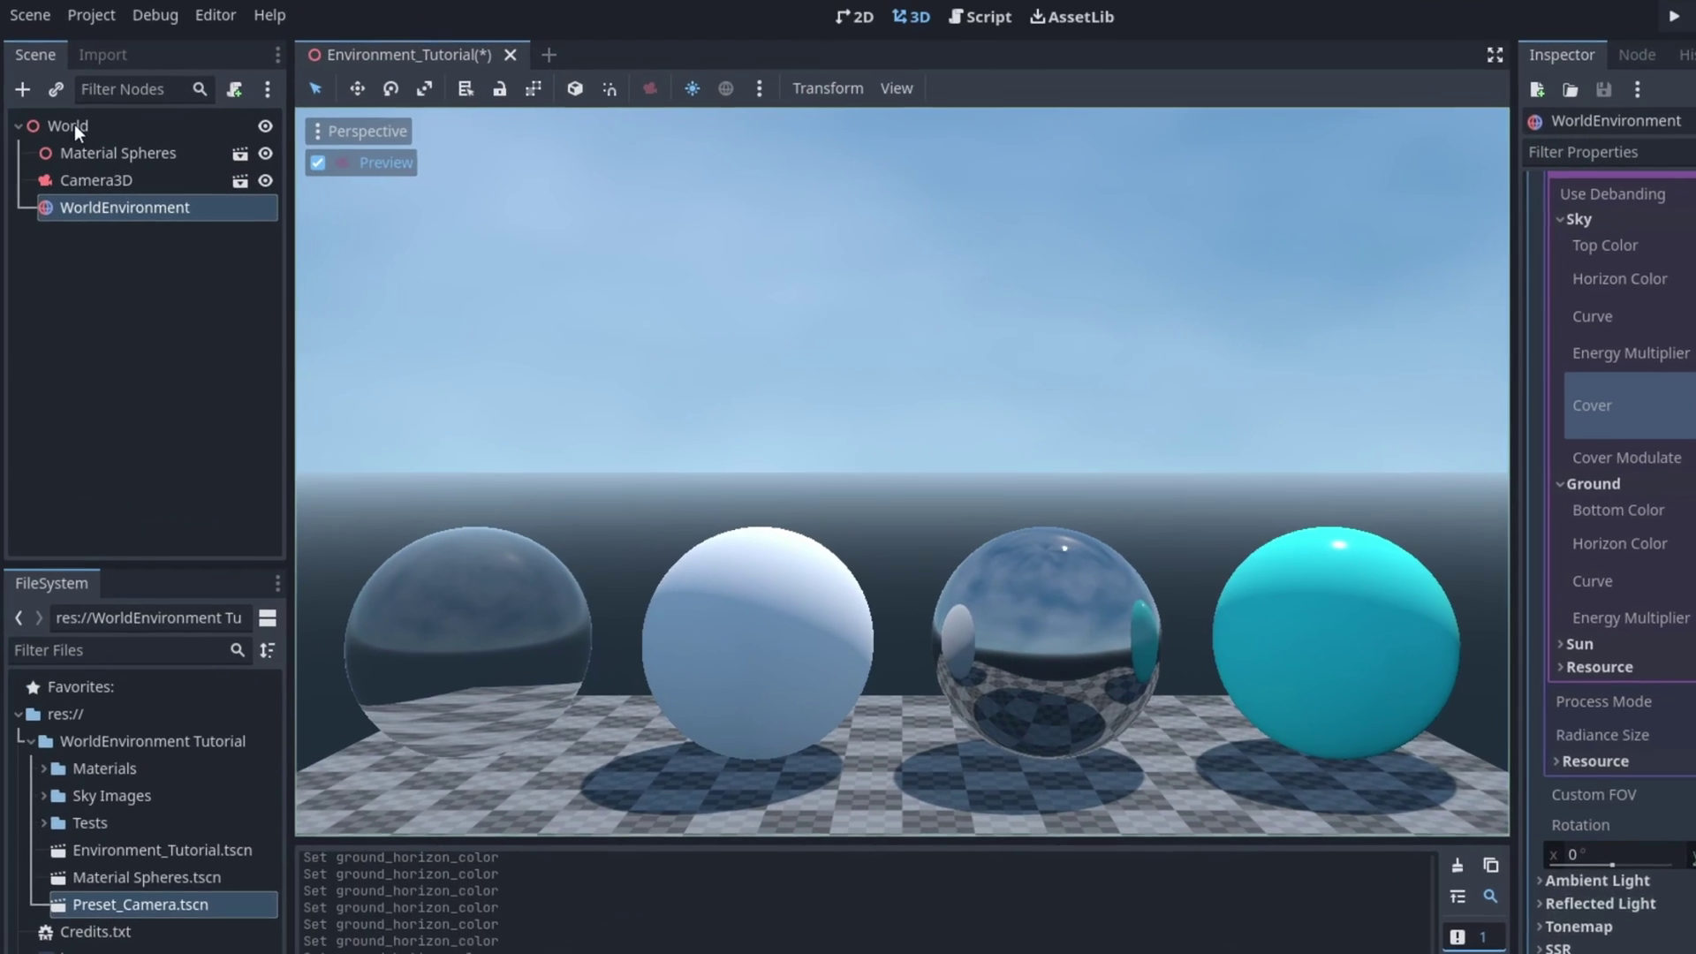
# Step: Add a DirectionalLight3D as a child of World
pyautogui.click(74, 125)
pyautogui.rightClick(75, 124)
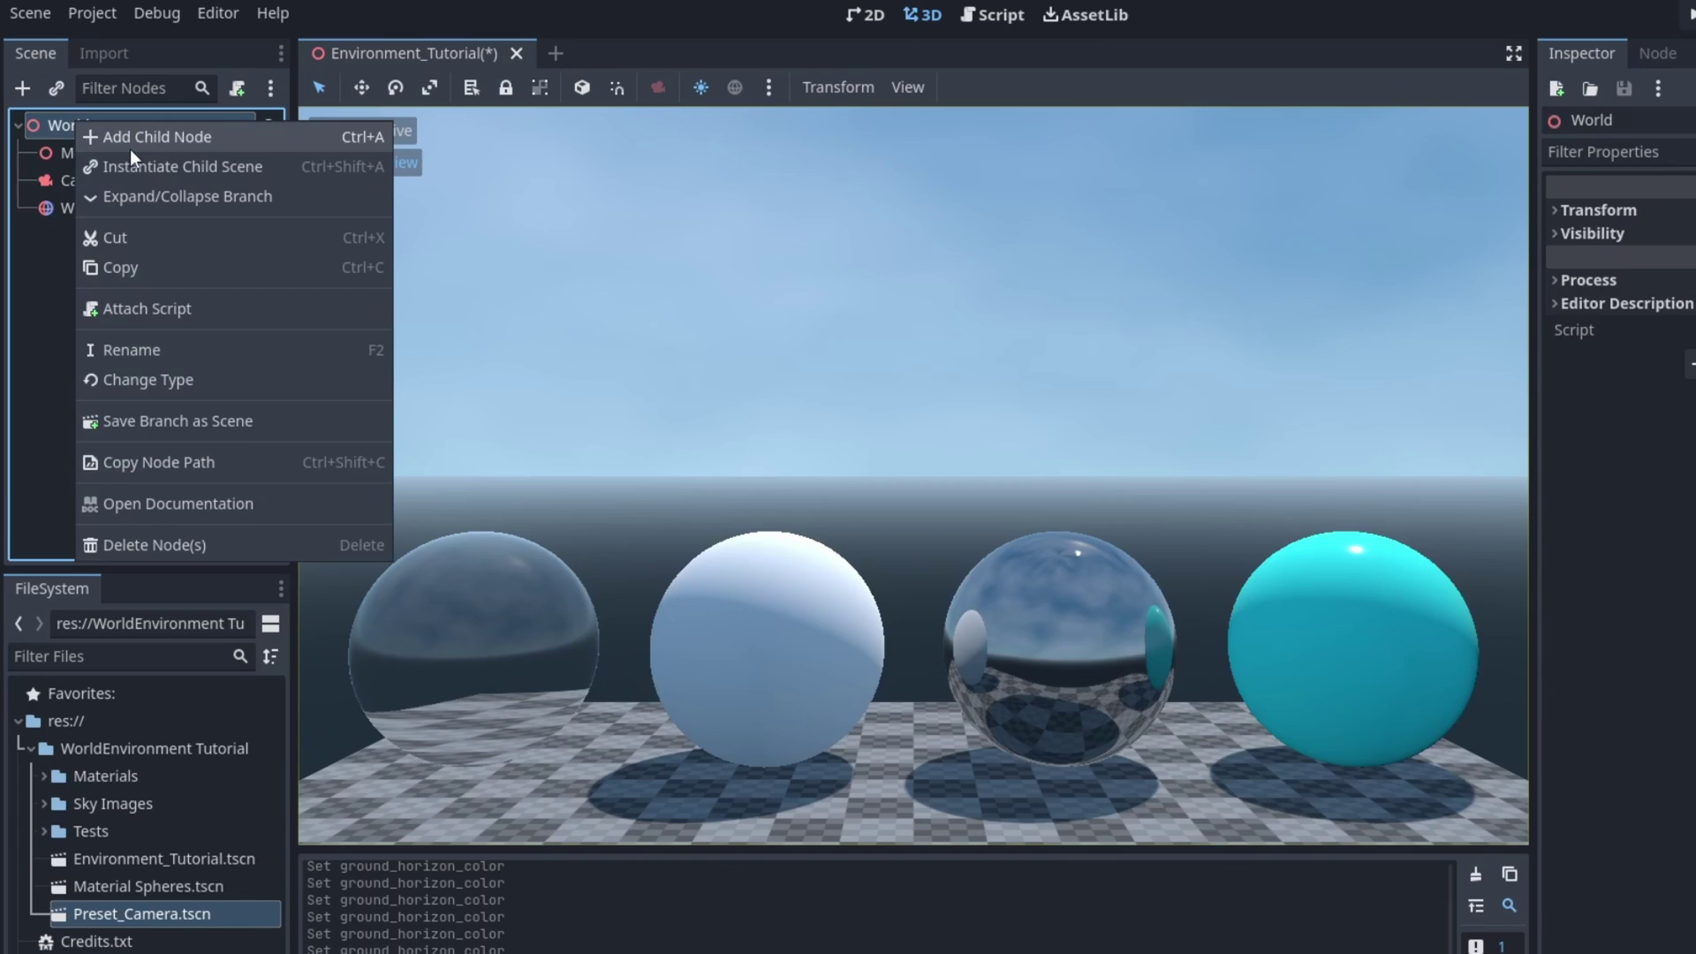
pyautogui.click(132, 140)
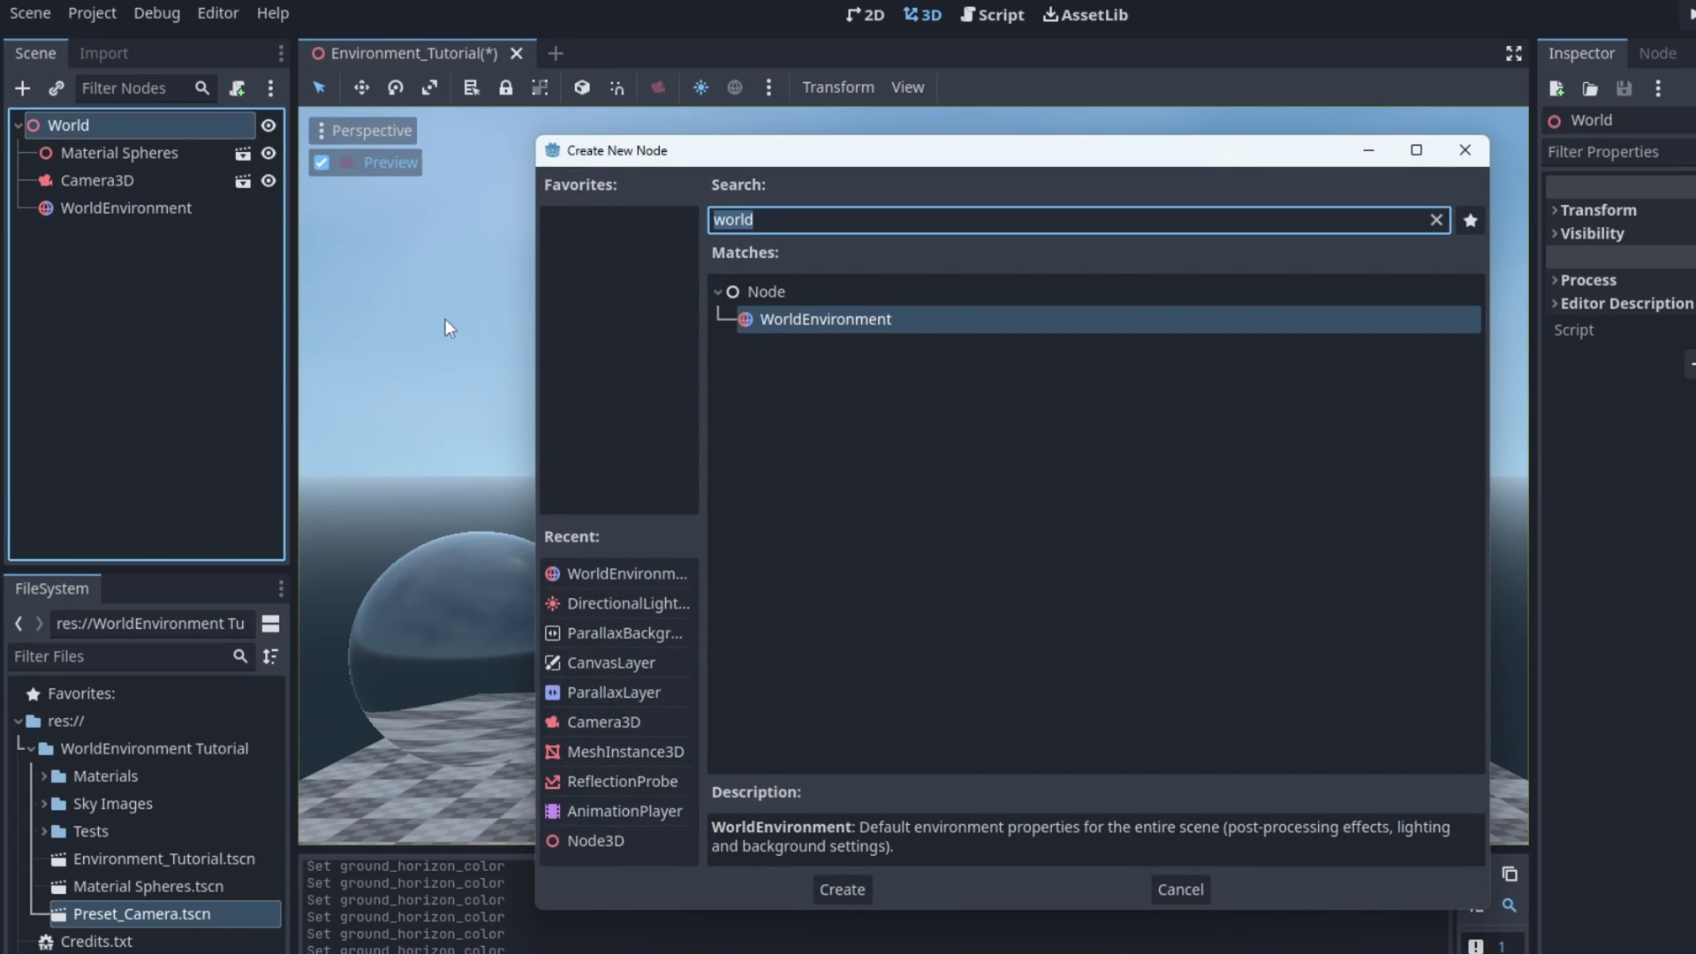
pyautogui.write('direct')
pyautogui.press('Return')
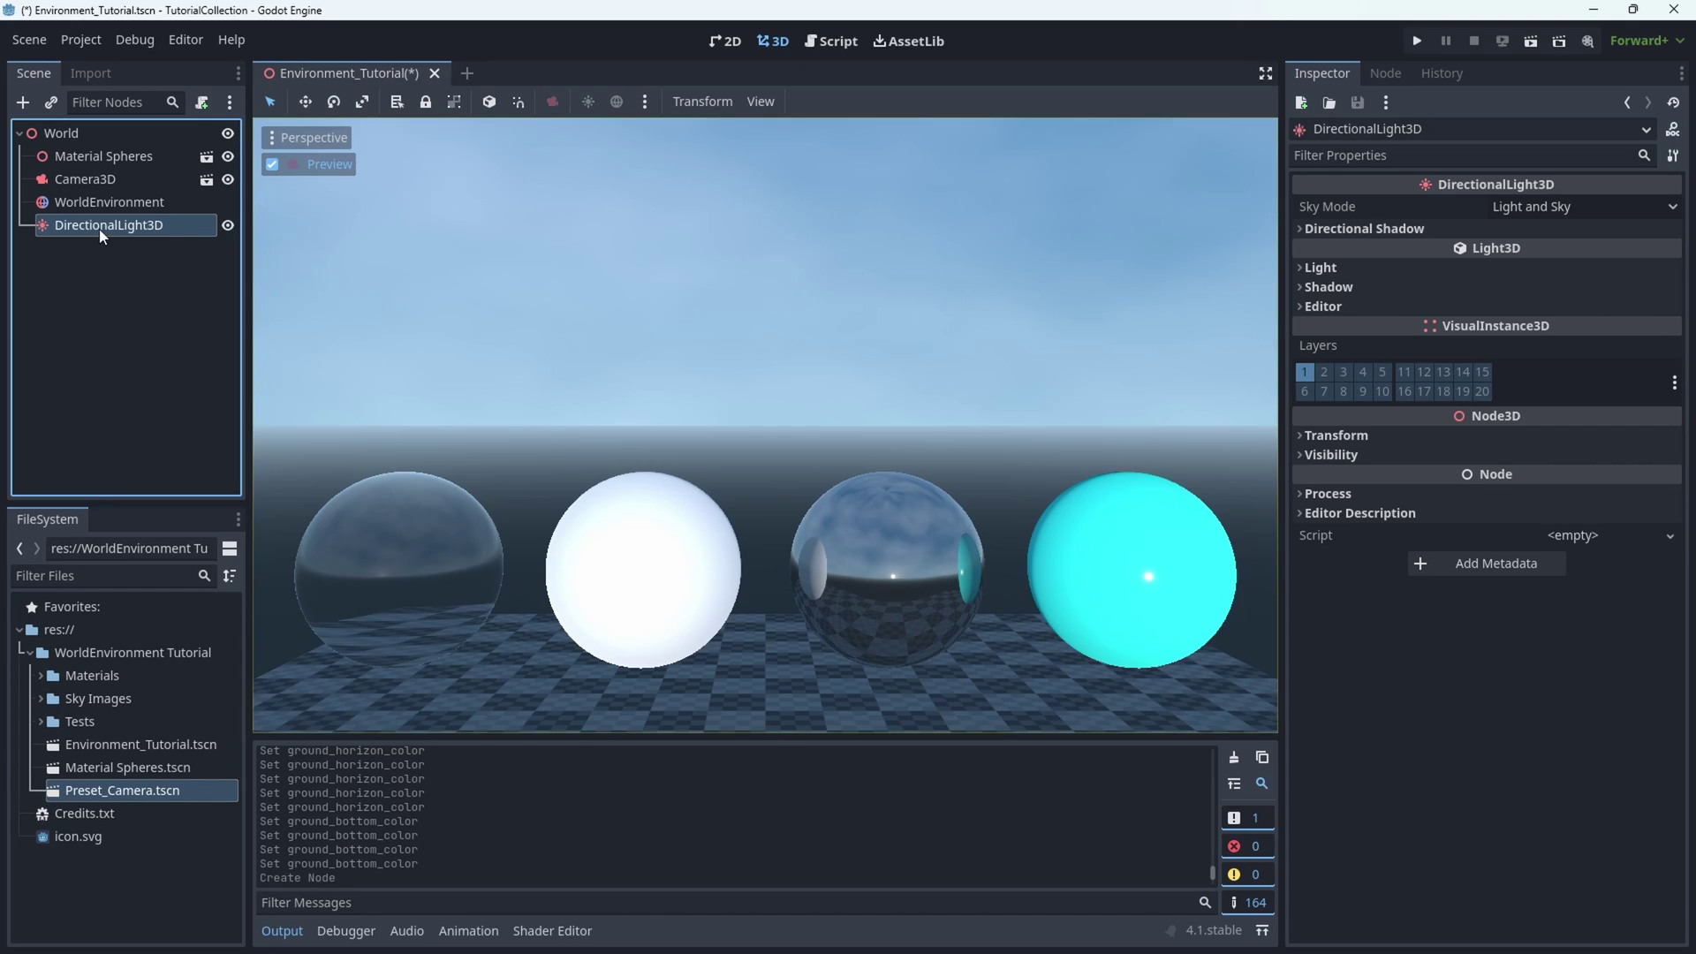
# Step: Enable the light's shadows and rotate it to -166.5° X, 4° Y
pyautogui.click(1332, 294)
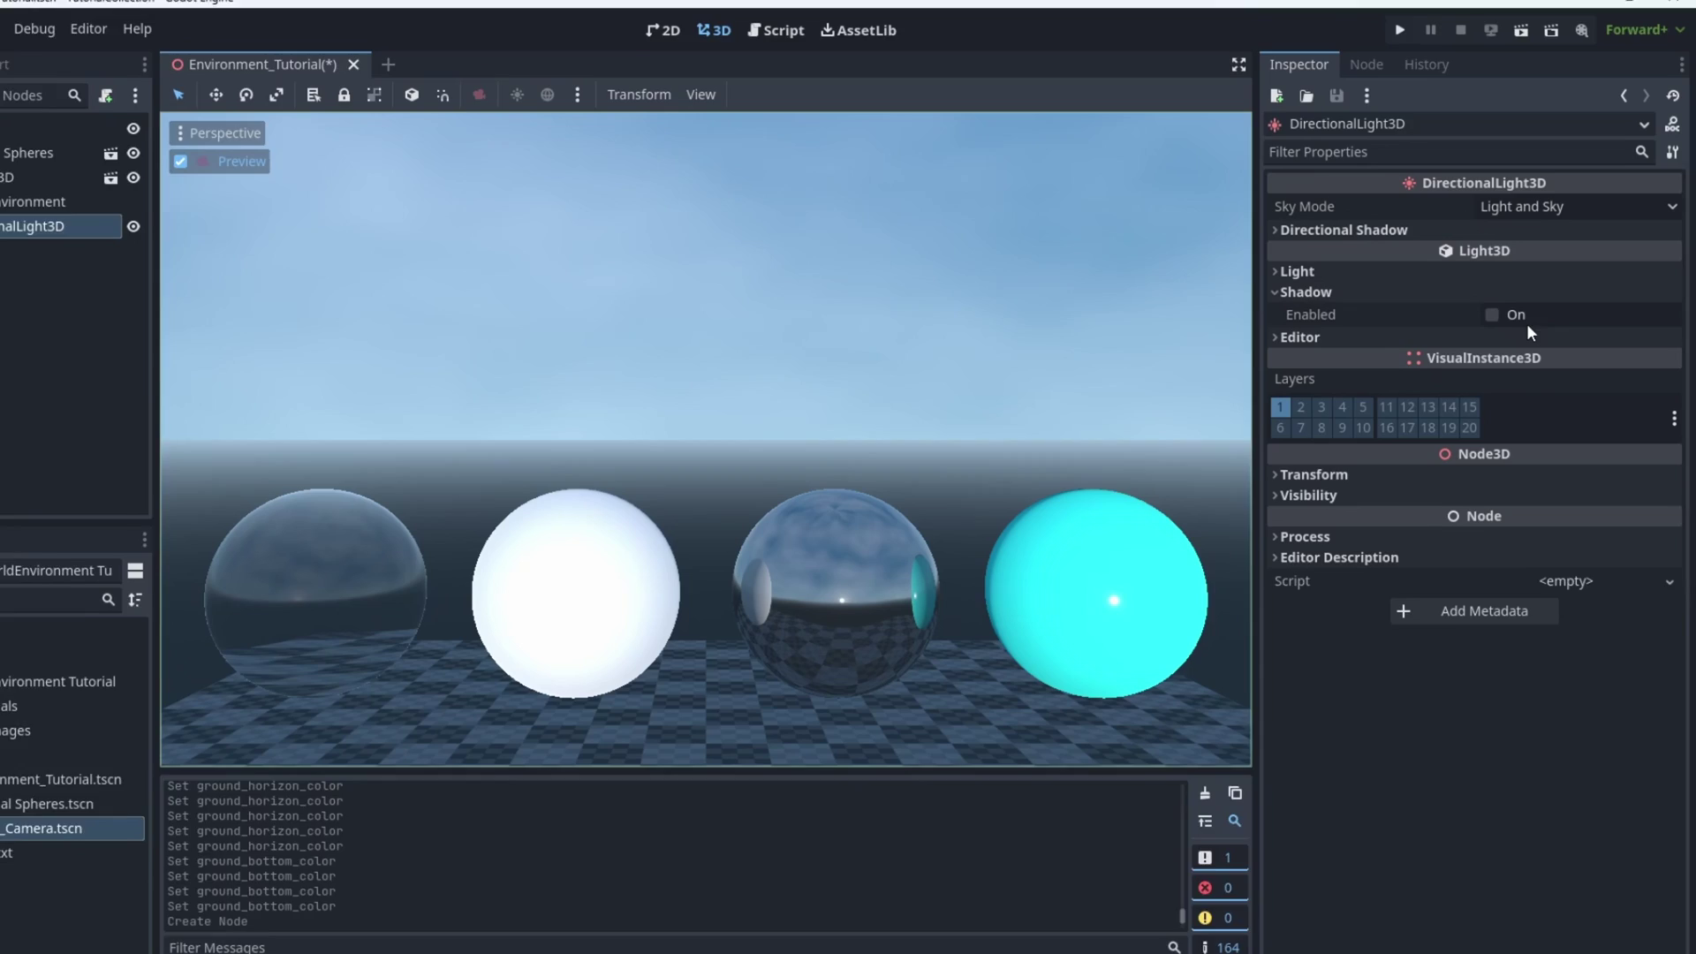
pyautogui.click(1499, 308)
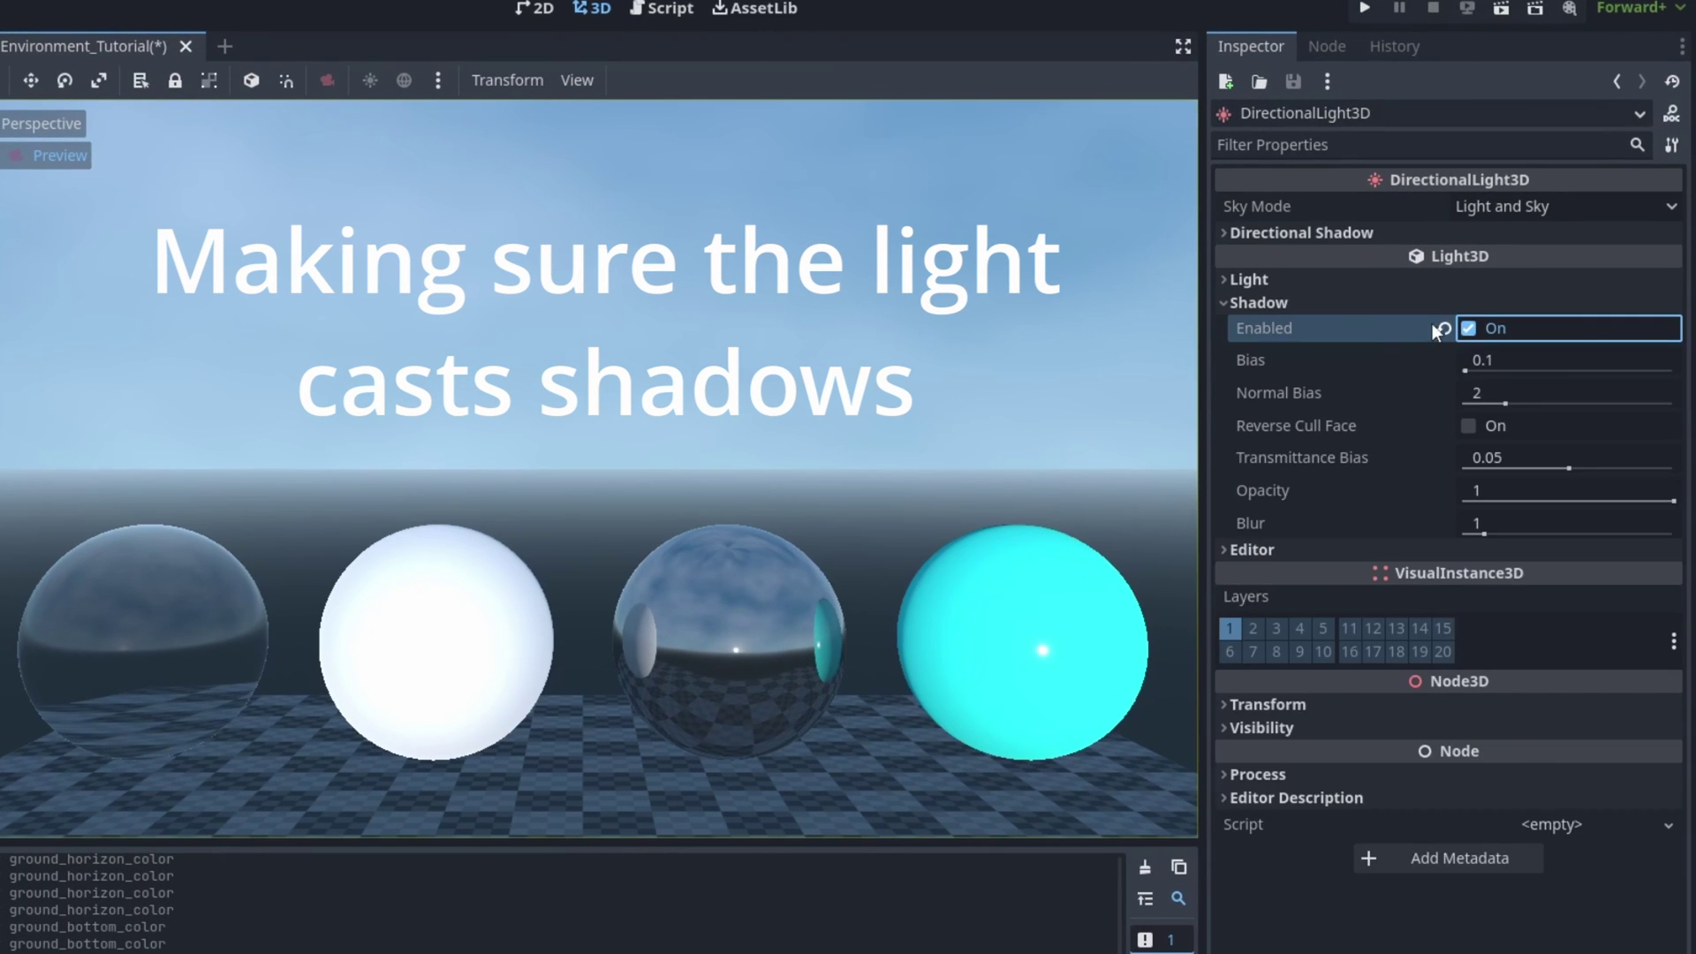
pyautogui.click(1332, 302)
pyautogui.click(1300, 281)
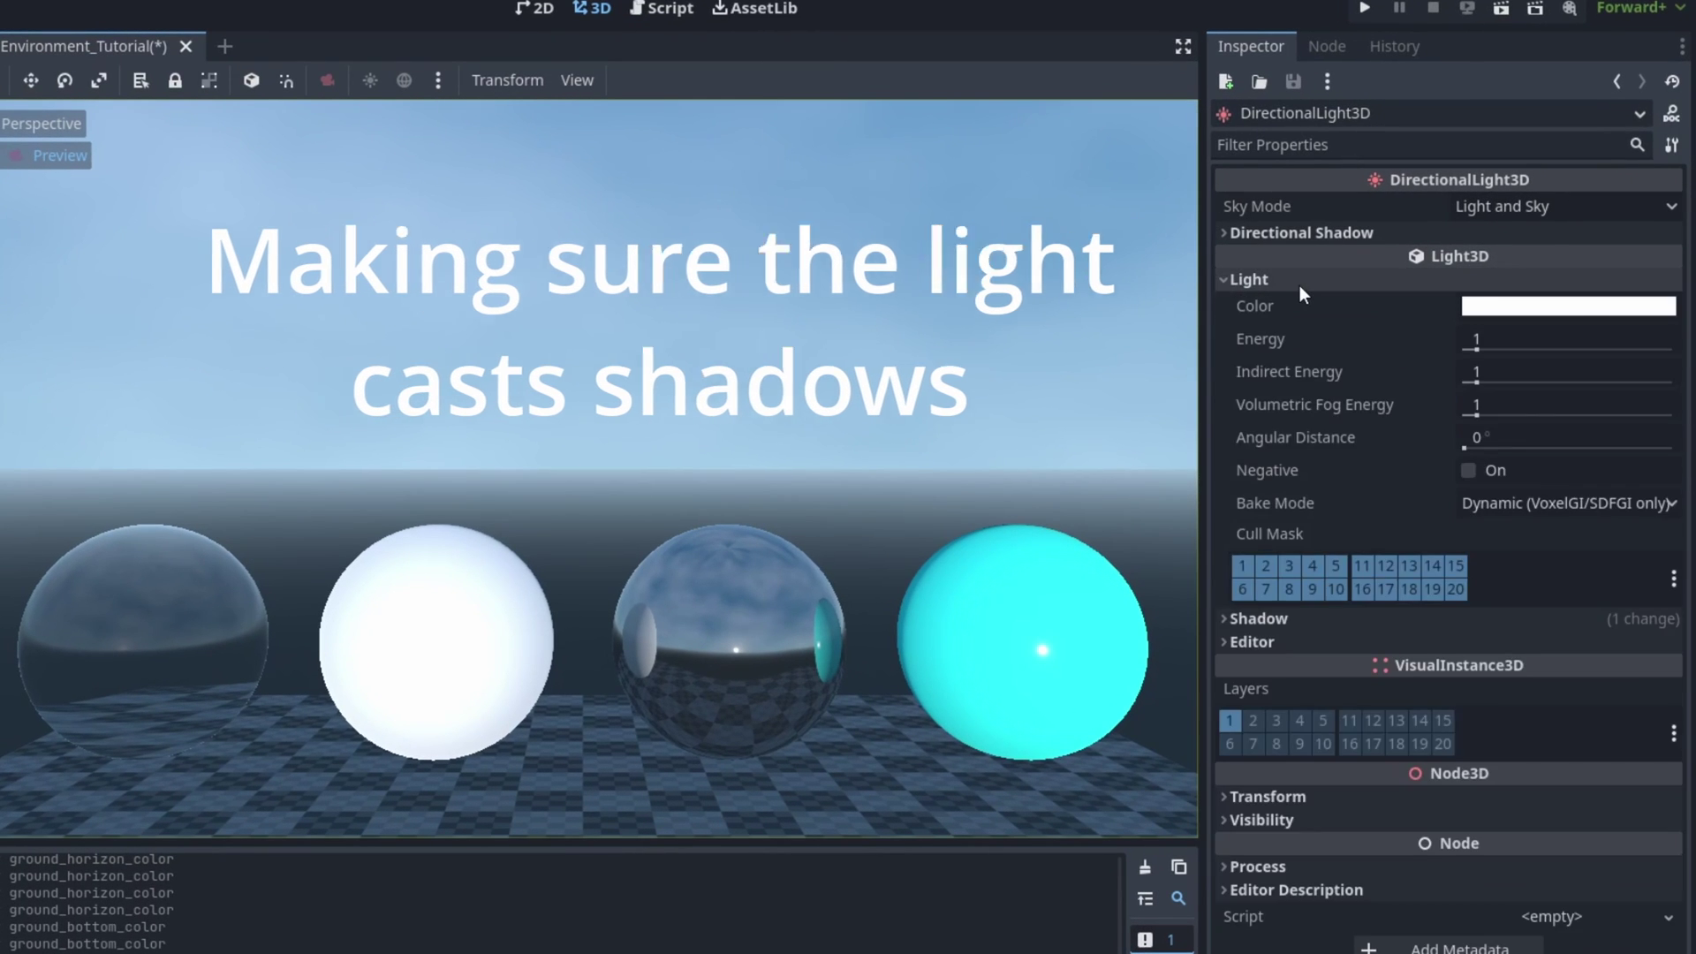
pyautogui.click(1300, 281)
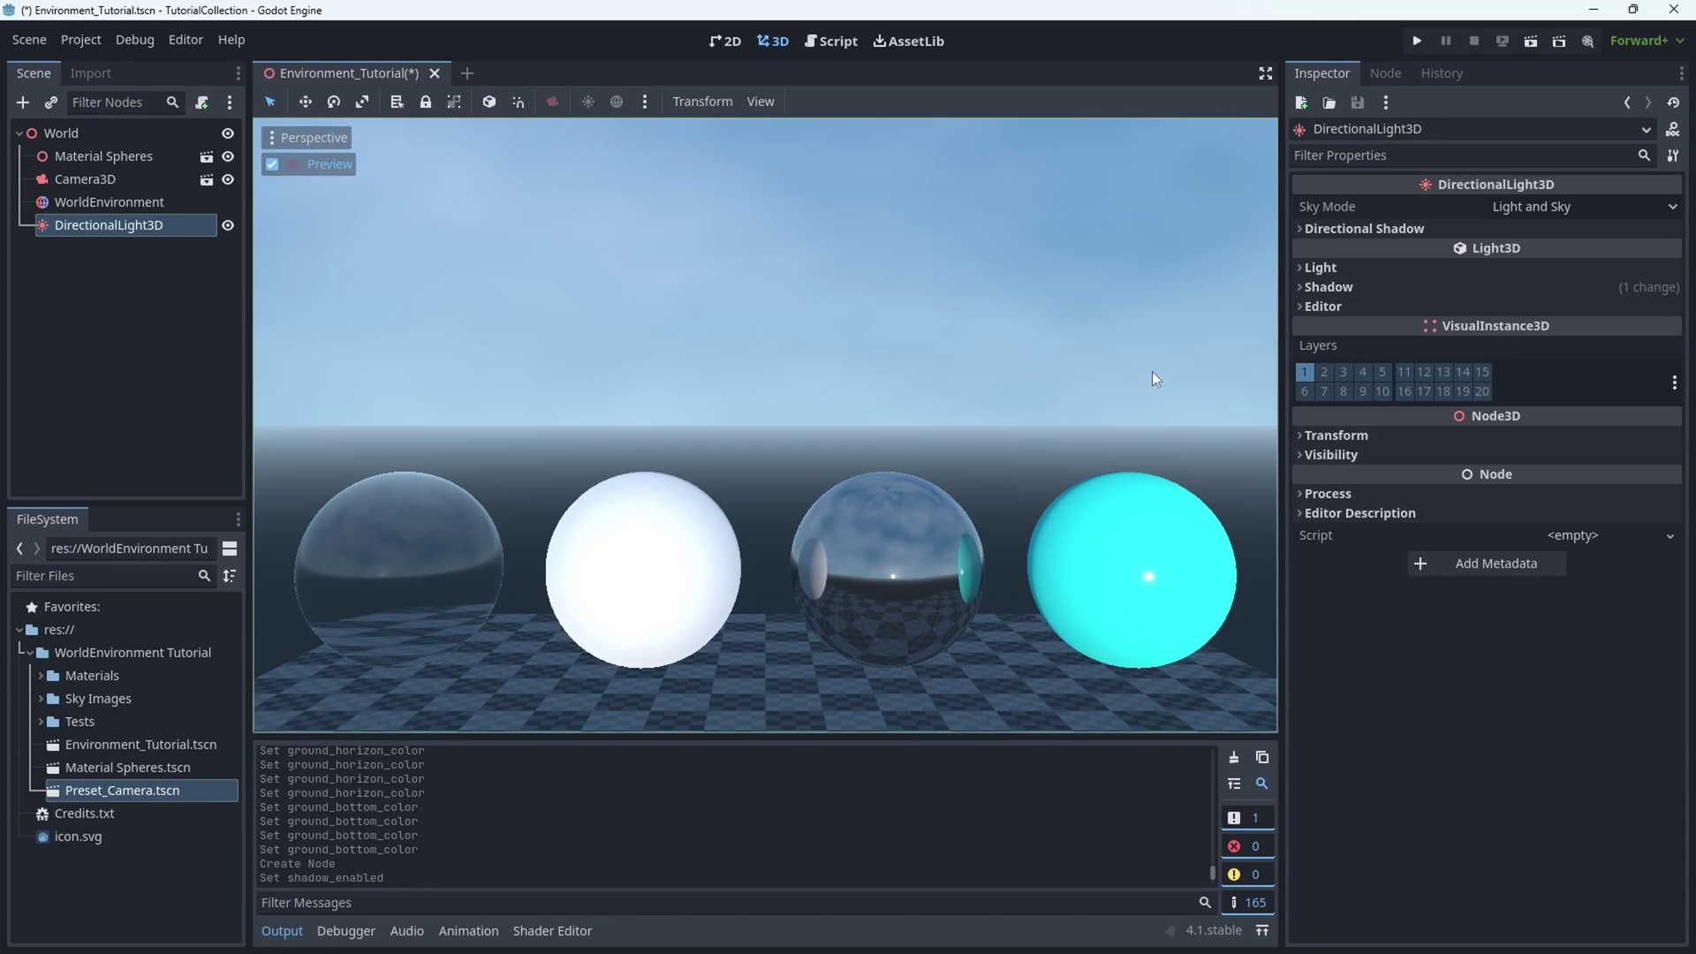
pyautogui.click(1339, 436)
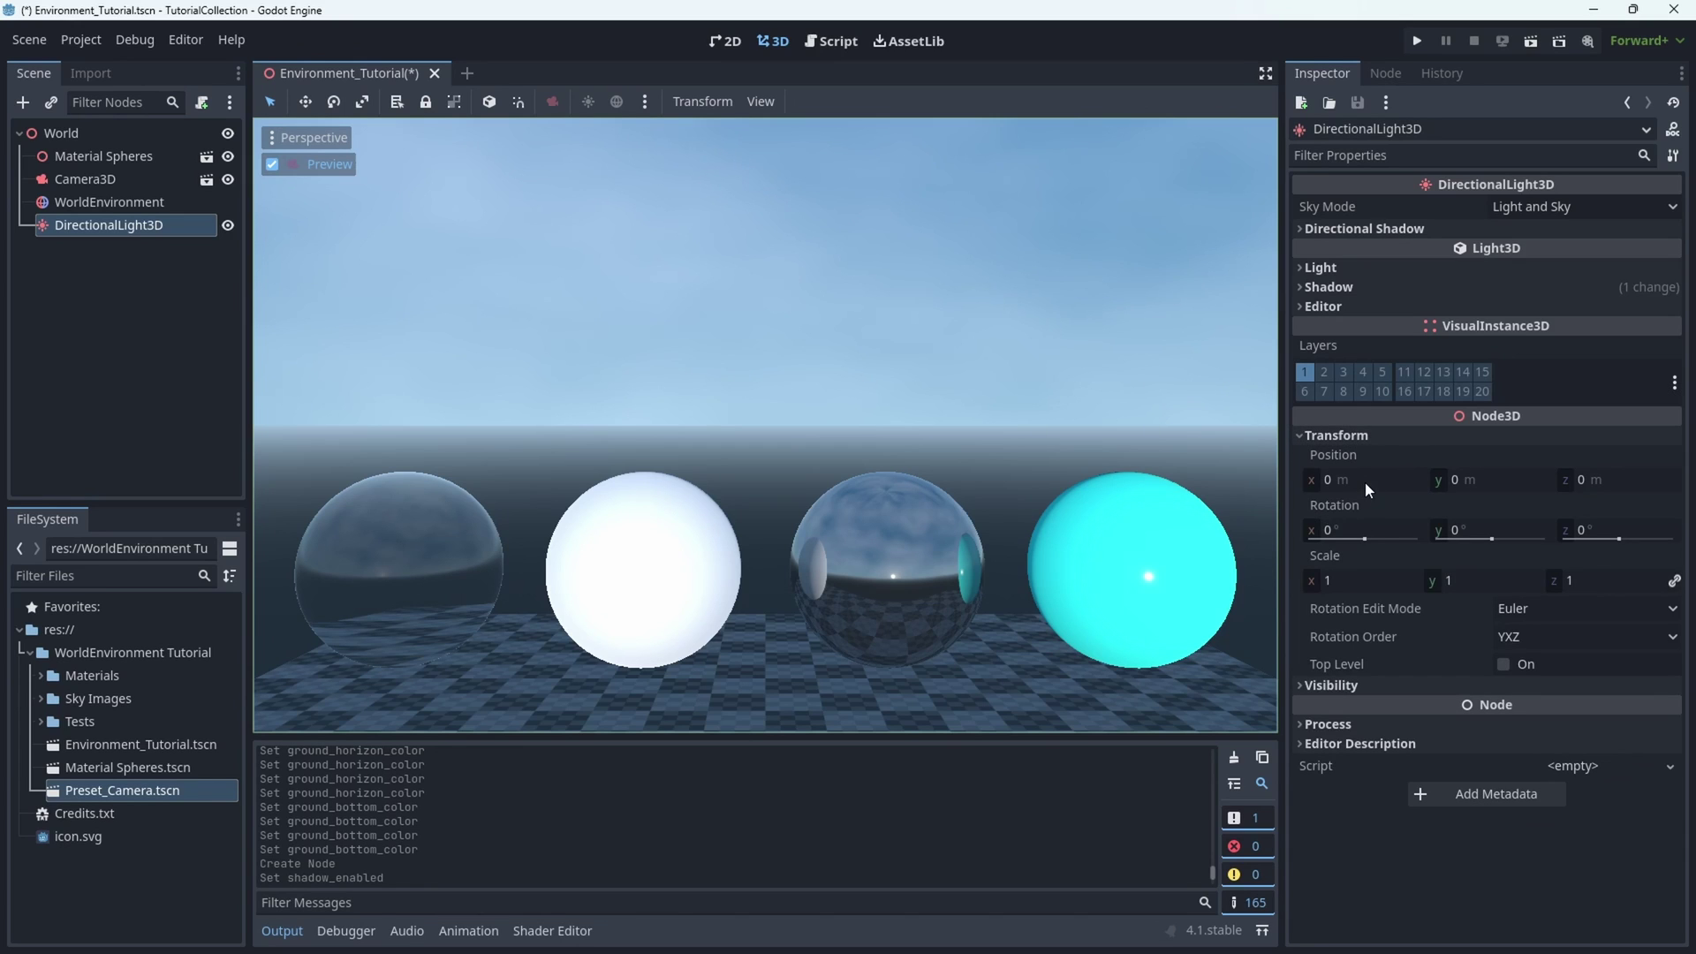
pyautogui.moveTo(1360, 530); pyautogui.dragTo(1254, 530)
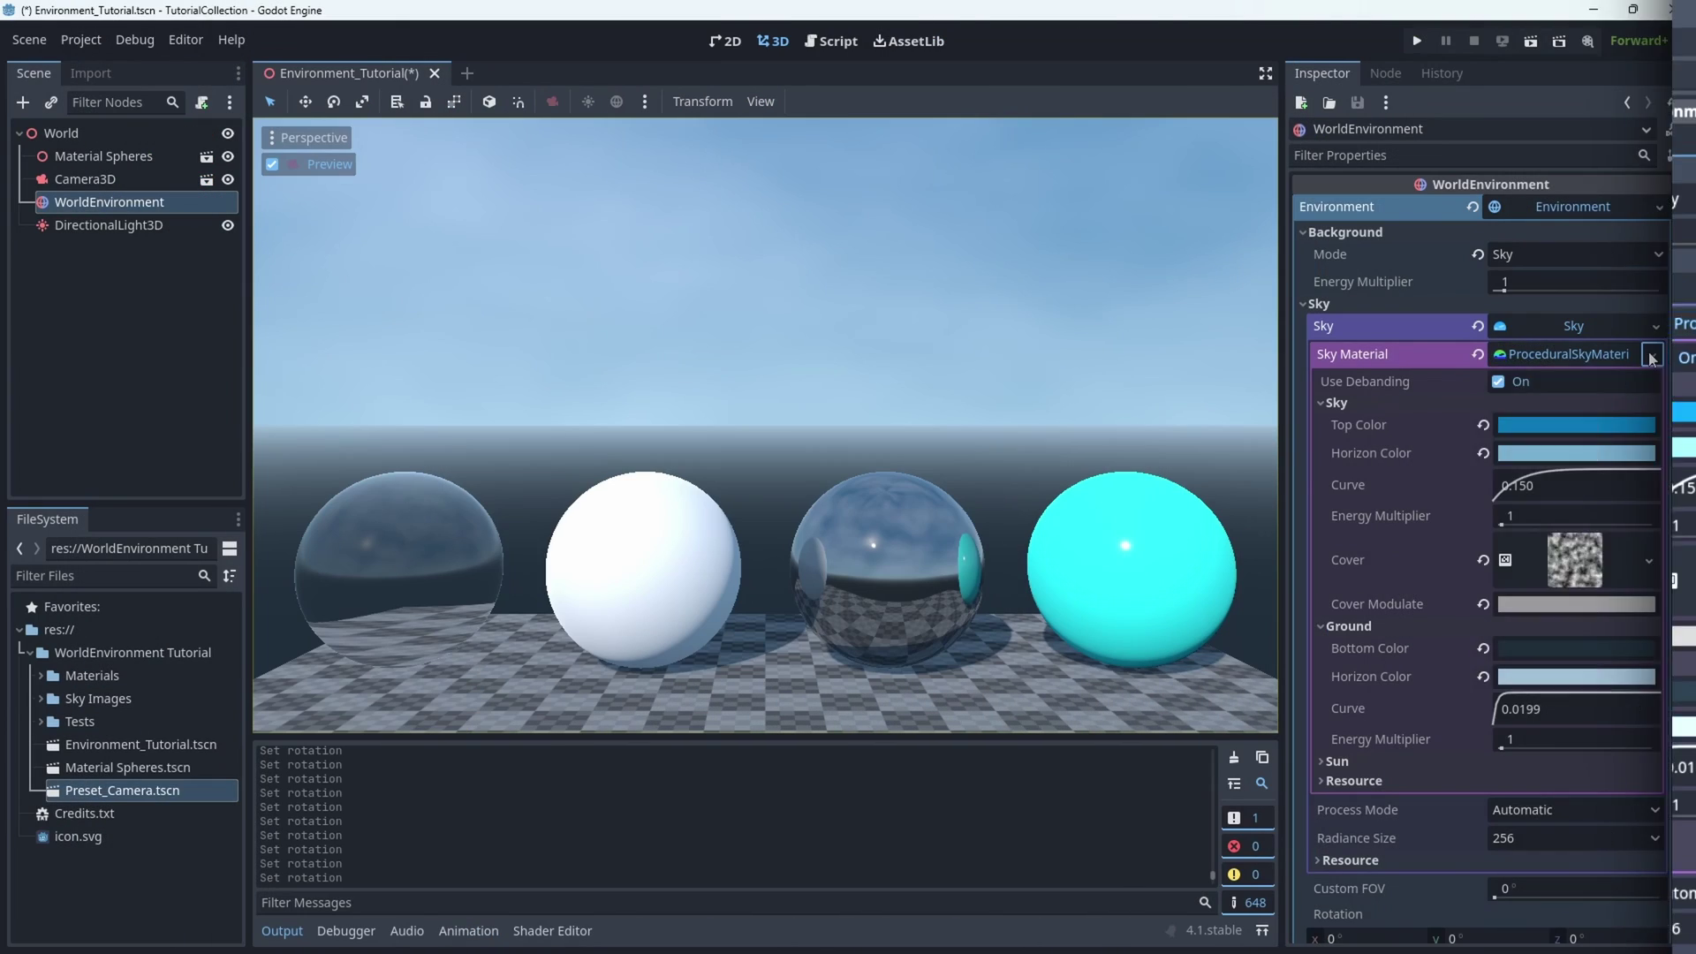
# Step: Switch the sky to a PhysicalSkyMaterial with a black ground colour
pyautogui.click(1653, 355)
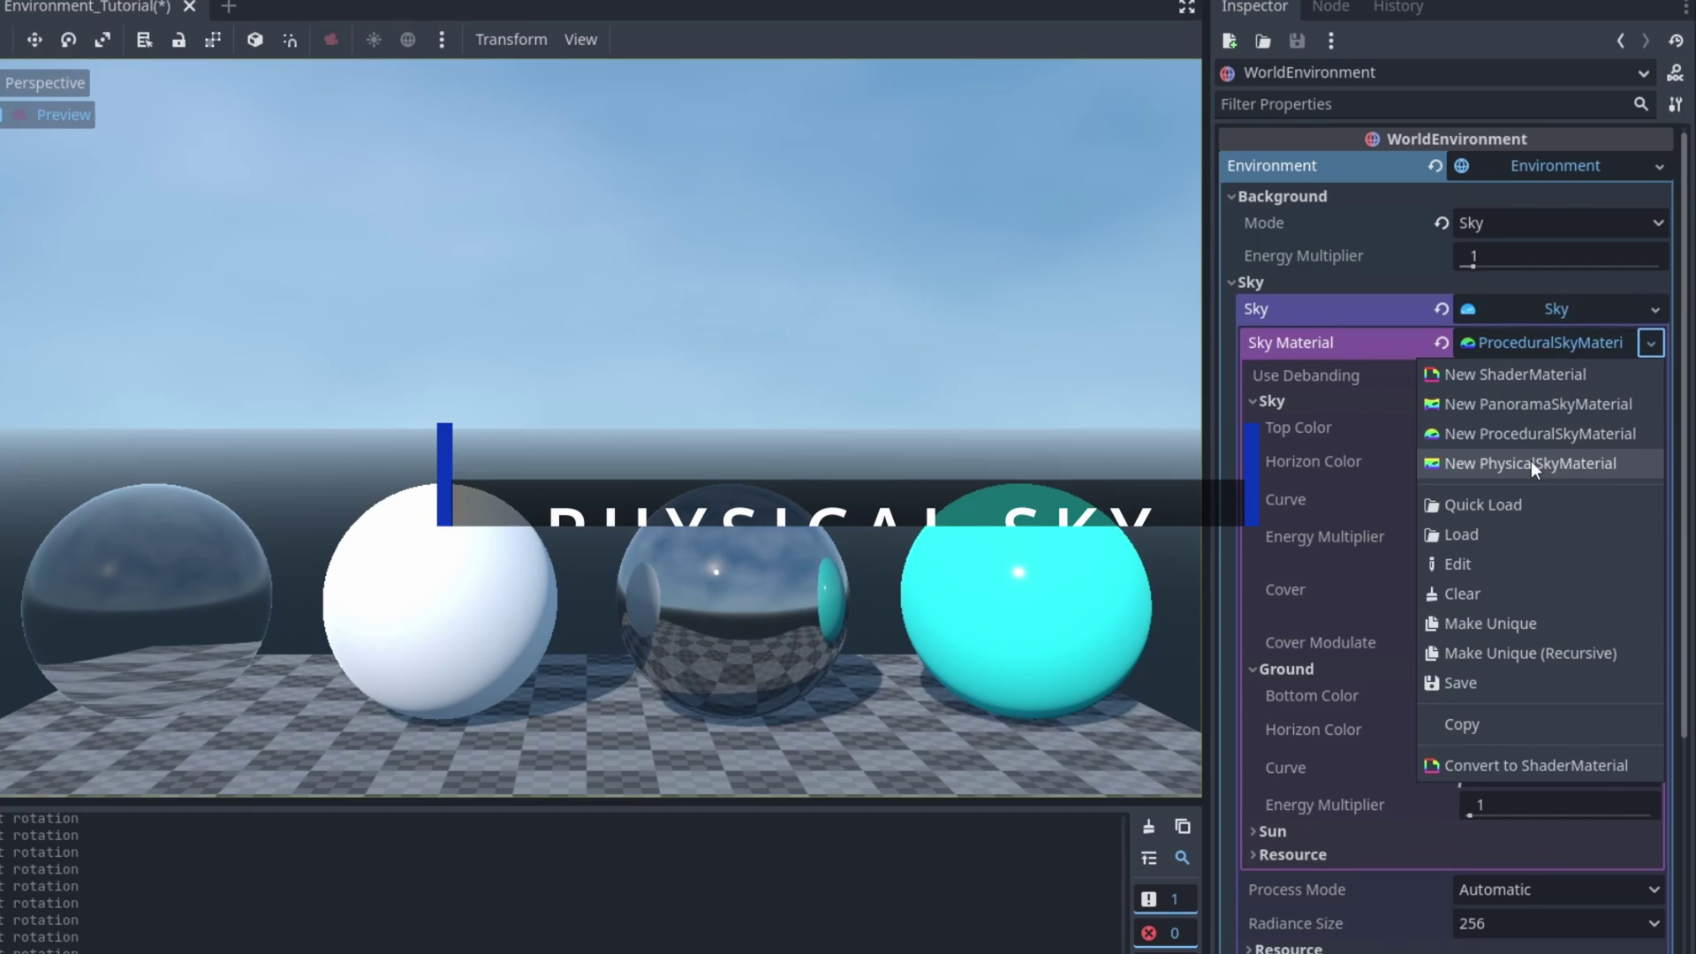
pyautogui.click(1529, 459)
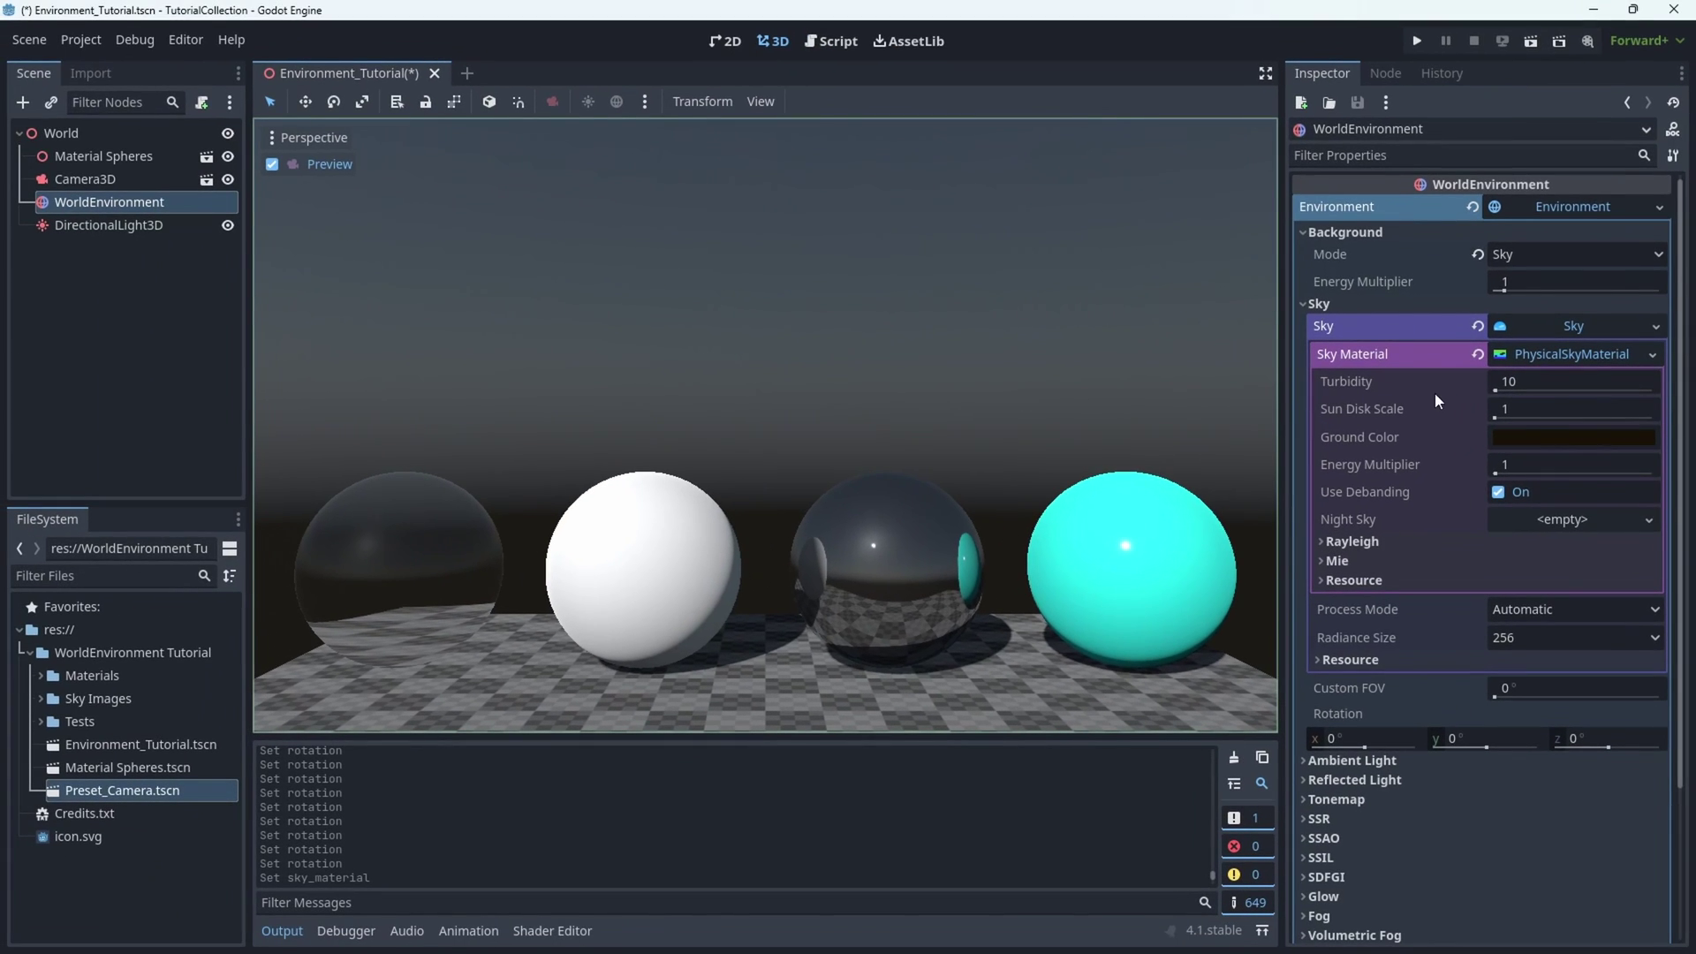
pyautogui.click(1541, 435)
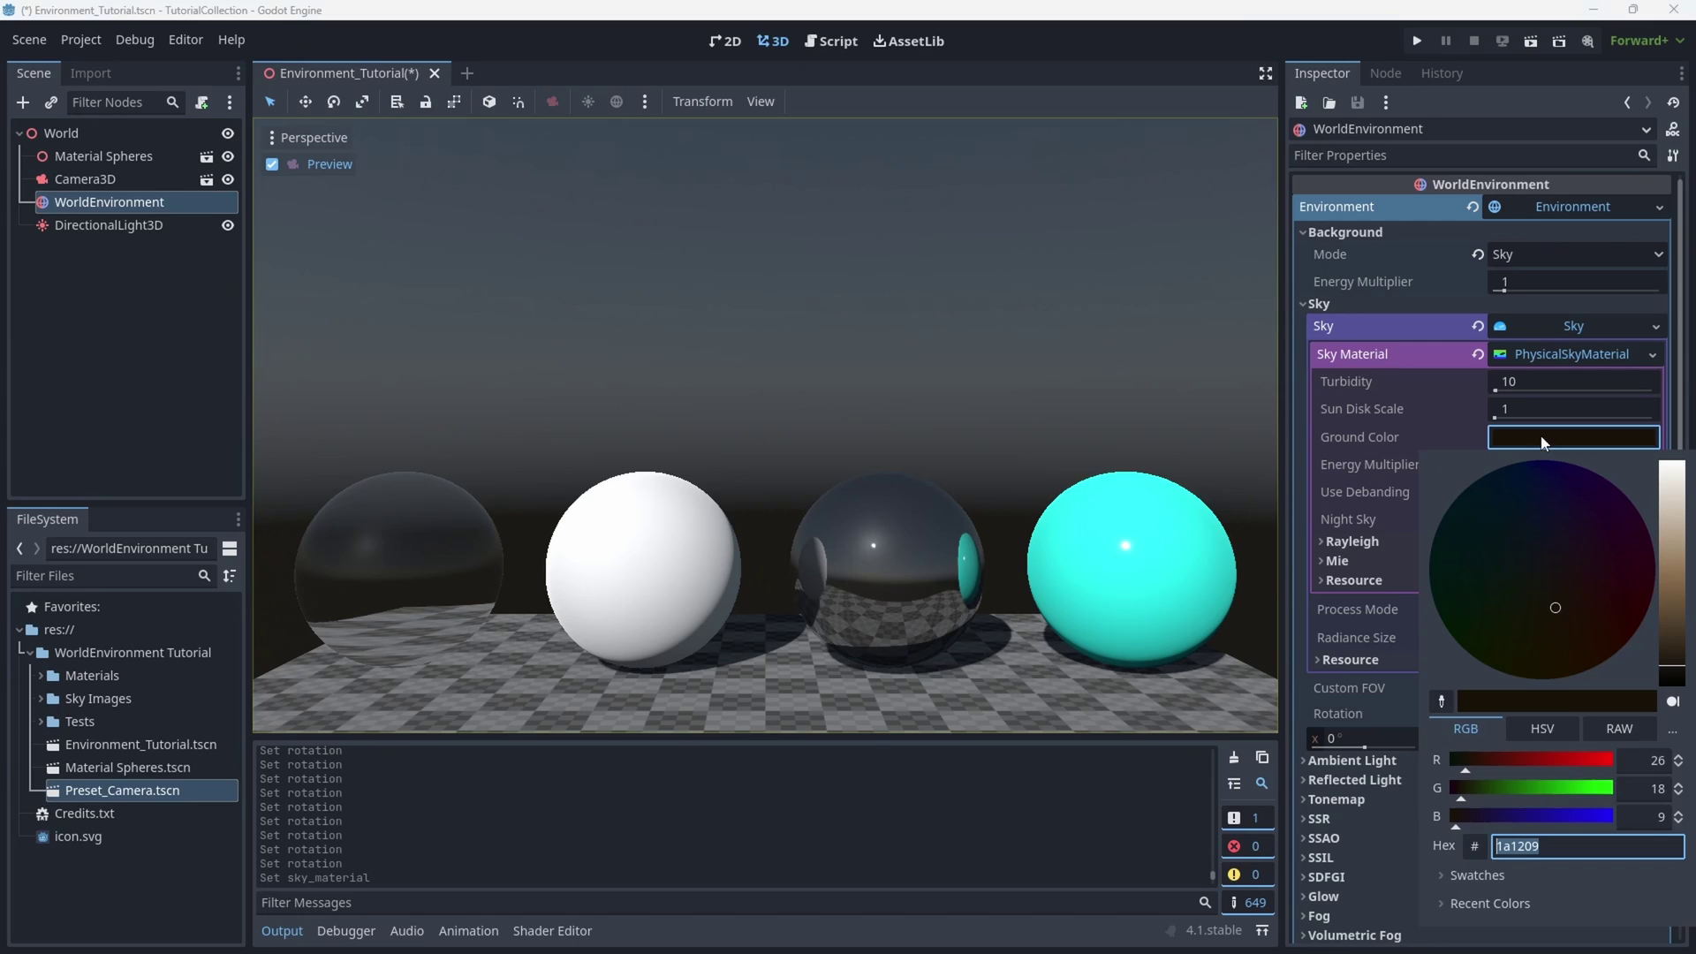
pyautogui.click(1535, 549)
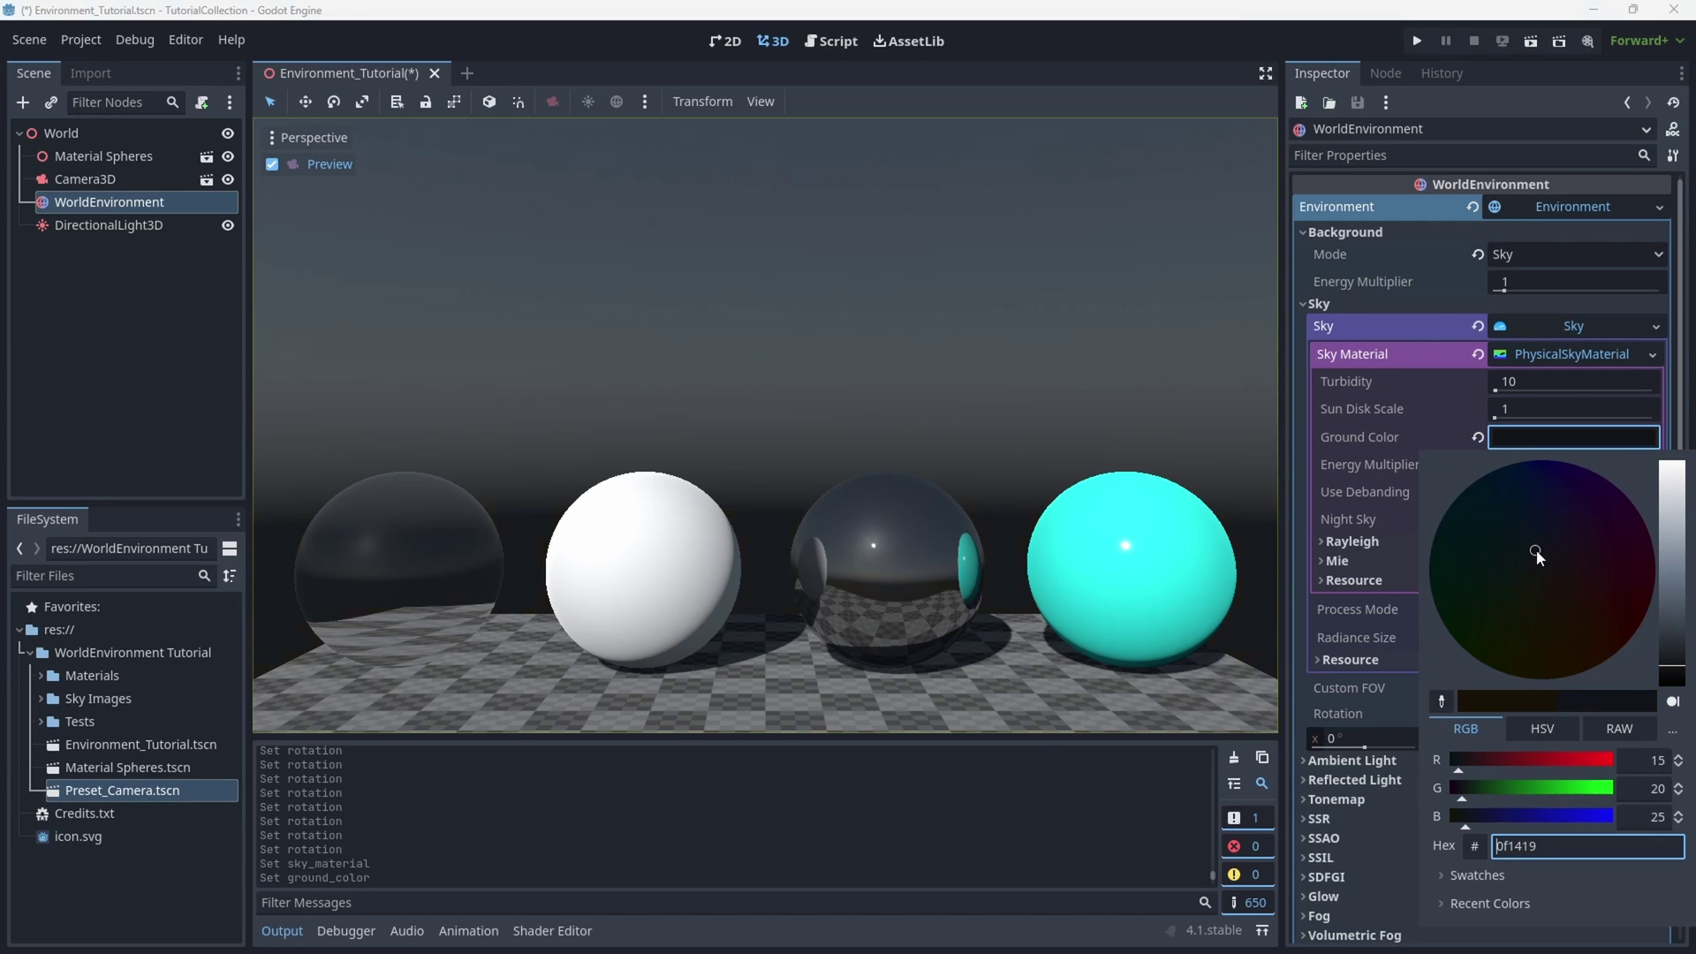
pyautogui.click(1621, 449)
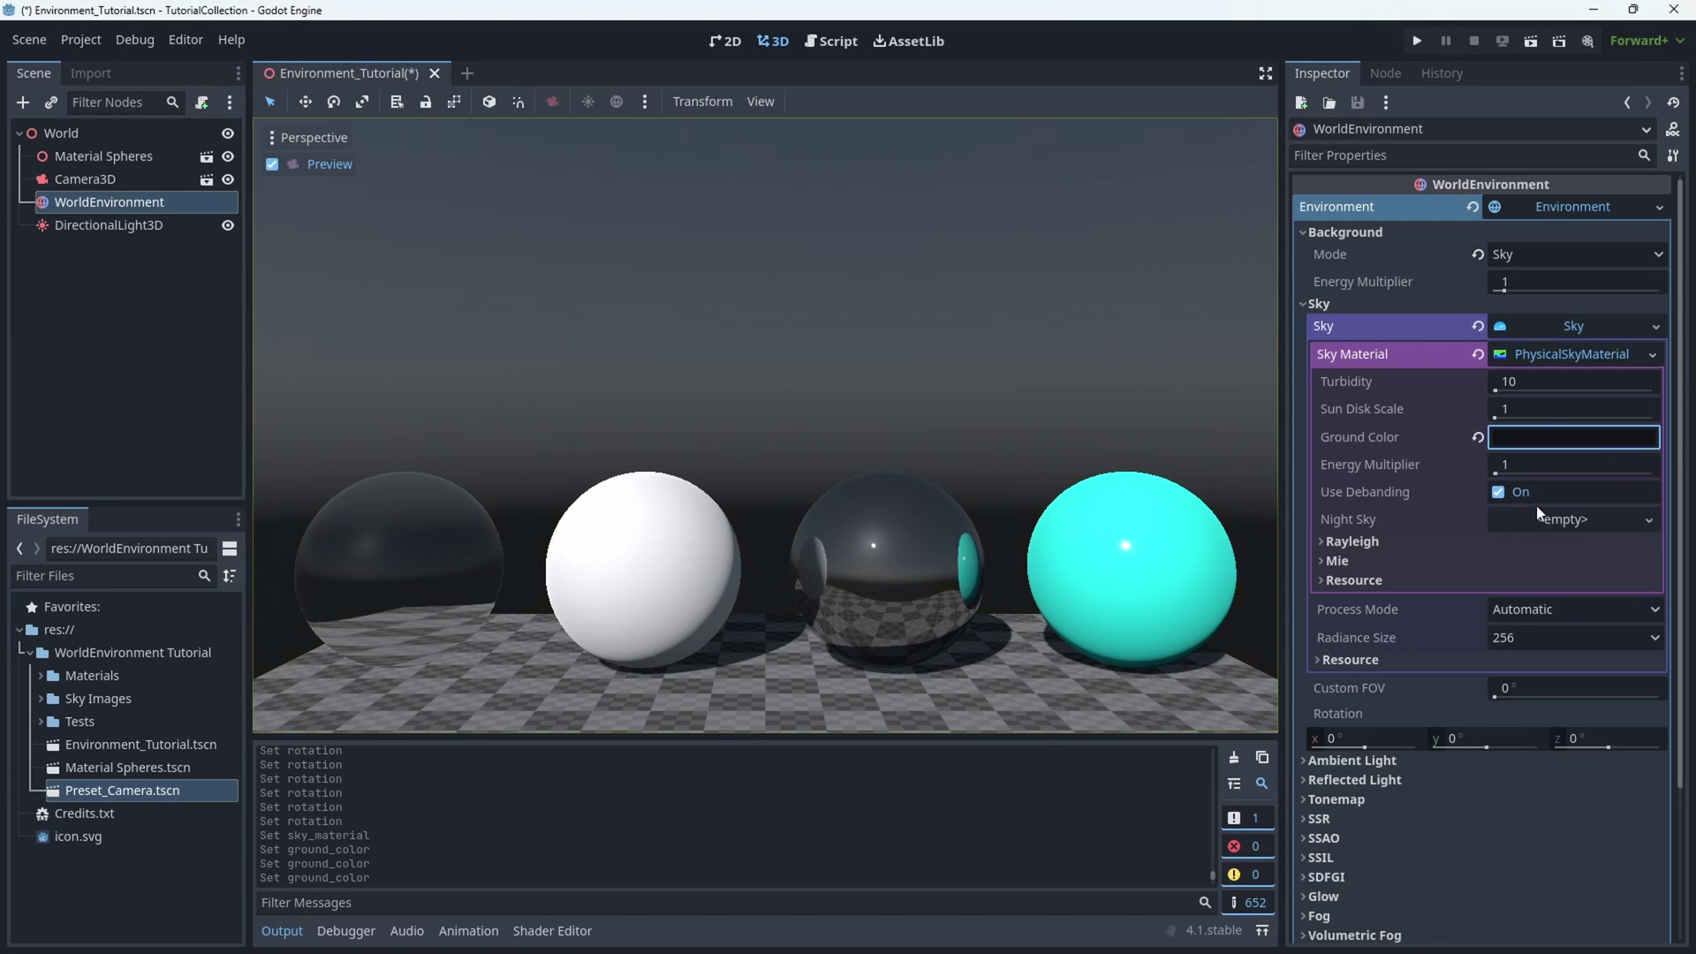
# Step: Raise the sky energy multiplier to 7.05 and make the Rayleigh colour green
pyautogui.click(1502, 465)
pyautogui.moveTo(1502, 465); pyautogui.dragTo(1601, 464)
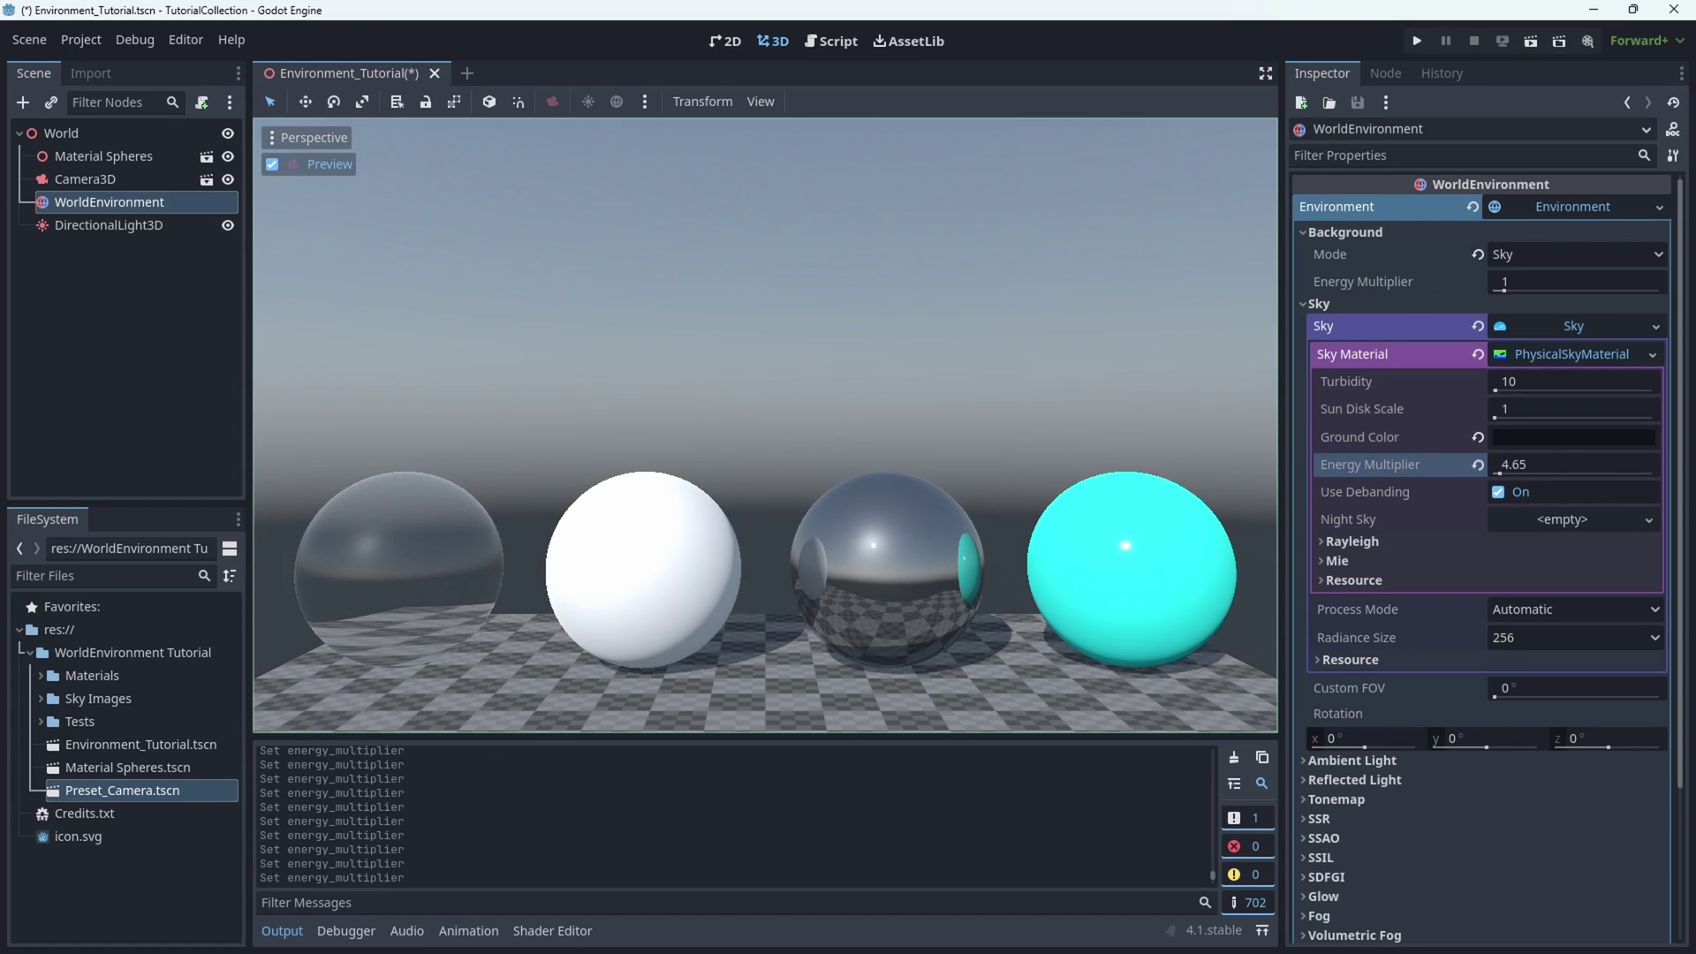
pyautogui.moveTo(1512, 465)
pyautogui.mouseDown()
pyautogui.moveTo(1599, 465)
pyautogui.moveTo(1504, 479)
pyautogui.mouseUp()
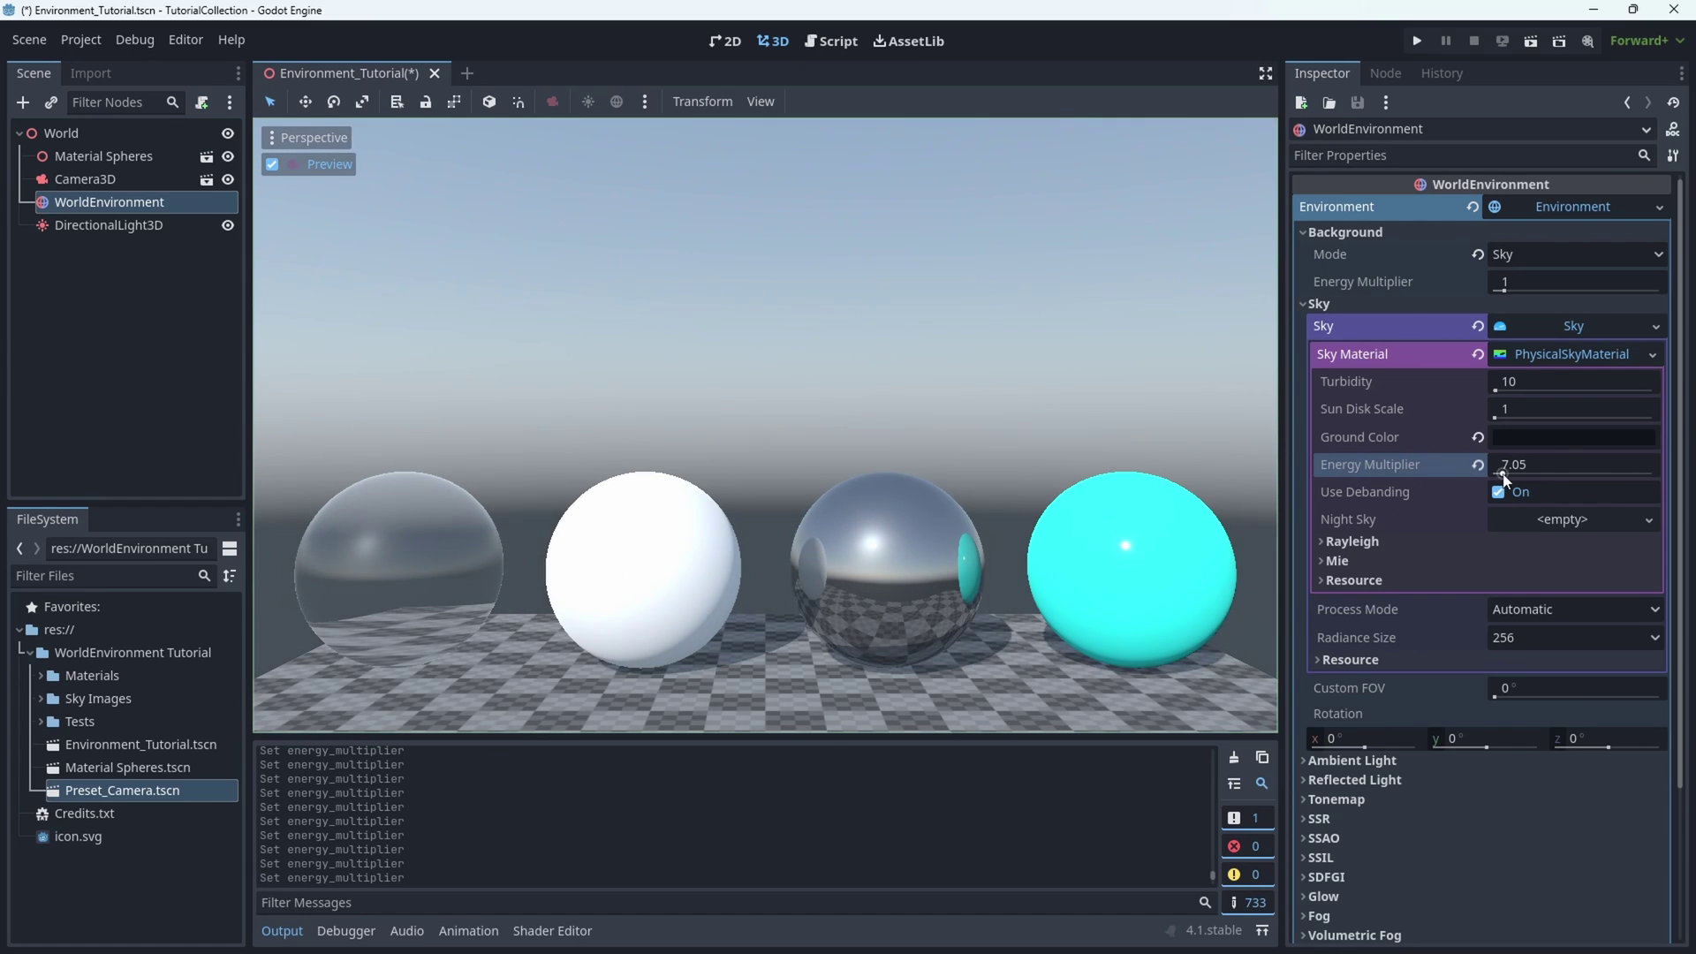
pyautogui.click(1496, 542)
pyautogui.click(1532, 592)
pyautogui.moveTo(1517, 147); pyautogui.dragTo(1487, 277)
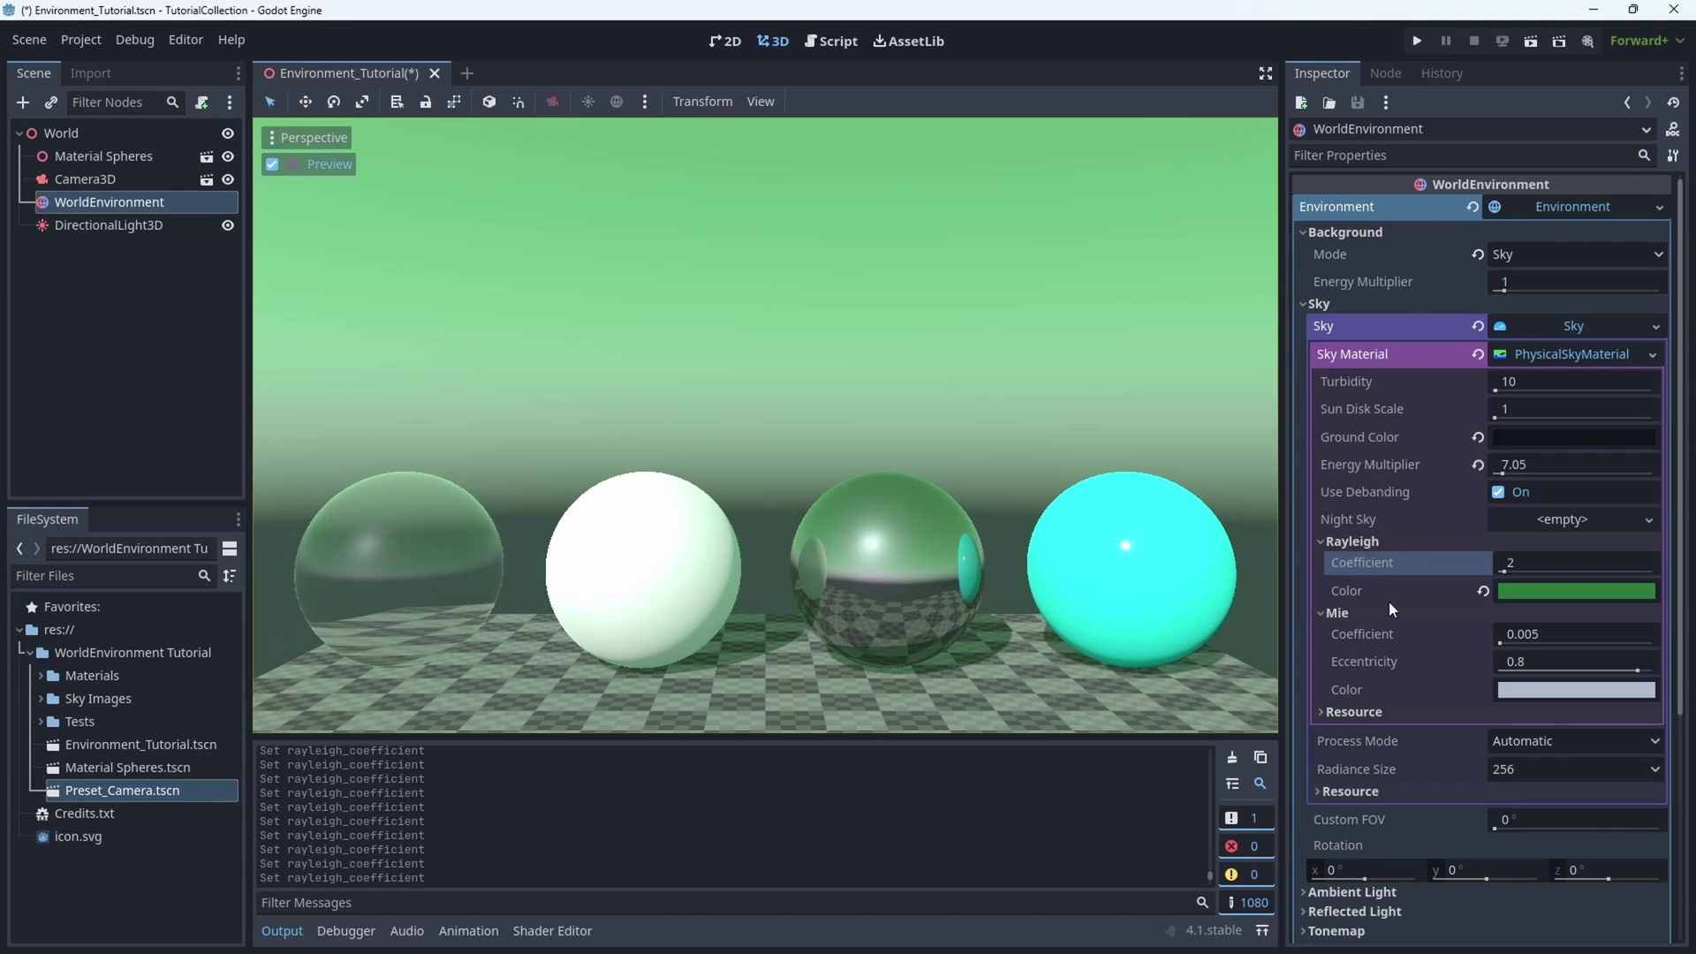
# Step: Reset the sun light's rotation and re-angle it to -152.5° X
pyautogui.click(131, 226)
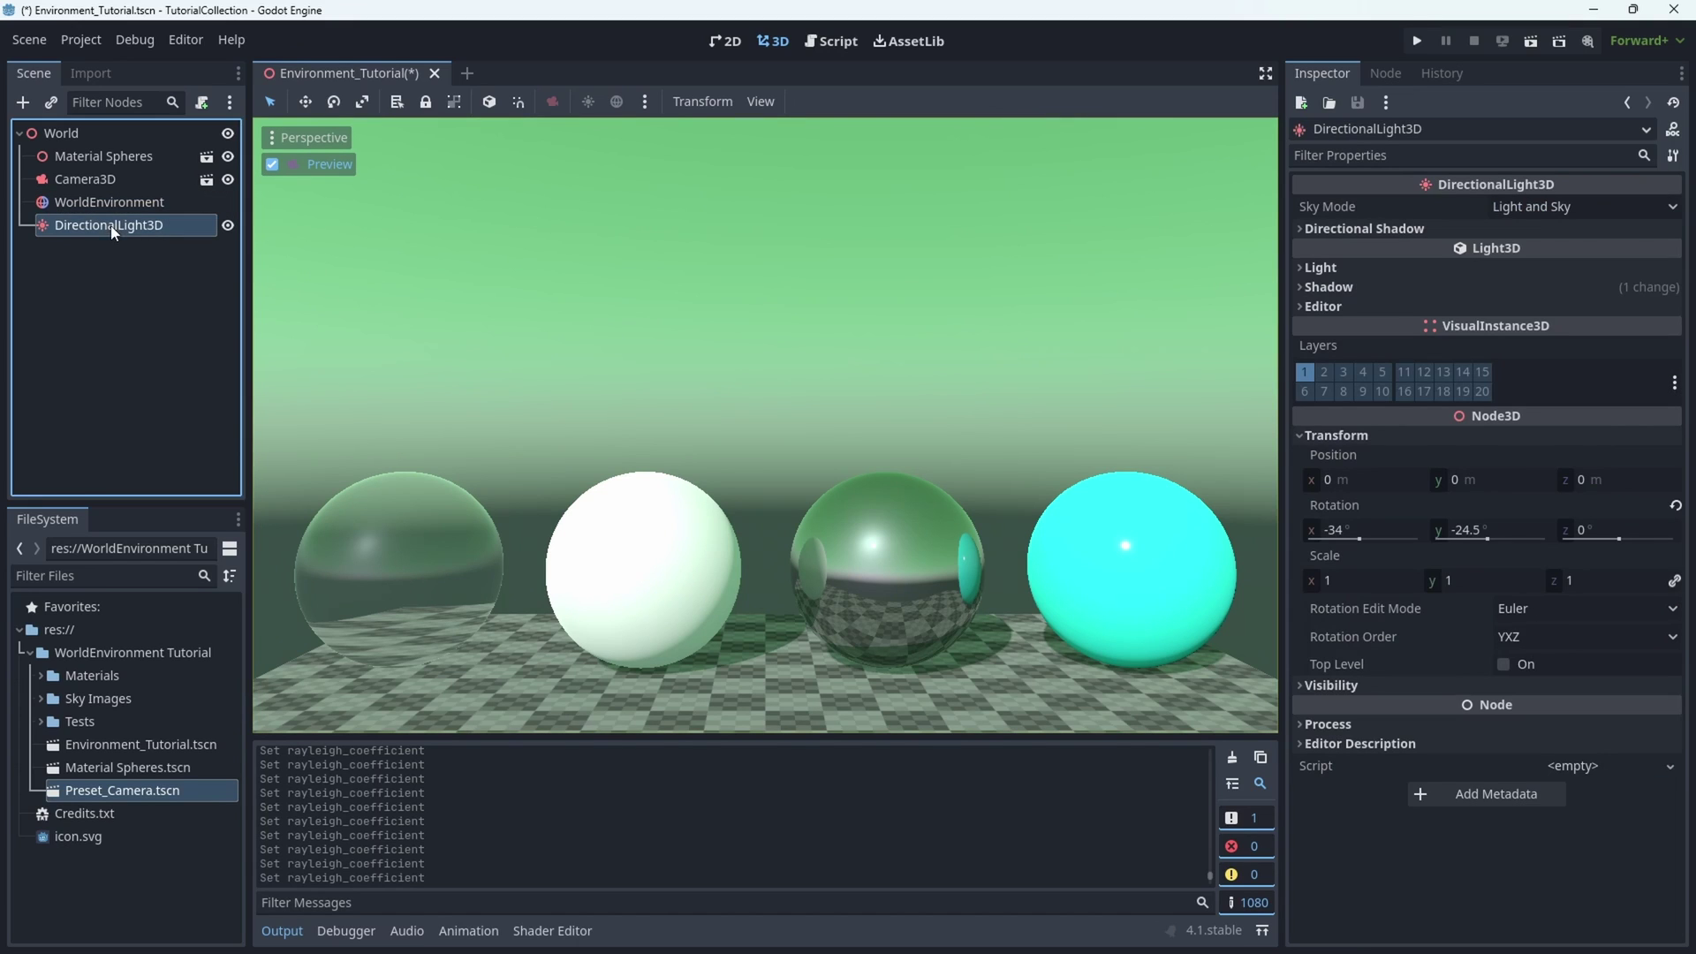
pyautogui.click(1676, 506)
pyautogui.moveTo(1347, 521)
pyautogui.mouseDown()
pyautogui.moveTo(1210, 522)
pyautogui.moveTo(1224, 522)
pyautogui.mouseUp()
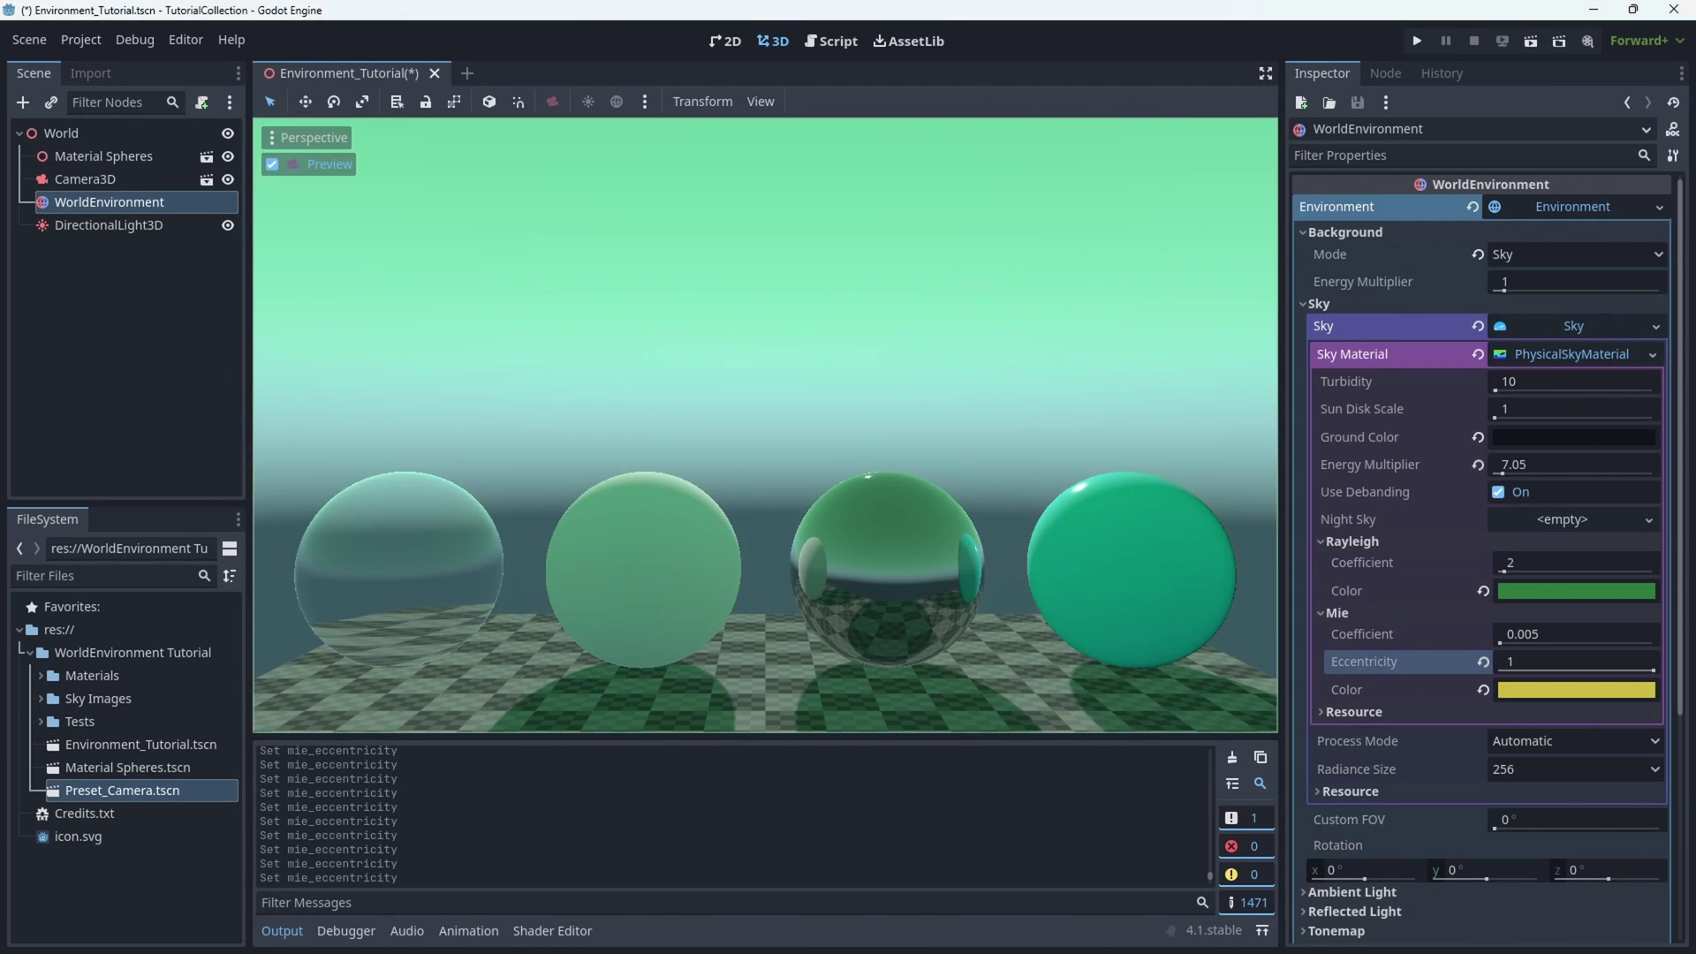
pyautogui.moveTo(1572, 661)
pyautogui.mouseDown()
pyautogui.moveTo(1643, 673)
pyautogui.moveTo(1621, 676)
pyautogui.moveTo(1616, 634)
pyautogui.mouseUp()
# Step: Set the physical sky's Mie Eccentricity to 0.8
pyautogui.click(1492, 665)
pyautogui.write('0.8')
pyautogui.press('Return')
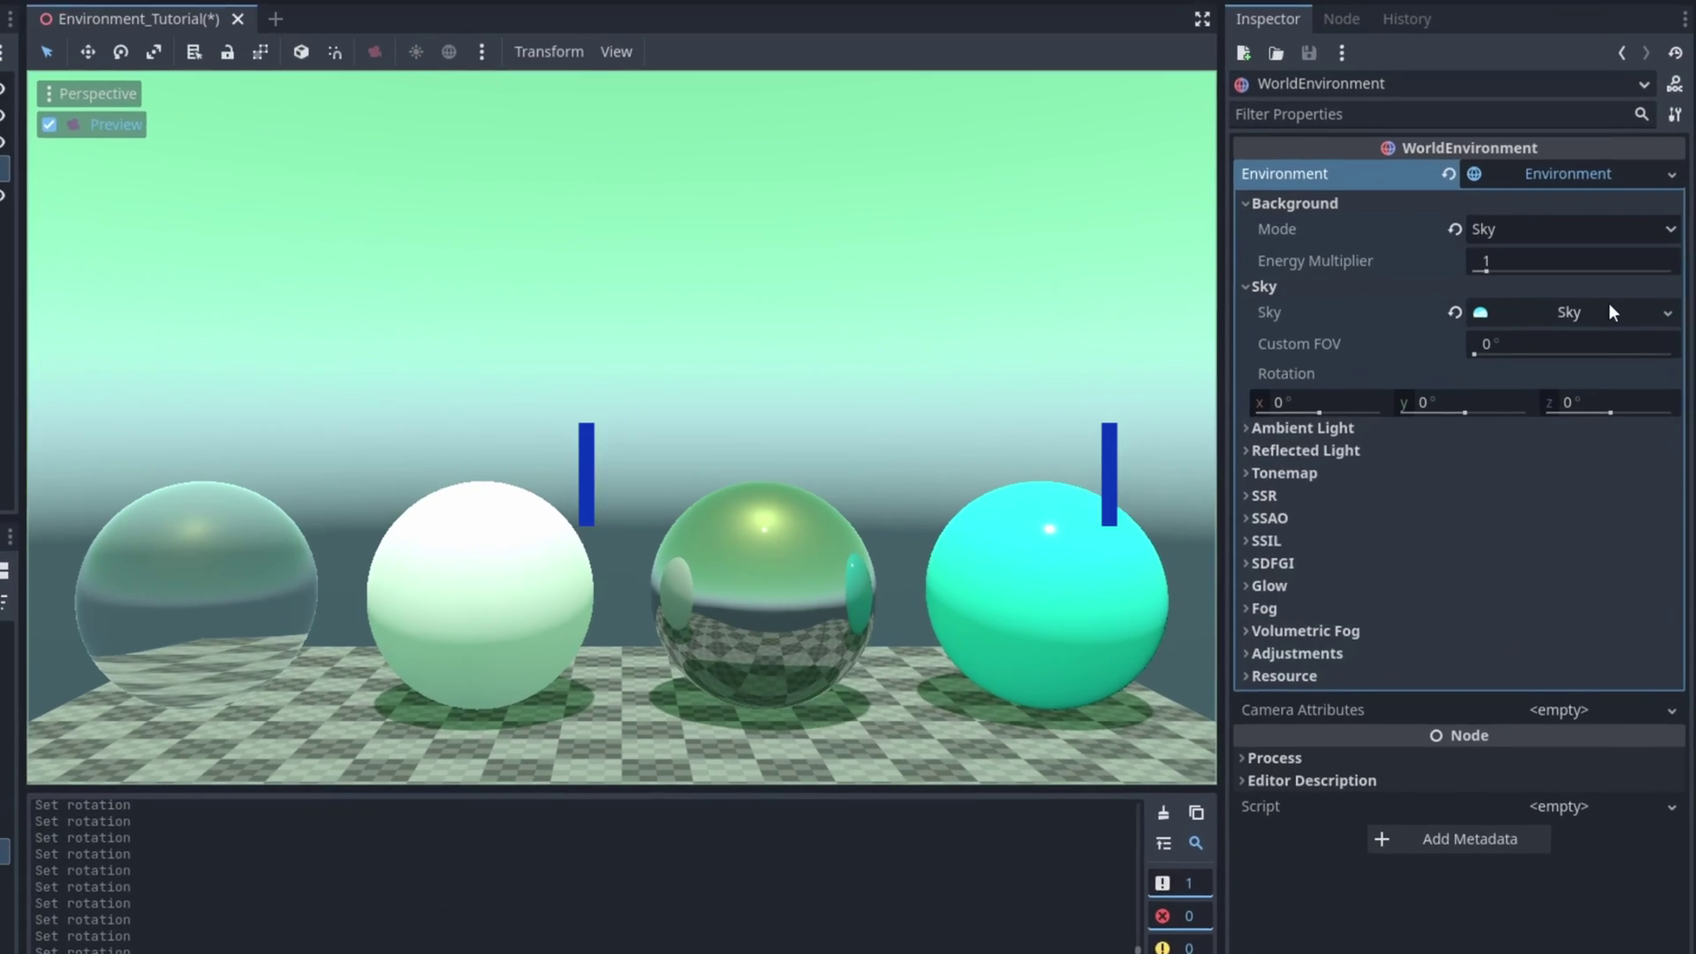
# Step: Replace the sky material with a new PanoramaSkyMaterial
pyautogui.click(1616, 326)
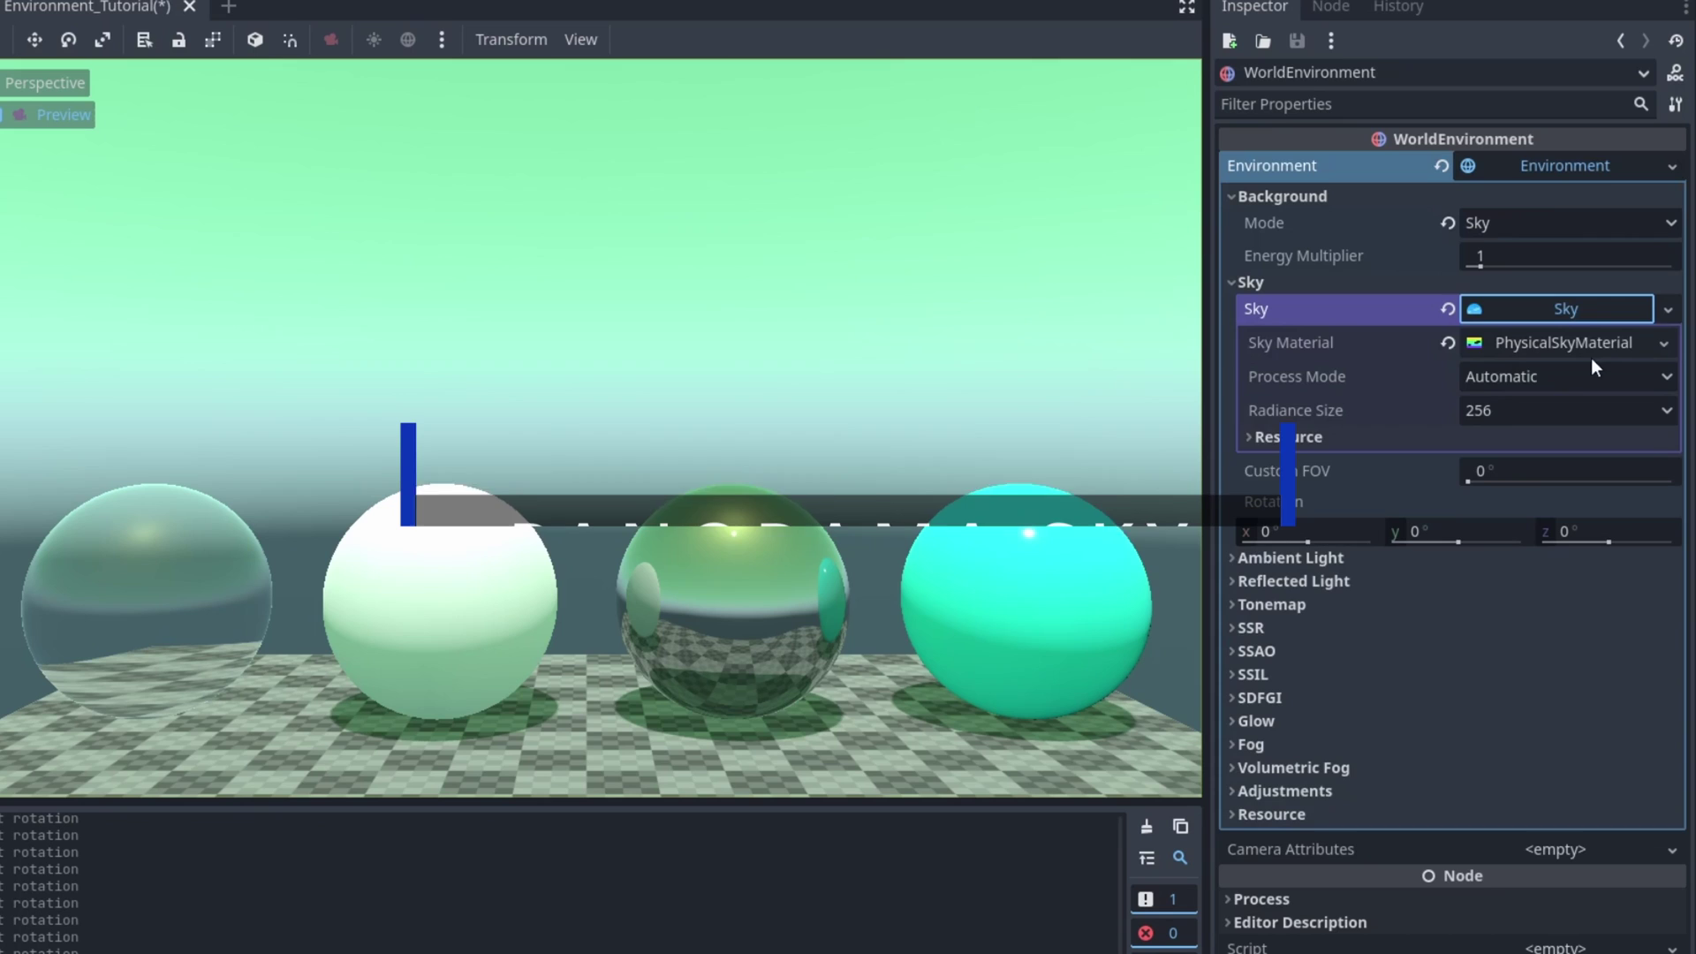
pyautogui.click(1583, 348)
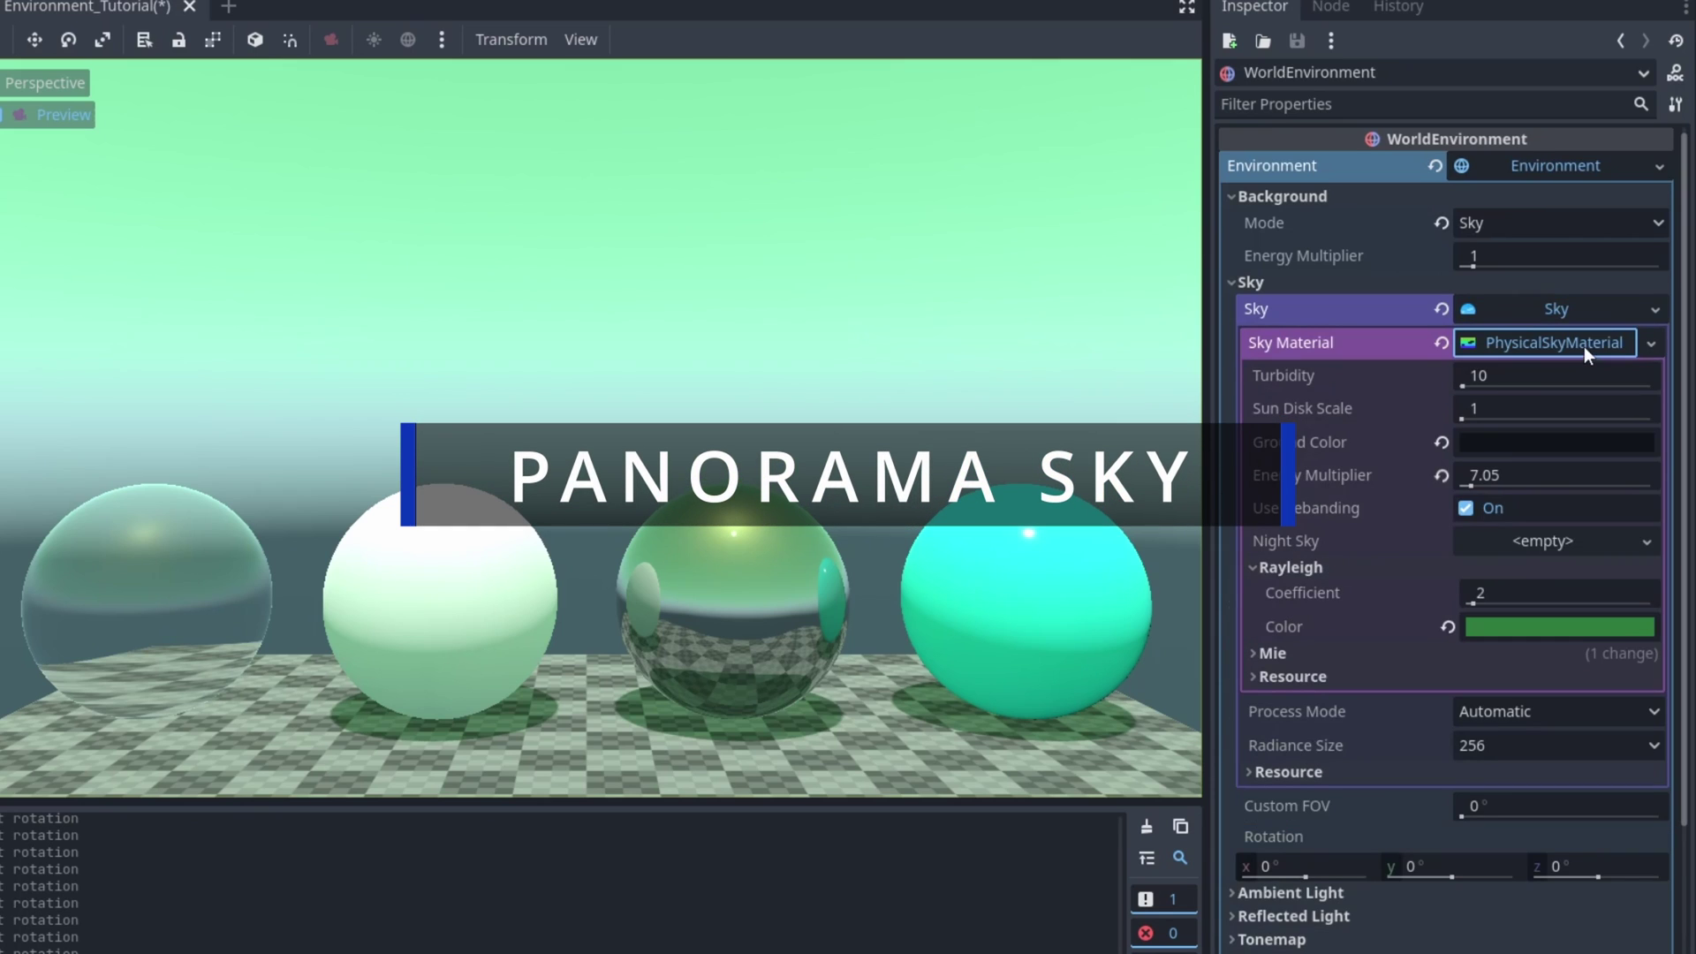
pyautogui.click(1651, 344)
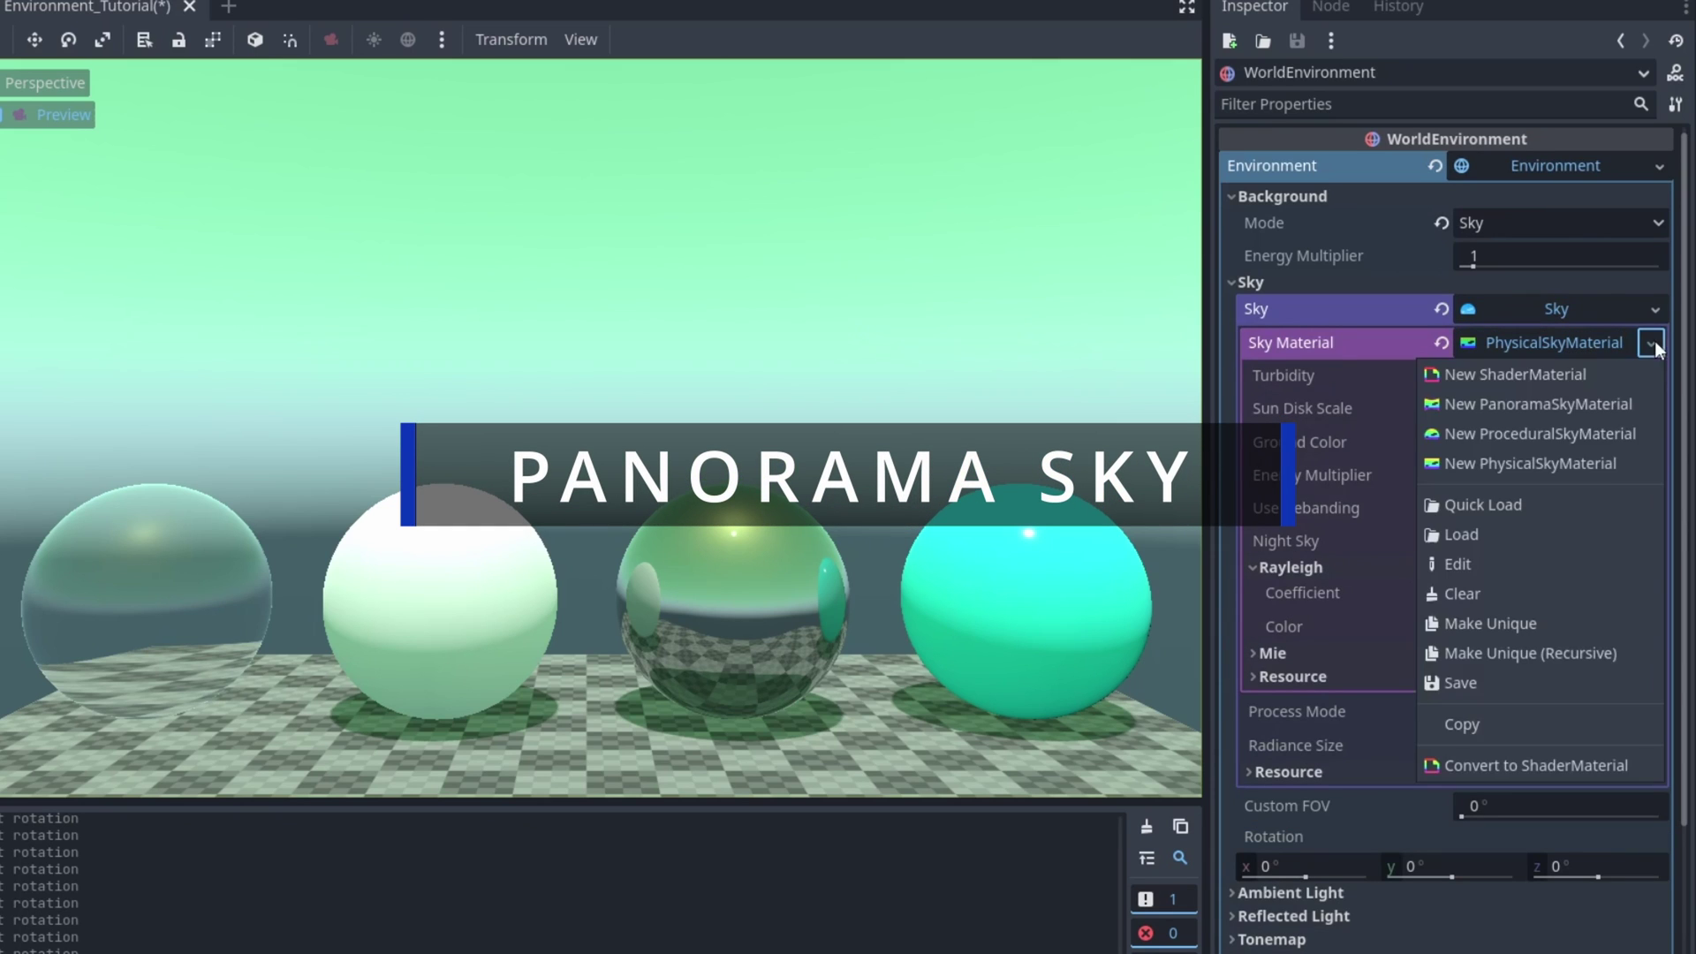
pyautogui.click(1541, 404)
# Step: Load Sky Images/drakensberg_solitary_mountain_4k.exr as the panorama texture
pyautogui.click(1535, 385)
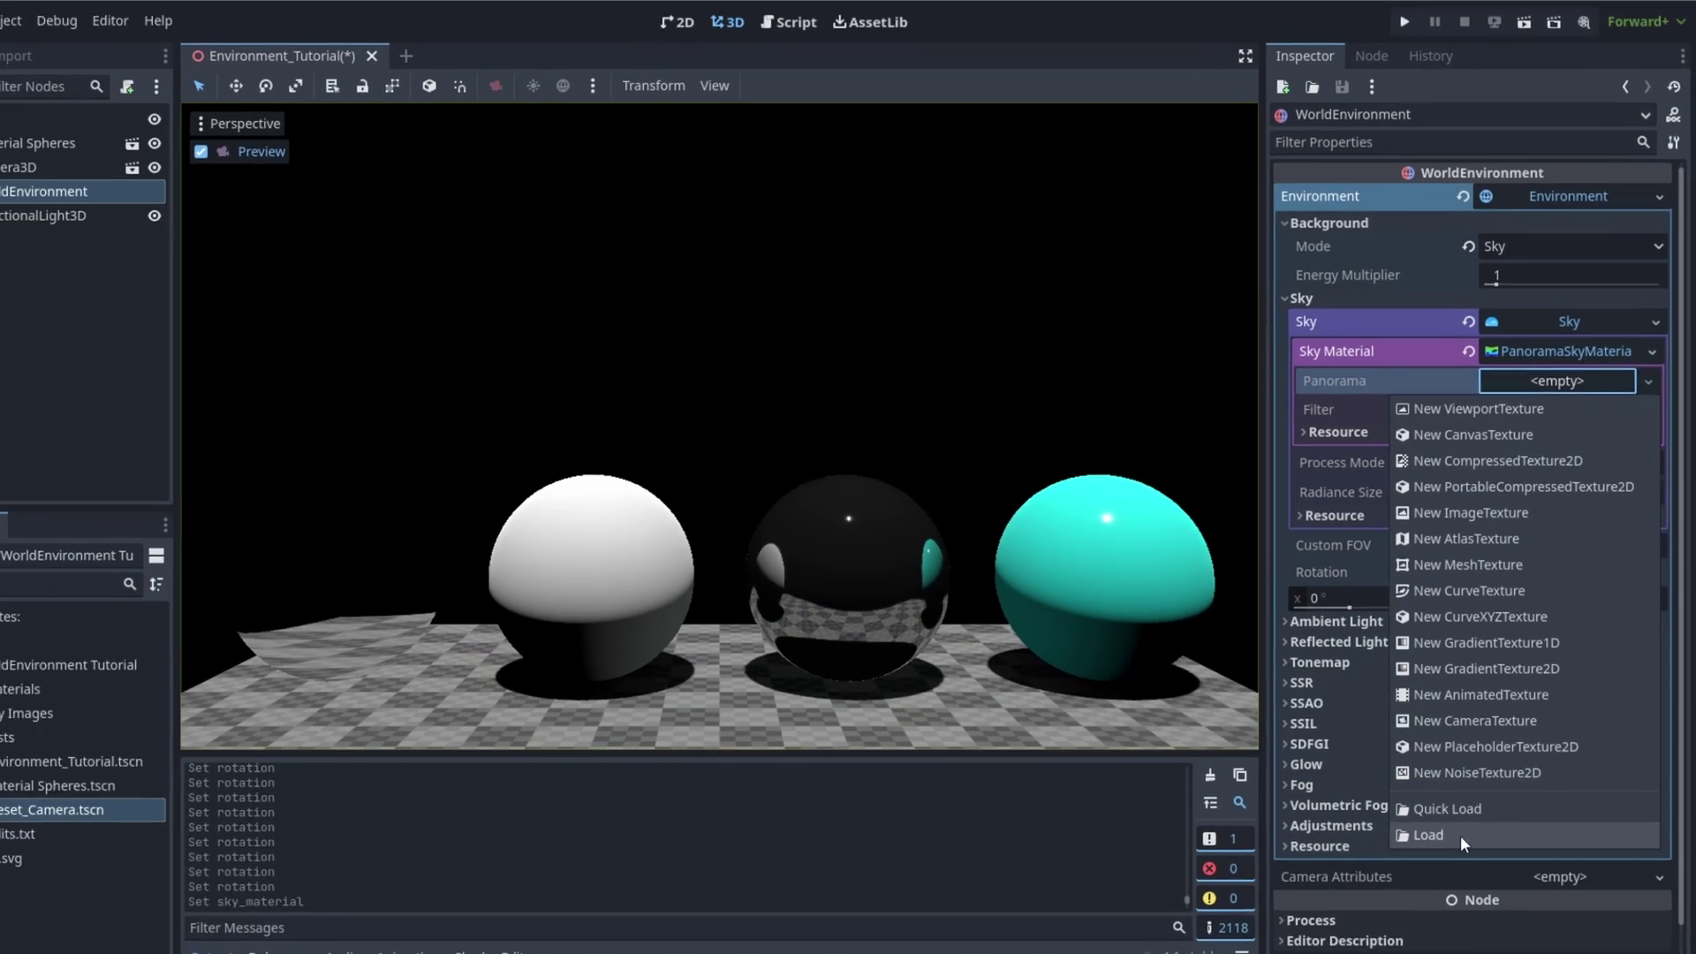
pyautogui.click(1404, 895)
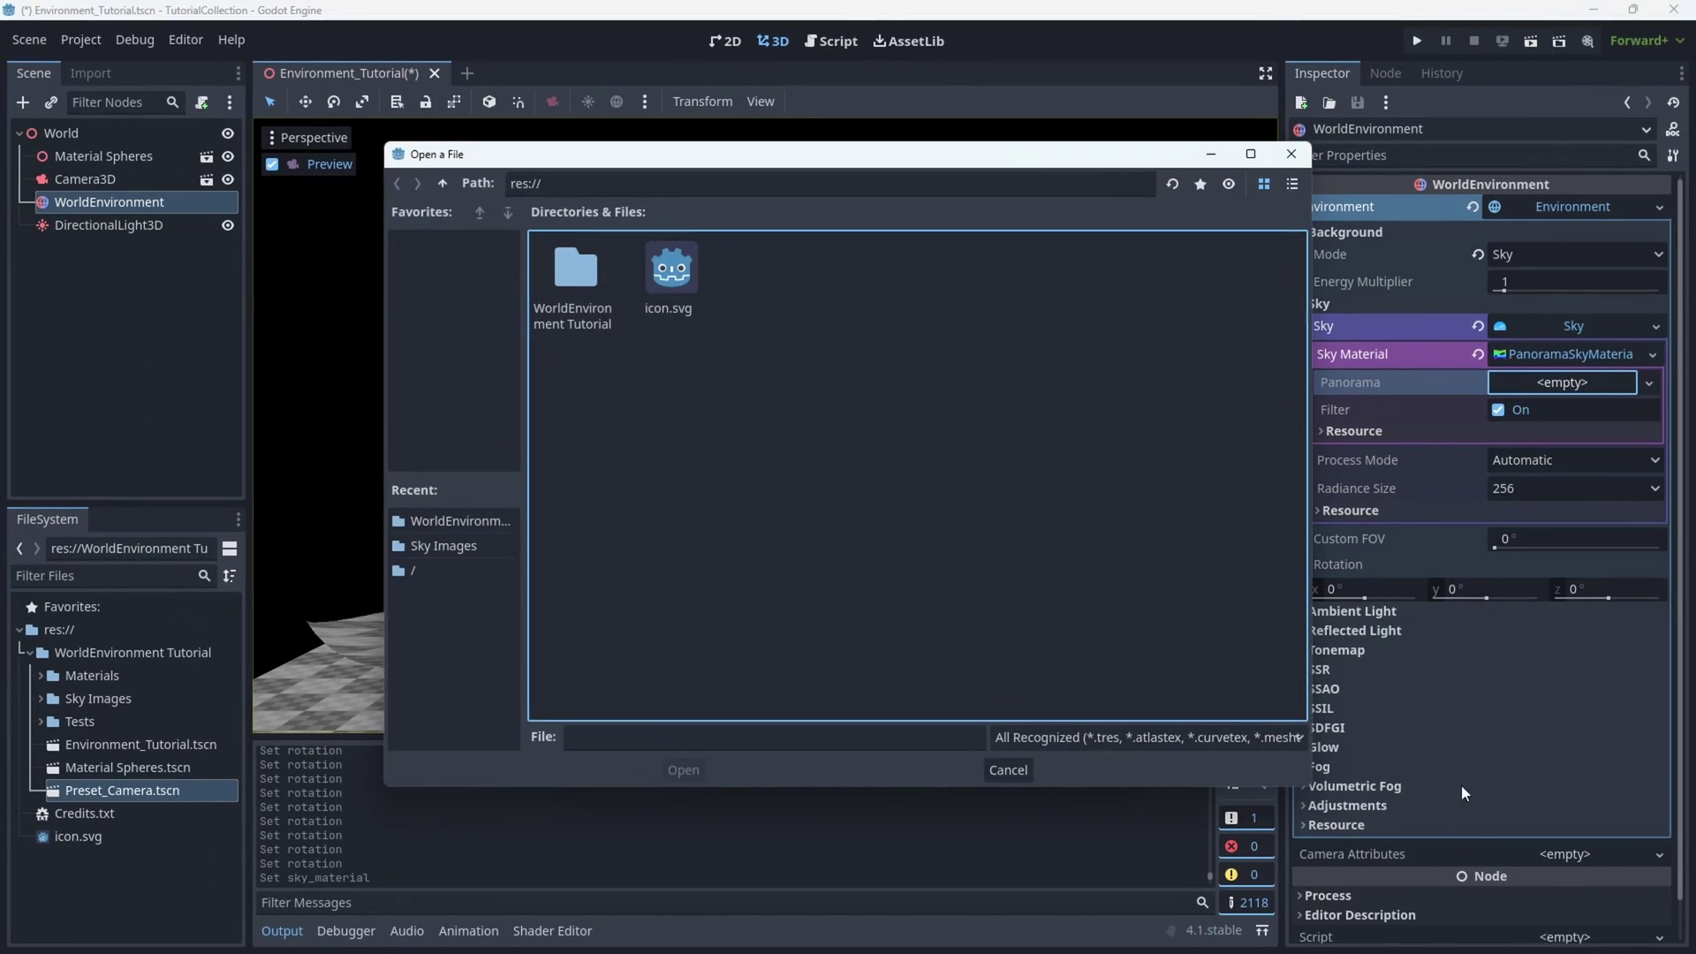
pyautogui.doubleClick(579, 279)
pyautogui.doubleClick(670, 272)
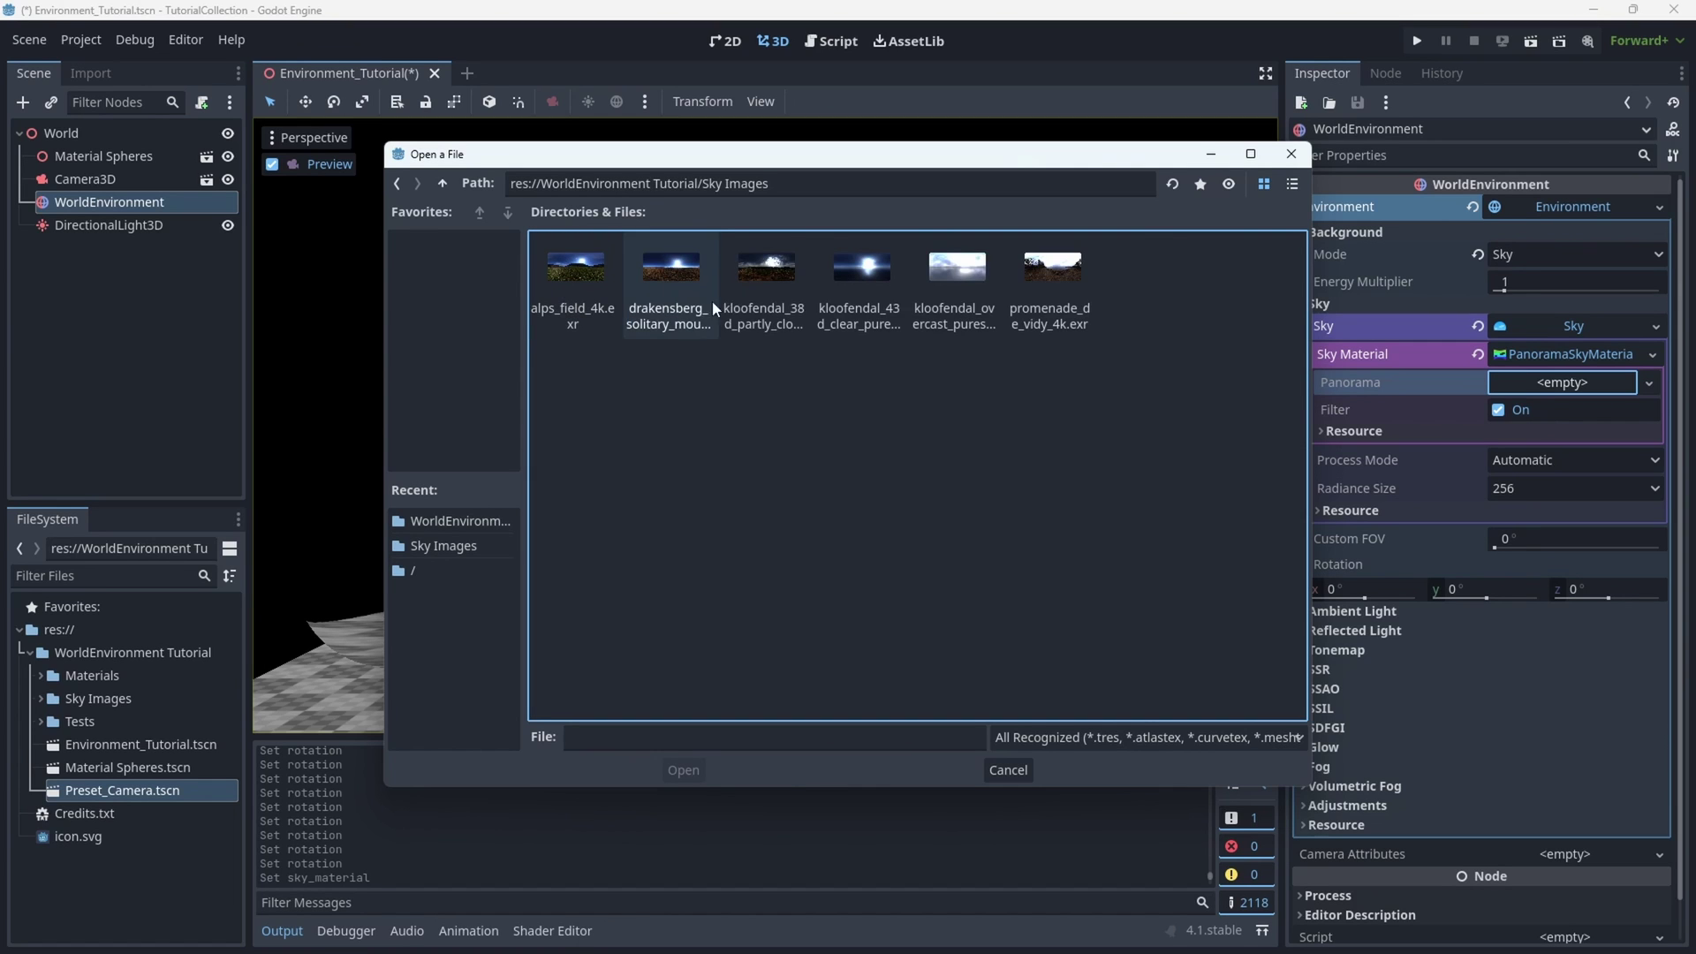
pyautogui.click(692, 278)
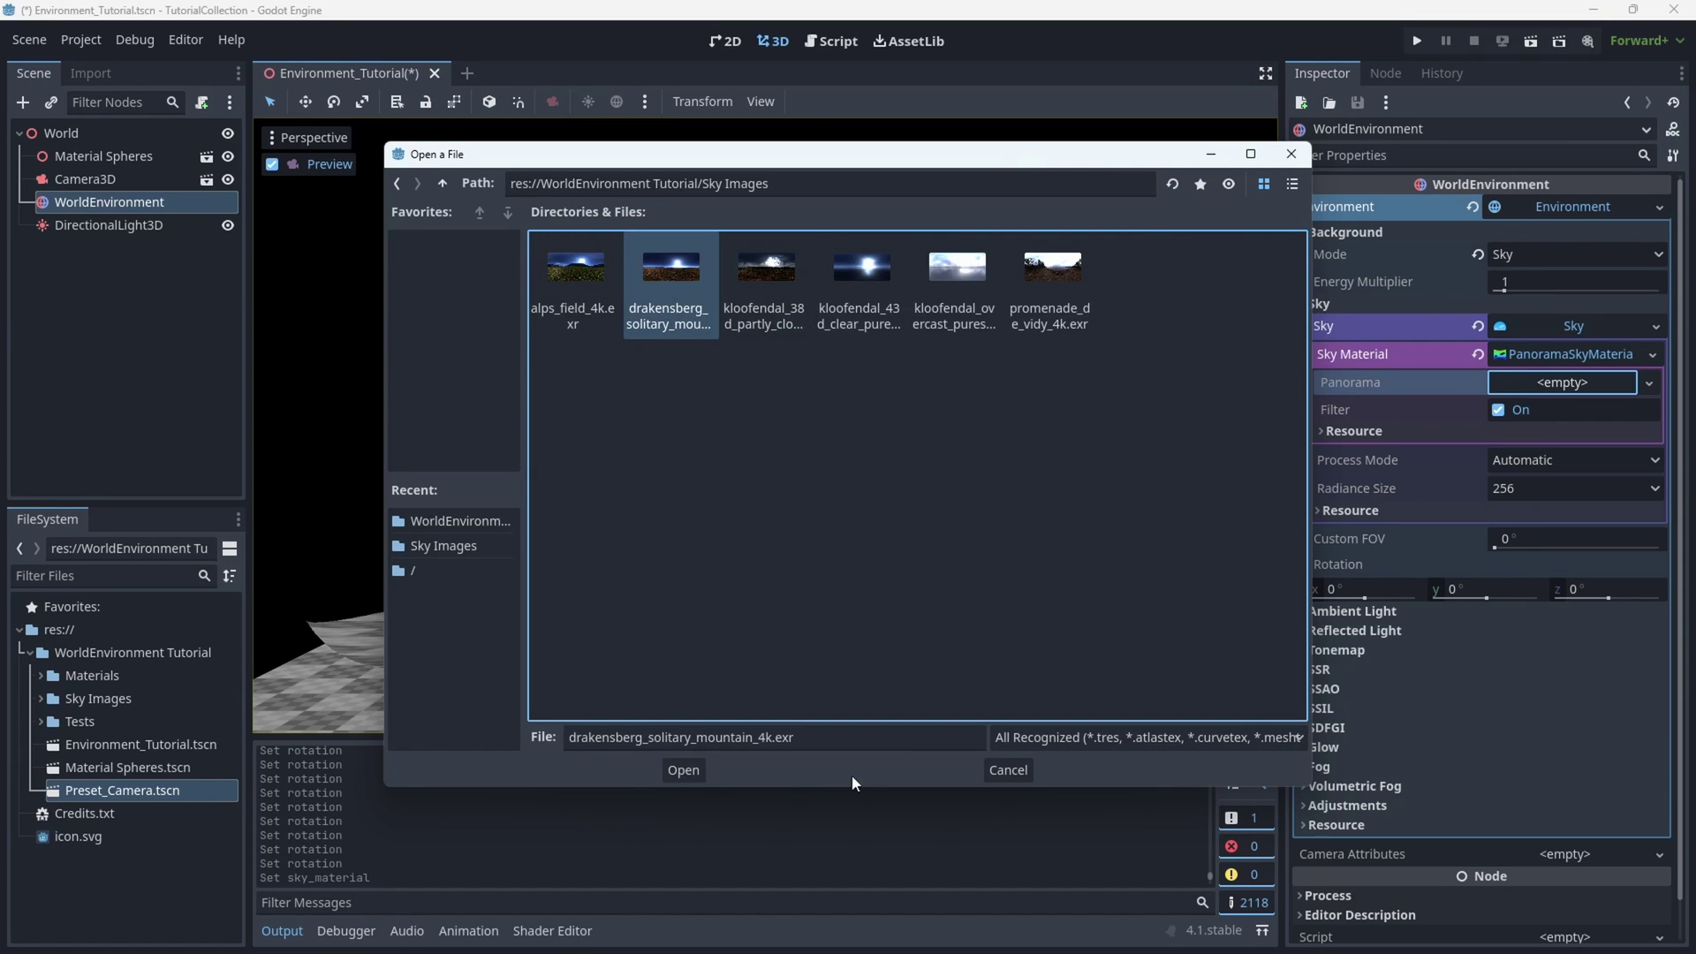
pyautogui.click(684, 769)
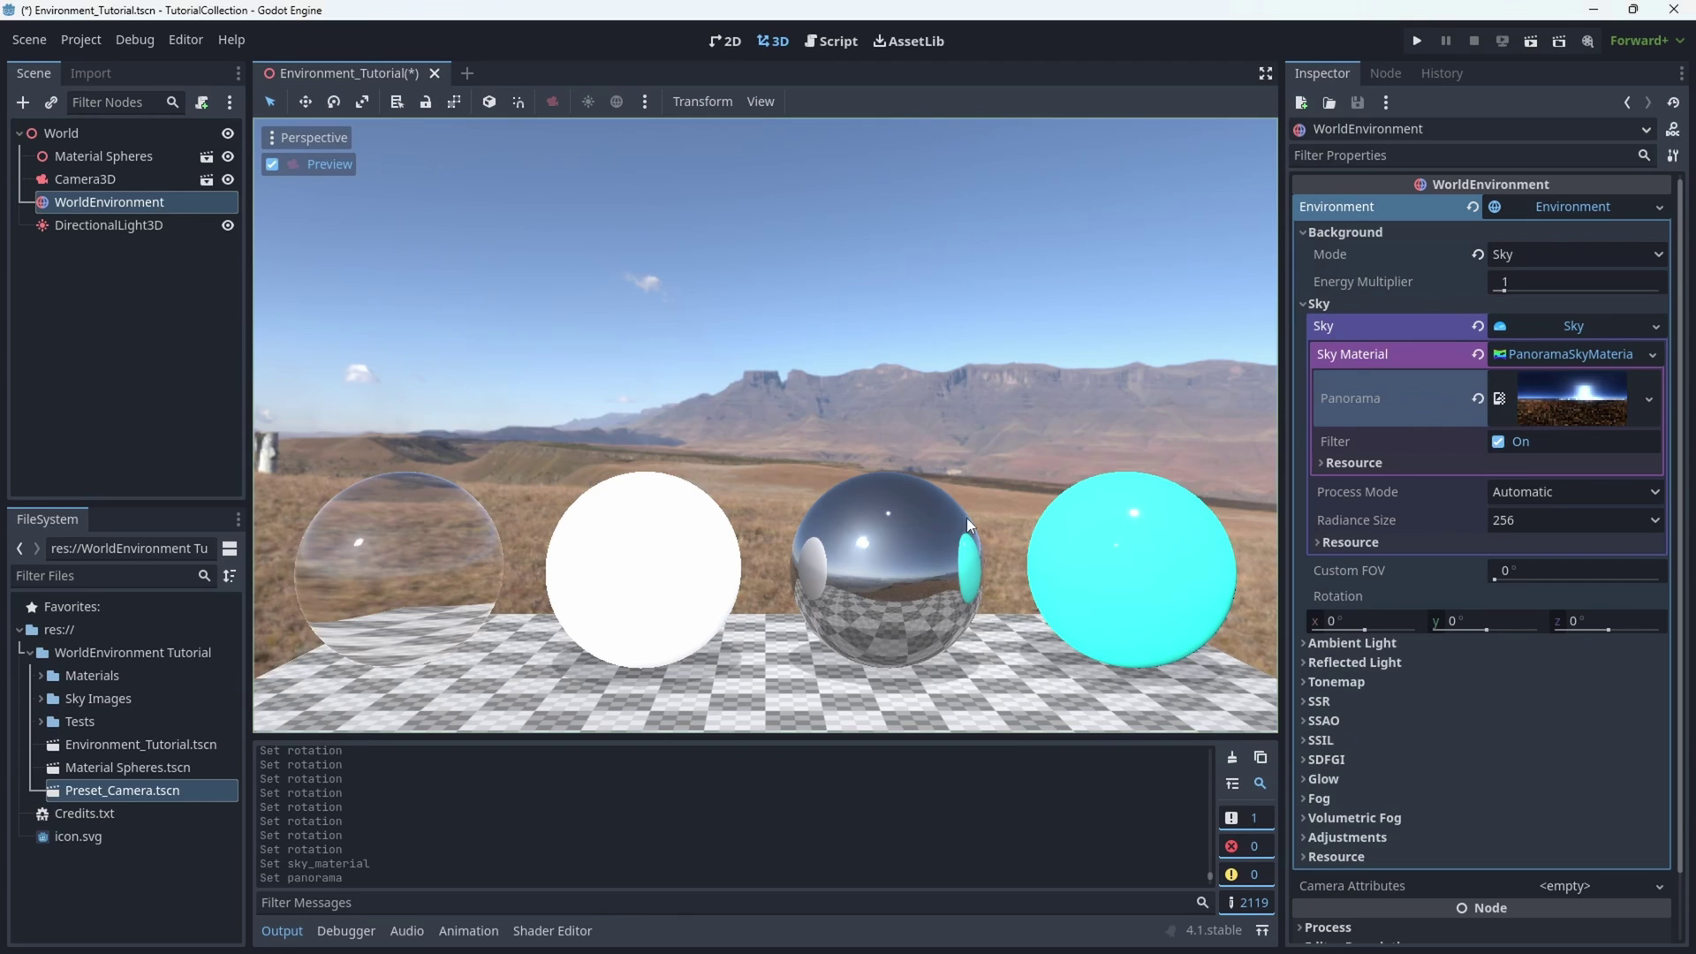
# Step: Rotate the DirectionalLight3D sun to about -39.1° X and -42° Y
pyautogui.click(1571, 354)
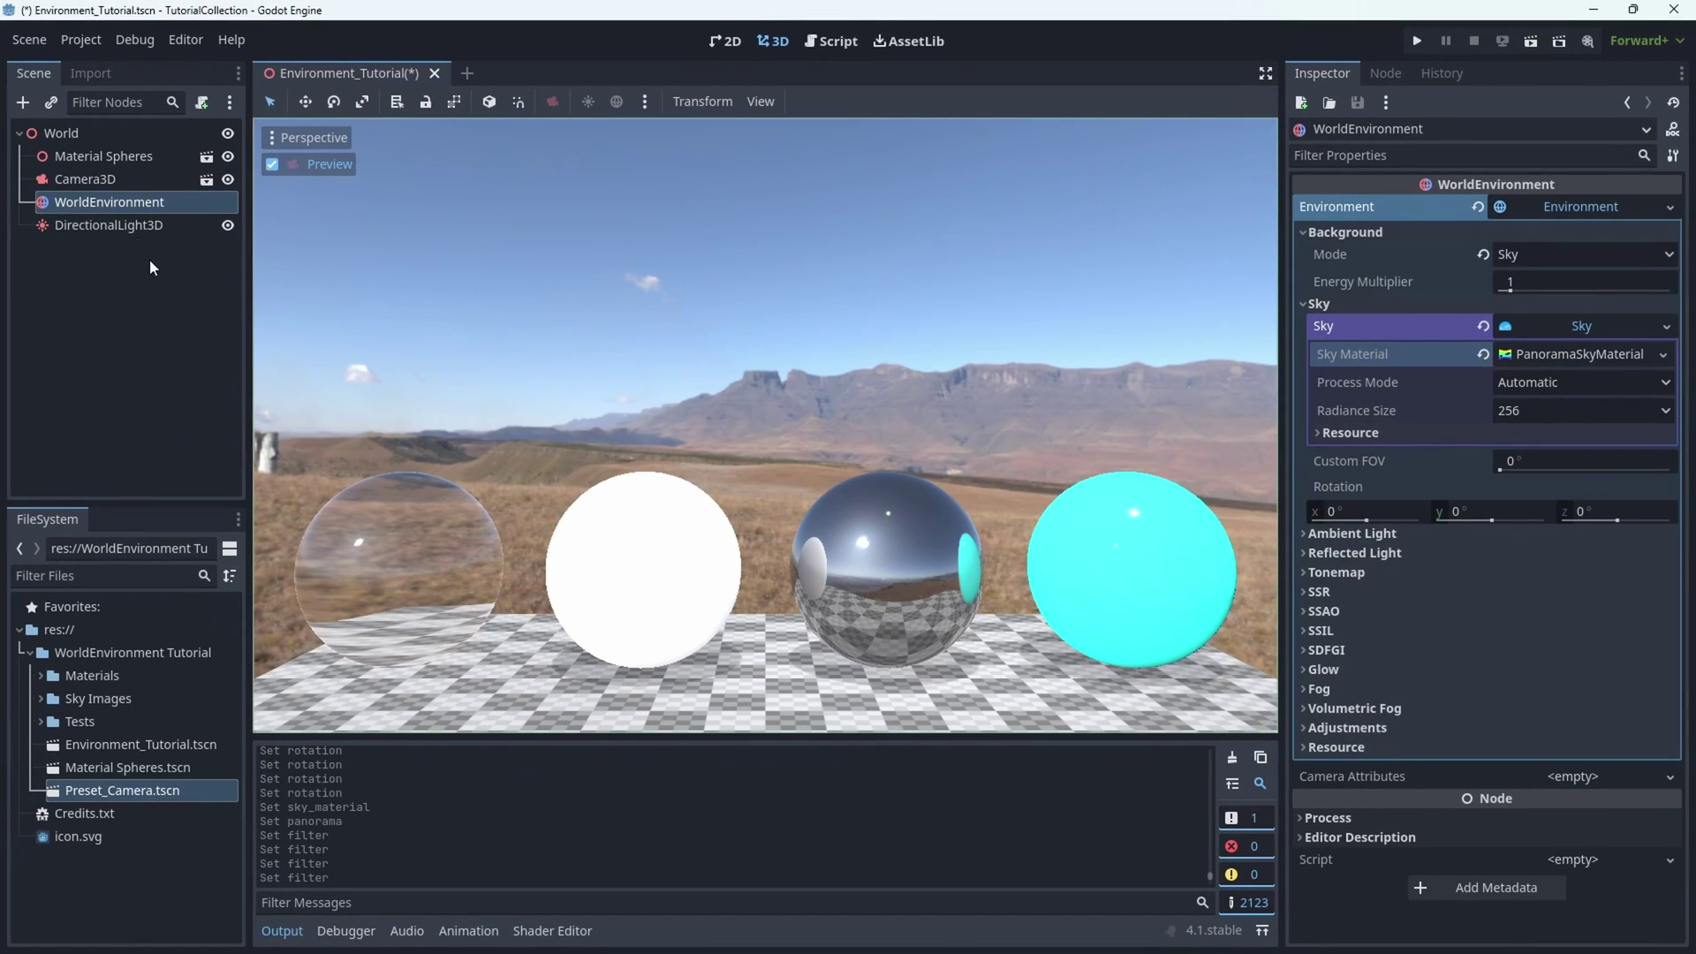
pyautogui.click(120, 231)
pyautogui.moveTo(1352, 530)
pyautogui.mouseDown()
pyautogui.moveTo(1321, 530)
pyautogui.moveTo(1339, 530)
pyautogui.mouseUp()
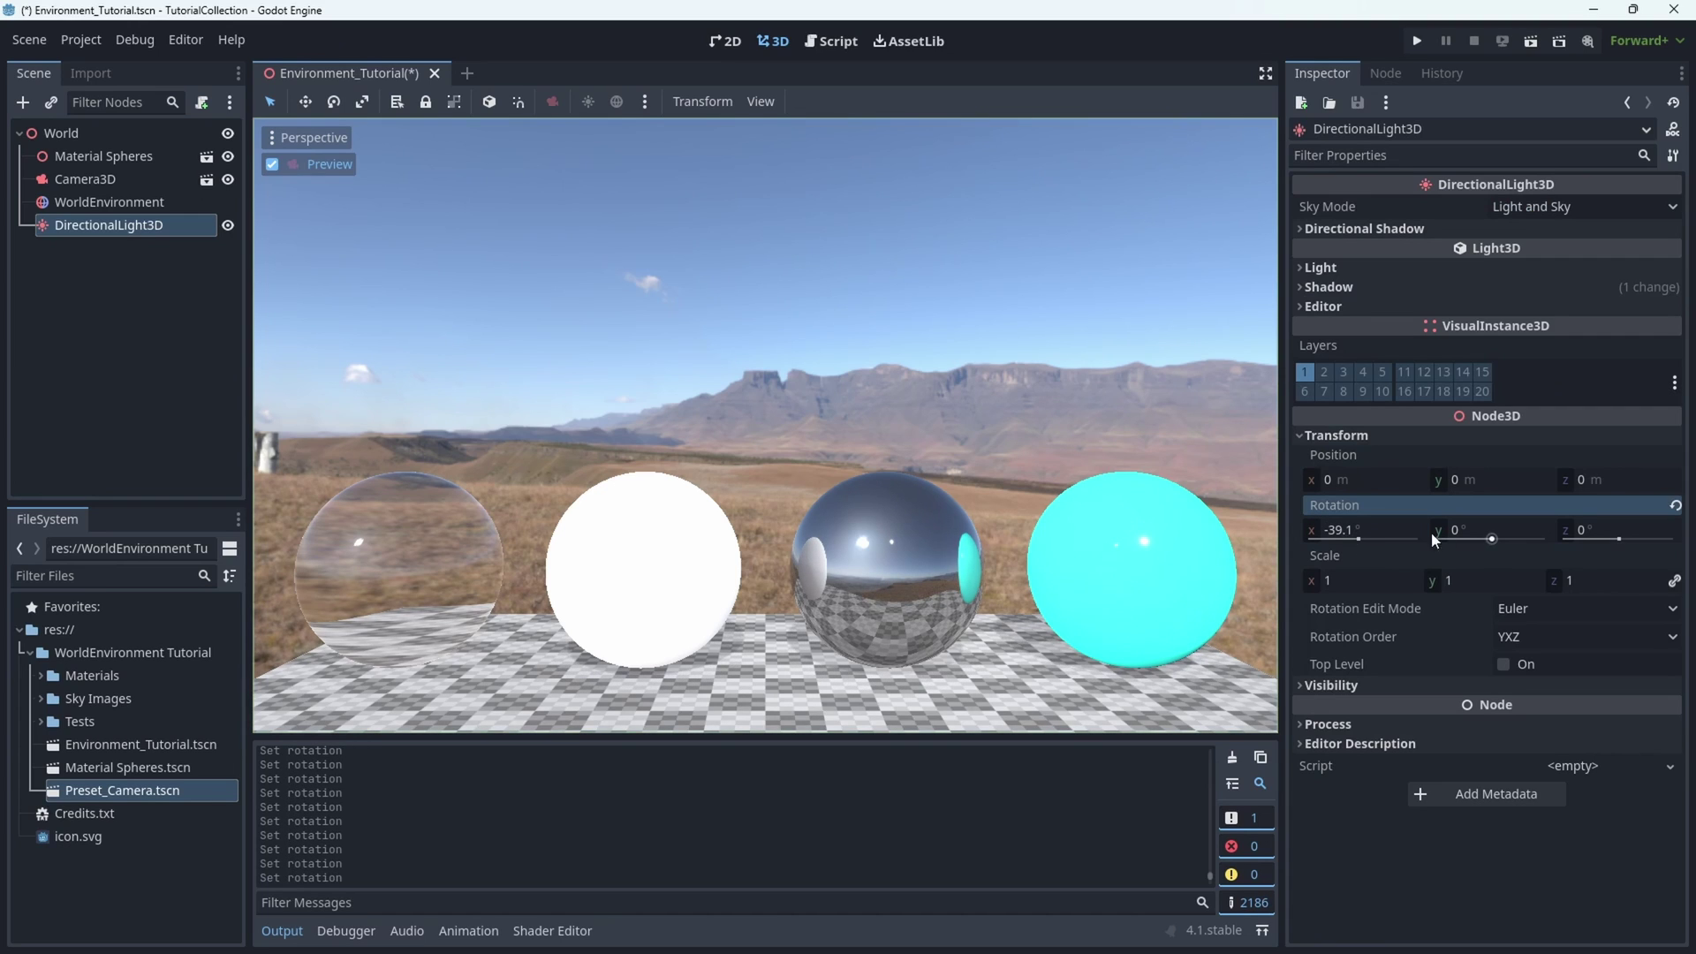
pyautogui.moveTo(1512, 530); pyautogui.dragTo(1475, 530)
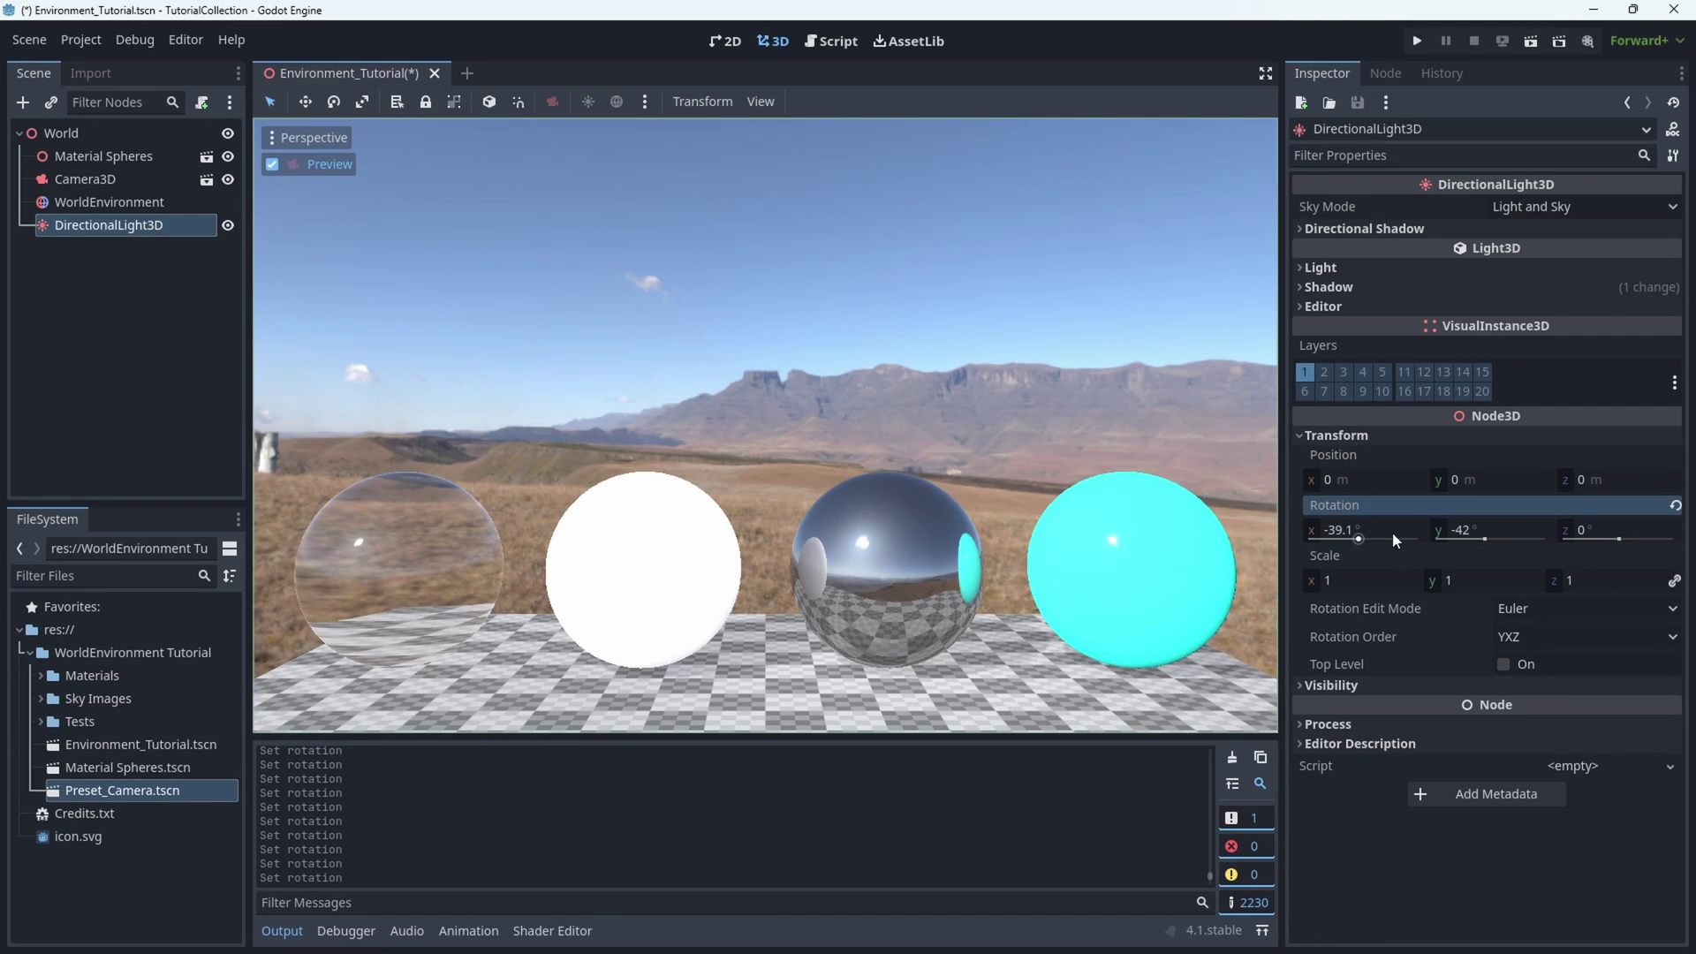
# Step: Nudge the sun's angle and set the WorldEnvironment ambient light source to Disabled
pyautogui.moveTo(1360, 530); pyautogui.dragTo(1357, 530)
pyautogui.click(80, 202)
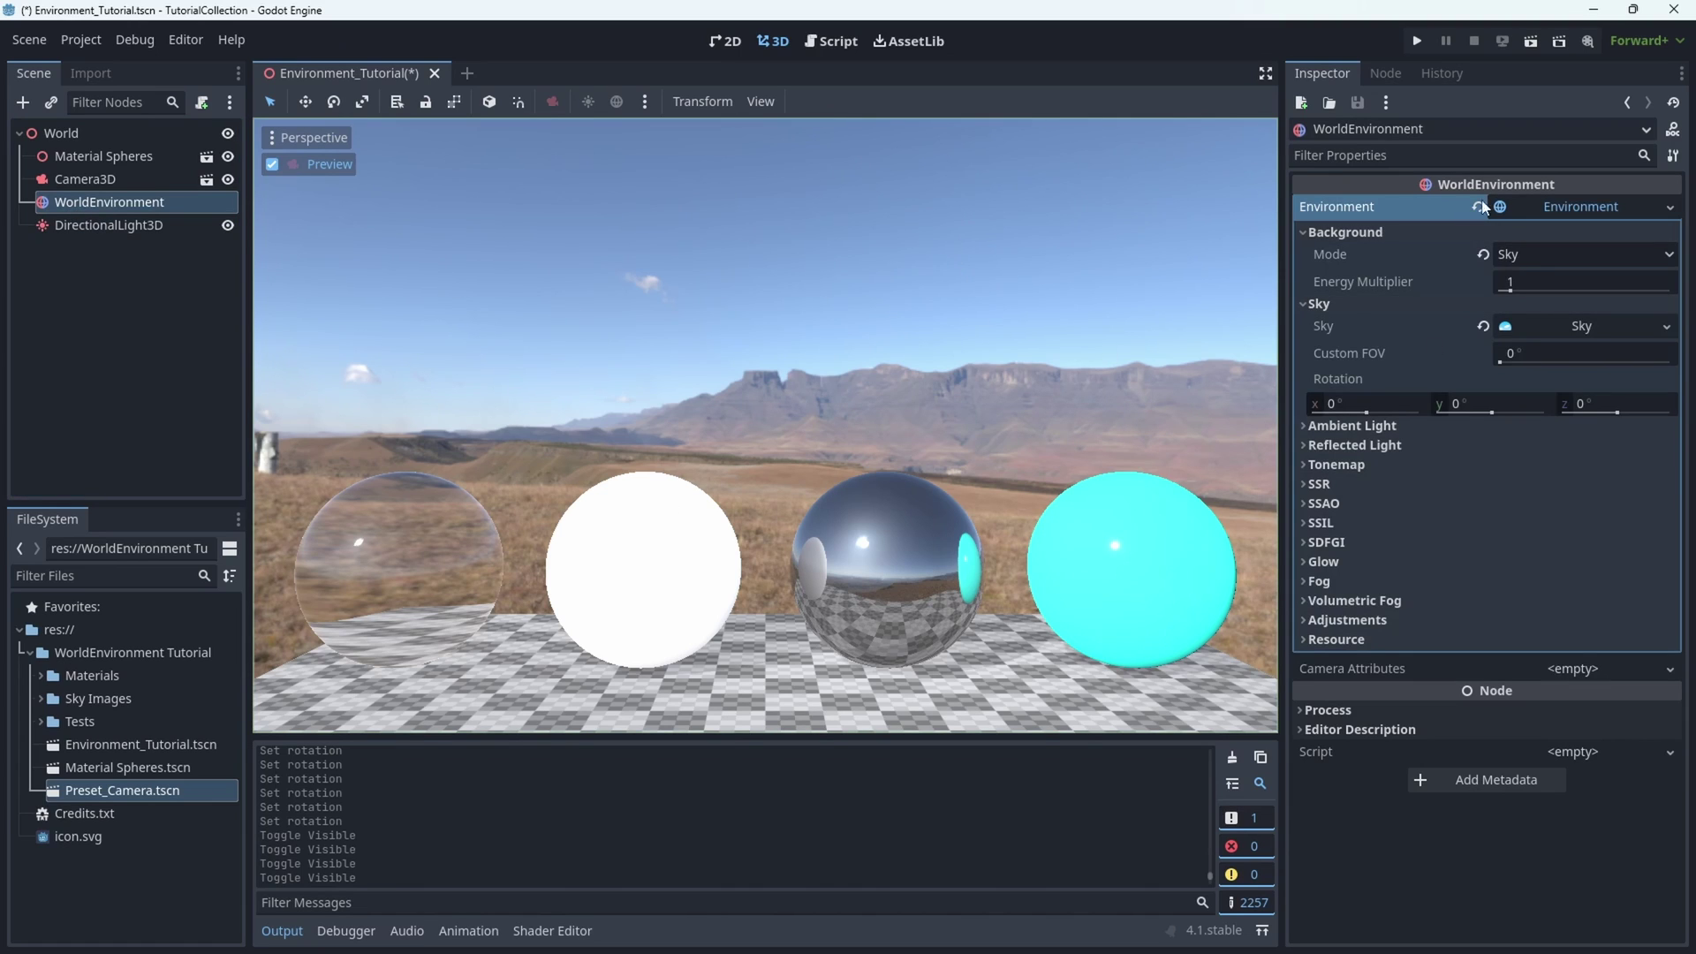
pyautogui.click(1434, 432)
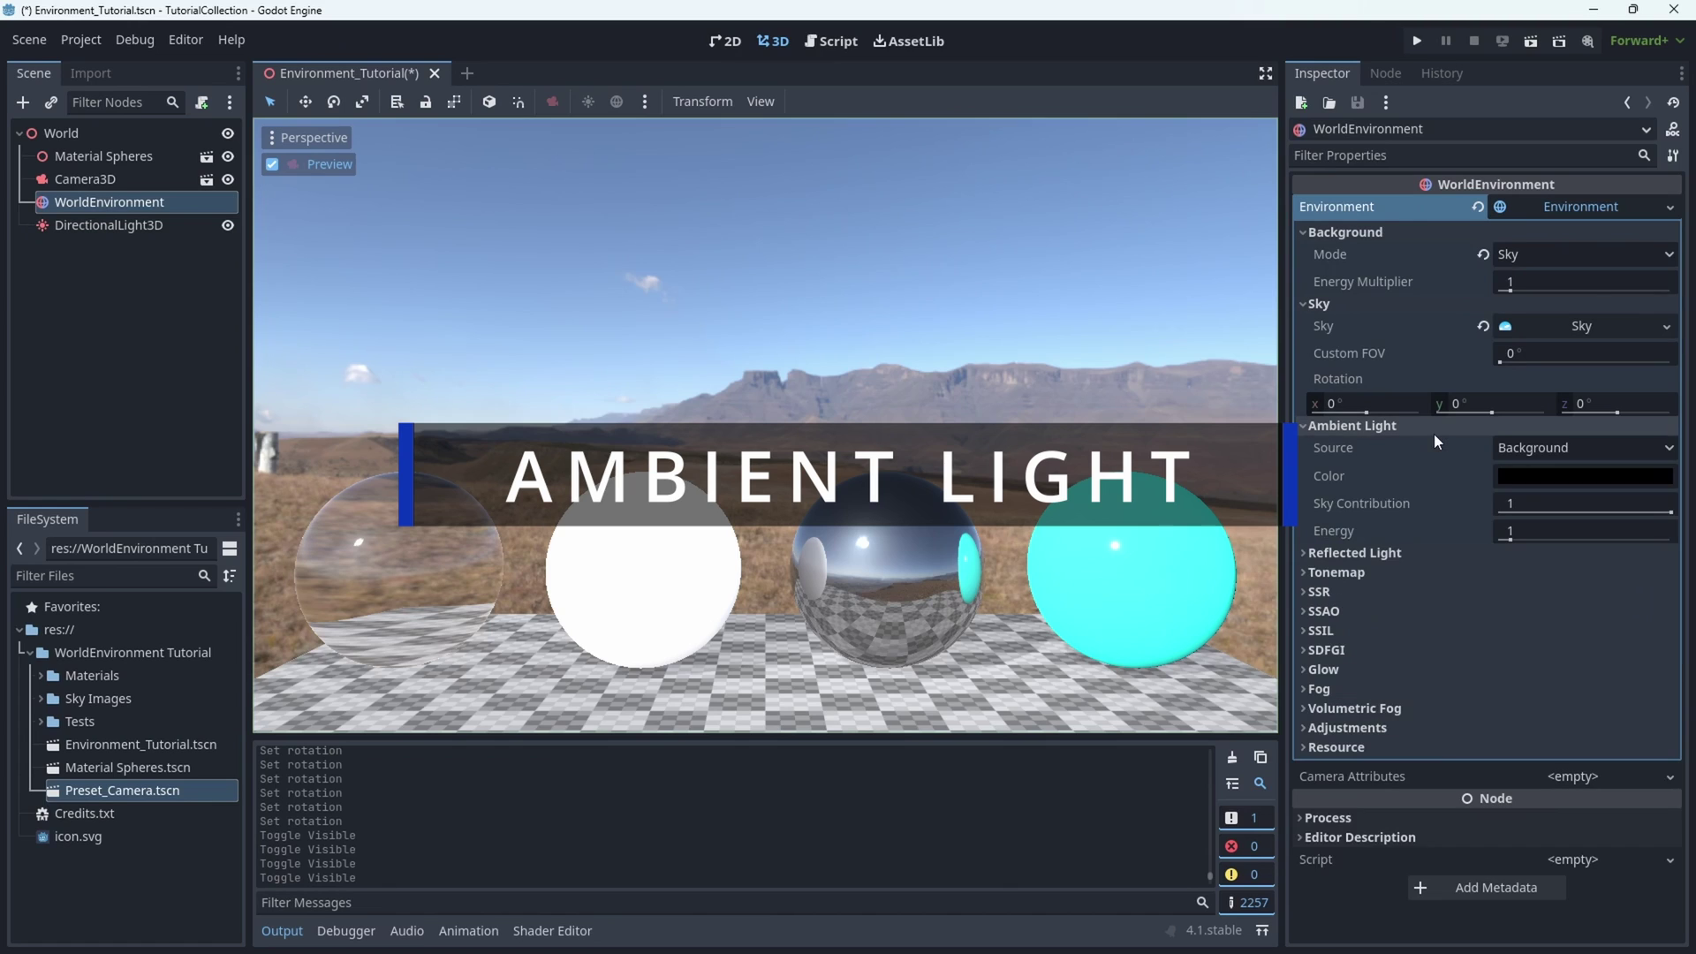
pyautogui.click(1542, 448)
pyautogui.click(1544, 500)
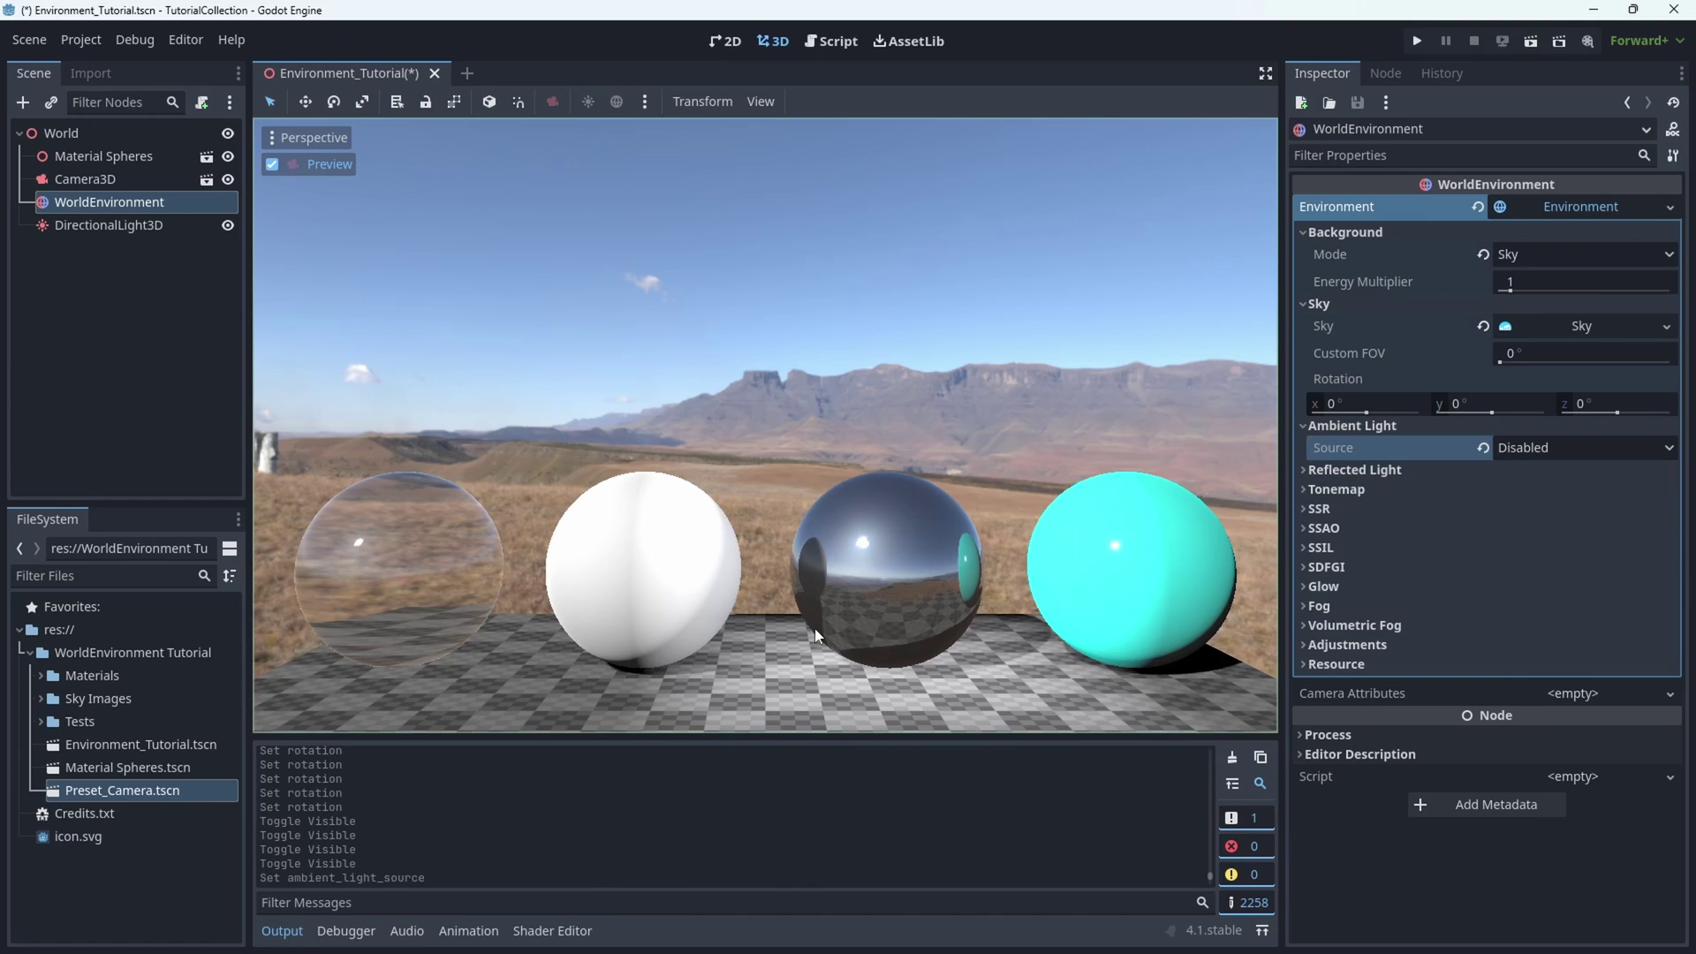
# Step: Preview a bright green ambient Color and the Sky source, then return the source to Background
pyautogui.click(1555, 447)
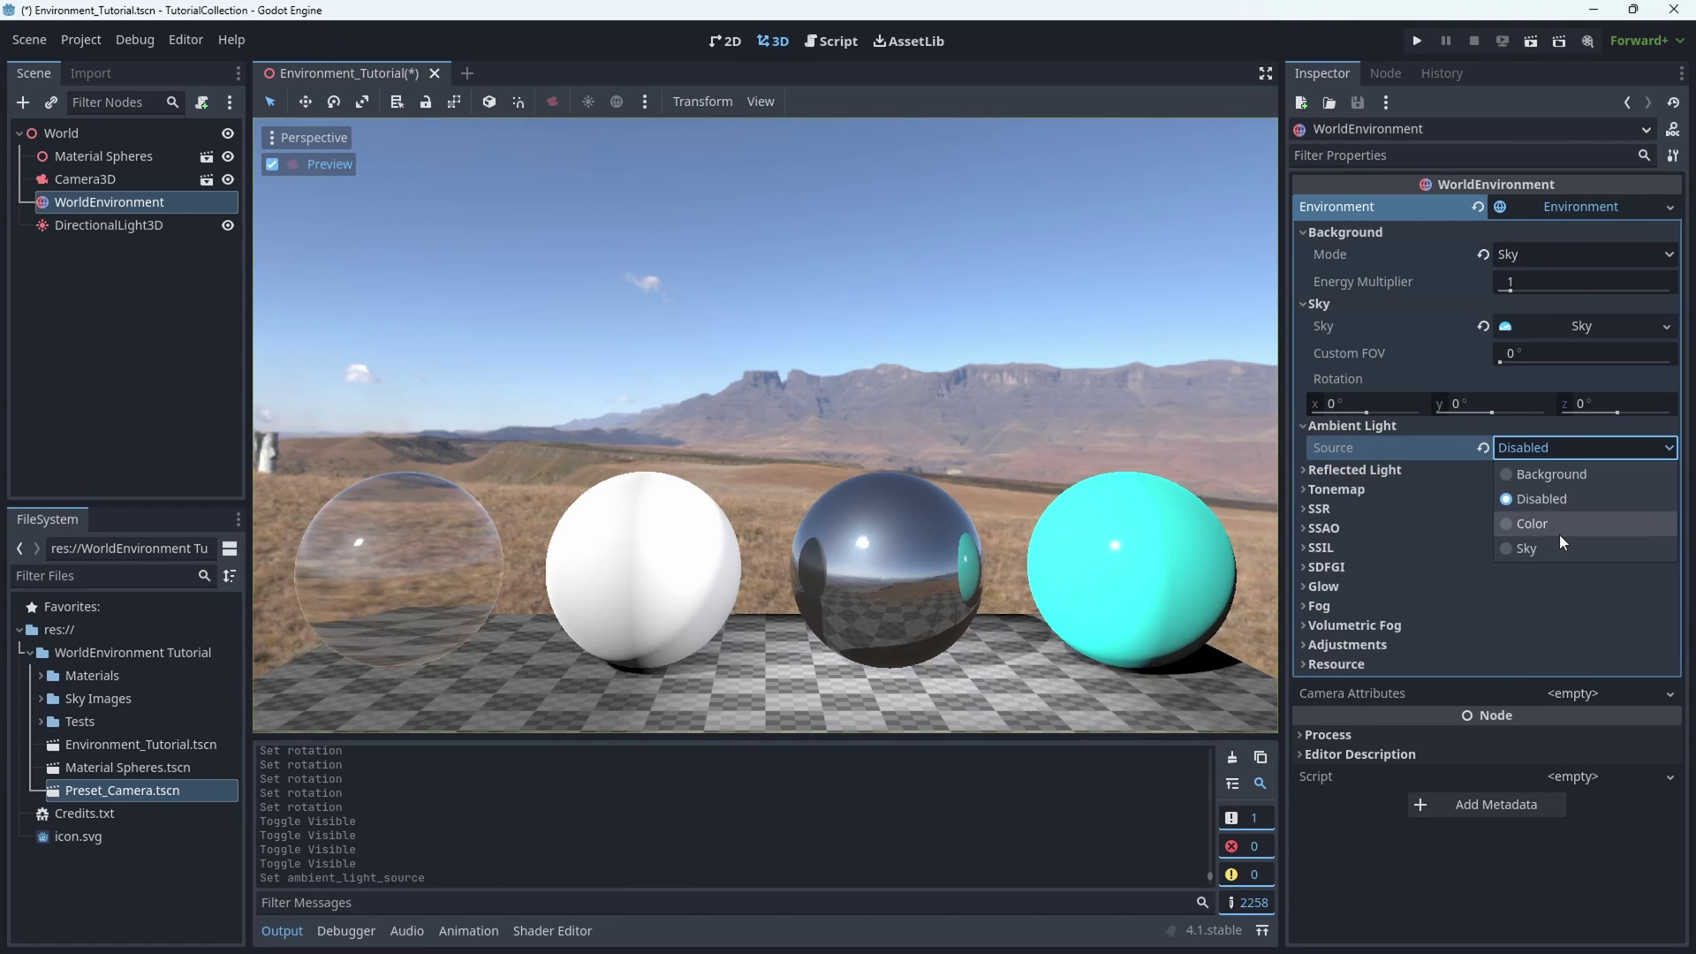
pyautogui.click(1560, 530)
pyautogui.click(1567, 511)
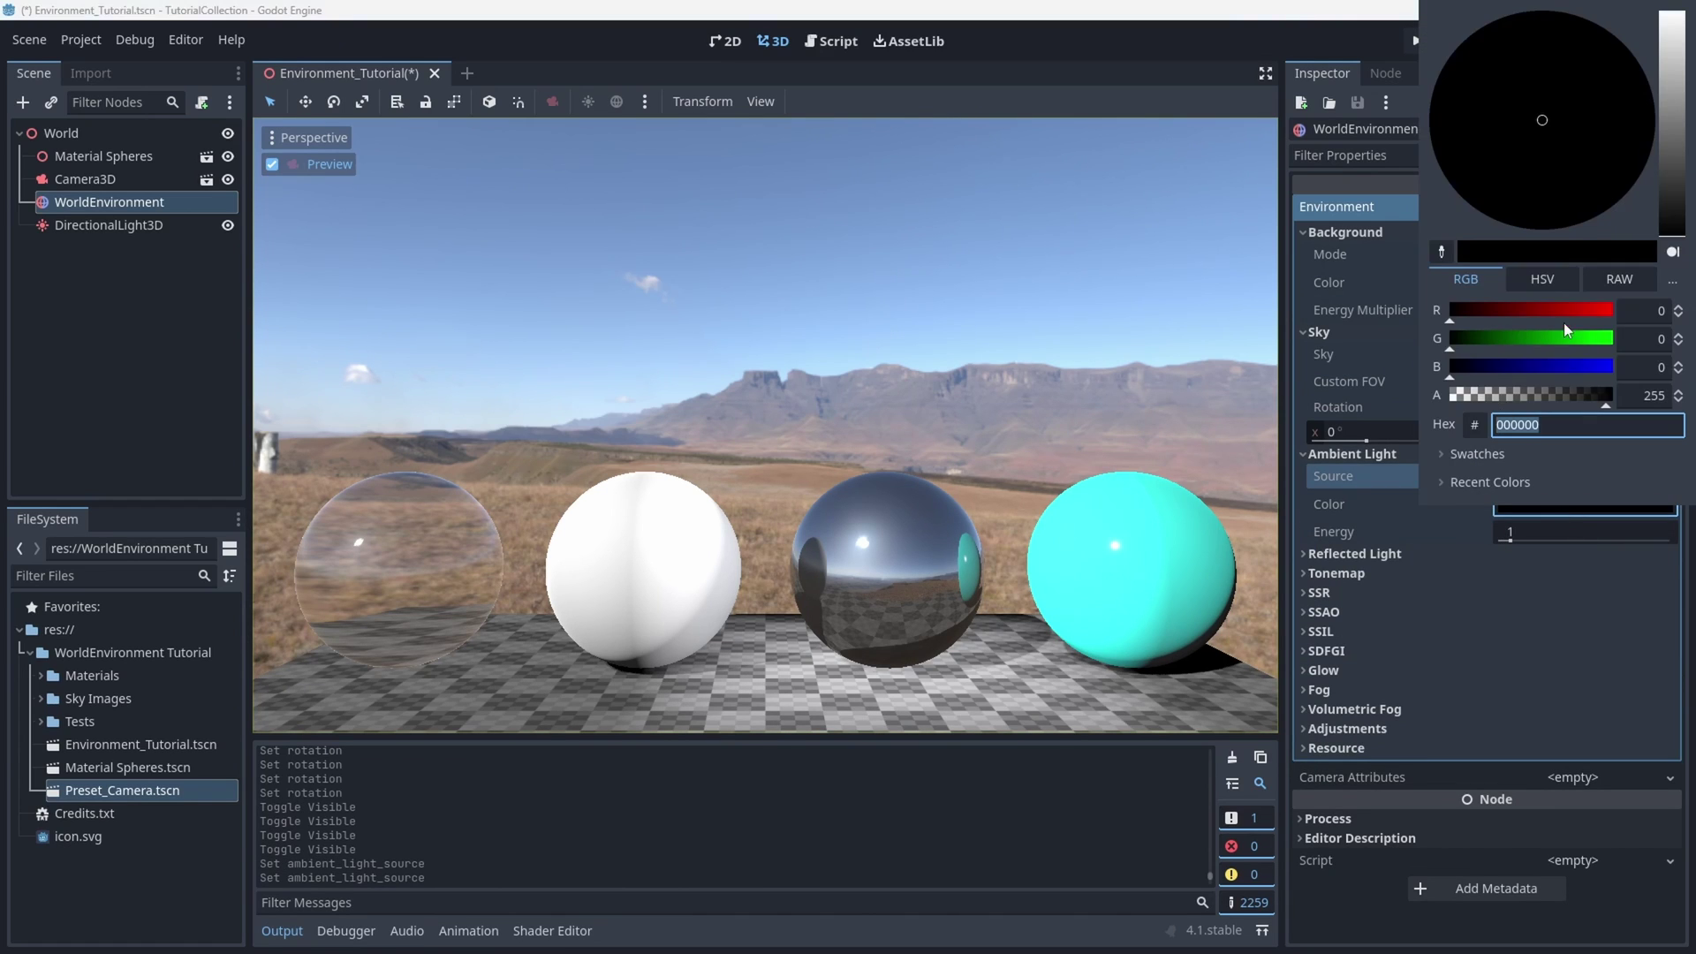
pyautogui.moveTo(1565, 341); pyautogui.dragTo(1587, 346)
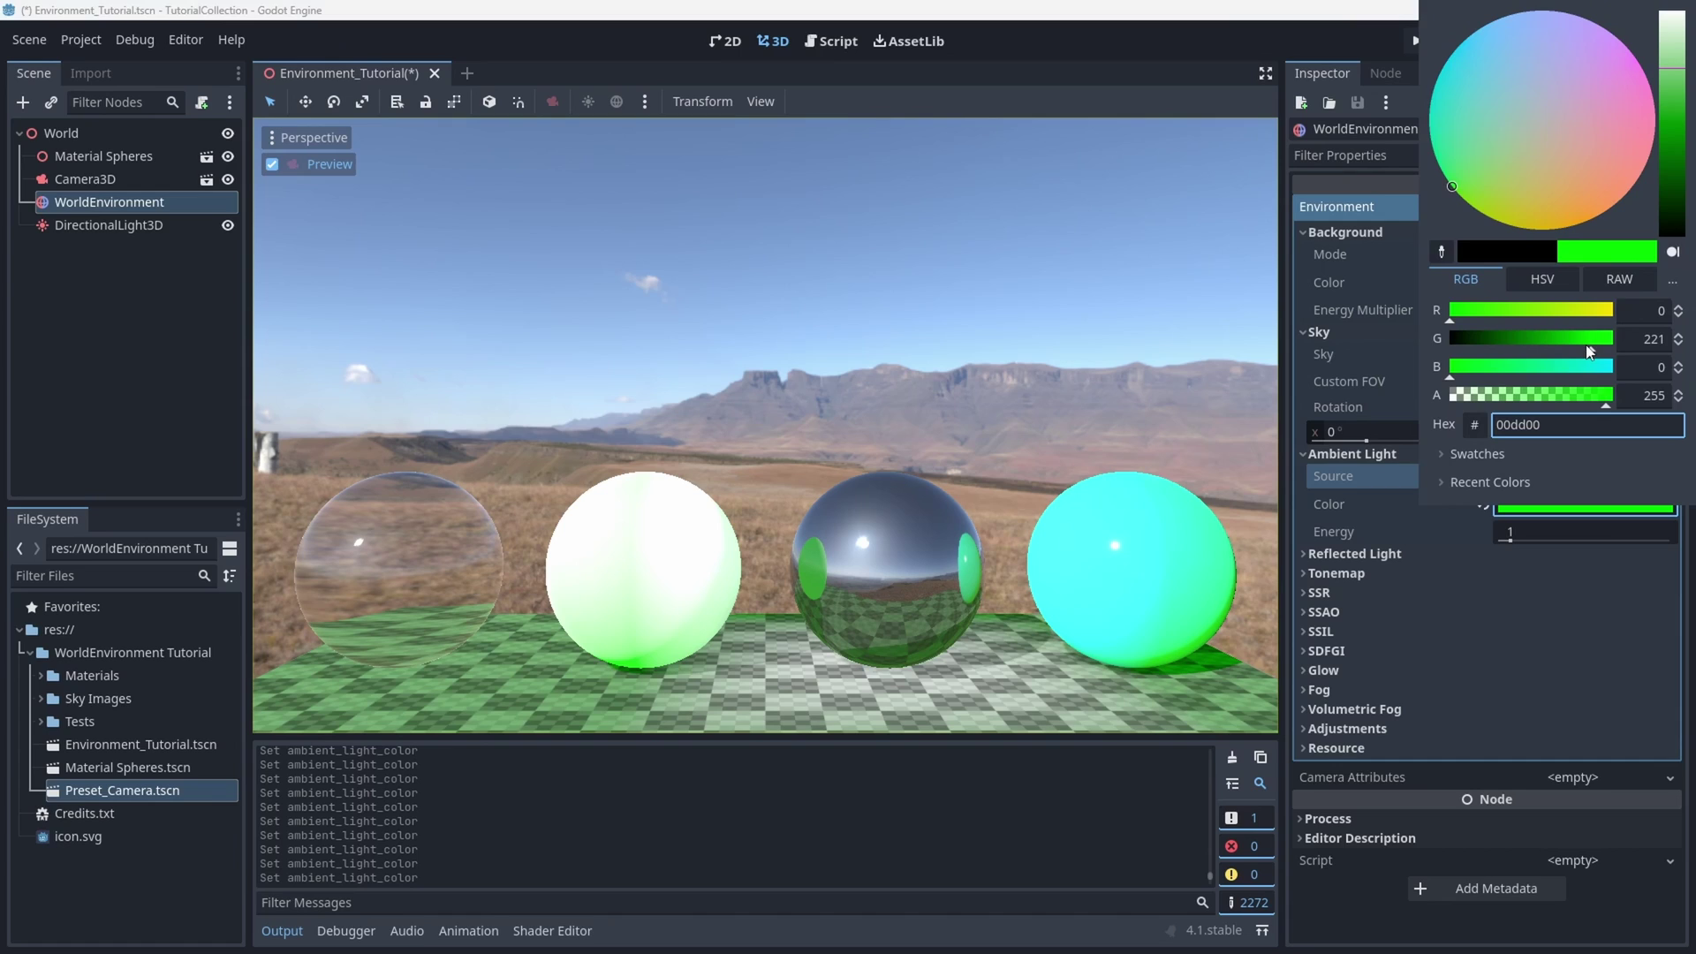
pyautogui.click(1482, 509)
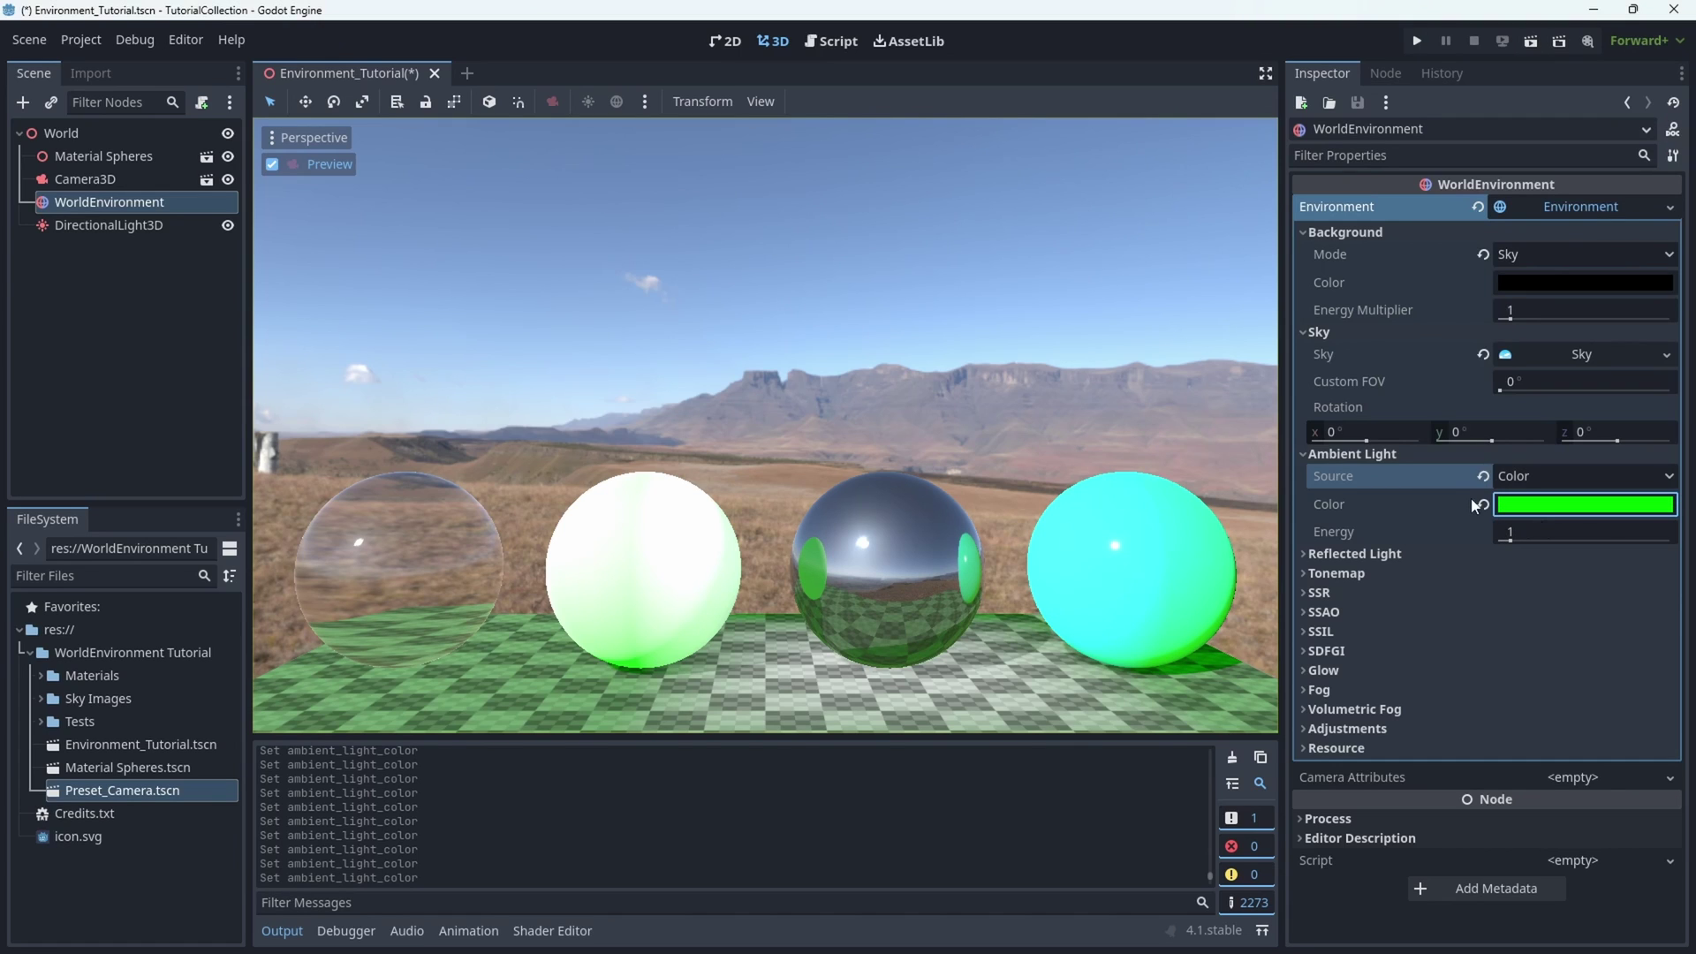
pyautogui.click(1523, 476)
pyautogui.click(1571, 576)
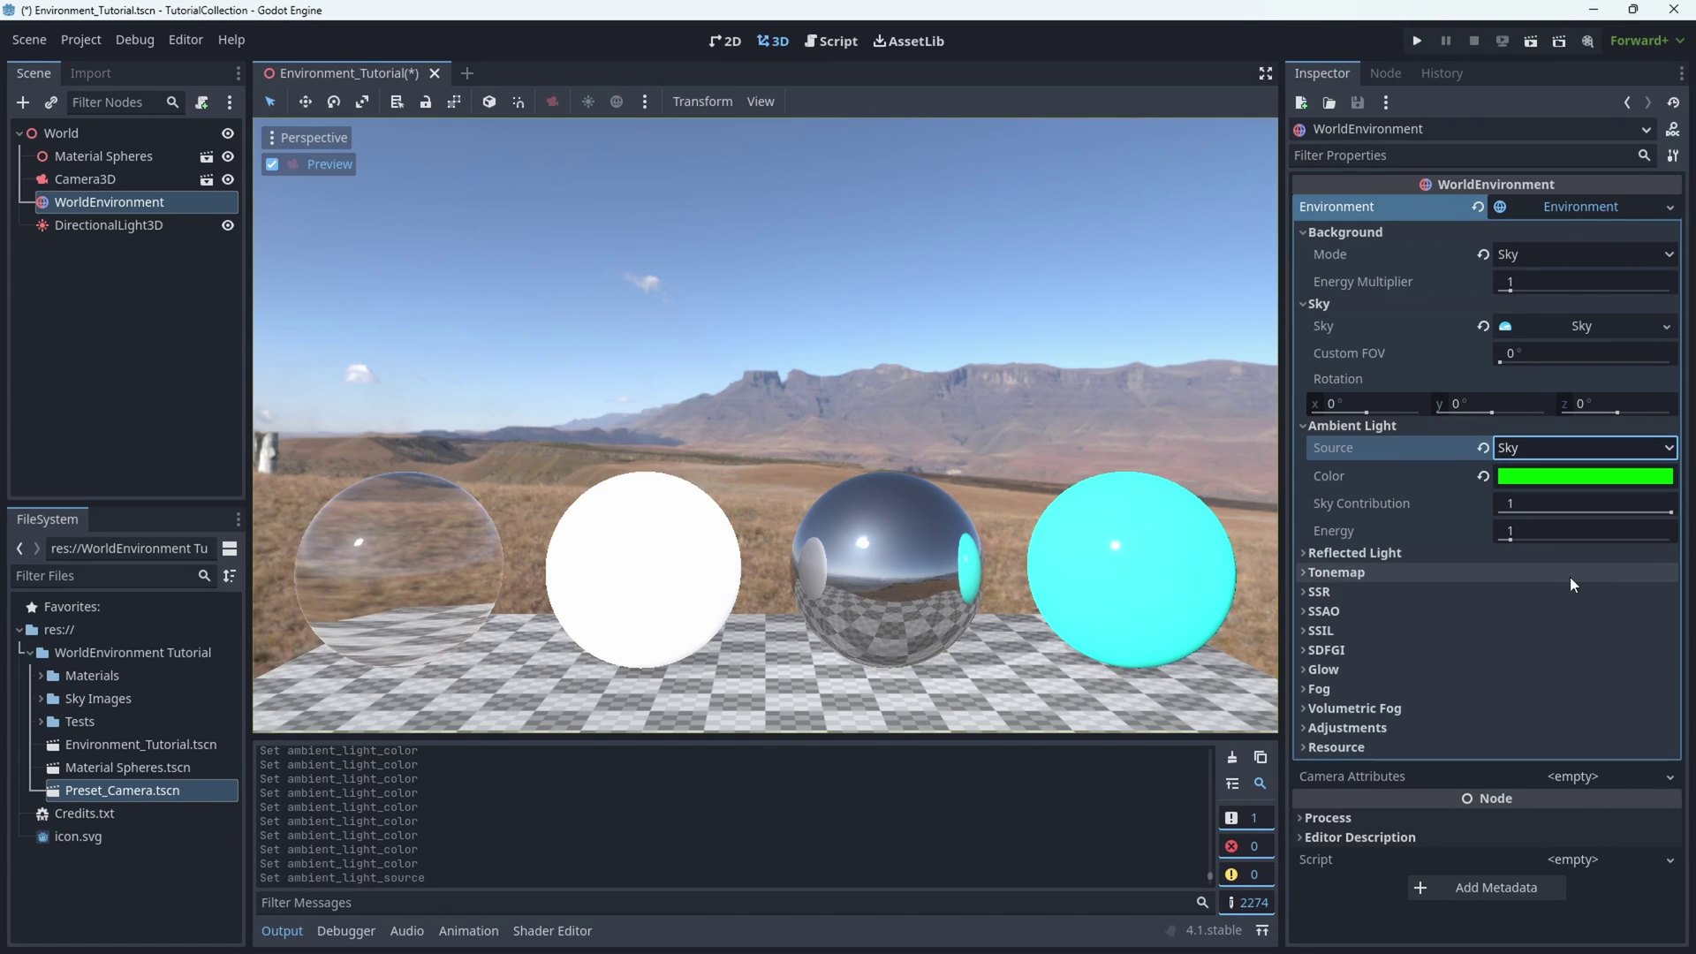
pyautogui.click(1553, 448)
pyautogui.click(1565, 468)
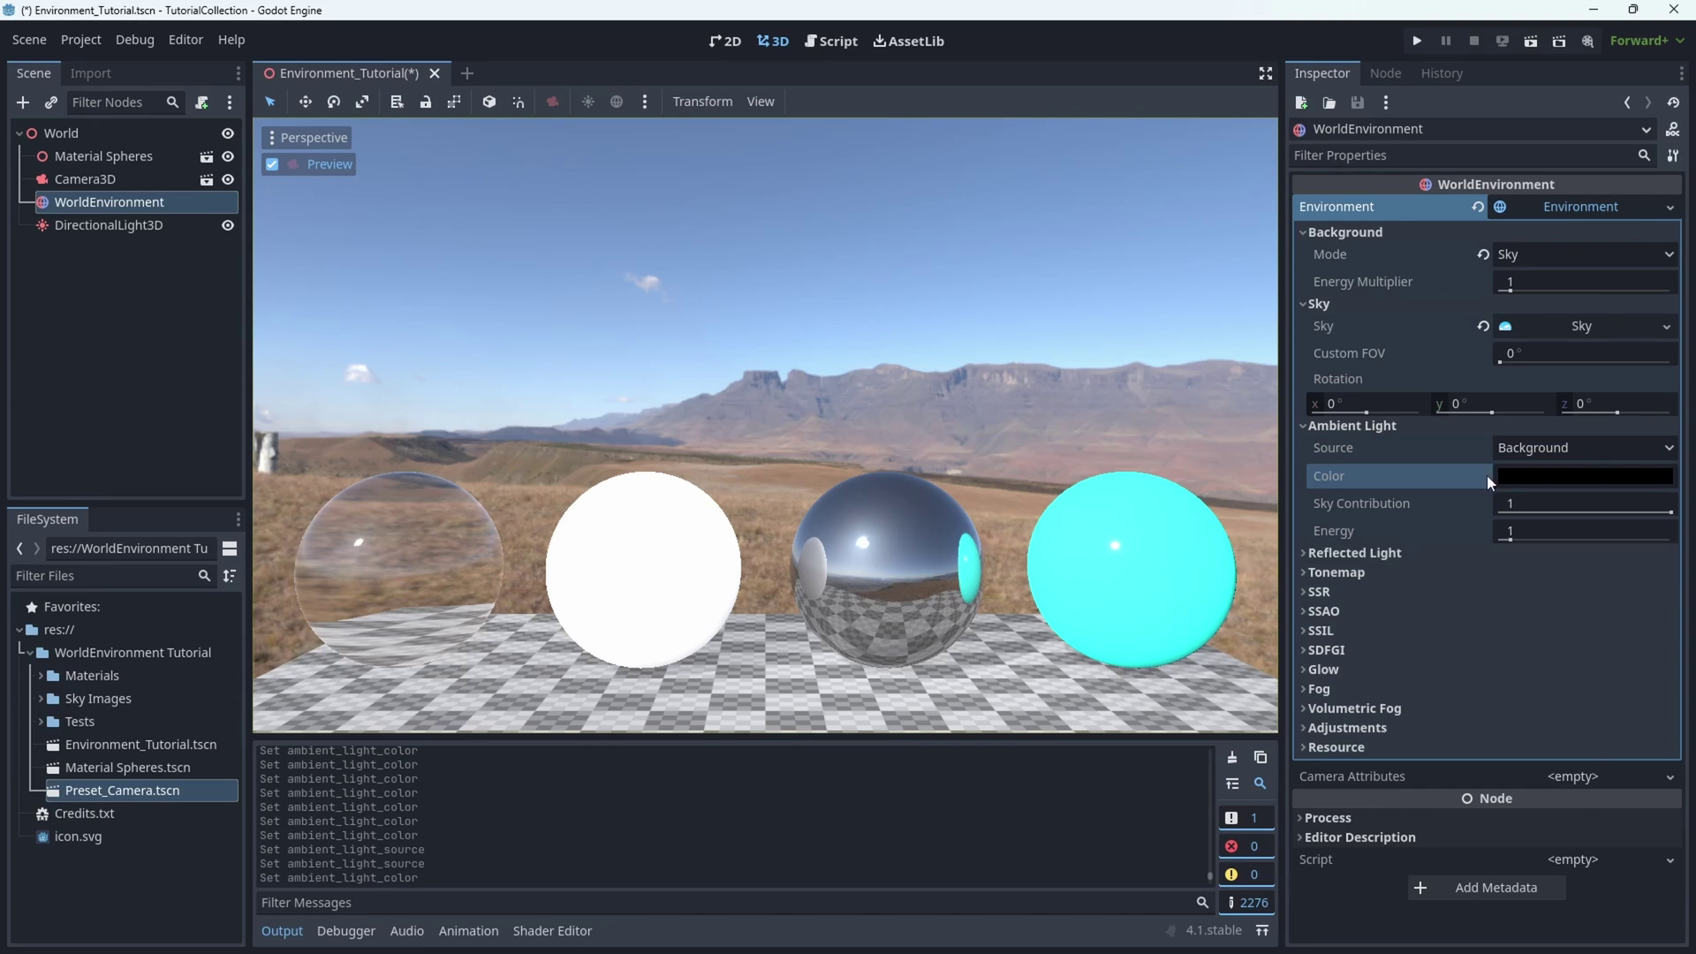
pyautogui.click(1350, 429)
pyautogui.click(1344, 442)
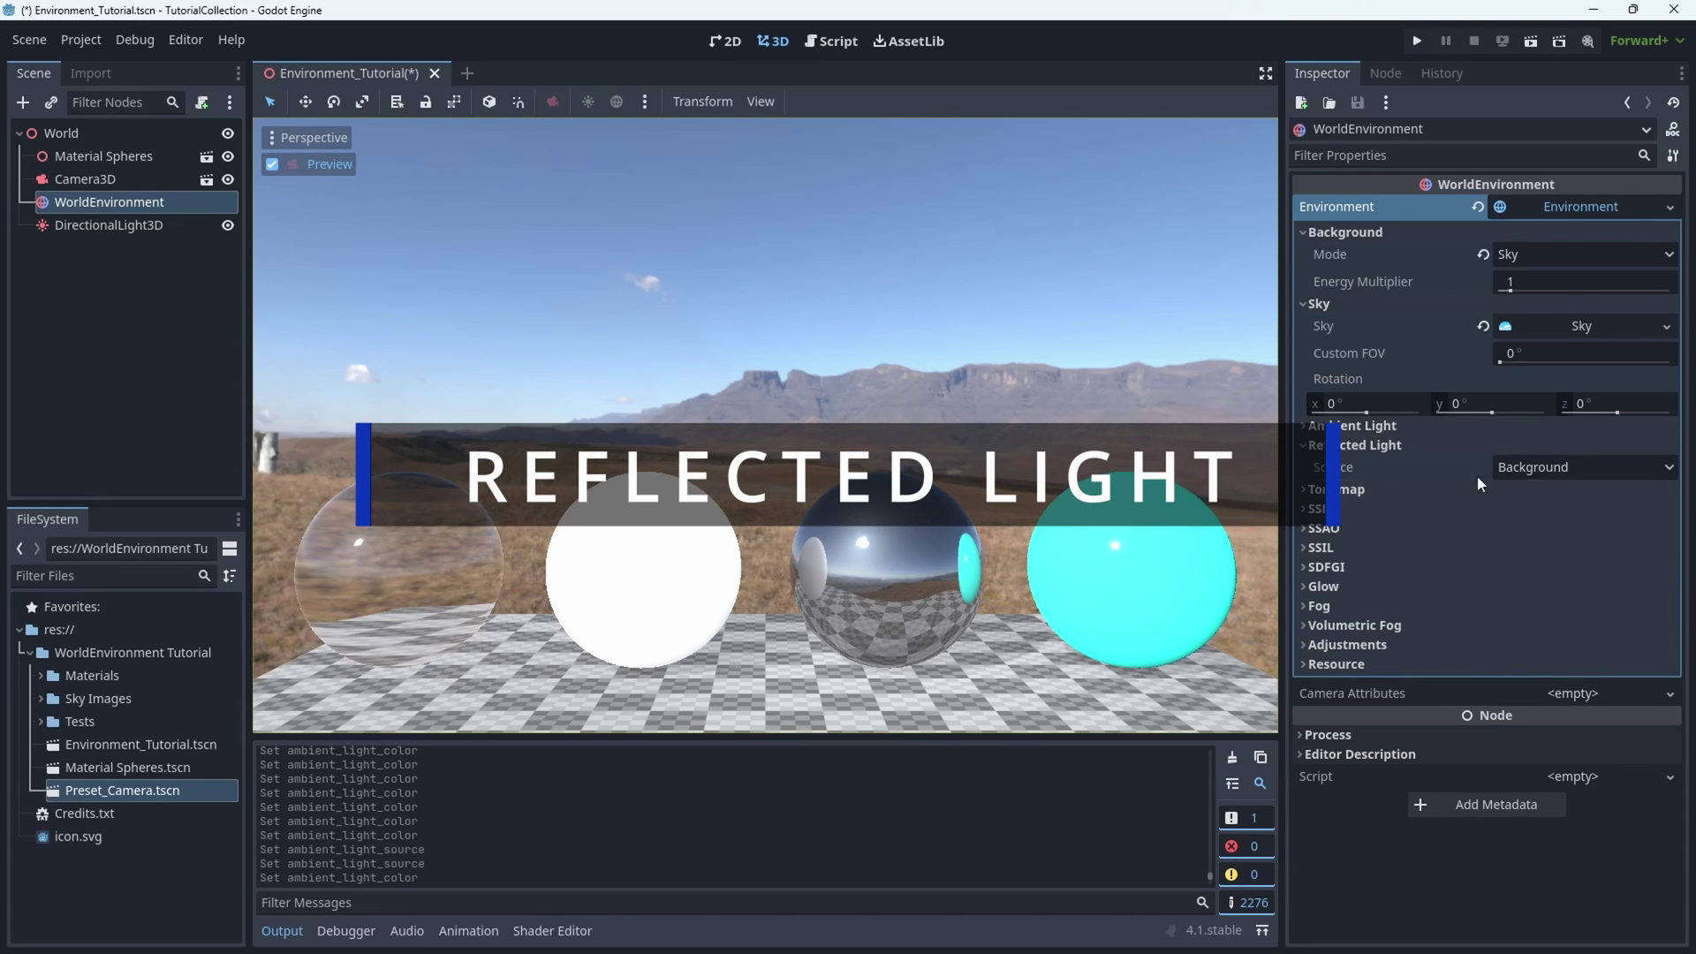
pyautogui.click(1523, 469)
pyautogui.click(1519, 512)
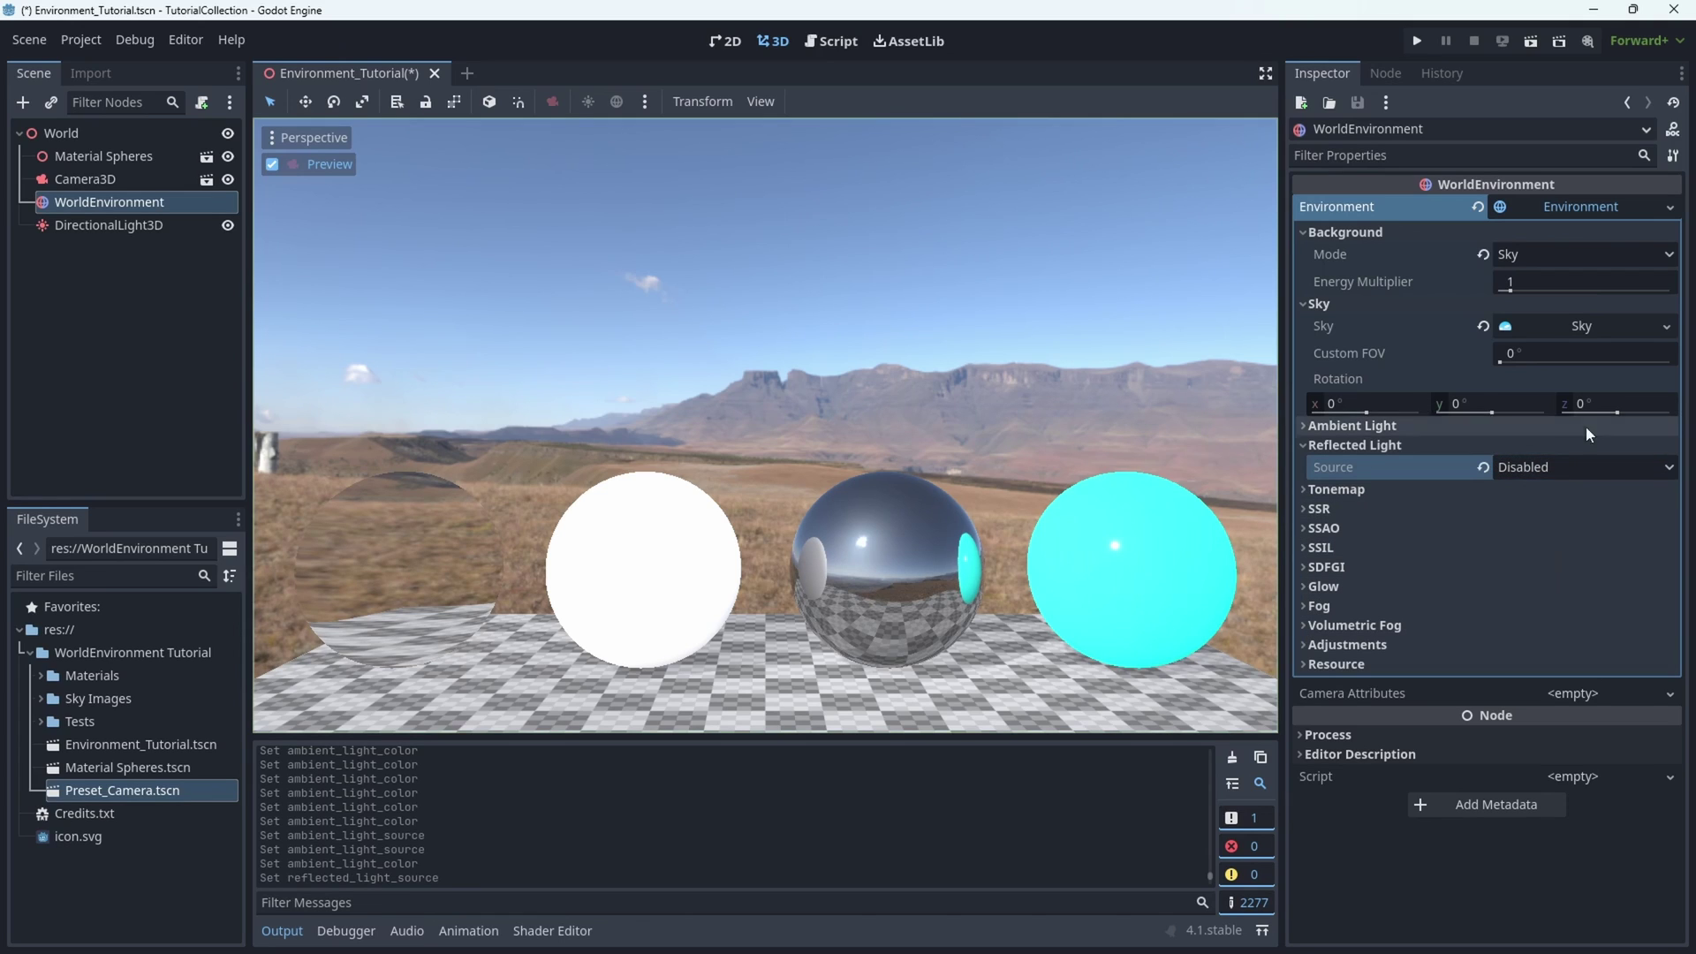
pyautogui.click(1540, 469)
pyautogui.click(1547, 494)
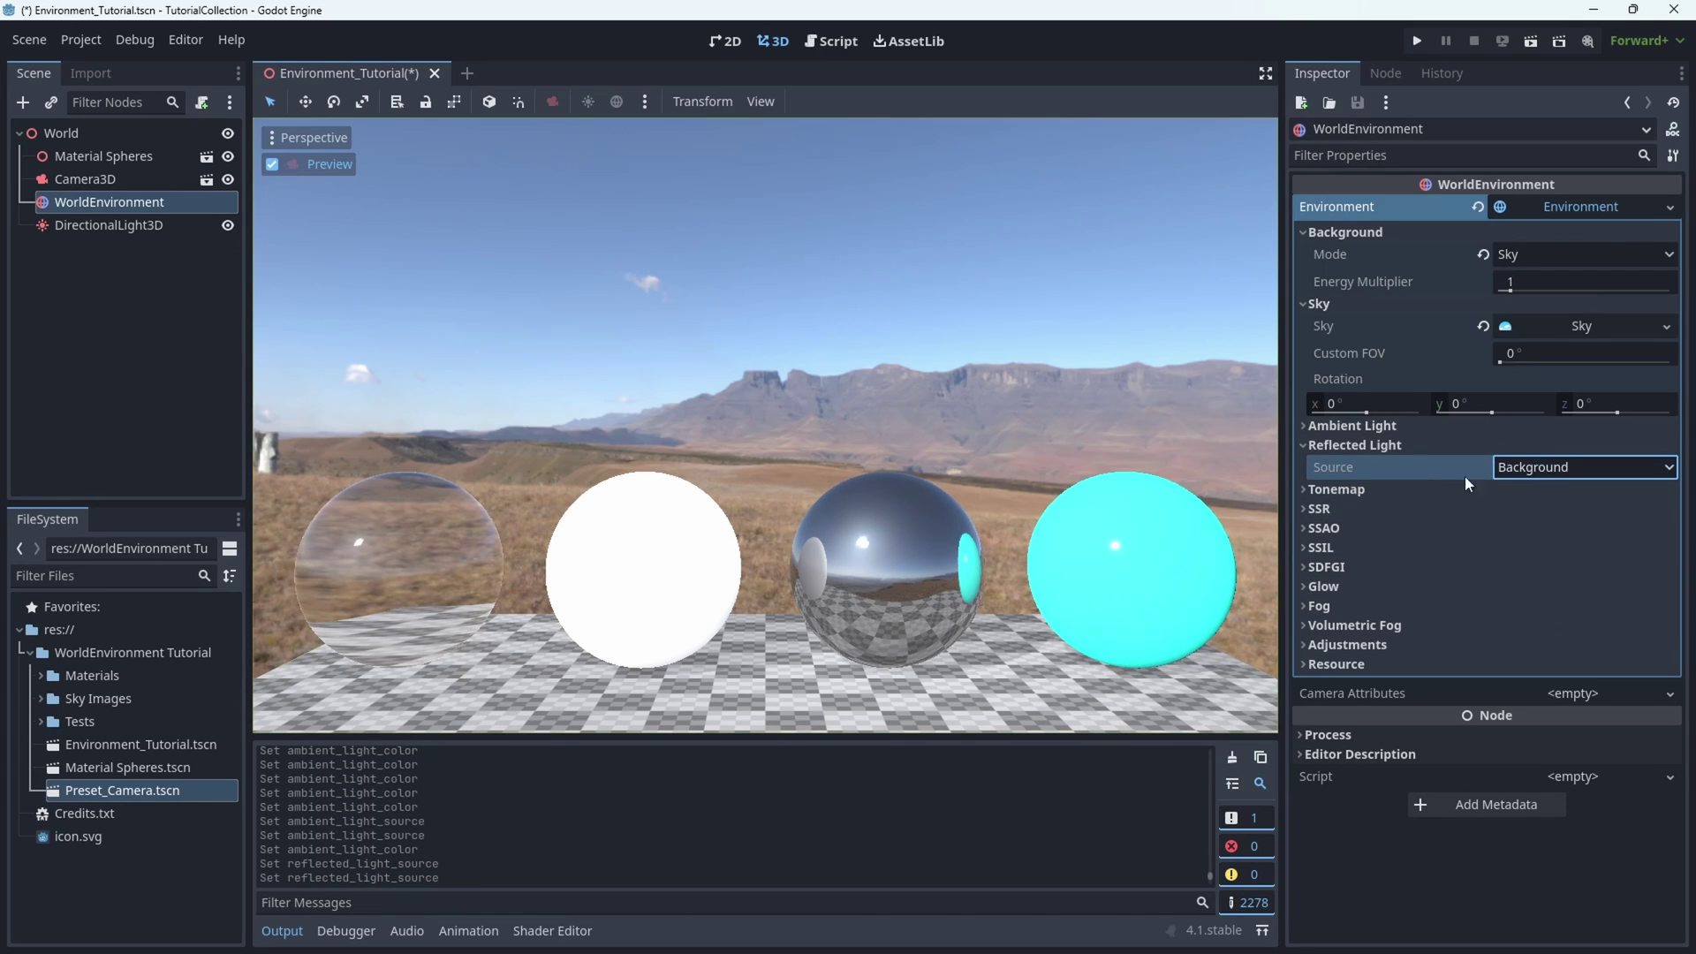
pyautogui.click(1503, 469)
pyautogui.click(1541, 539)
pyautogui.click(1554, 468)
pyautogui.click(1548, 487)
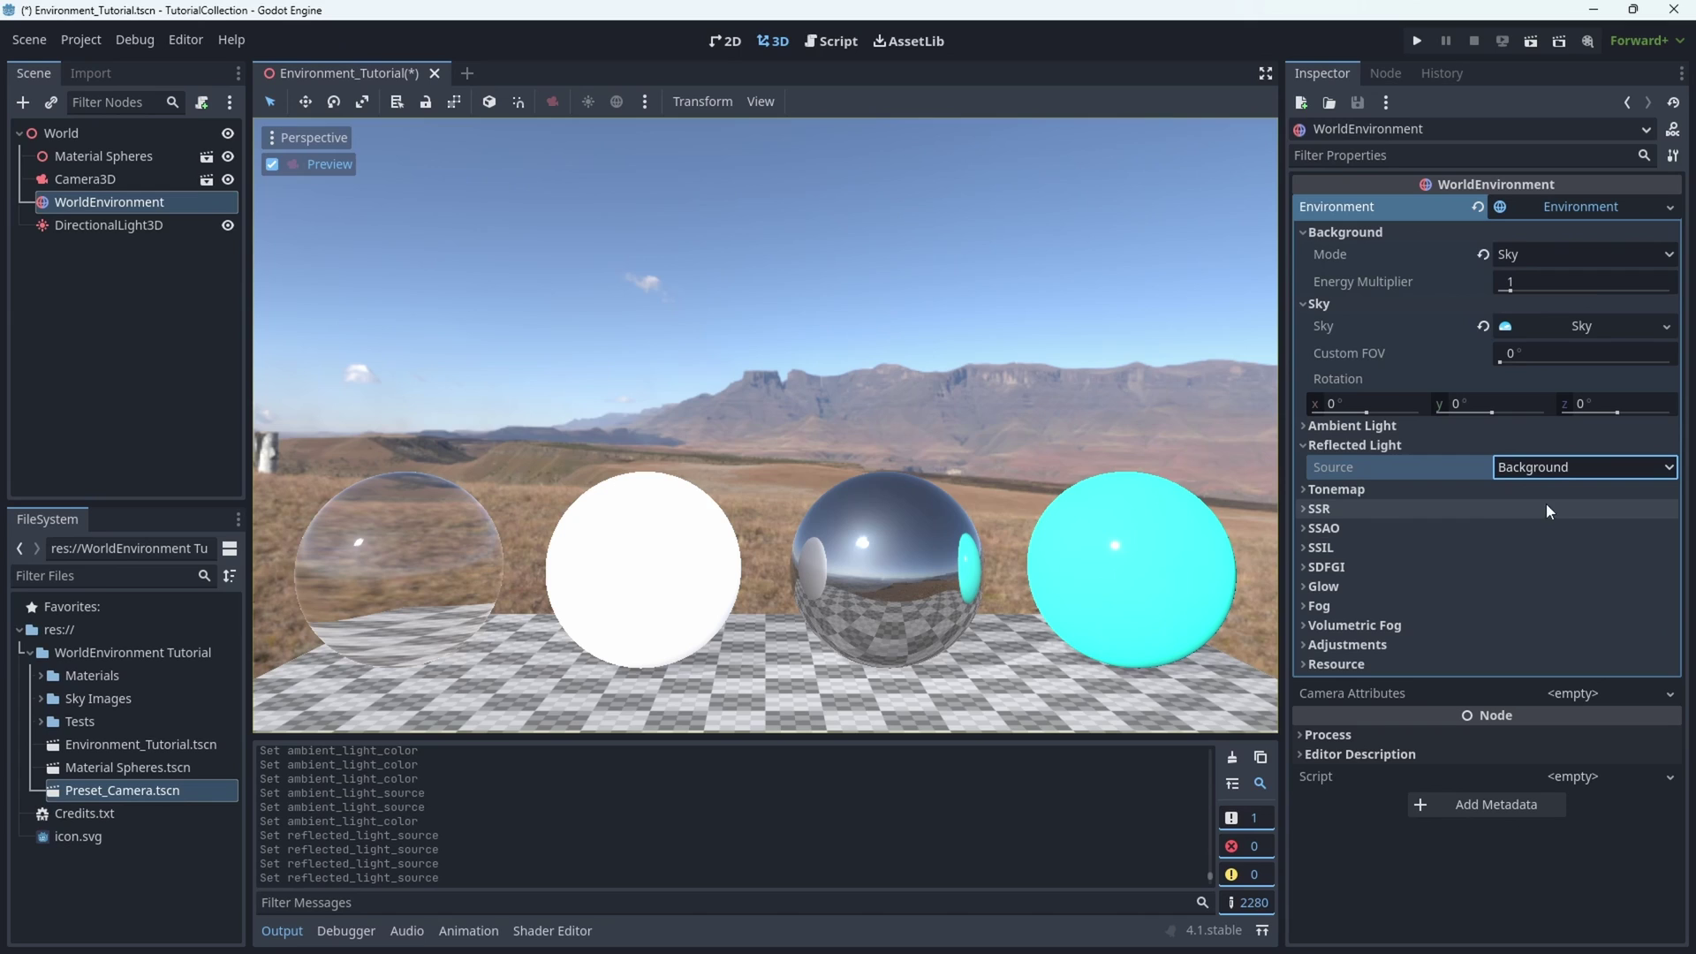
# Step: Compare the Reinhard, Filmic and ACES tonemap modes, settling on Filmic
pyautogui.click(1363, 446)
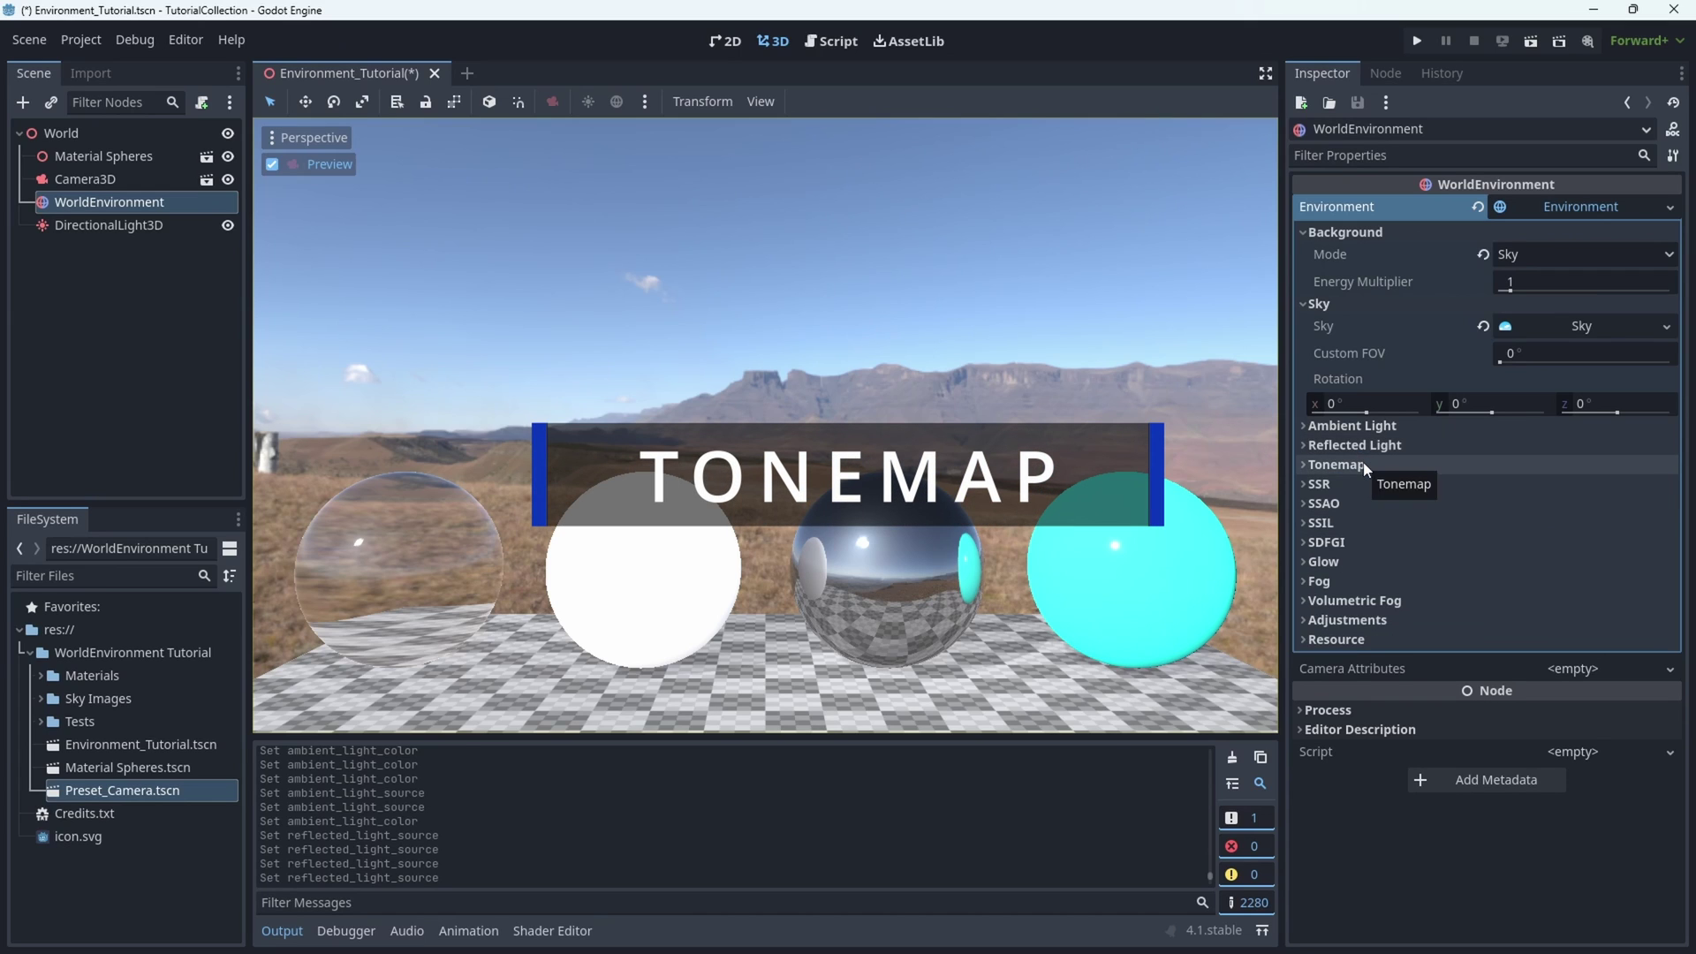
pyautogui.click(1364, 465)
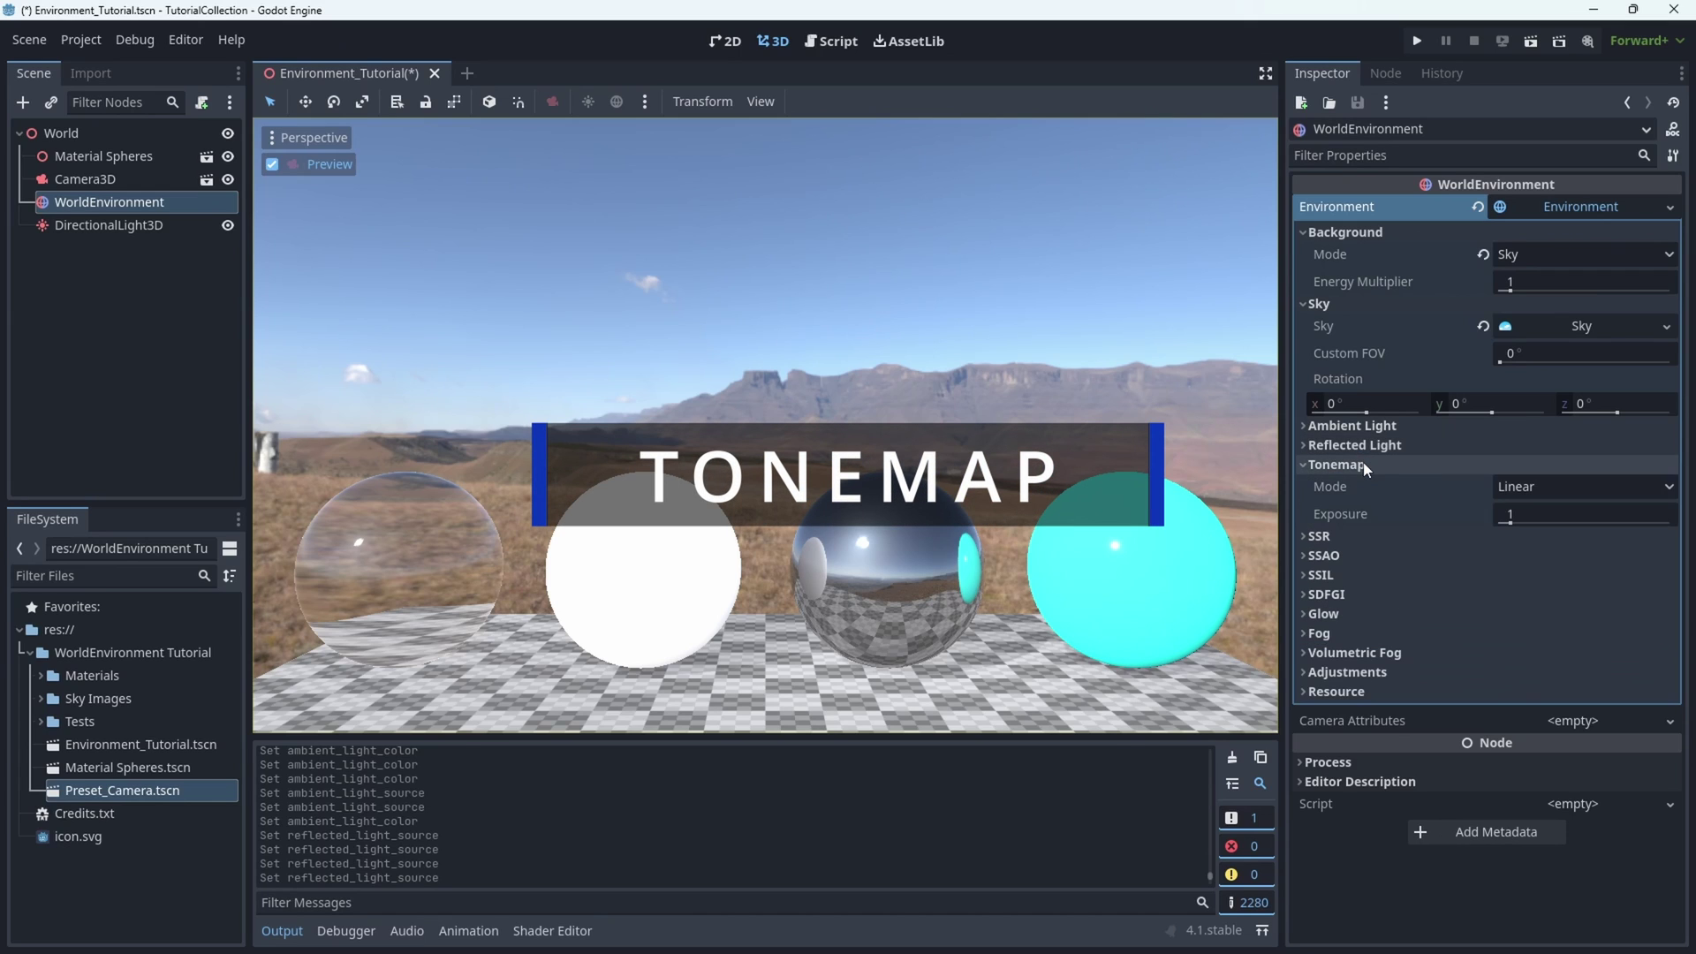
pyautogui.click(1519, 488)
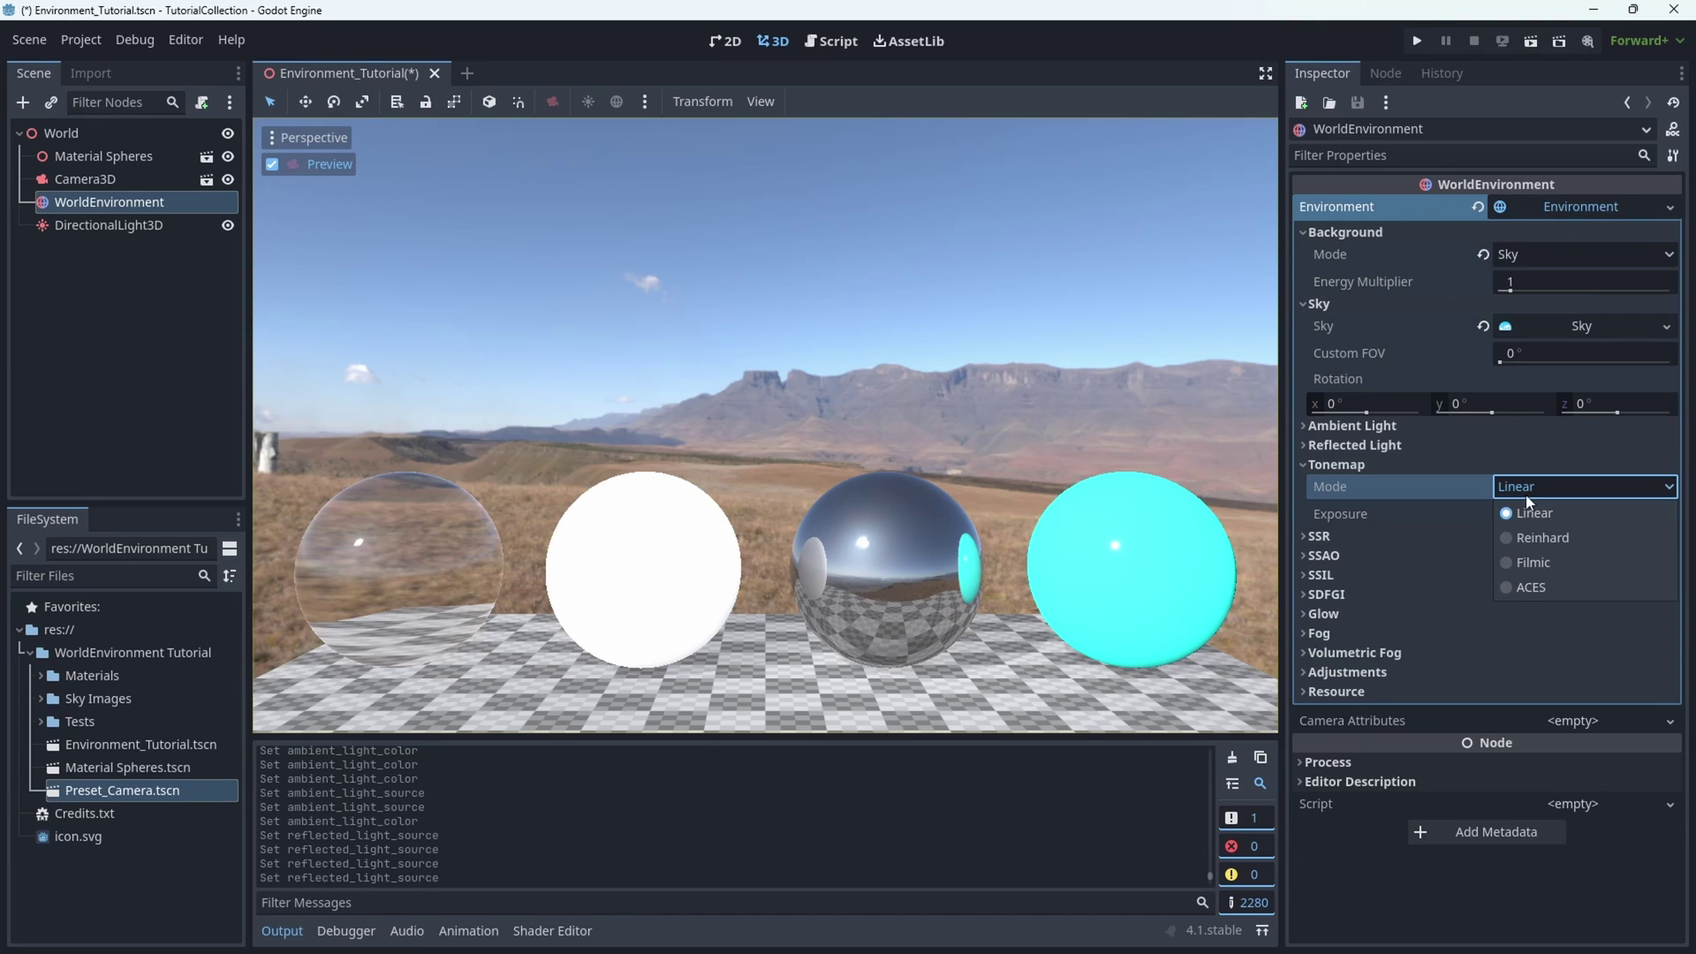
pyautogui.click(1550, 541)
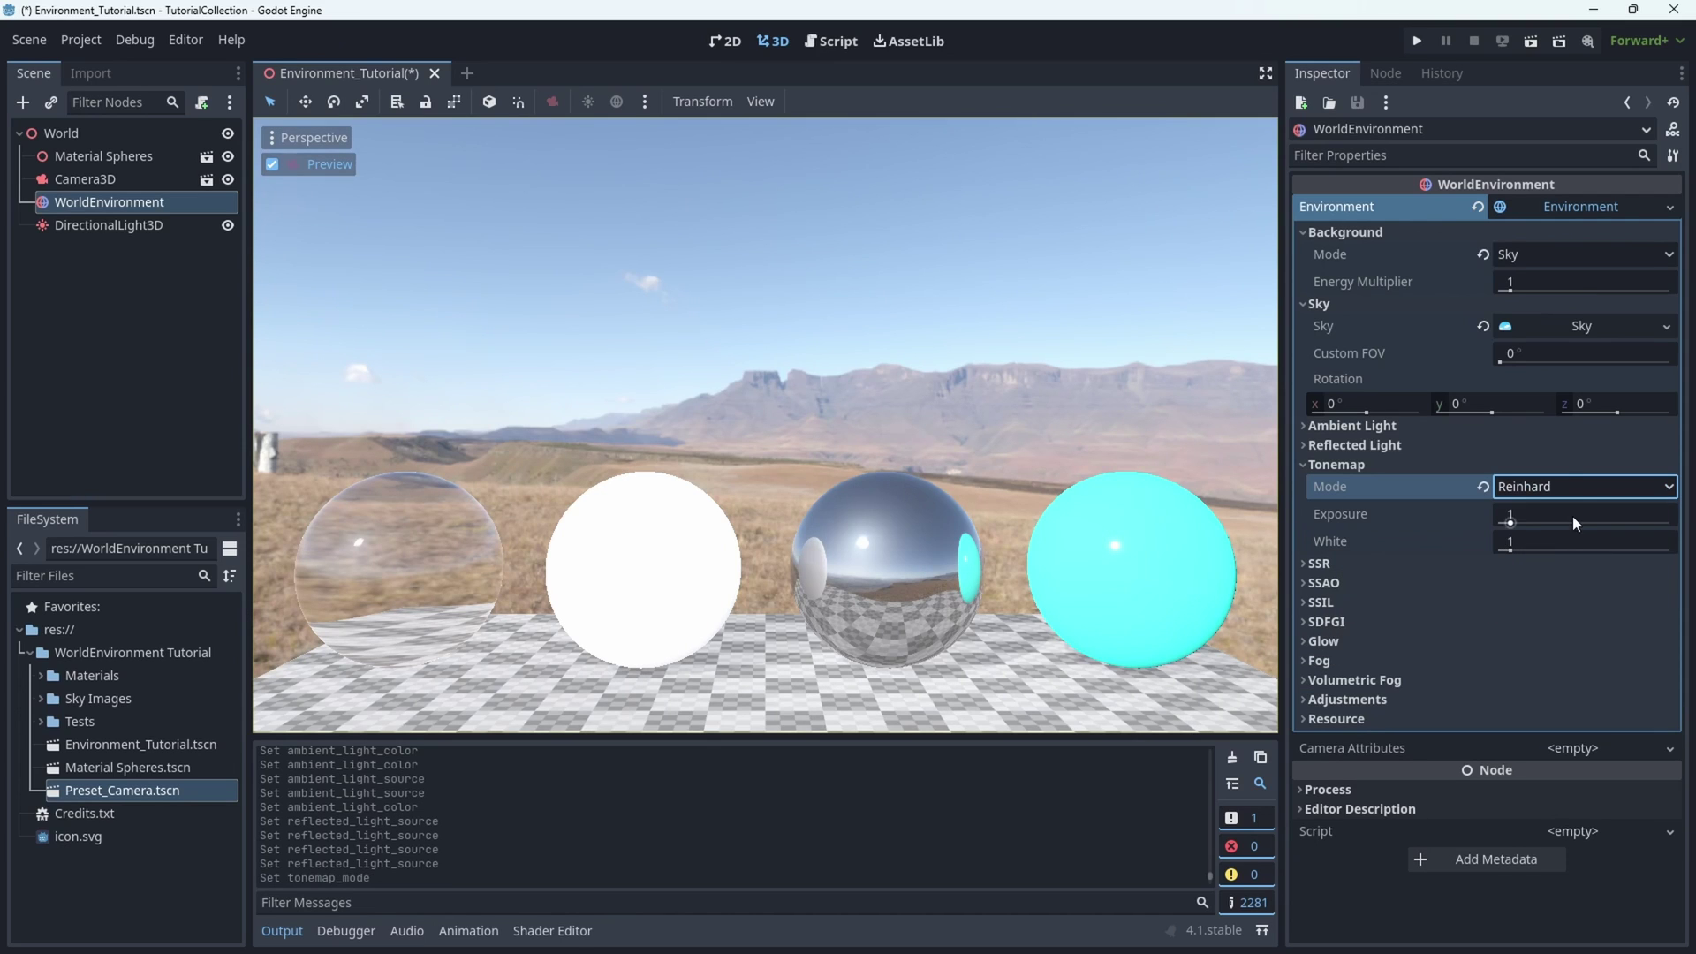
pyautogui.click(1566, 481)
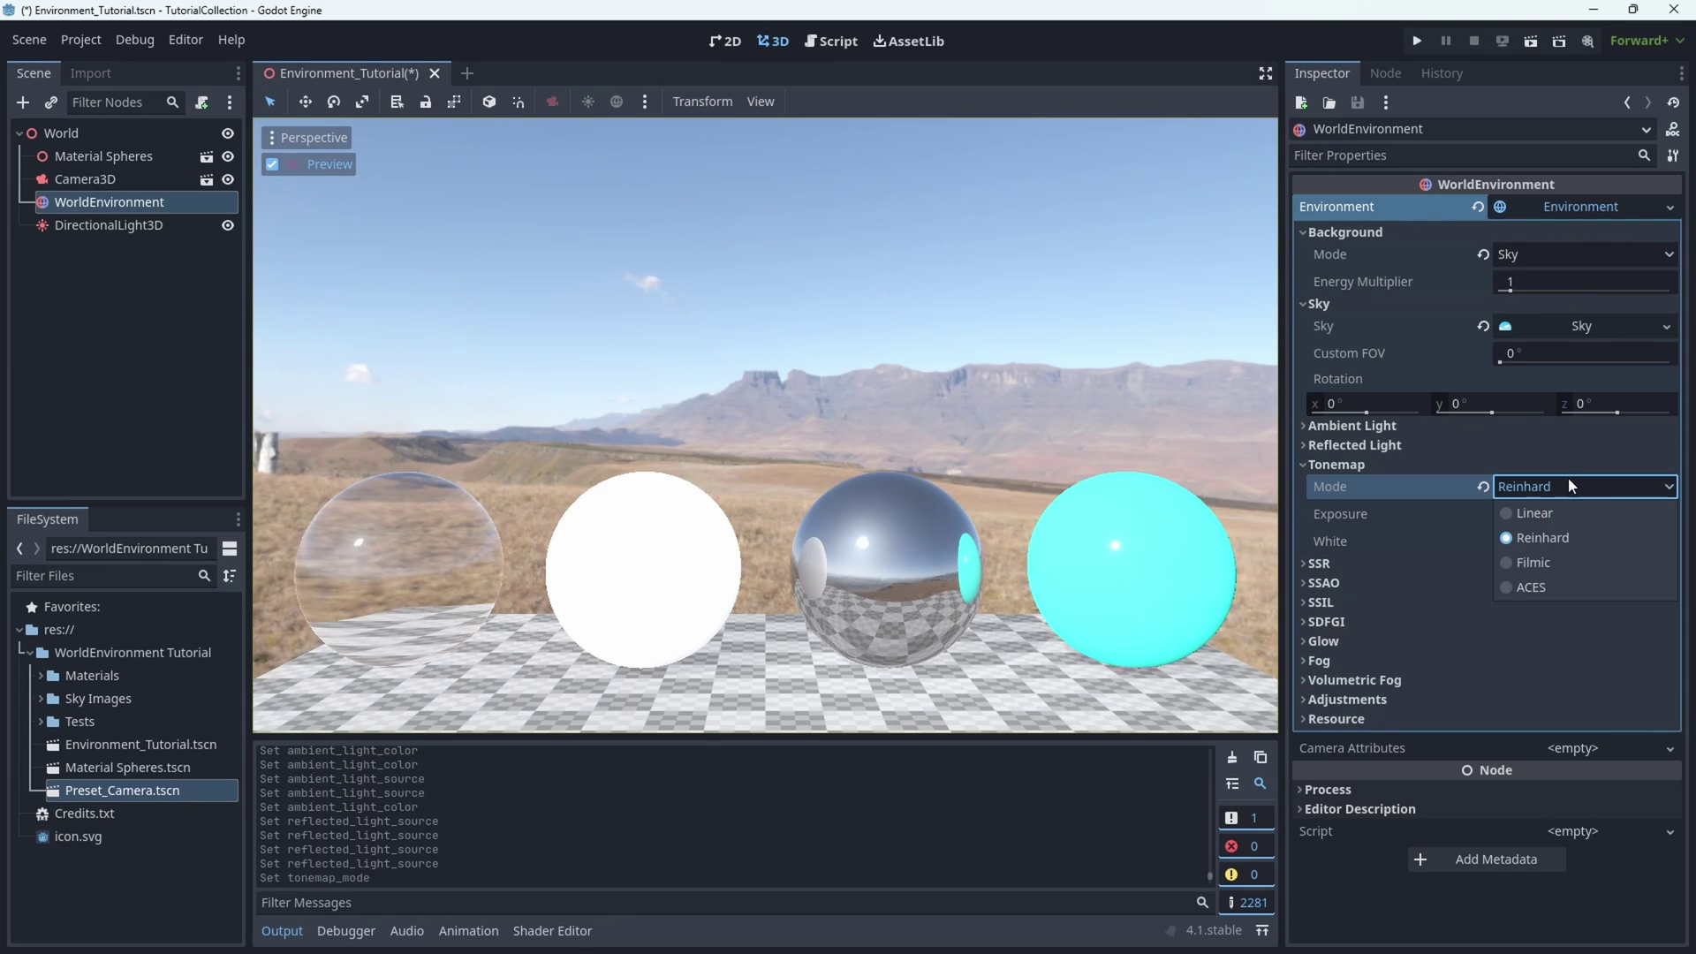
pyautogui.click(1571, 562)
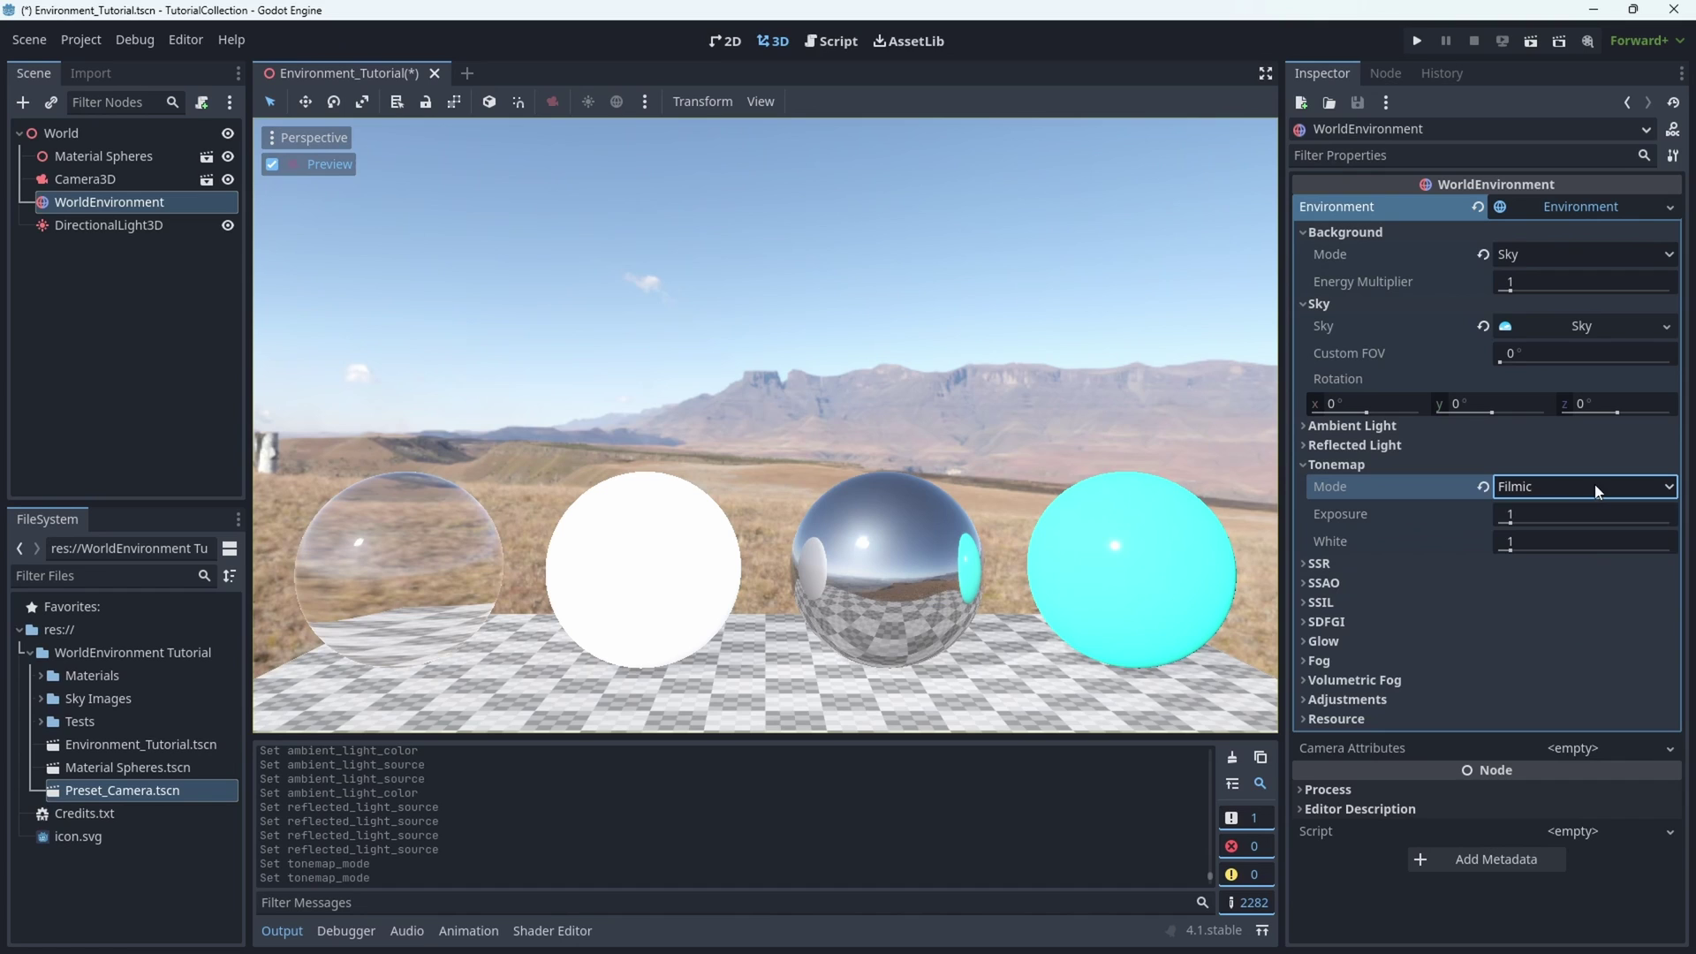
pyautogui.click(1593, 484)
pyautogui.click(1598, 587)
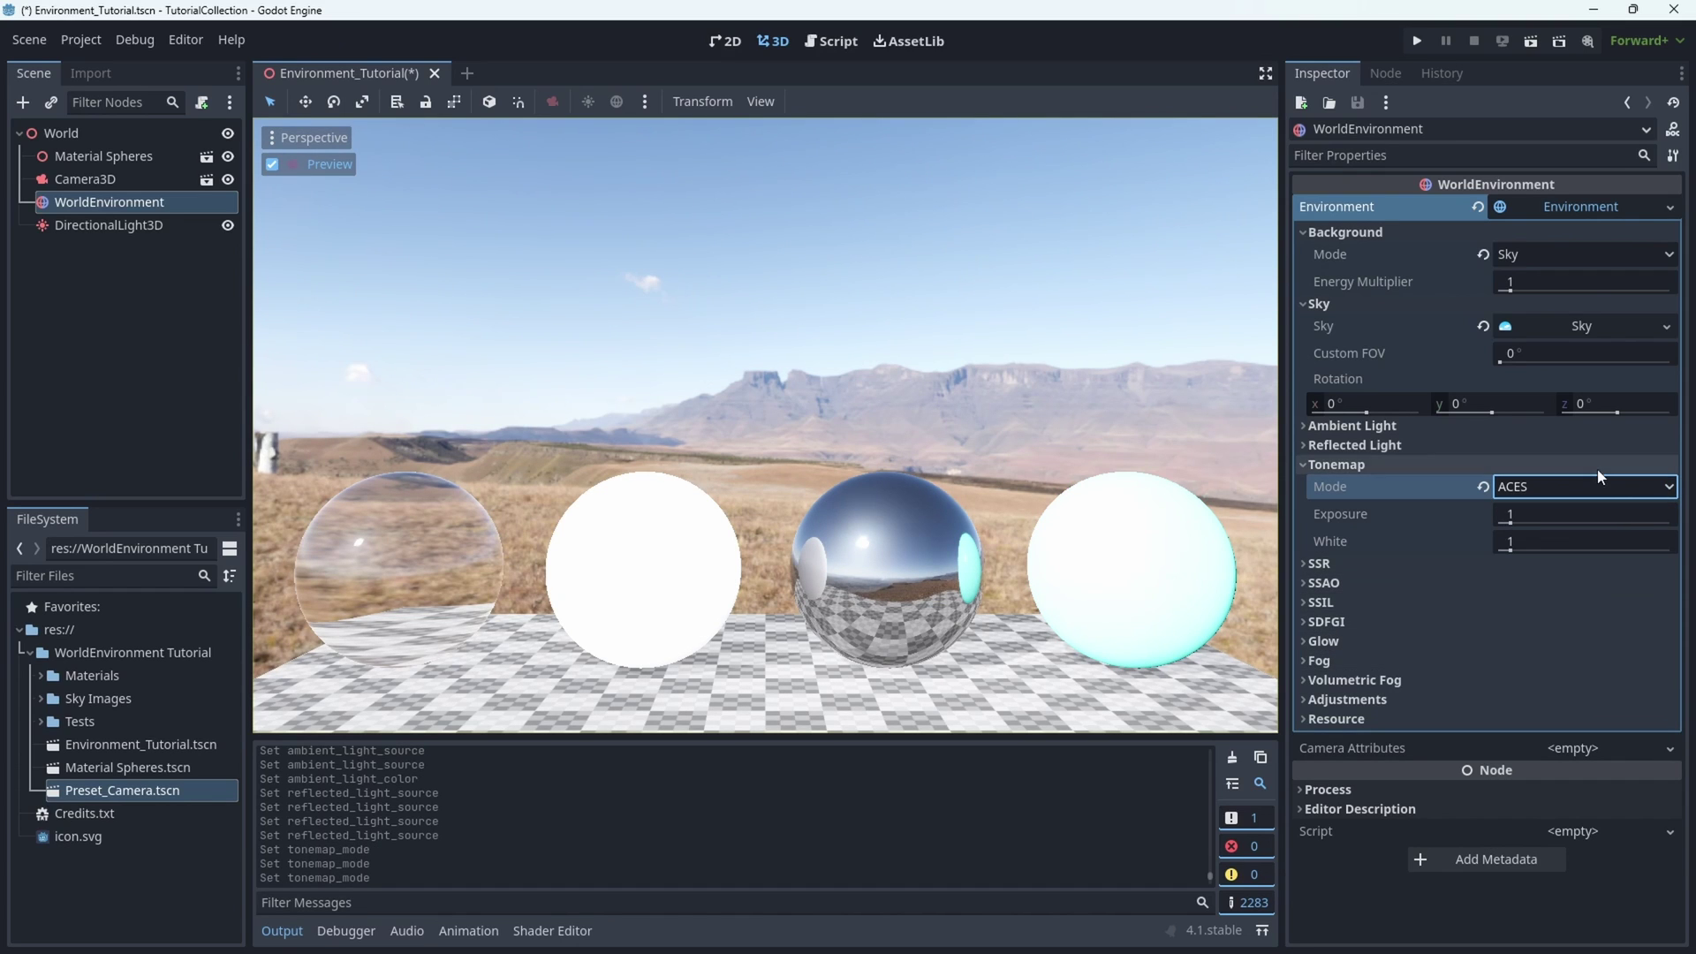
pyautogui.click(1597, 486)
pyautogui.click(1594, 566)
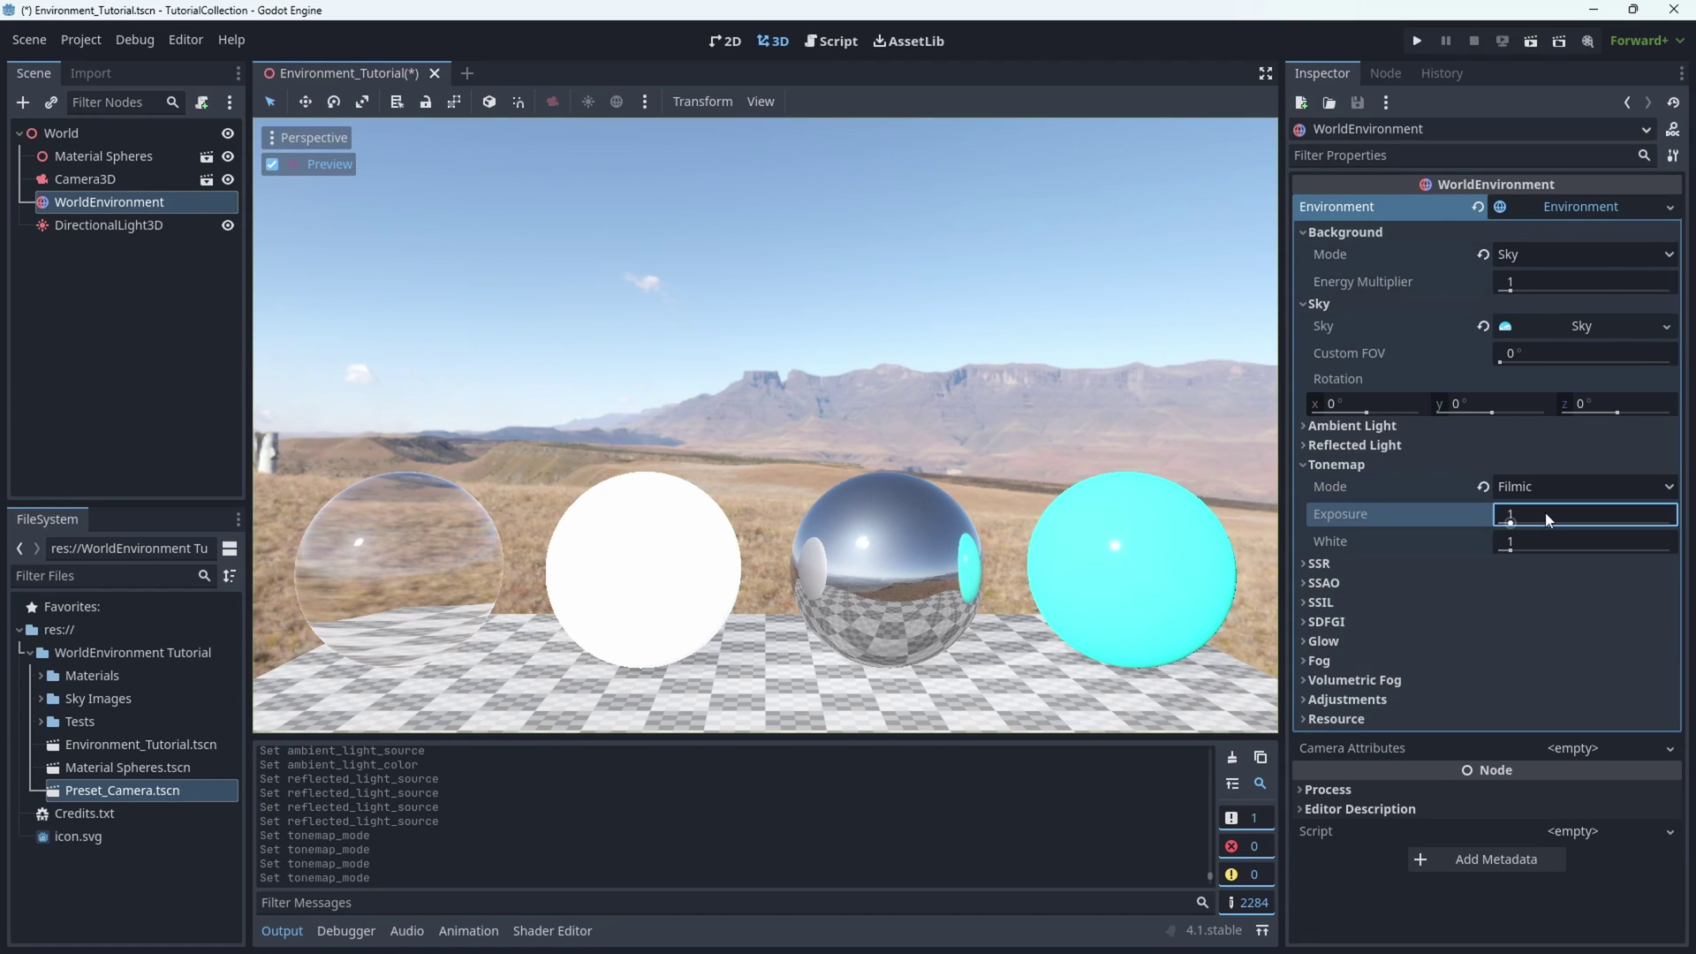
# Step: Try Exposure 0.55 with Linear and Reinhard, then restore Filmic with White and Exposure at 1
pyautogui.moveTo(1545, 511); pyautogui.dragTo(1616, 539)
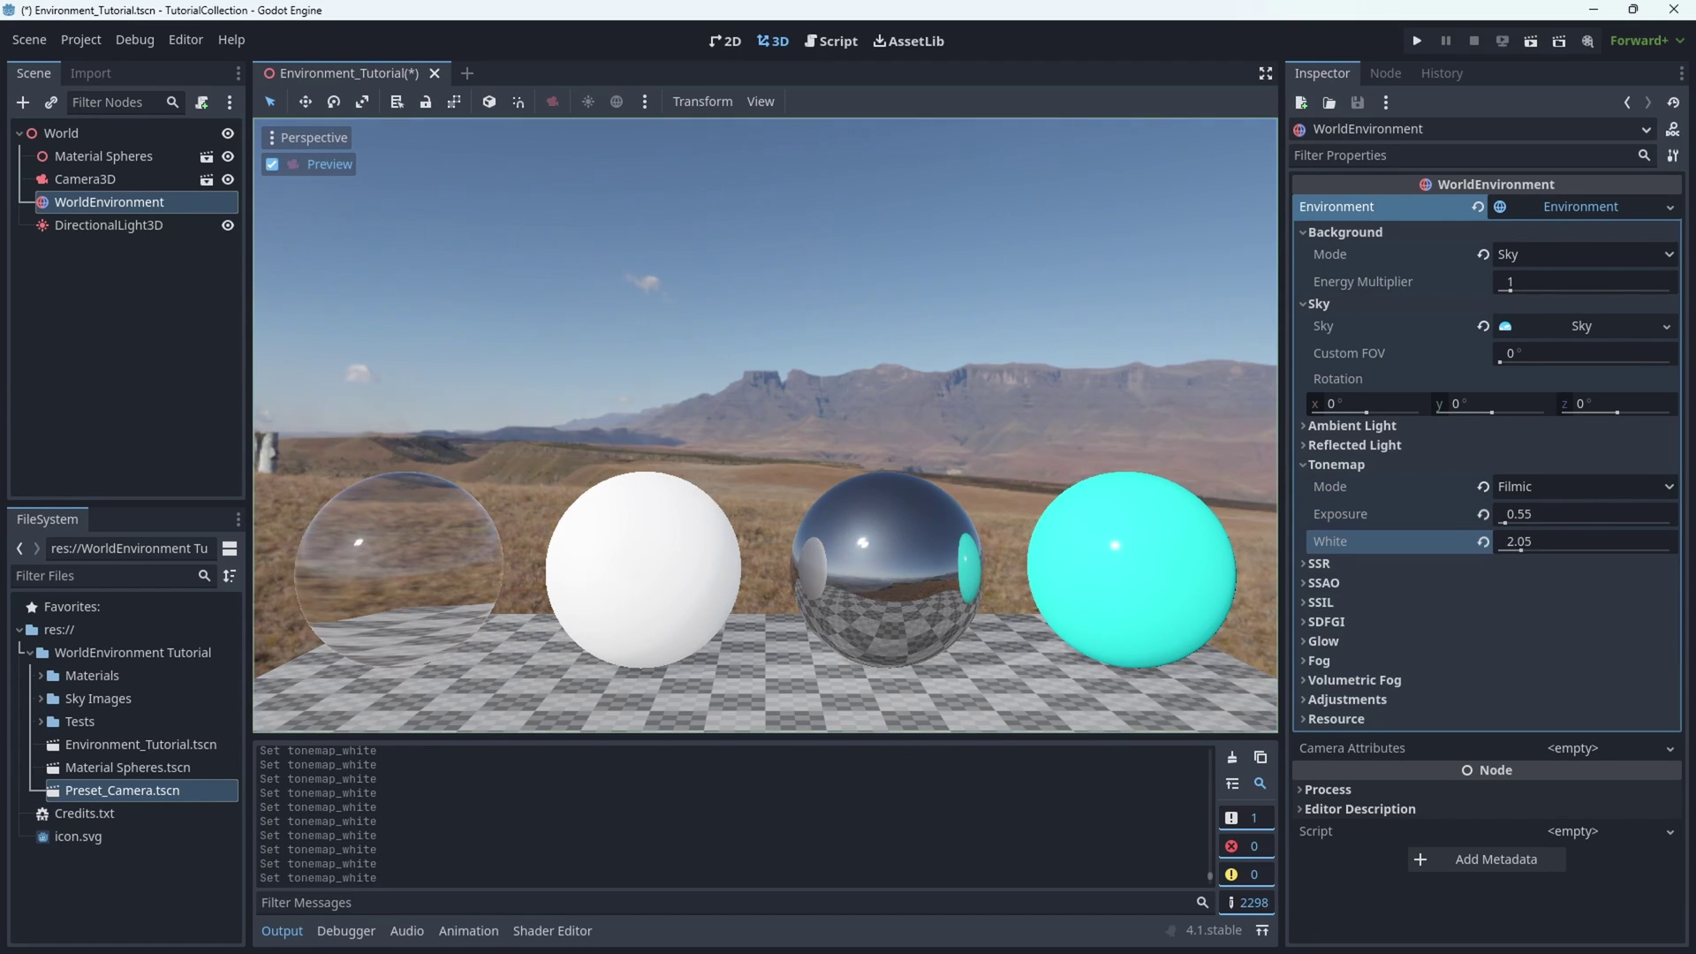
pyautogui.click(1514, 486)
pyautogui.click(1529, 512)
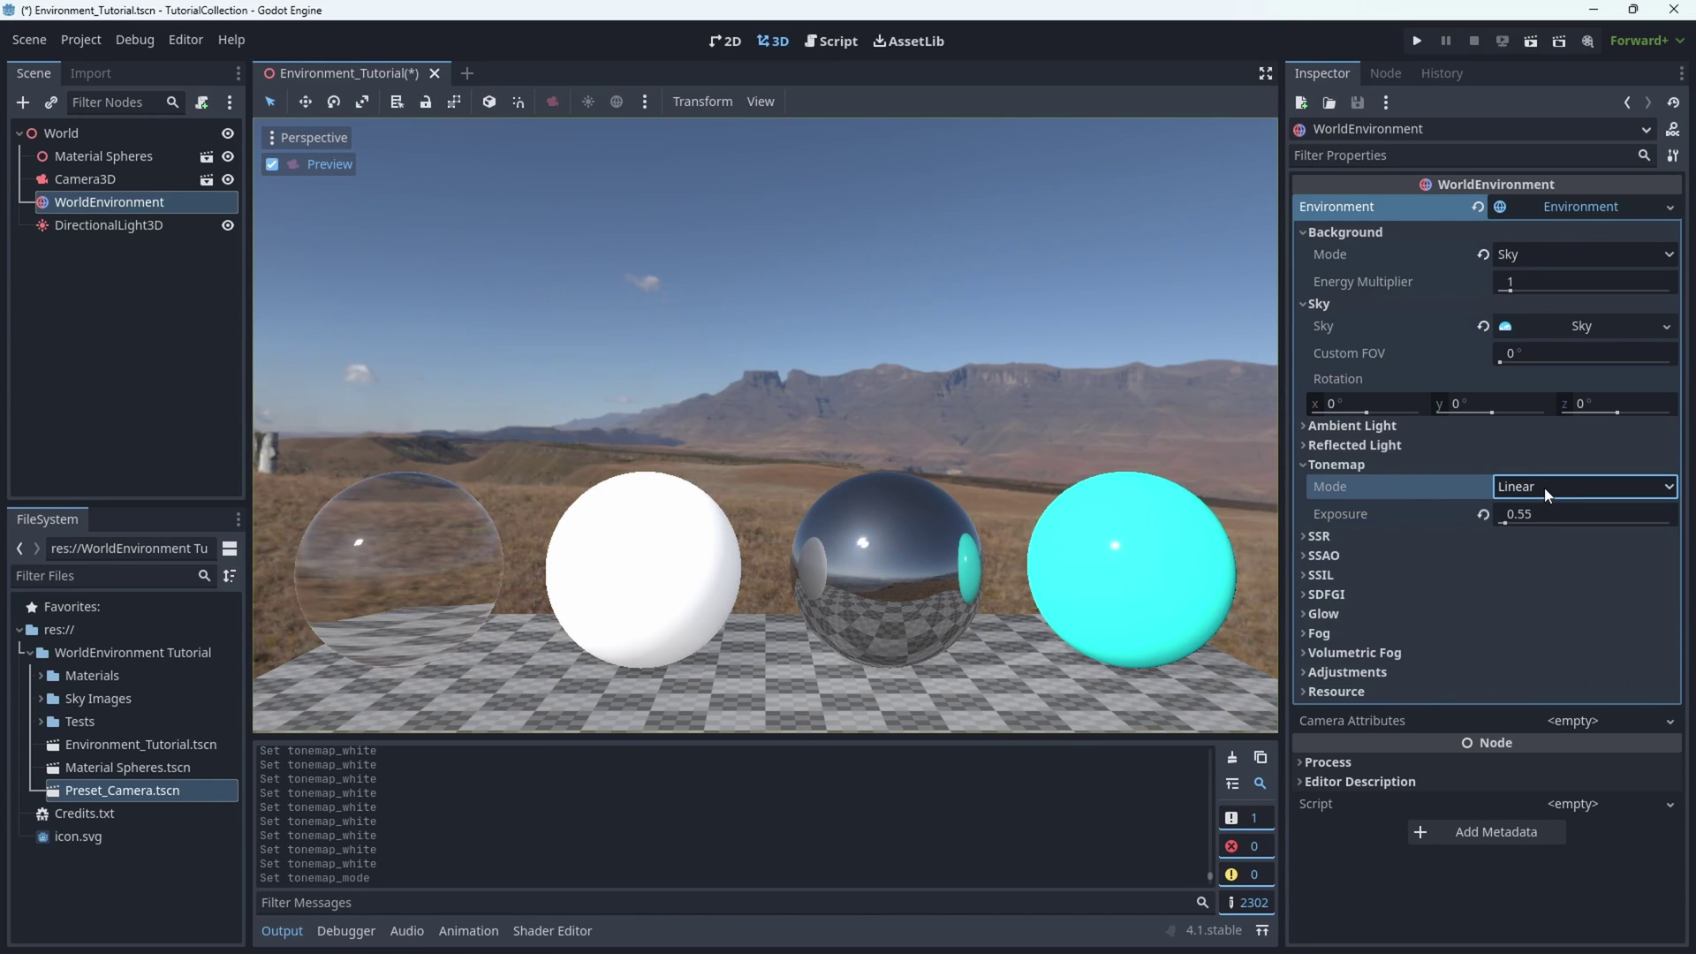
pyautogui.click(1544, 485)
pyautogui.click(1549, 537)
pyautogui.click(1563, 487)
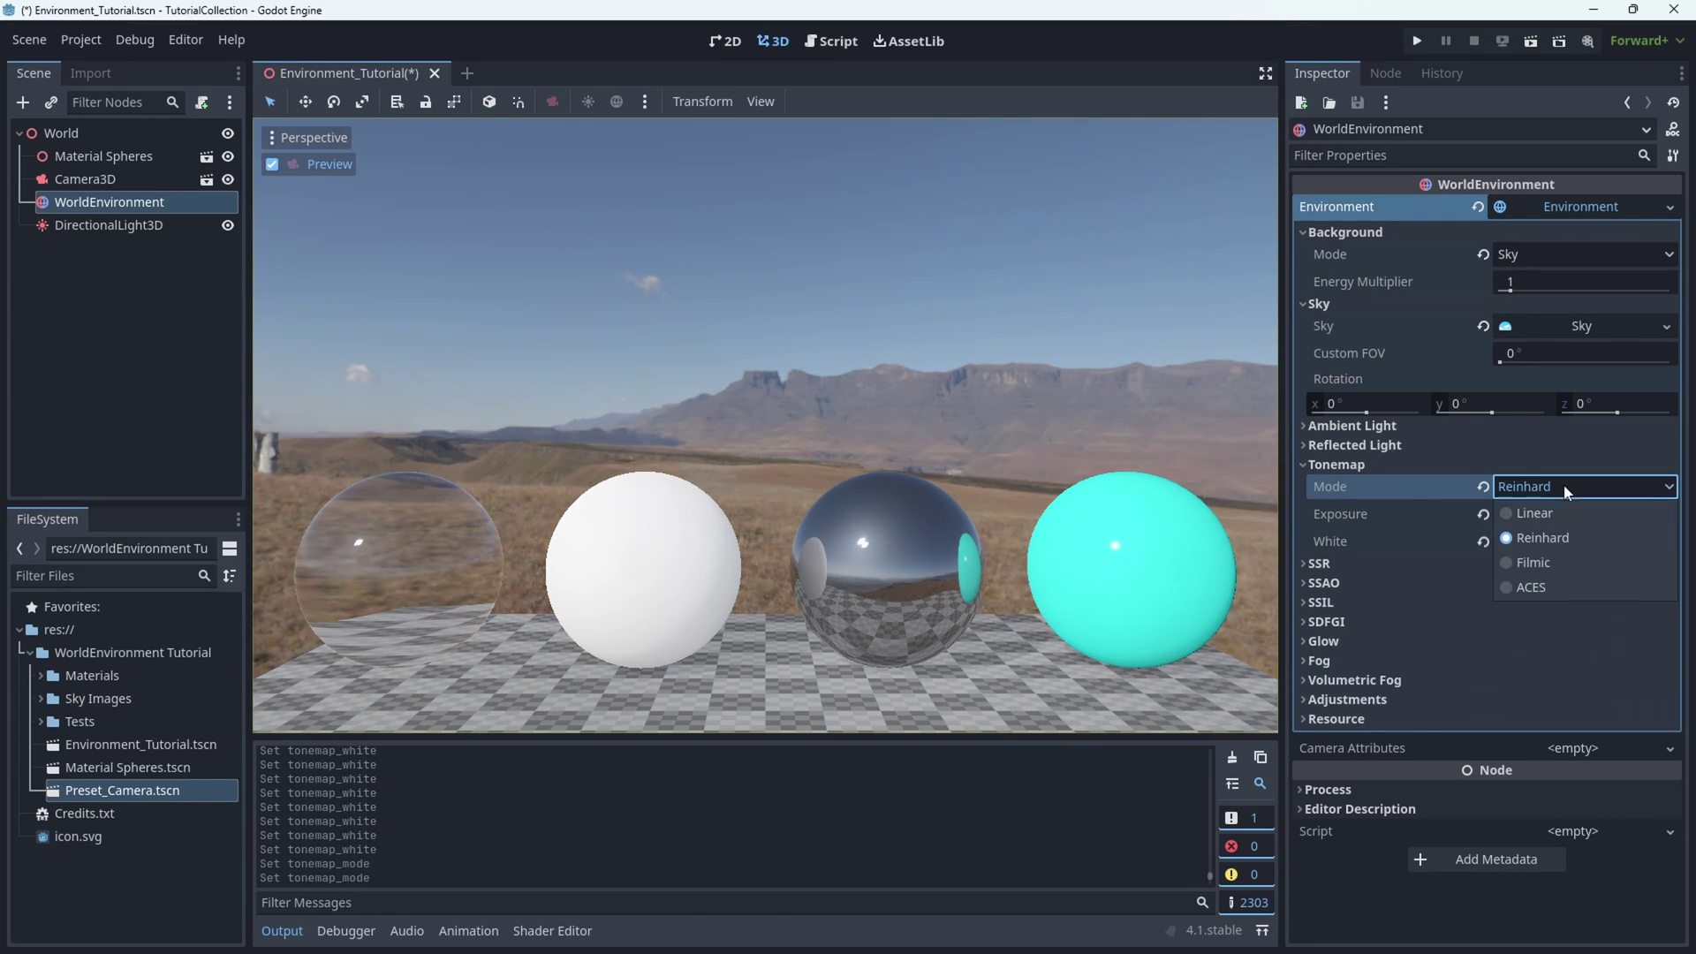
pyautogui.click(1544, 557)
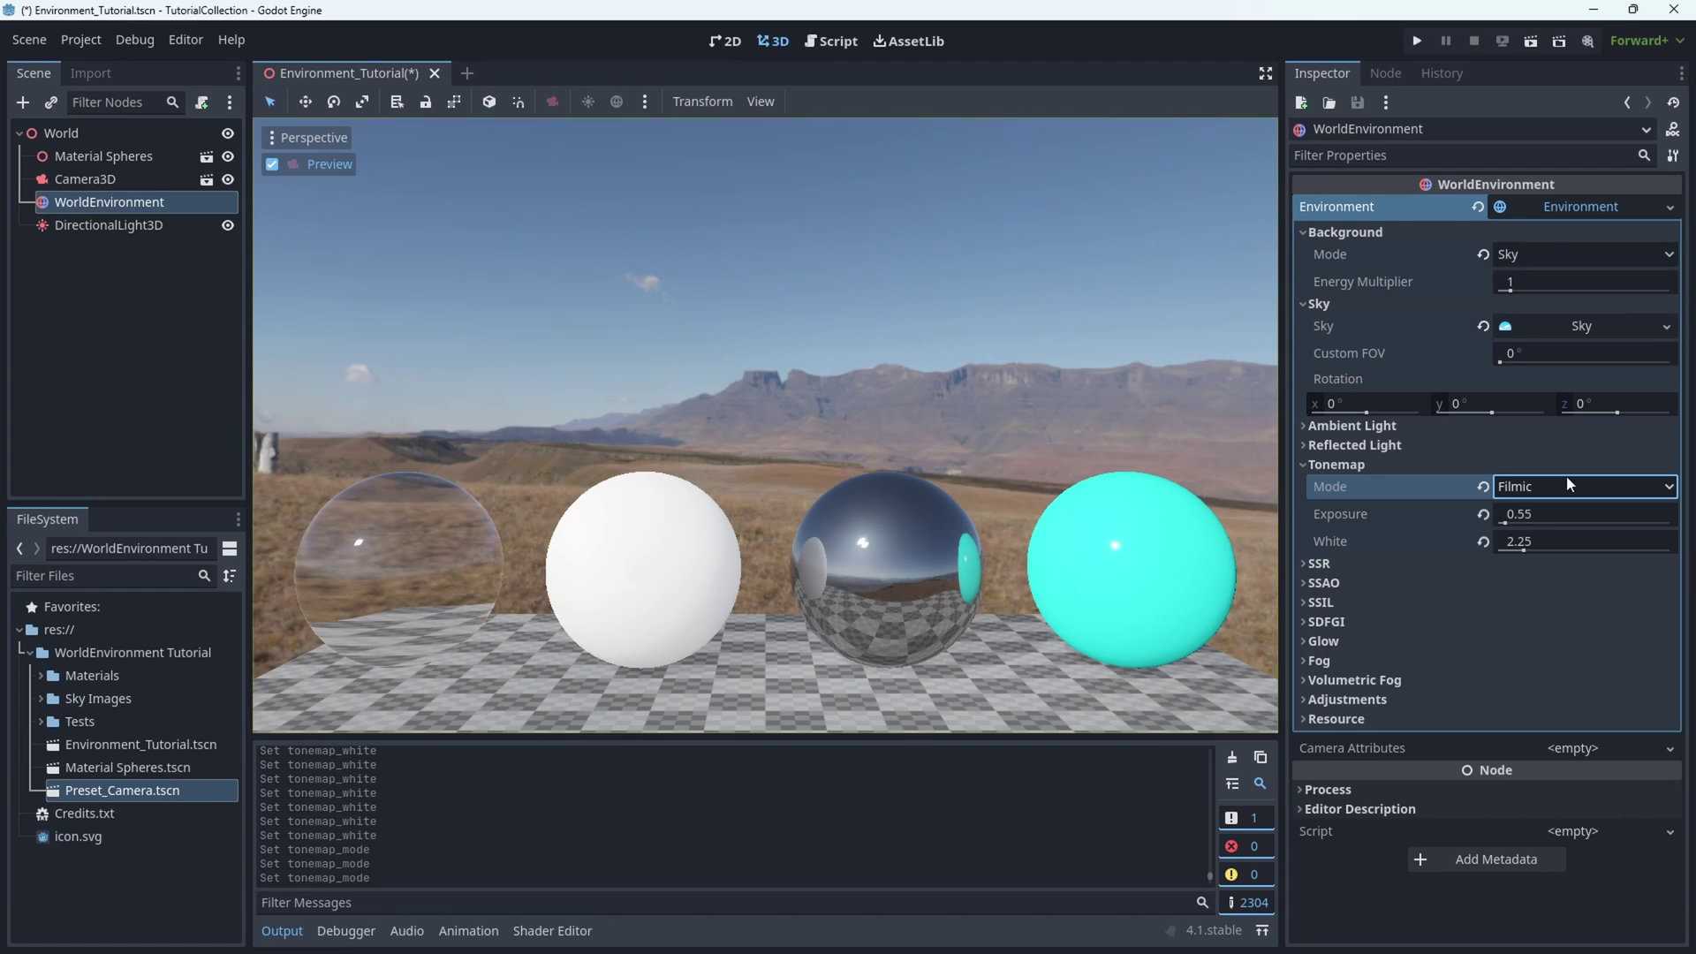
pyautogui.click(1568, 485)
pyautogui.click(1551, 514)
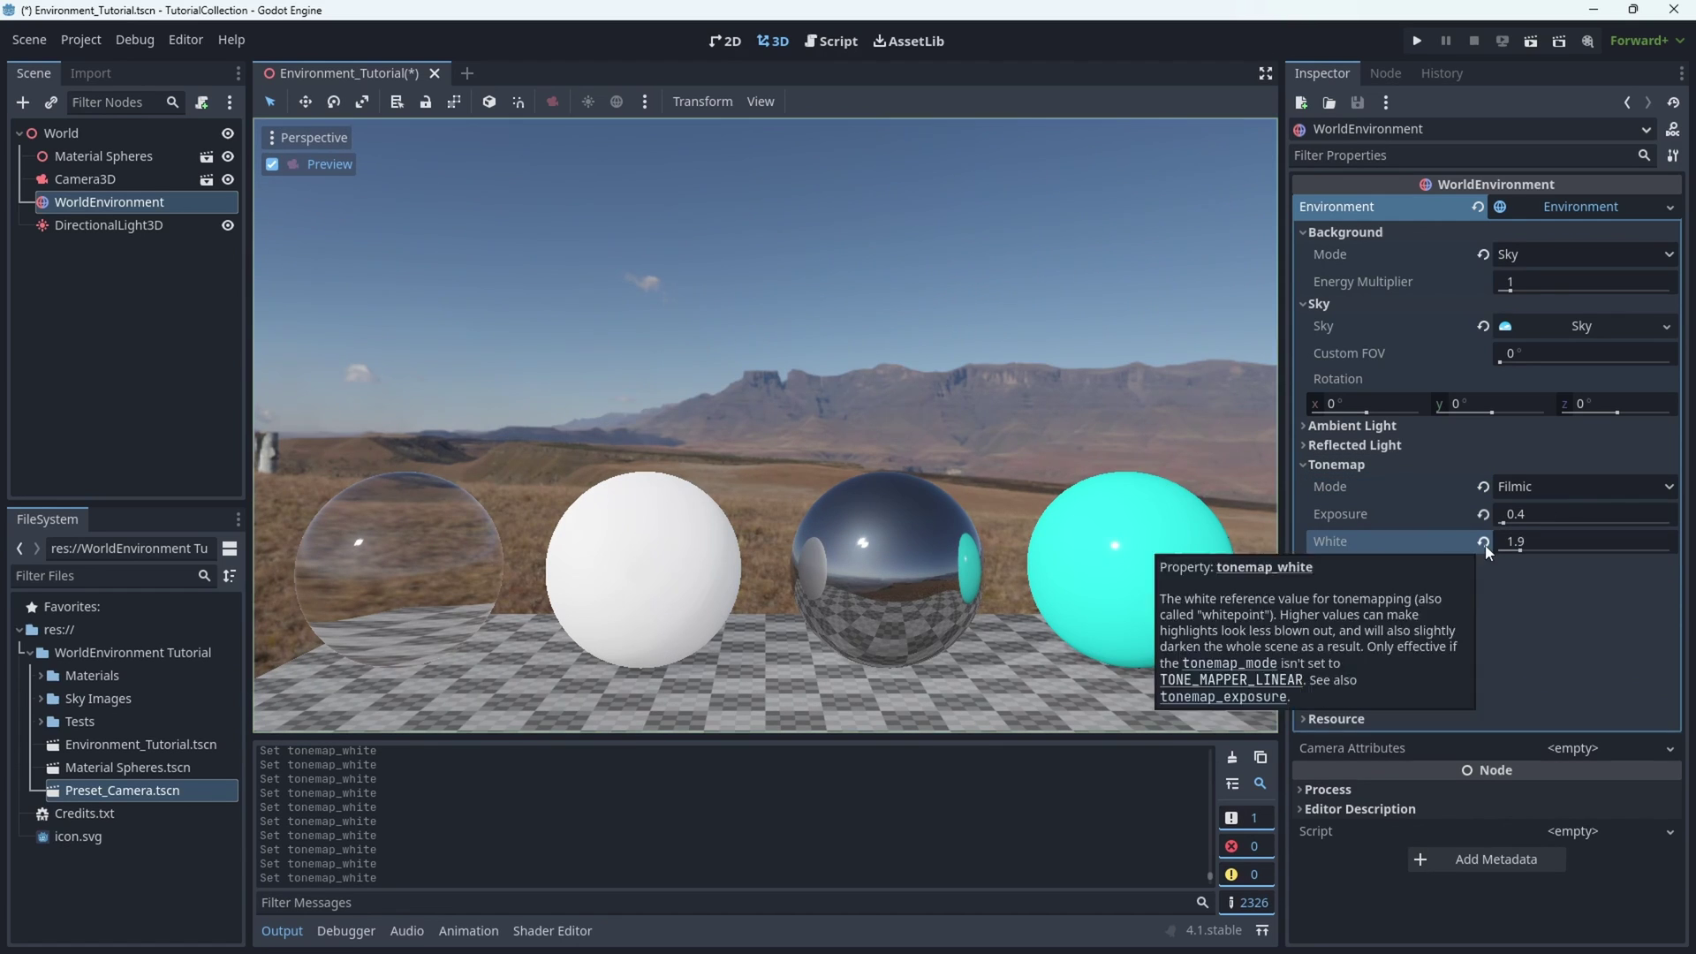
pyautogui.click(1483, 542)
pyautogui.click(1483, 515)
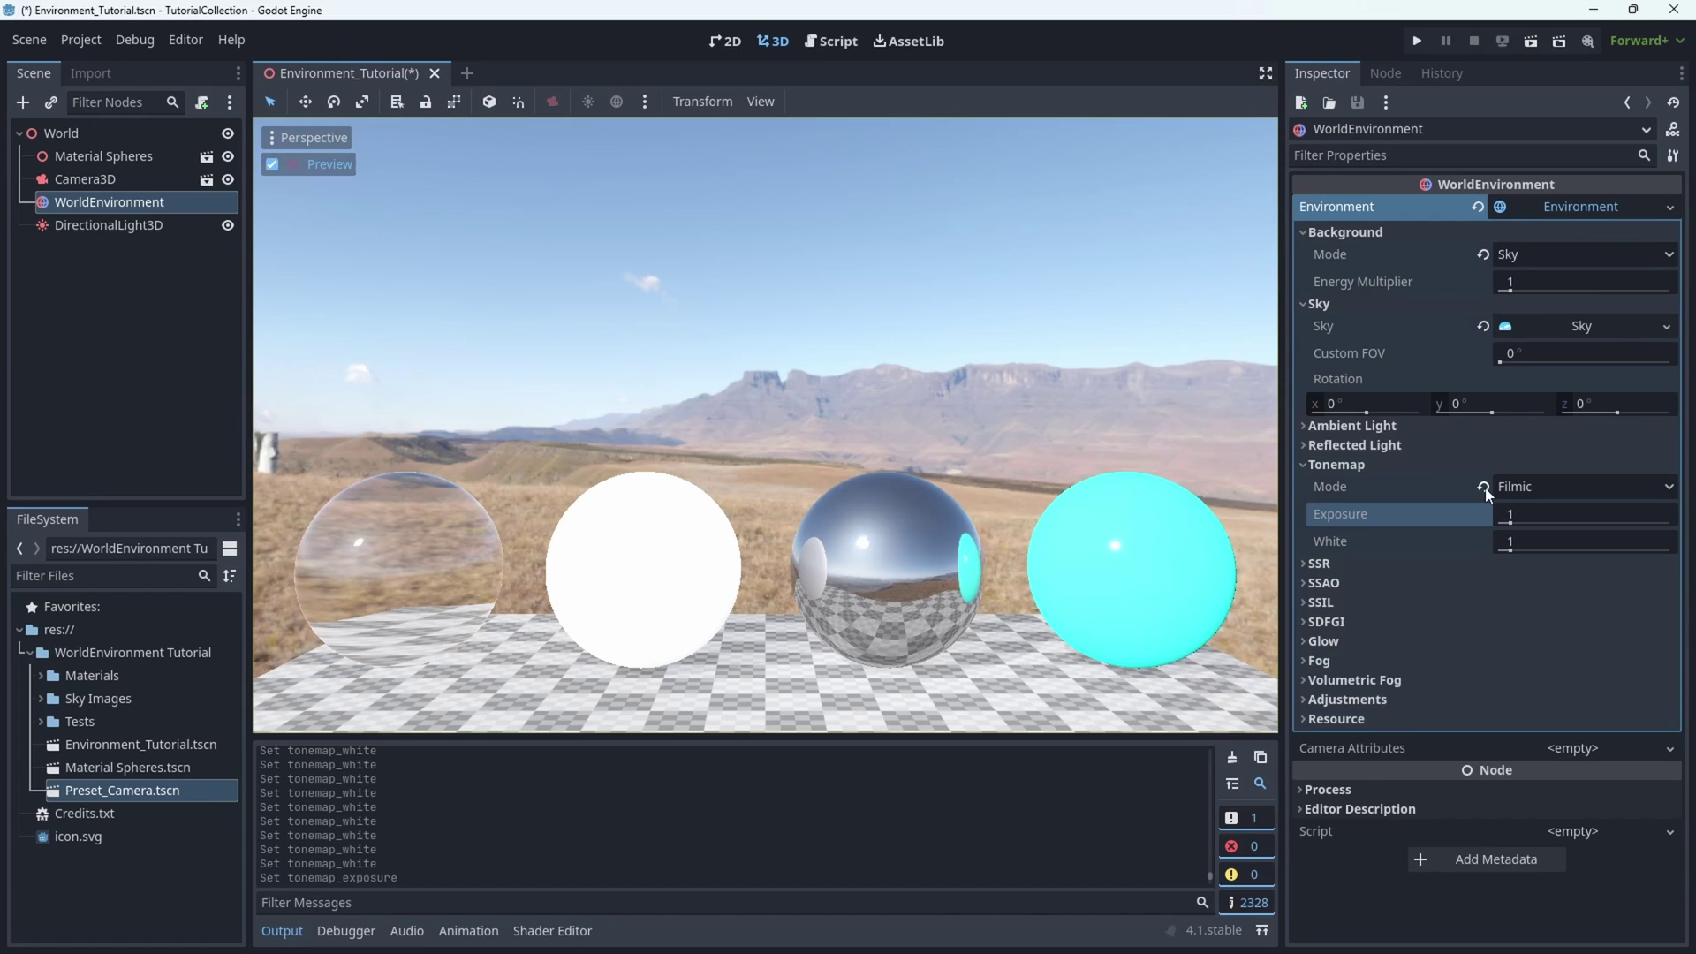
# Step: Briefly enable Screen Space Reflections, turn them back off, and open the SSAO section
pyautogui.click(1337, 462)
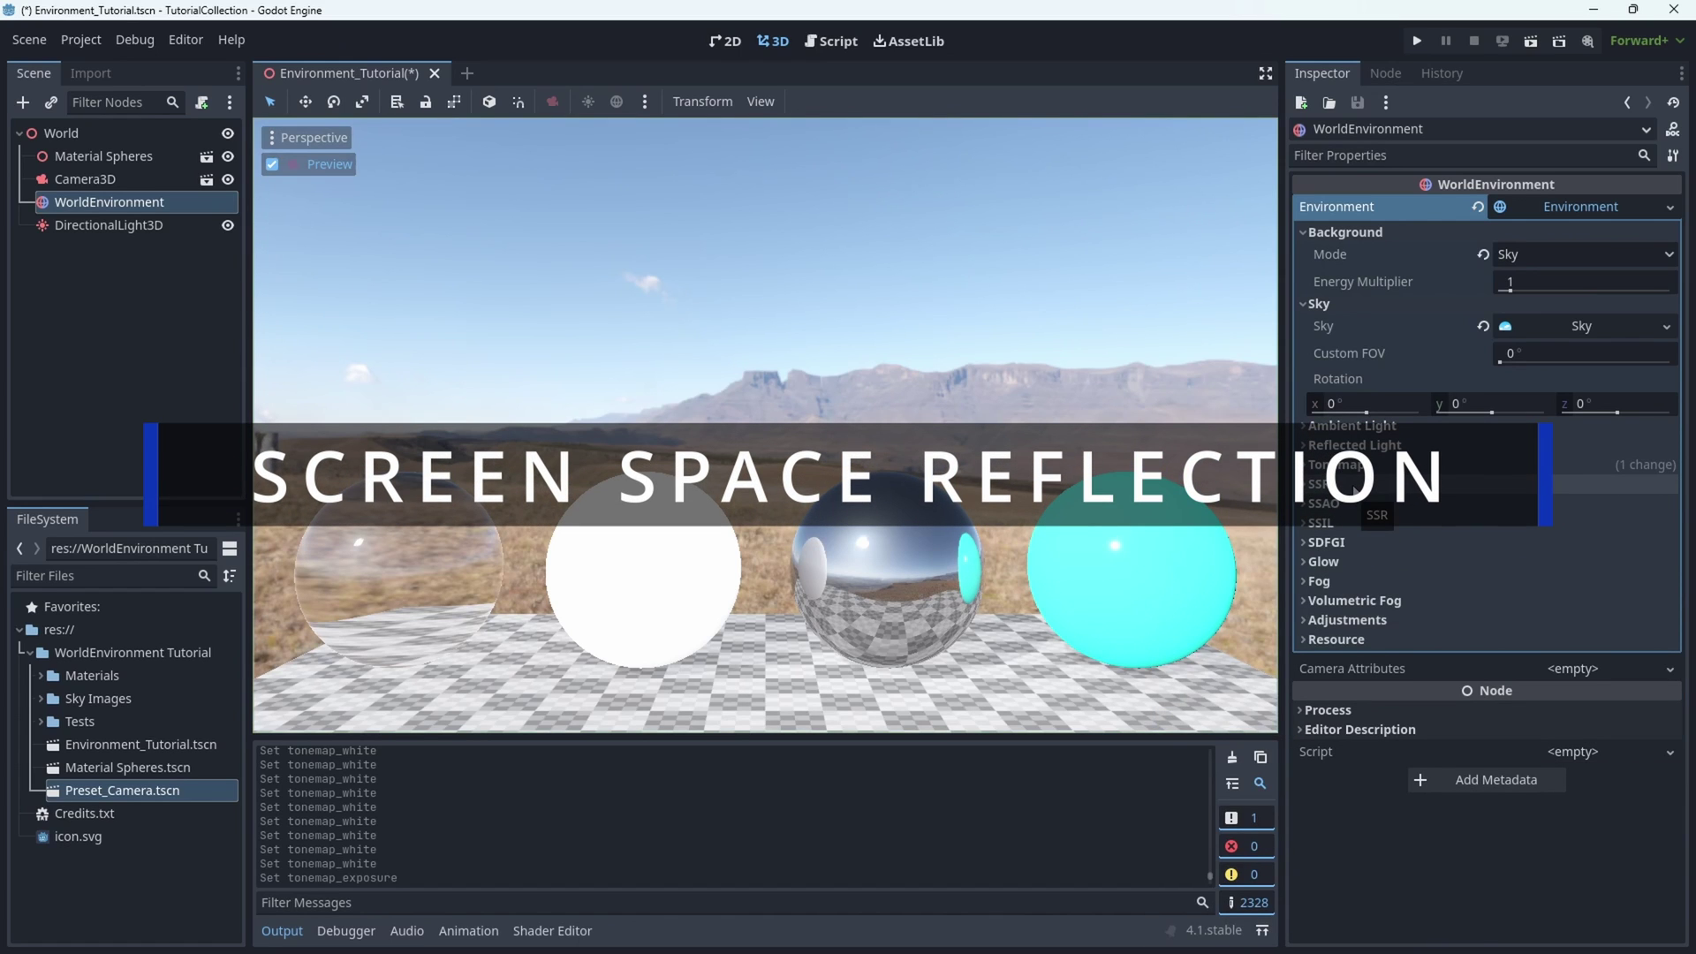
pyautogui.click(1356, 486)
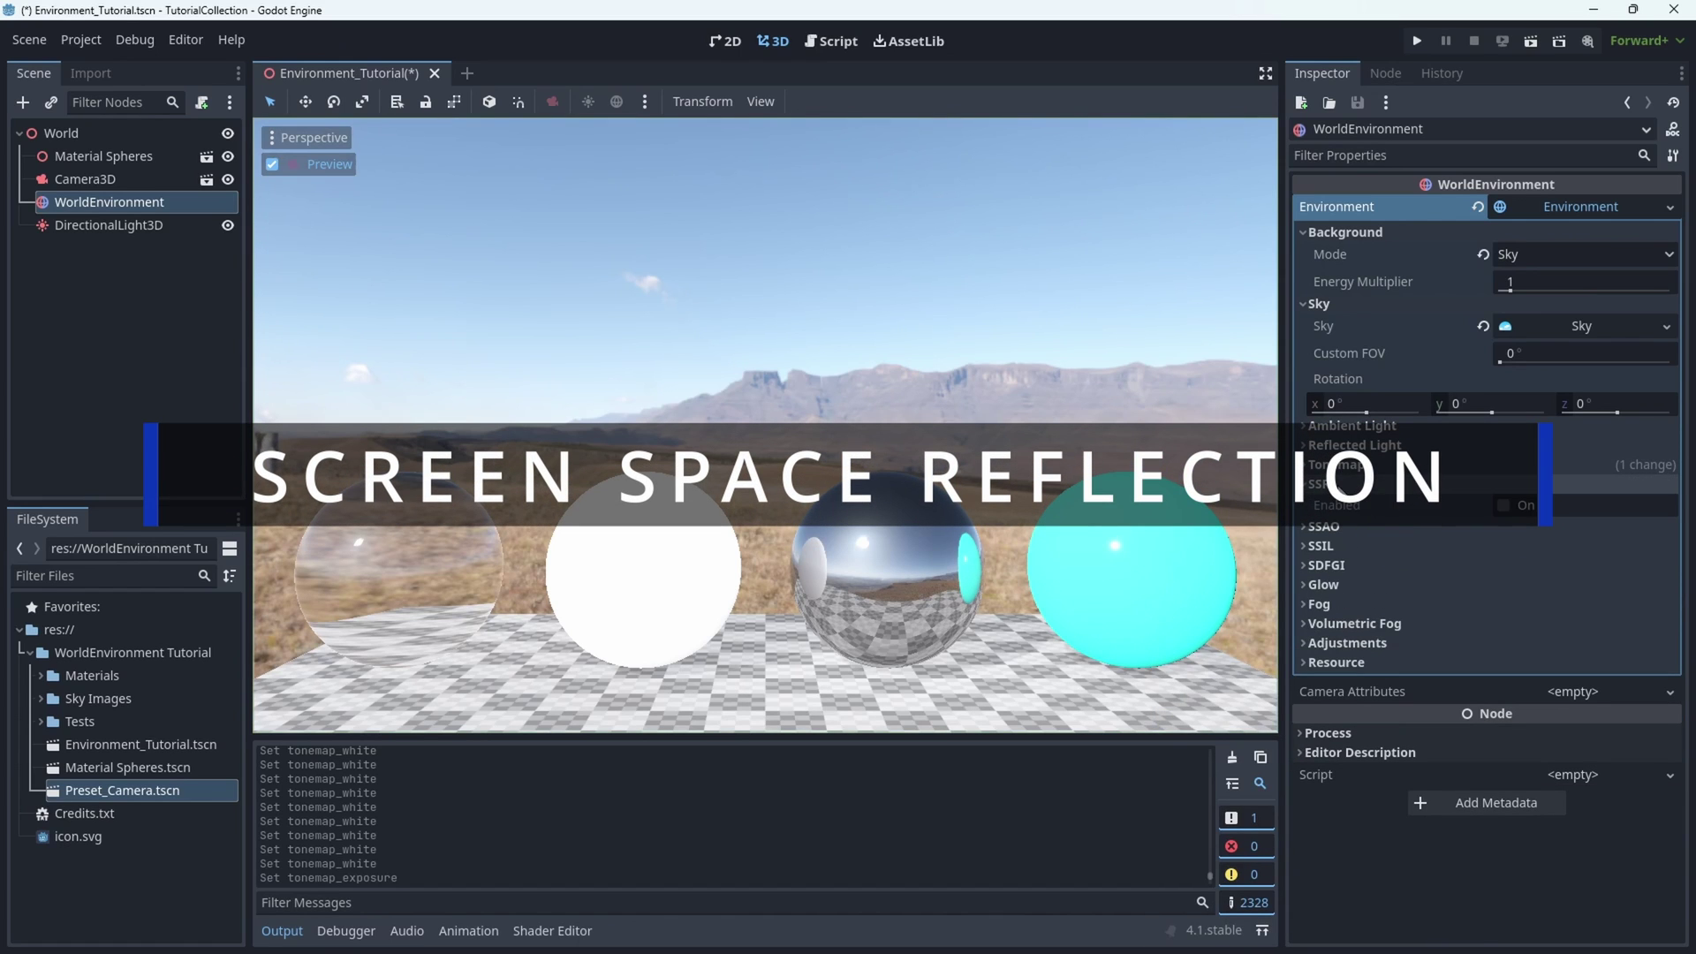
pyautogui.click(1504, 506)
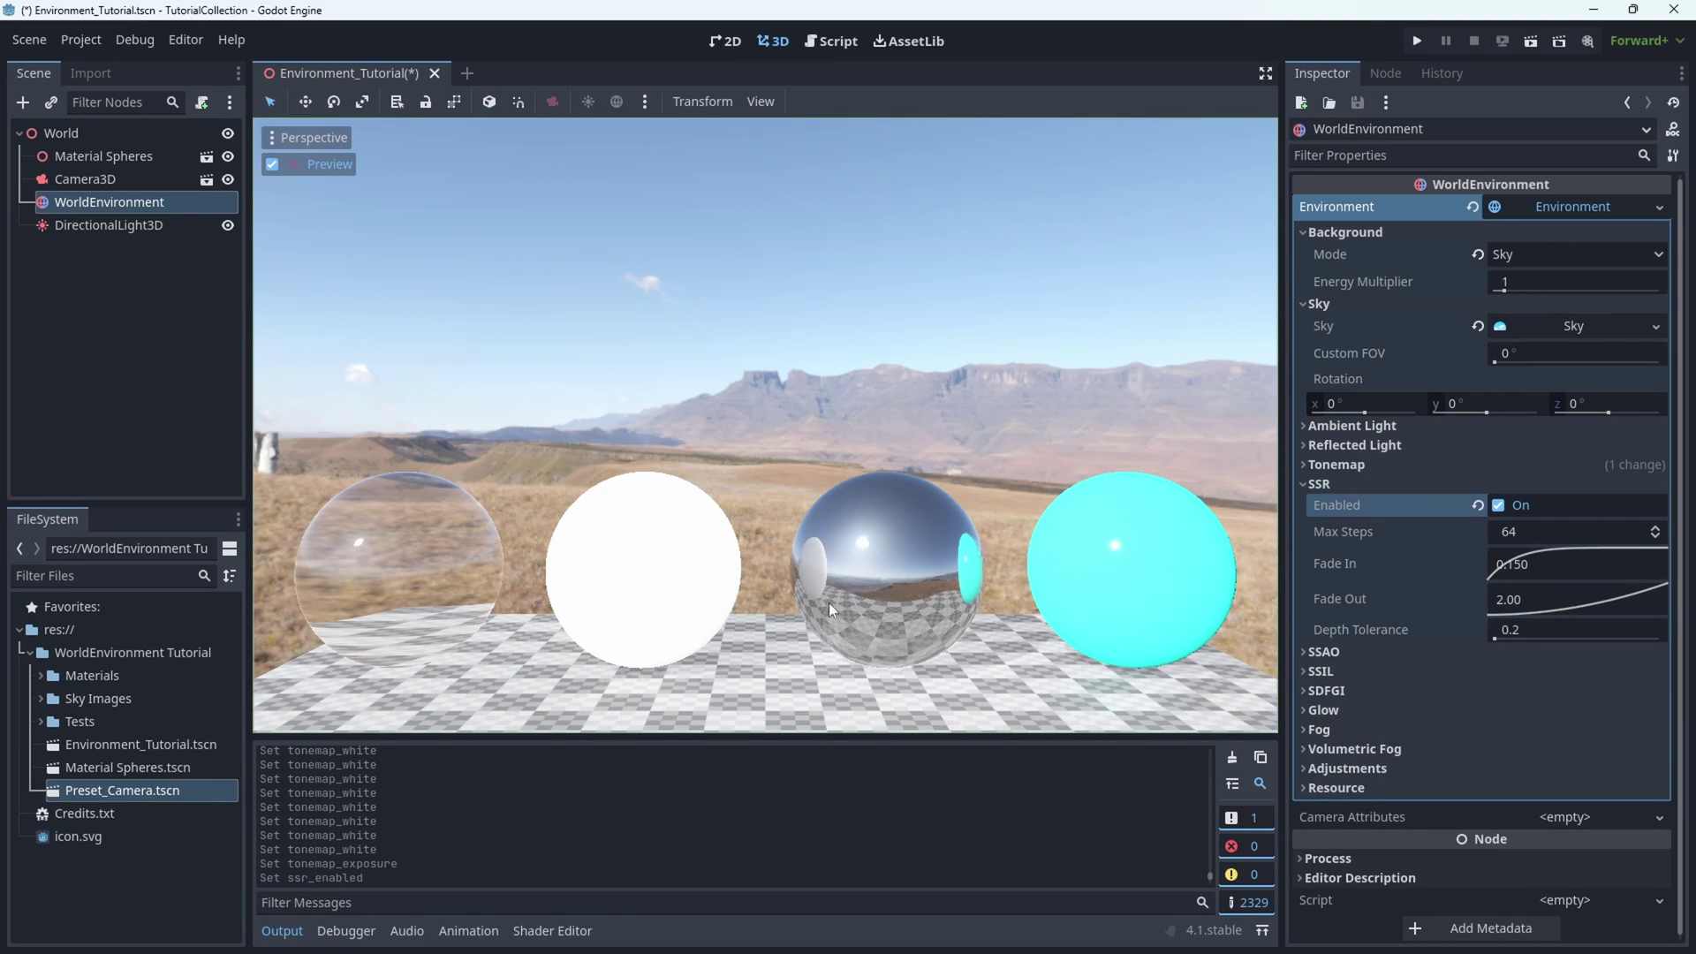
pyautogui.click(1499, 505)
pyautogui.click(1458, 486)
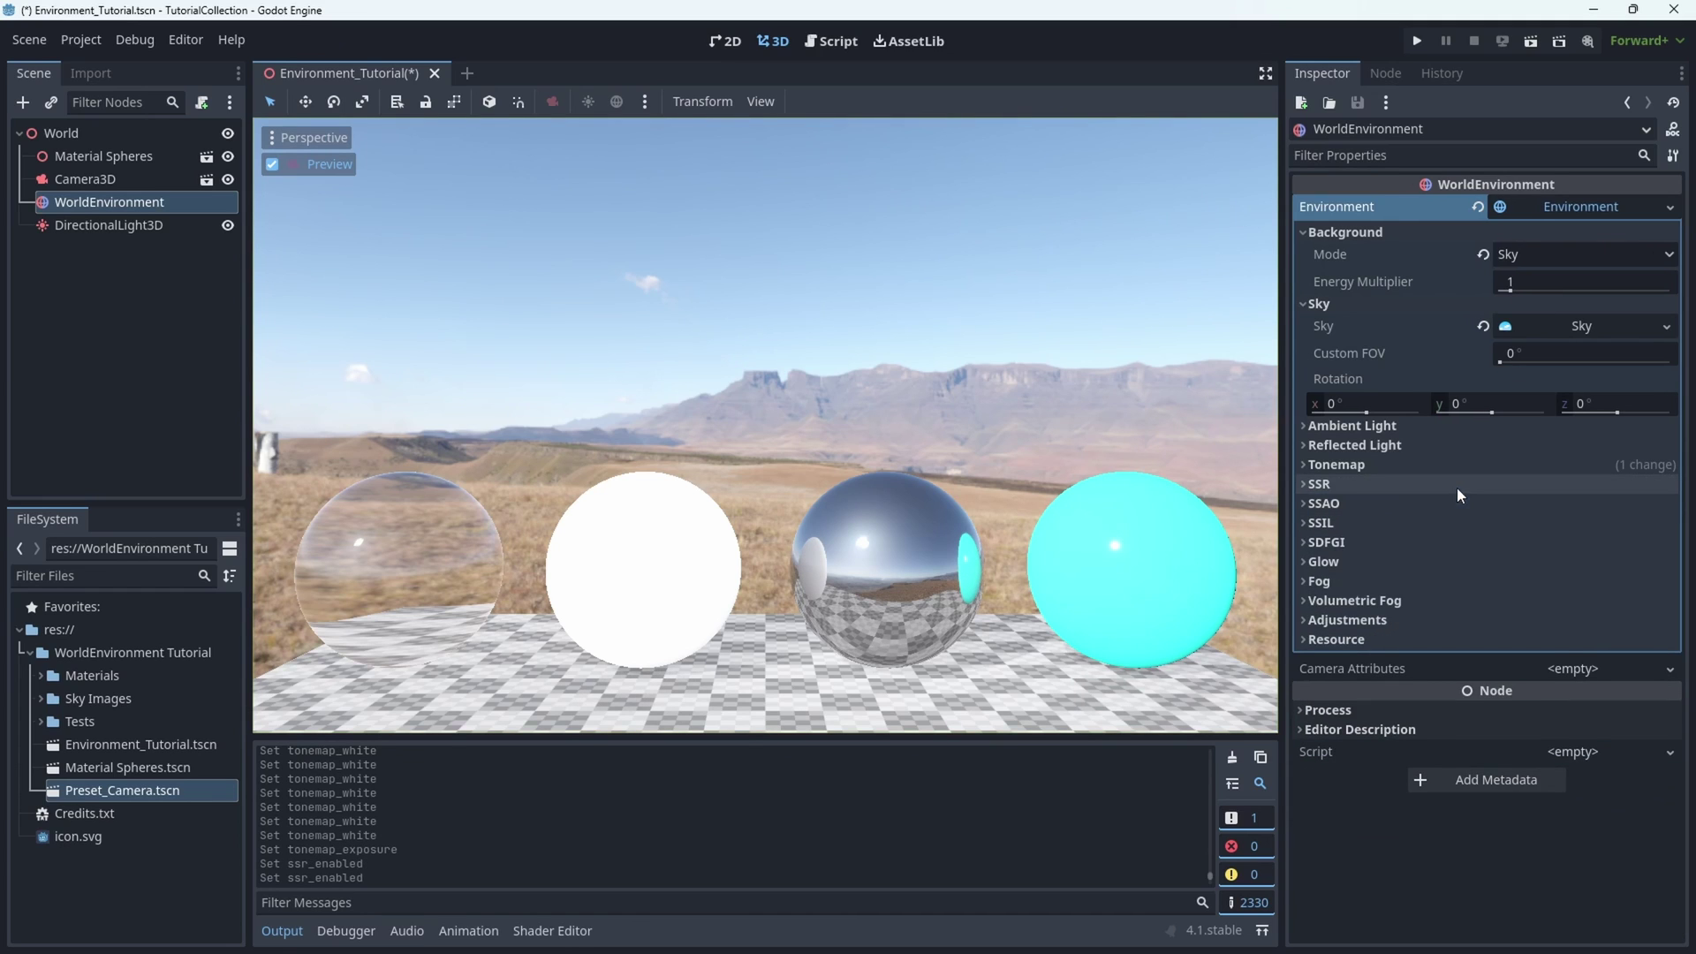
pyautogui.click(1448, 505)
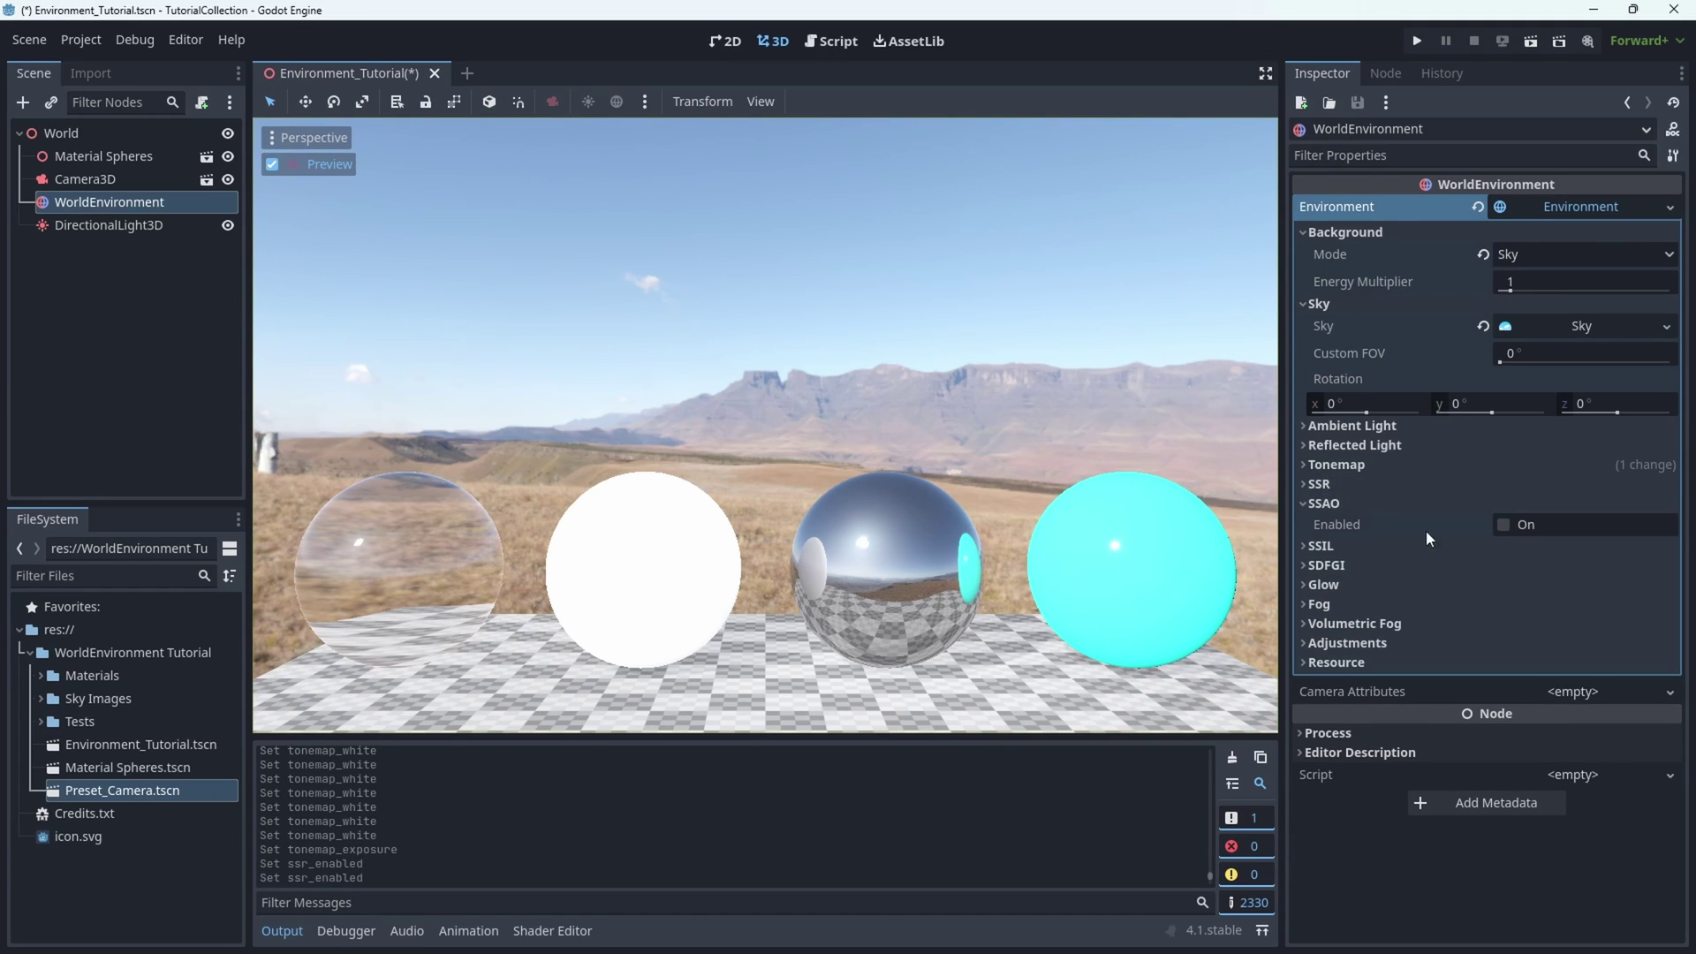
# Step: Turn on SSAO and raise its Radius to 2.65 and Intensity to 3.4
pyautogui.click(1498, 523)
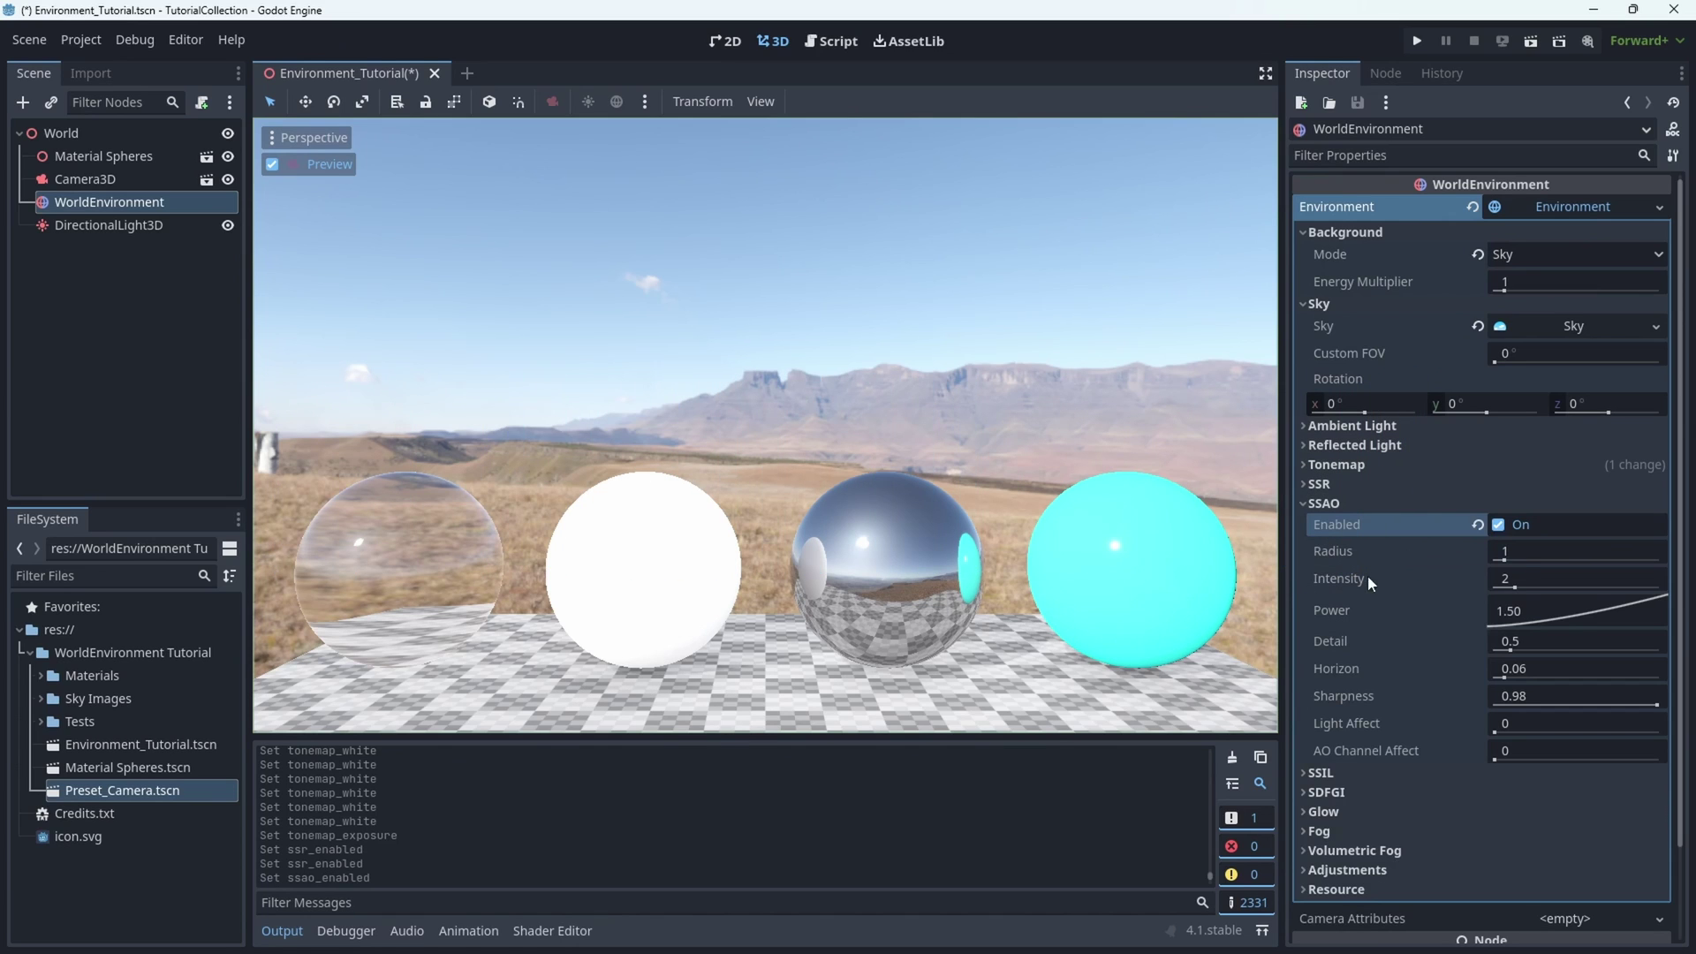
pyautogui.moveTo(1517, 555); pyautogui.dragTo(1546, 579)
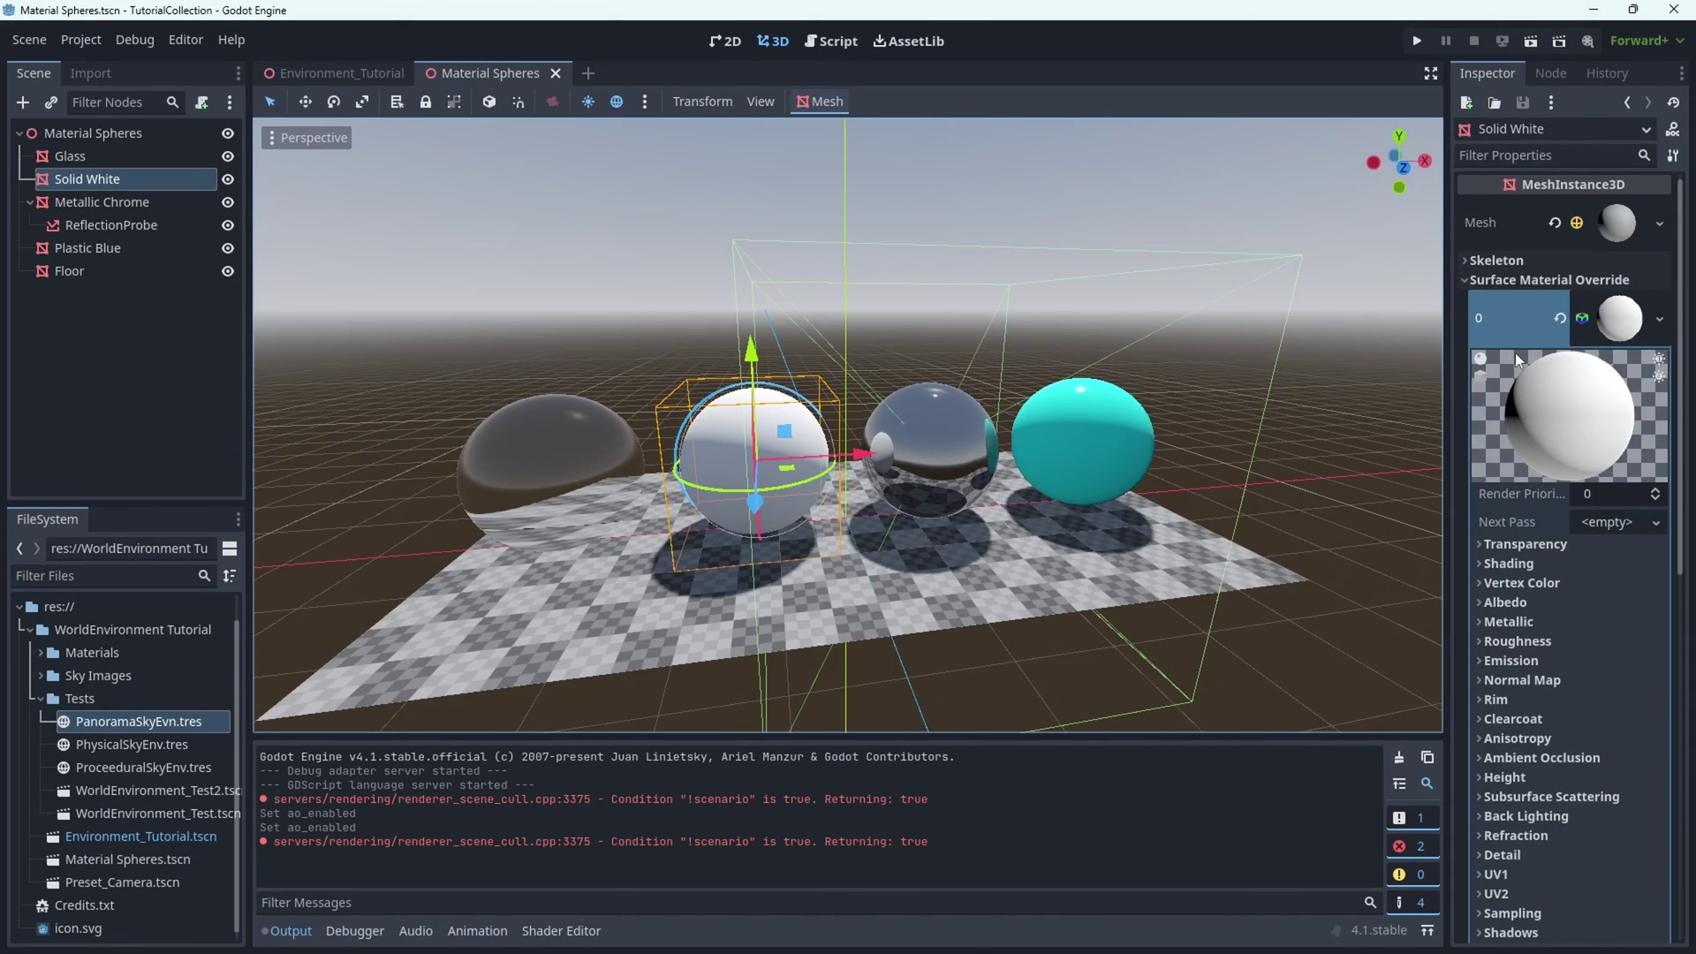
# Step: Enable Ambient Occlusion on the Solid White material, then collapse the environment's SSAO section
pyautogui.scroll(-5, 1502, 348)
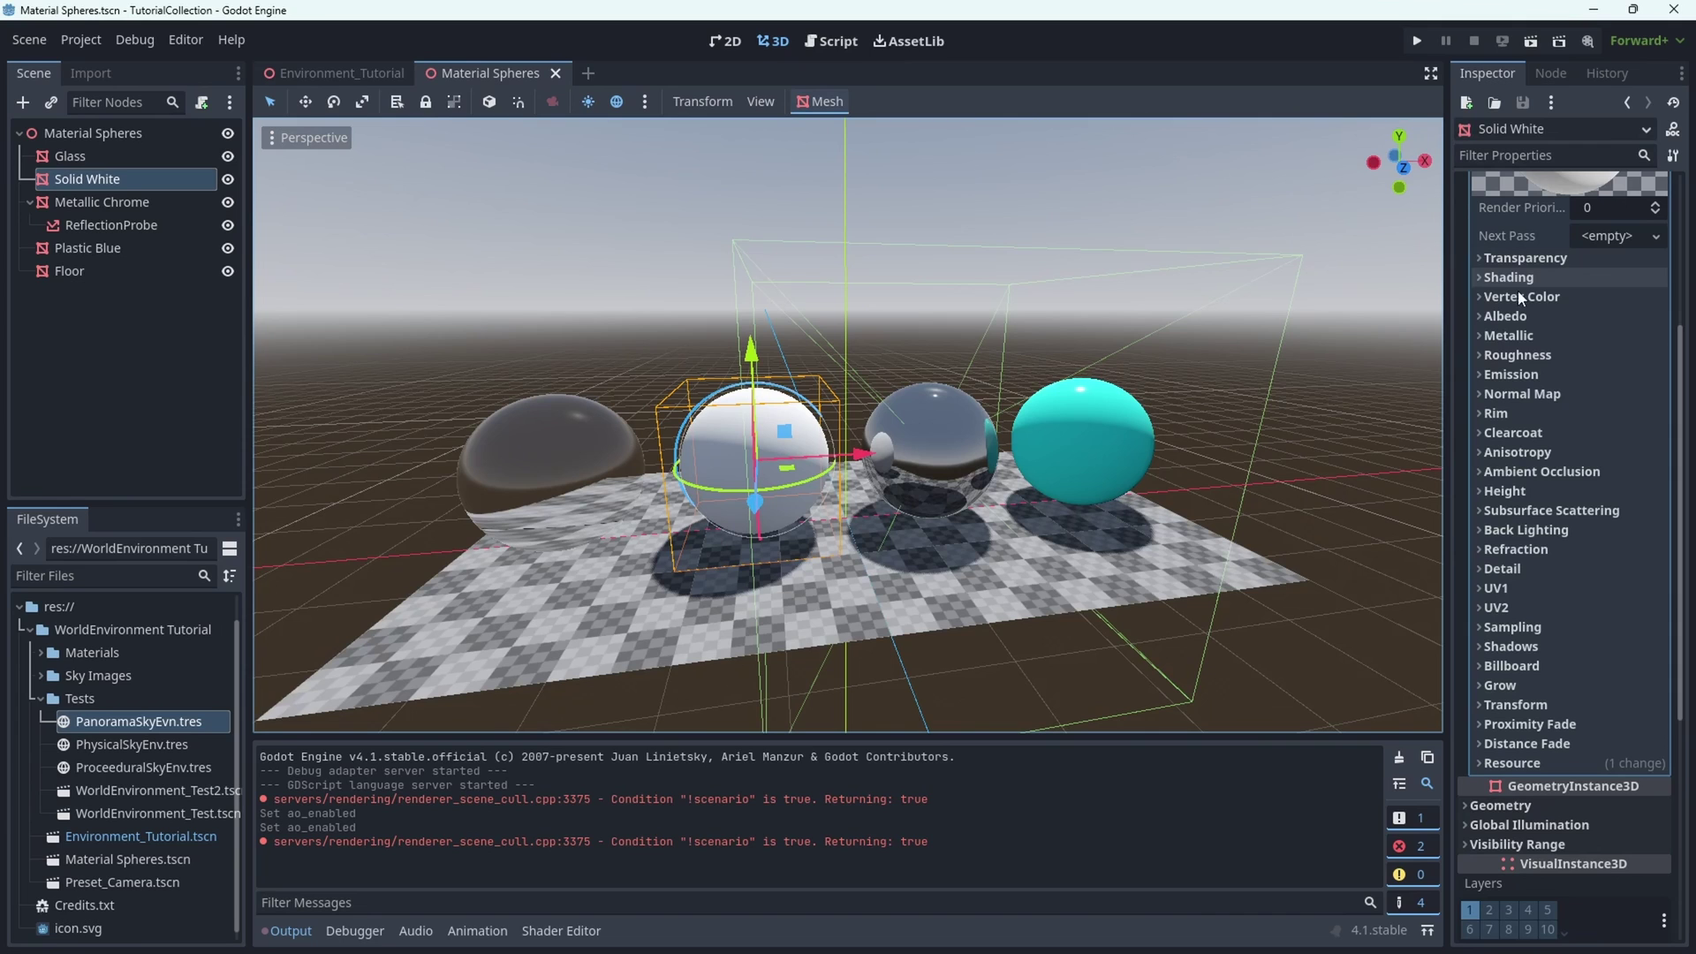
pyautogui.click(1541, 472)
pyautogui.click(1584, 494)
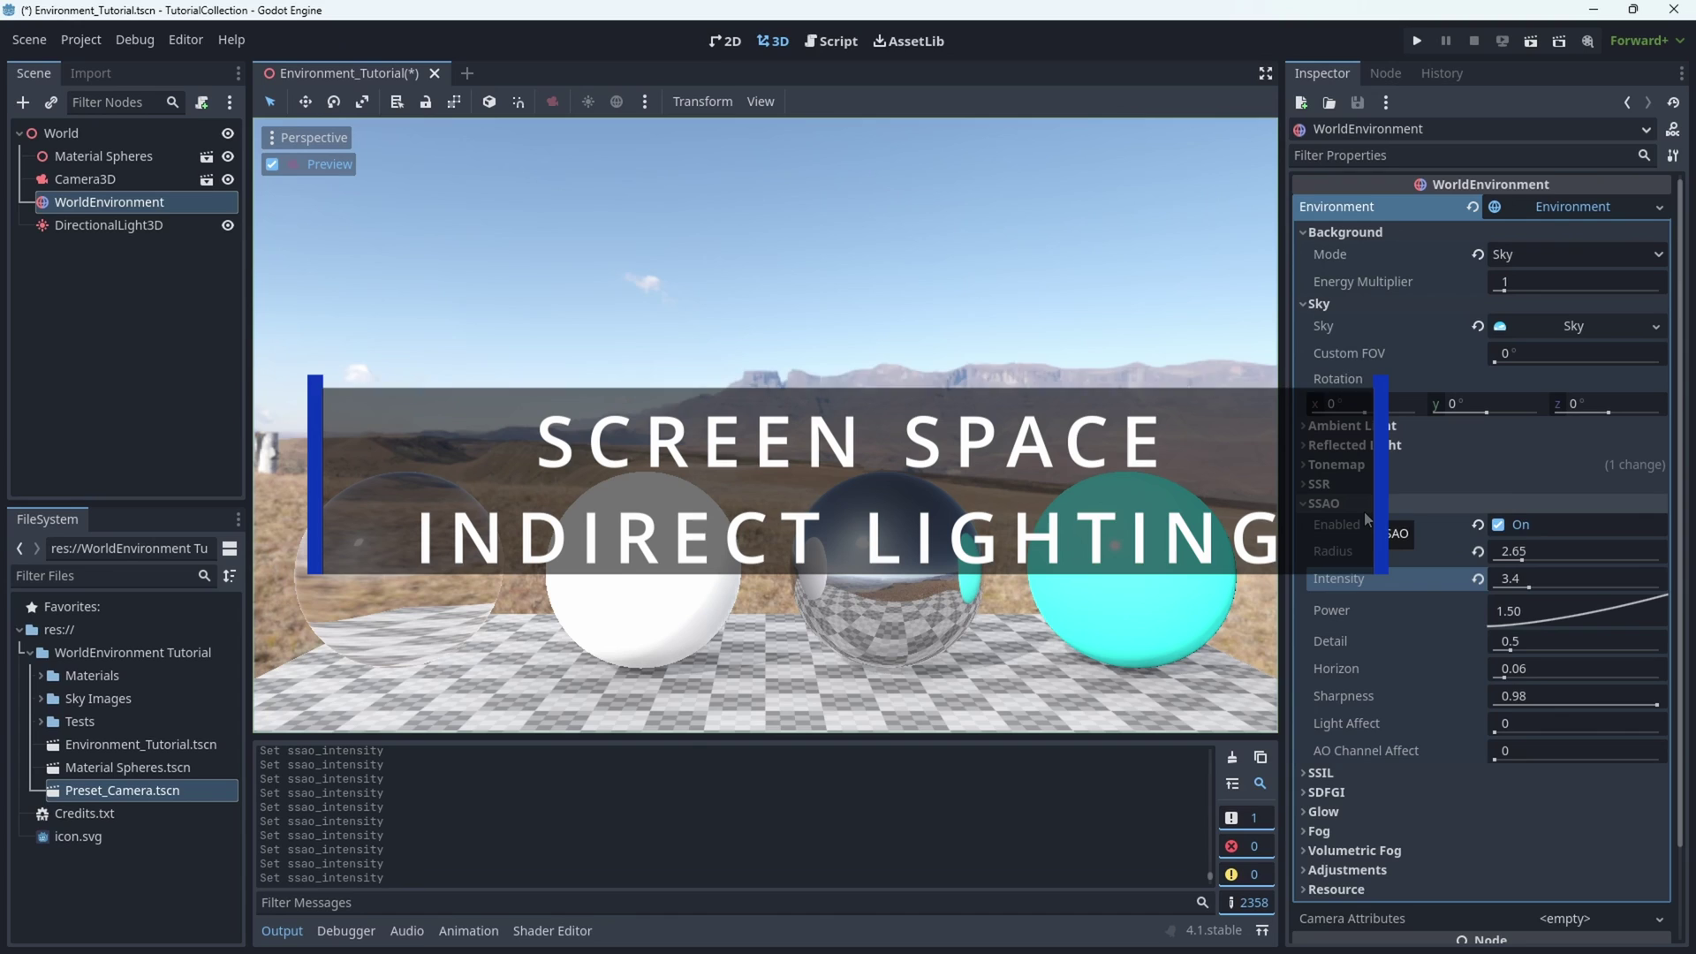
pyautogui.click(1363, 511)
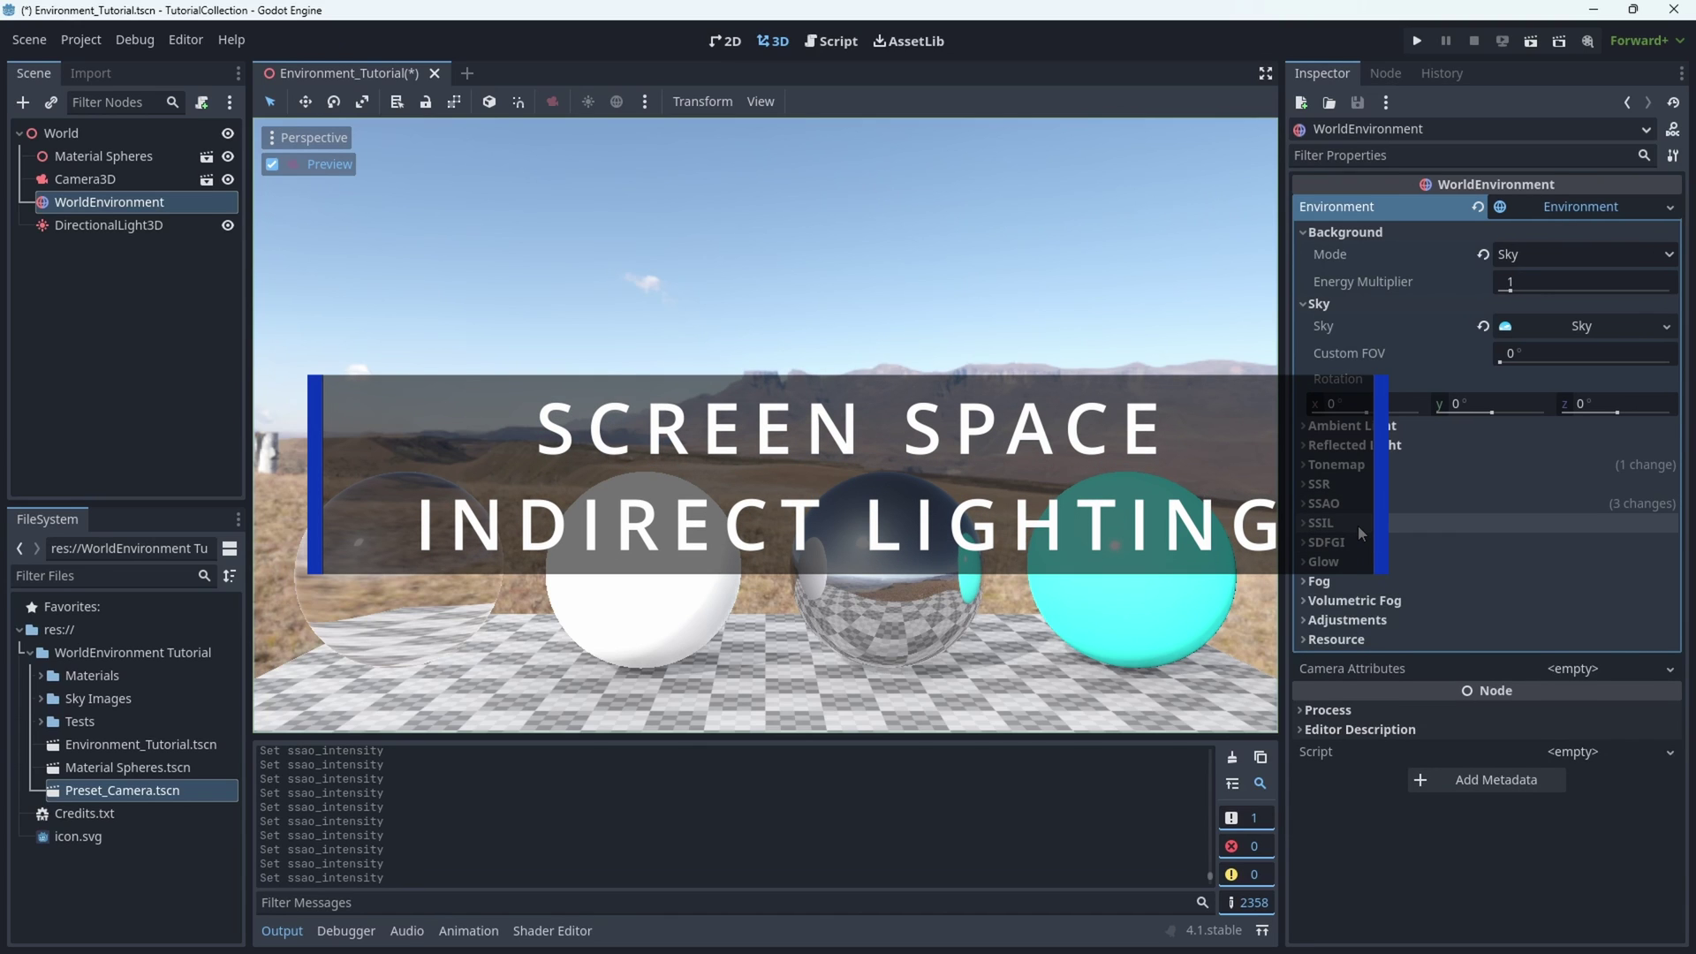
# Step: Enable SSIL, preview Radius 2.2 m and Intensity 4.55, then revert them to 5 m and 1
pyautogui.click(1360, 523)
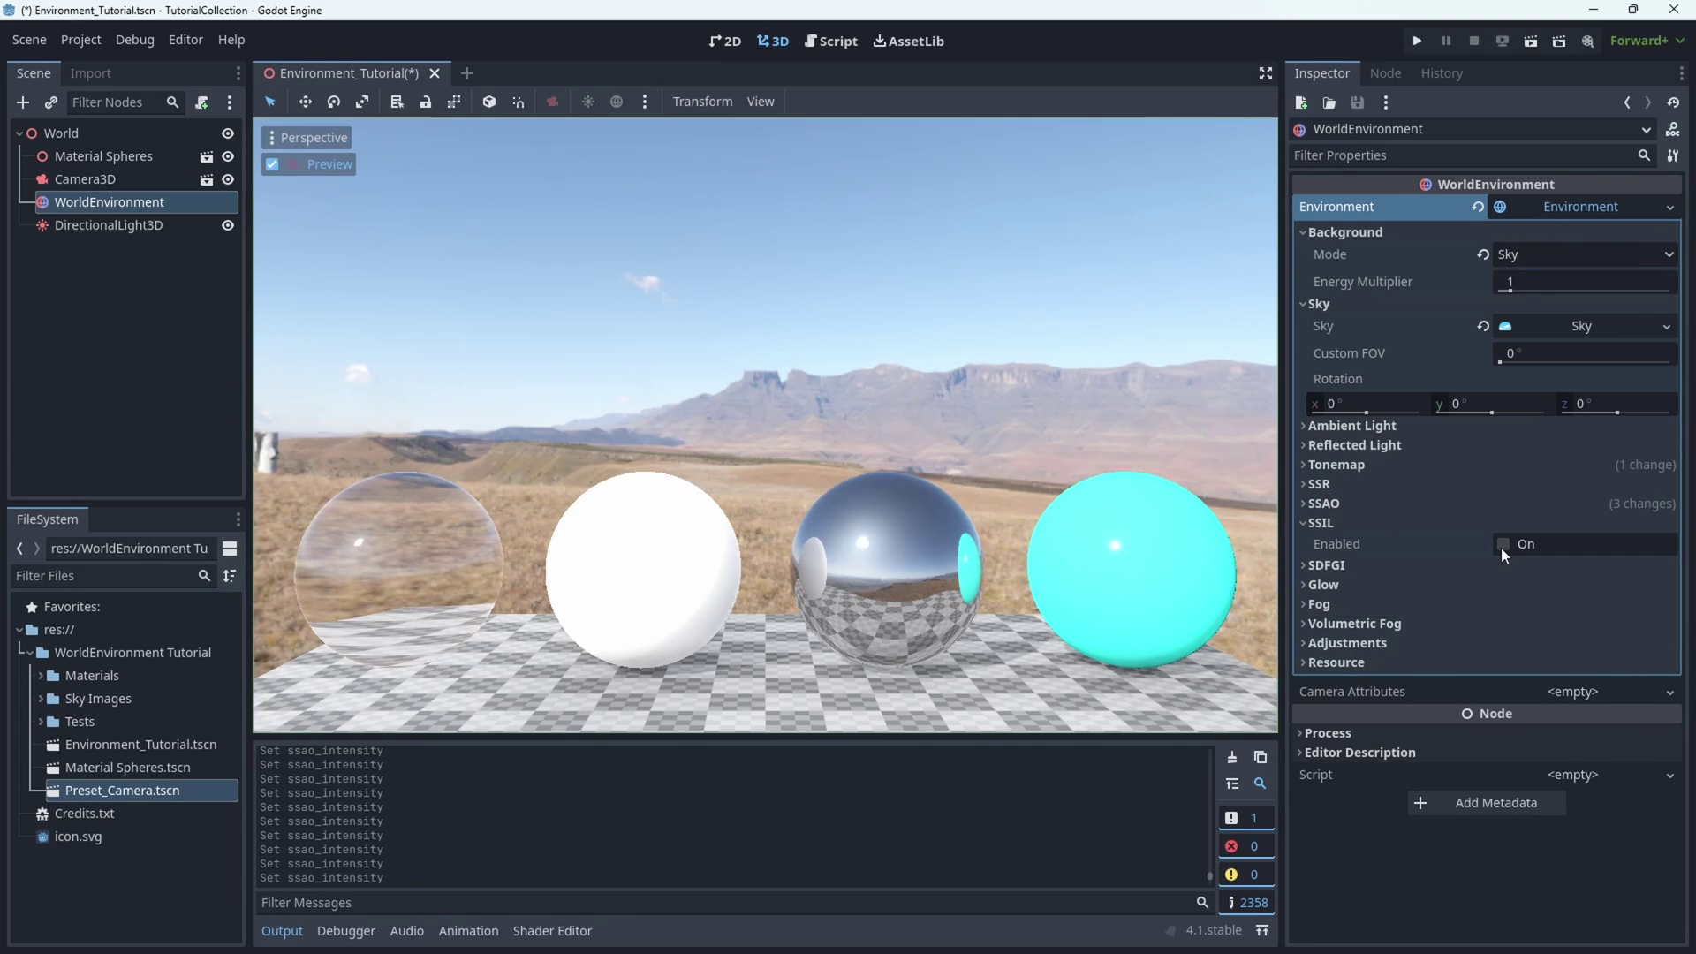
pyautogui.click(1501, 544)
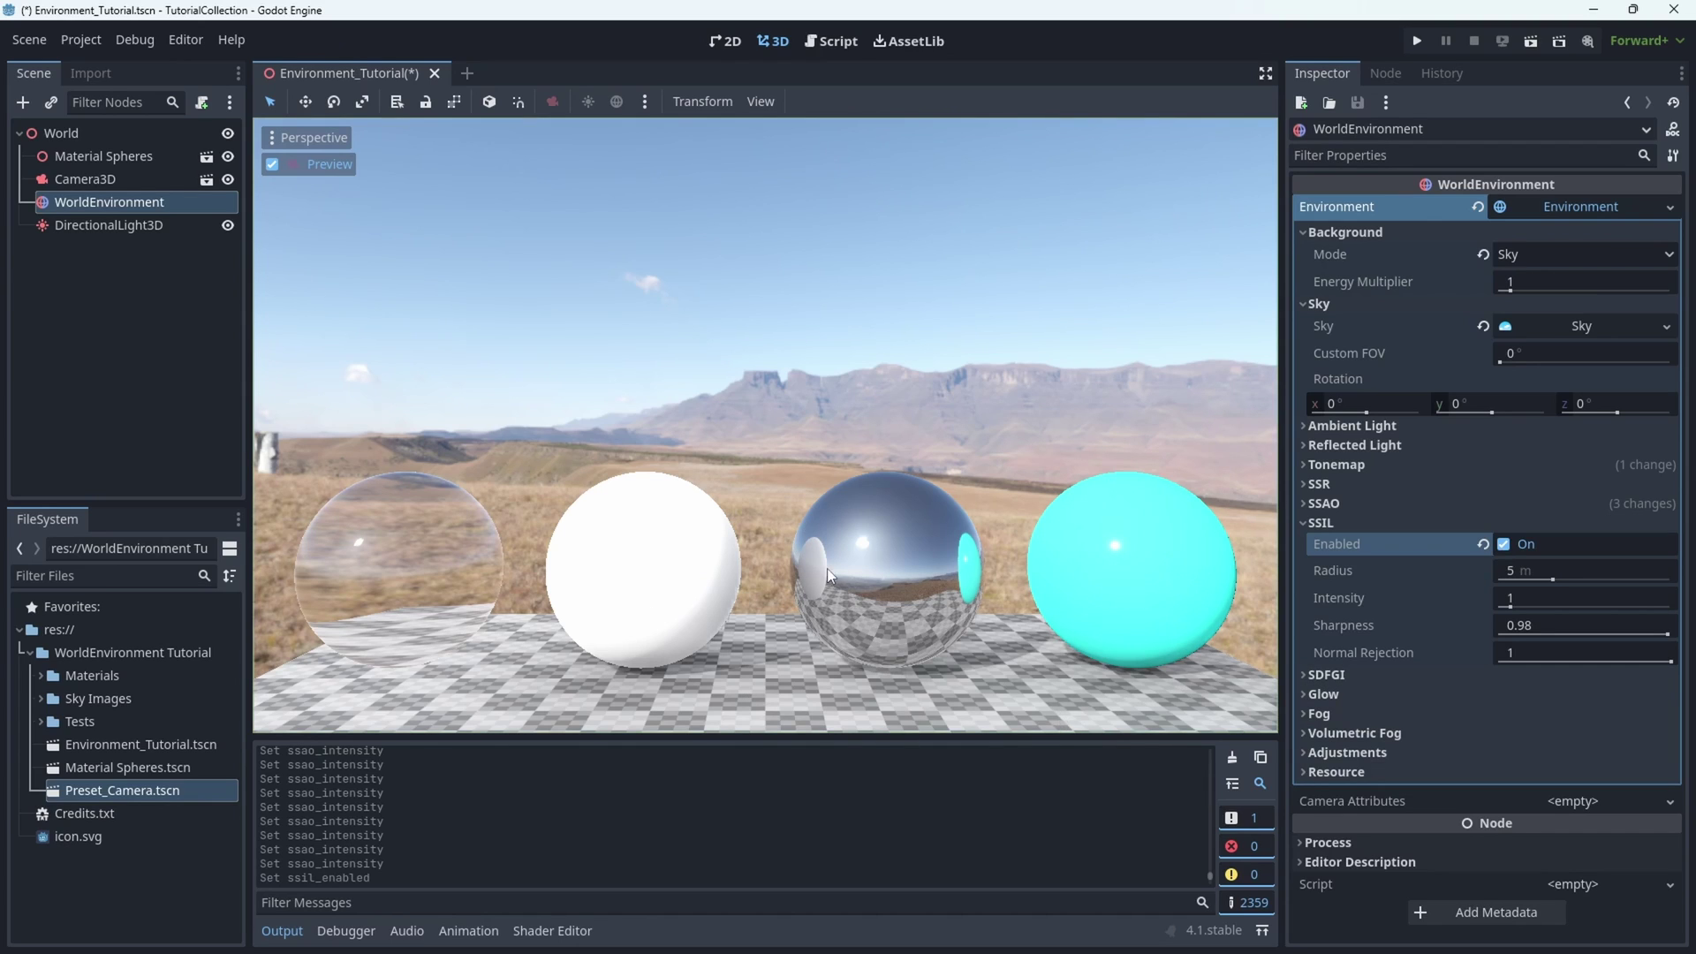
pyautogui.moveTo(1555, 572); pyautogui.dragTo(1506, 572)
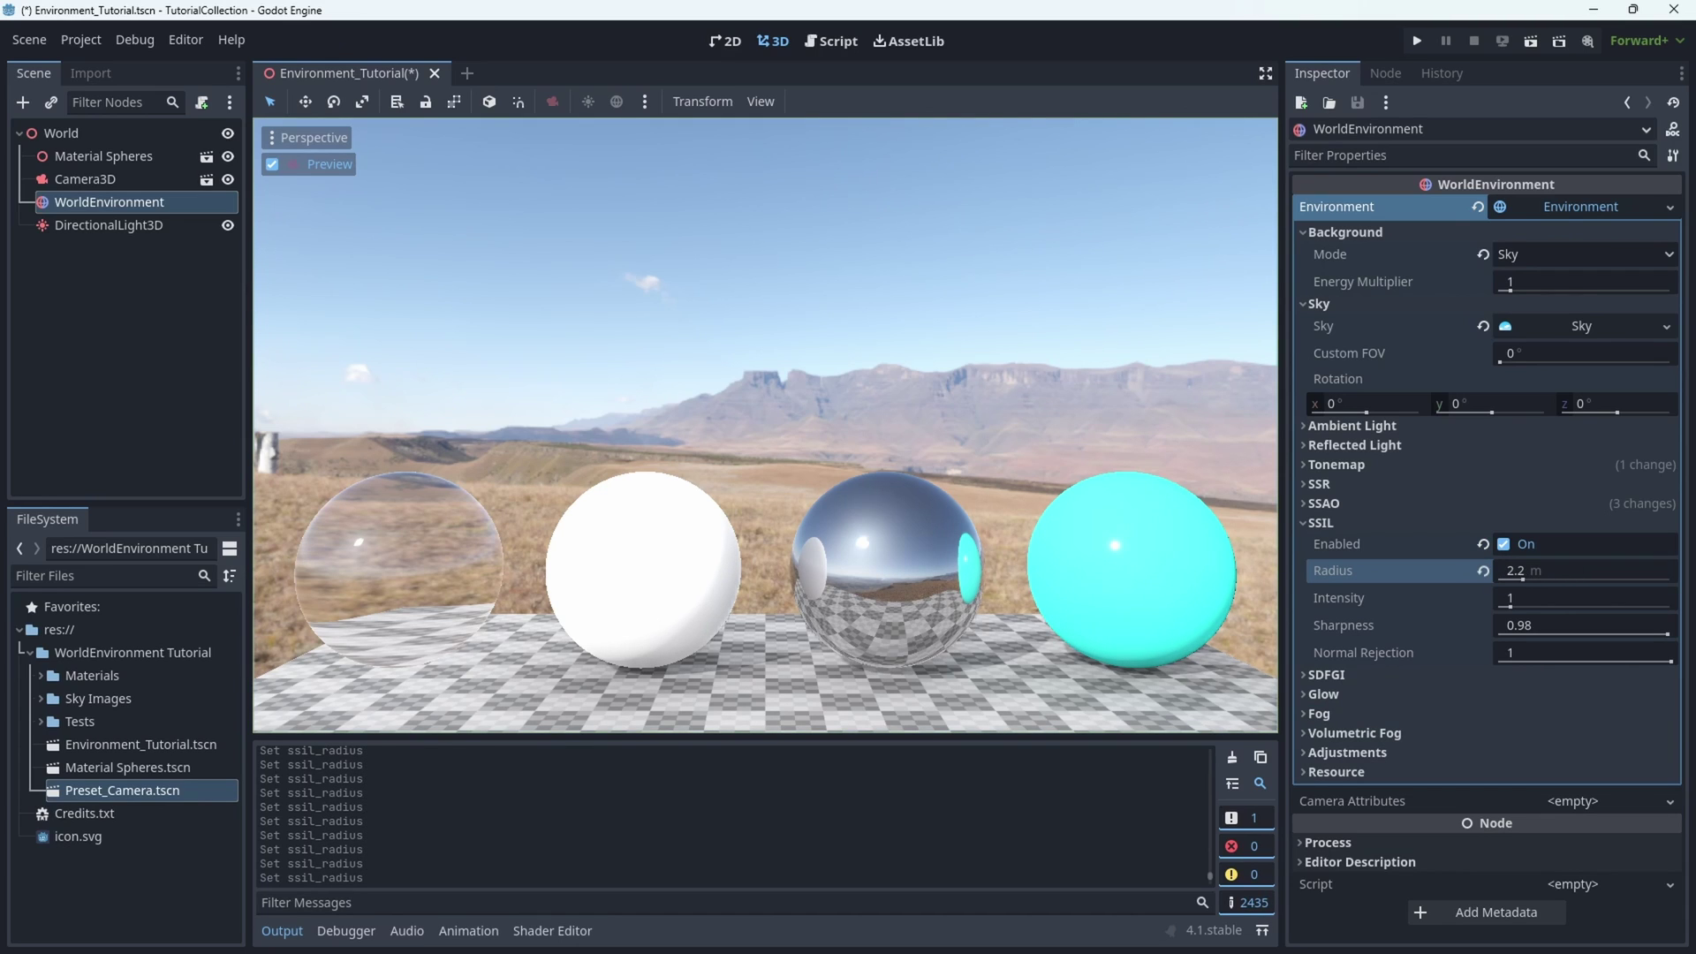
pyautogui.click(1483, 572)
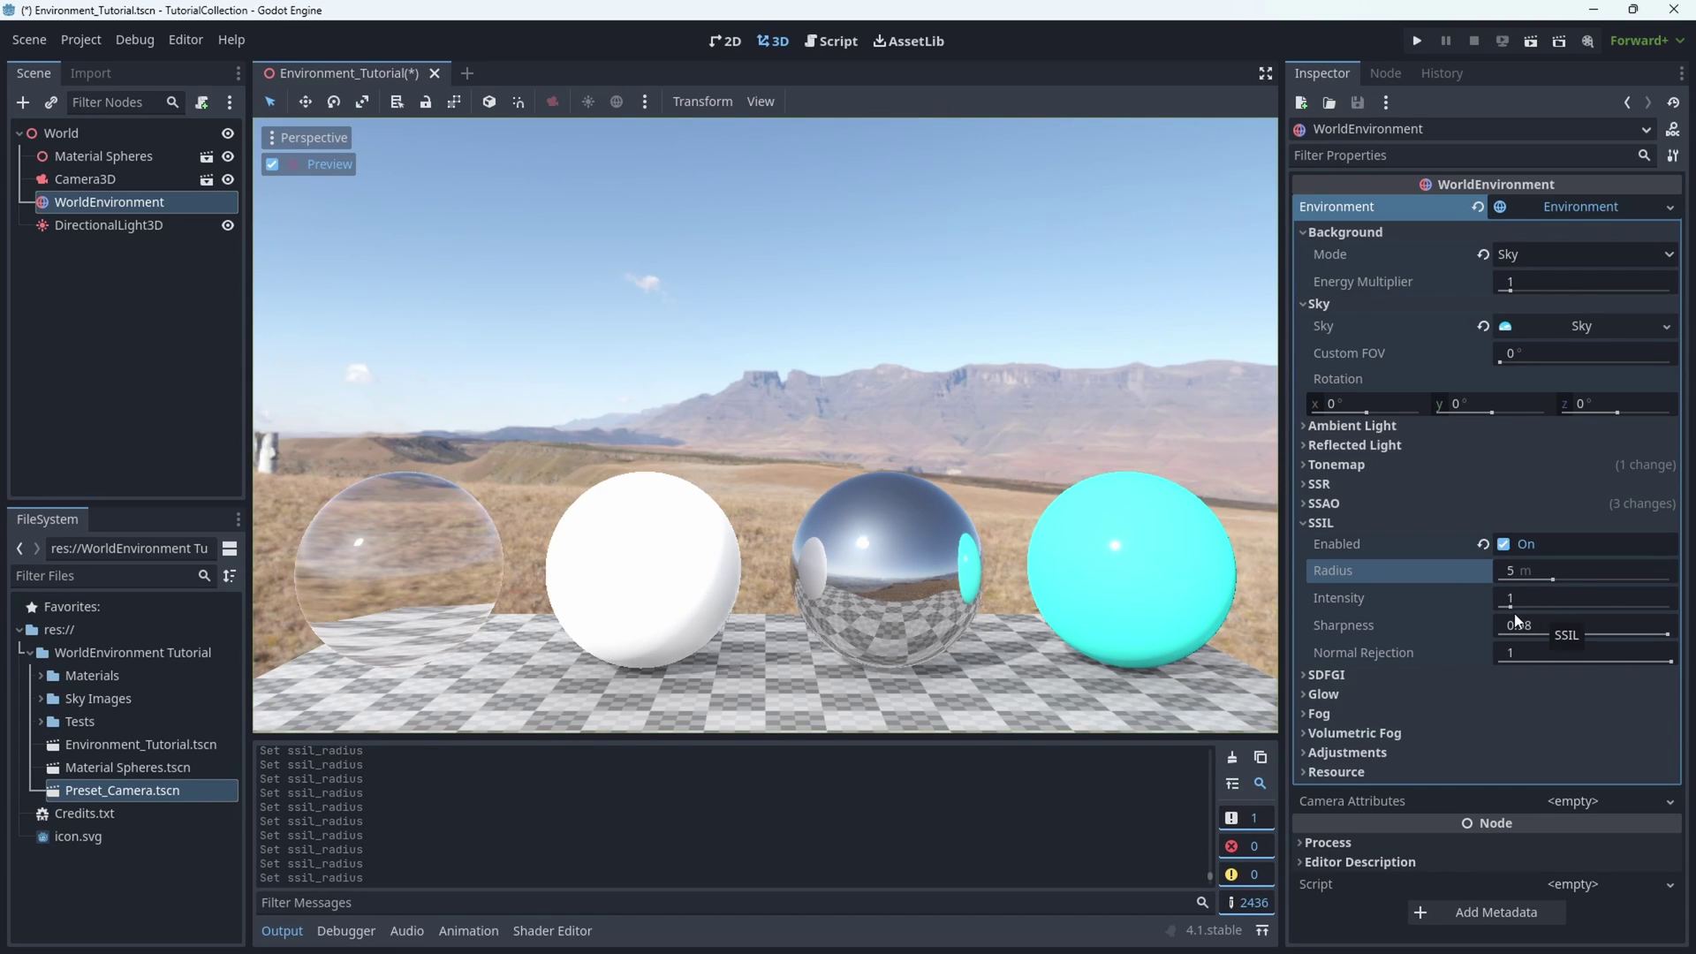
pyautogui.moveTo(1531, 600); pyautogui.dragTo(1571, 606)
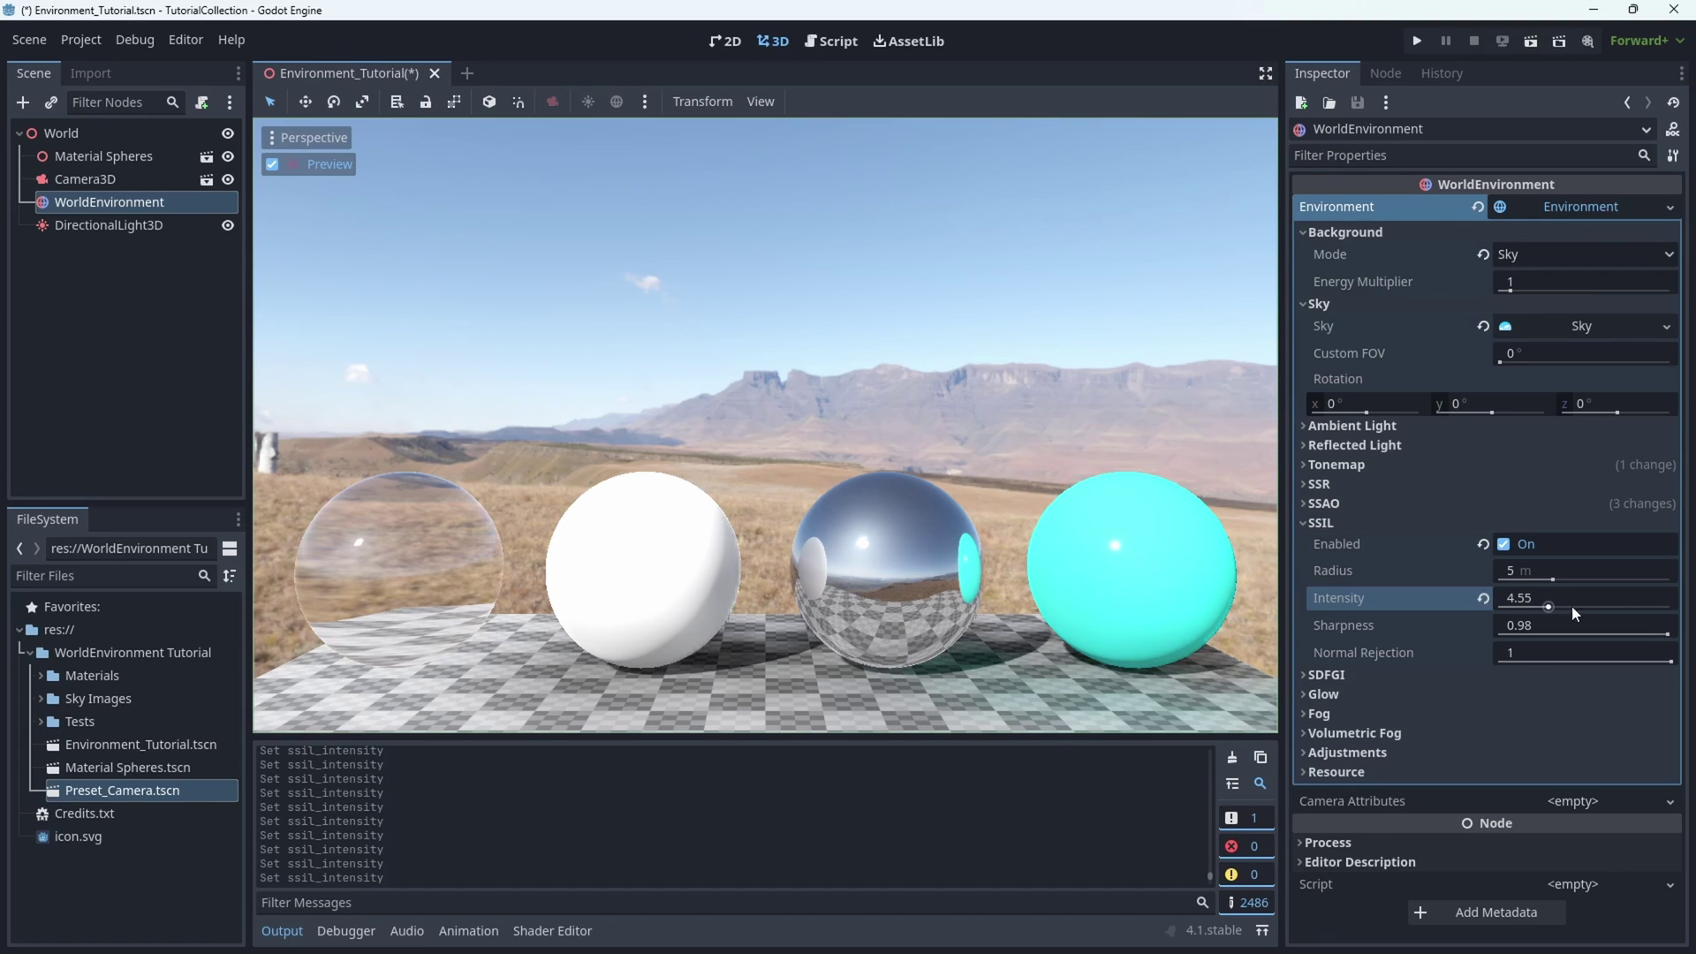
pyautogui.click(1484, 598)
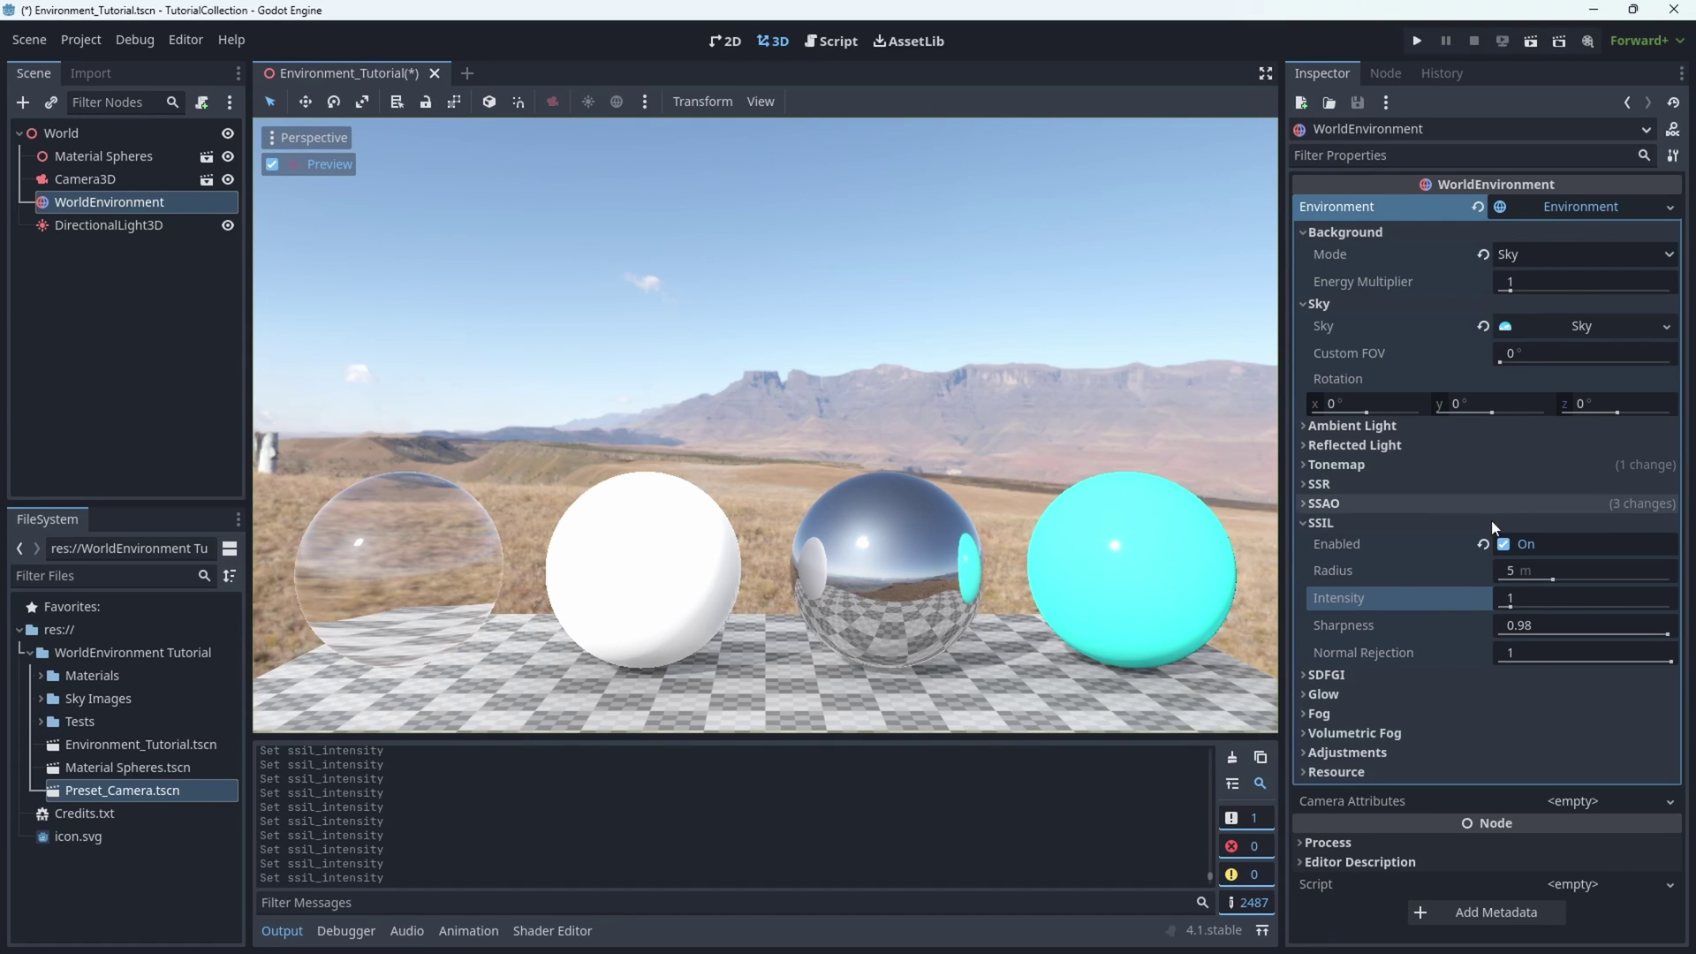
# Step: Enable SDFGI and toggle Use Occlusion on and off twice, leaving it off
pyautogui.click(1343, 519)
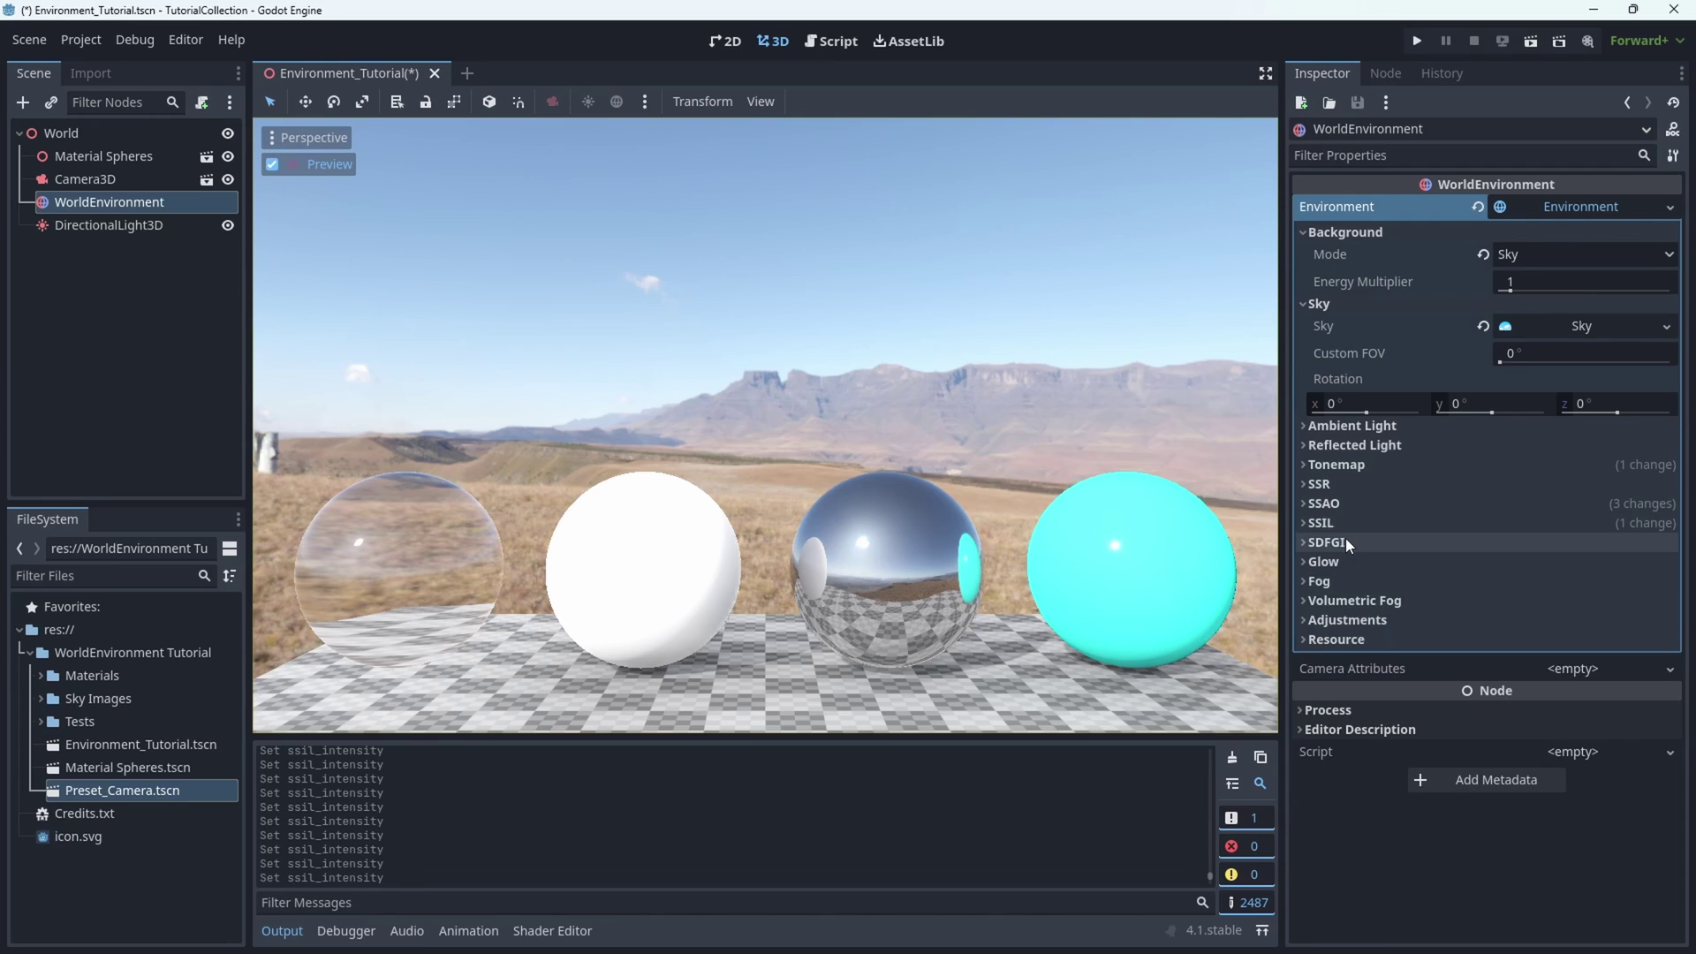
pyautogui.click(1345, 538)
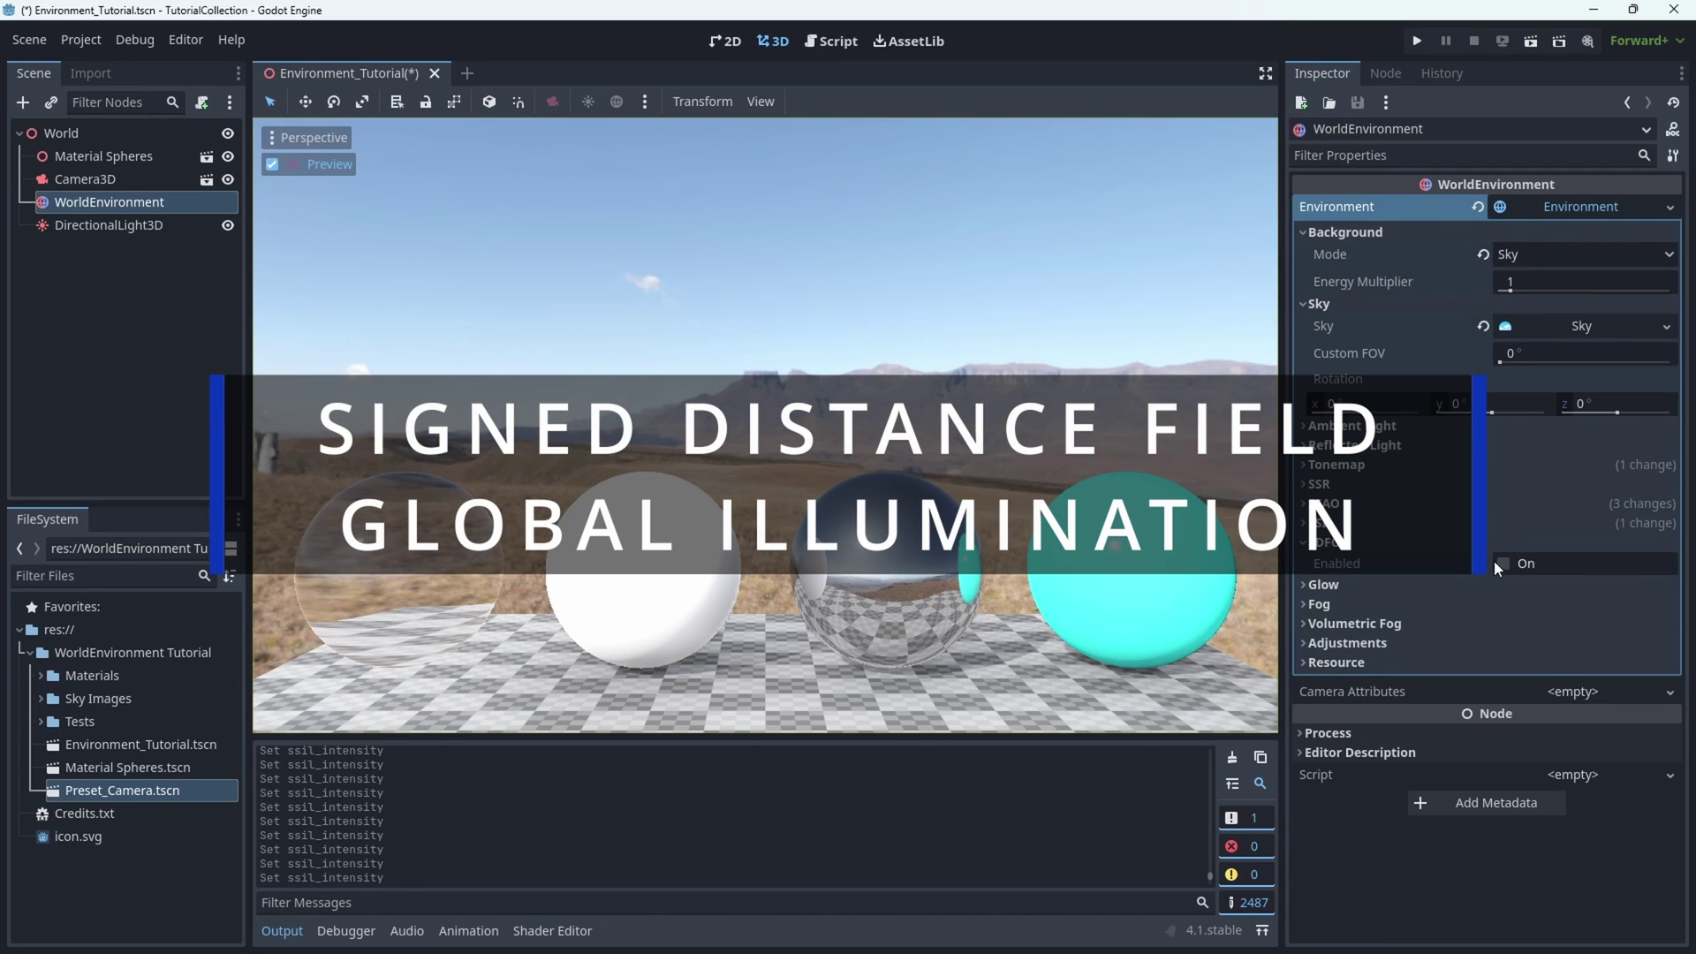
pyautogui.click(1503, 563)
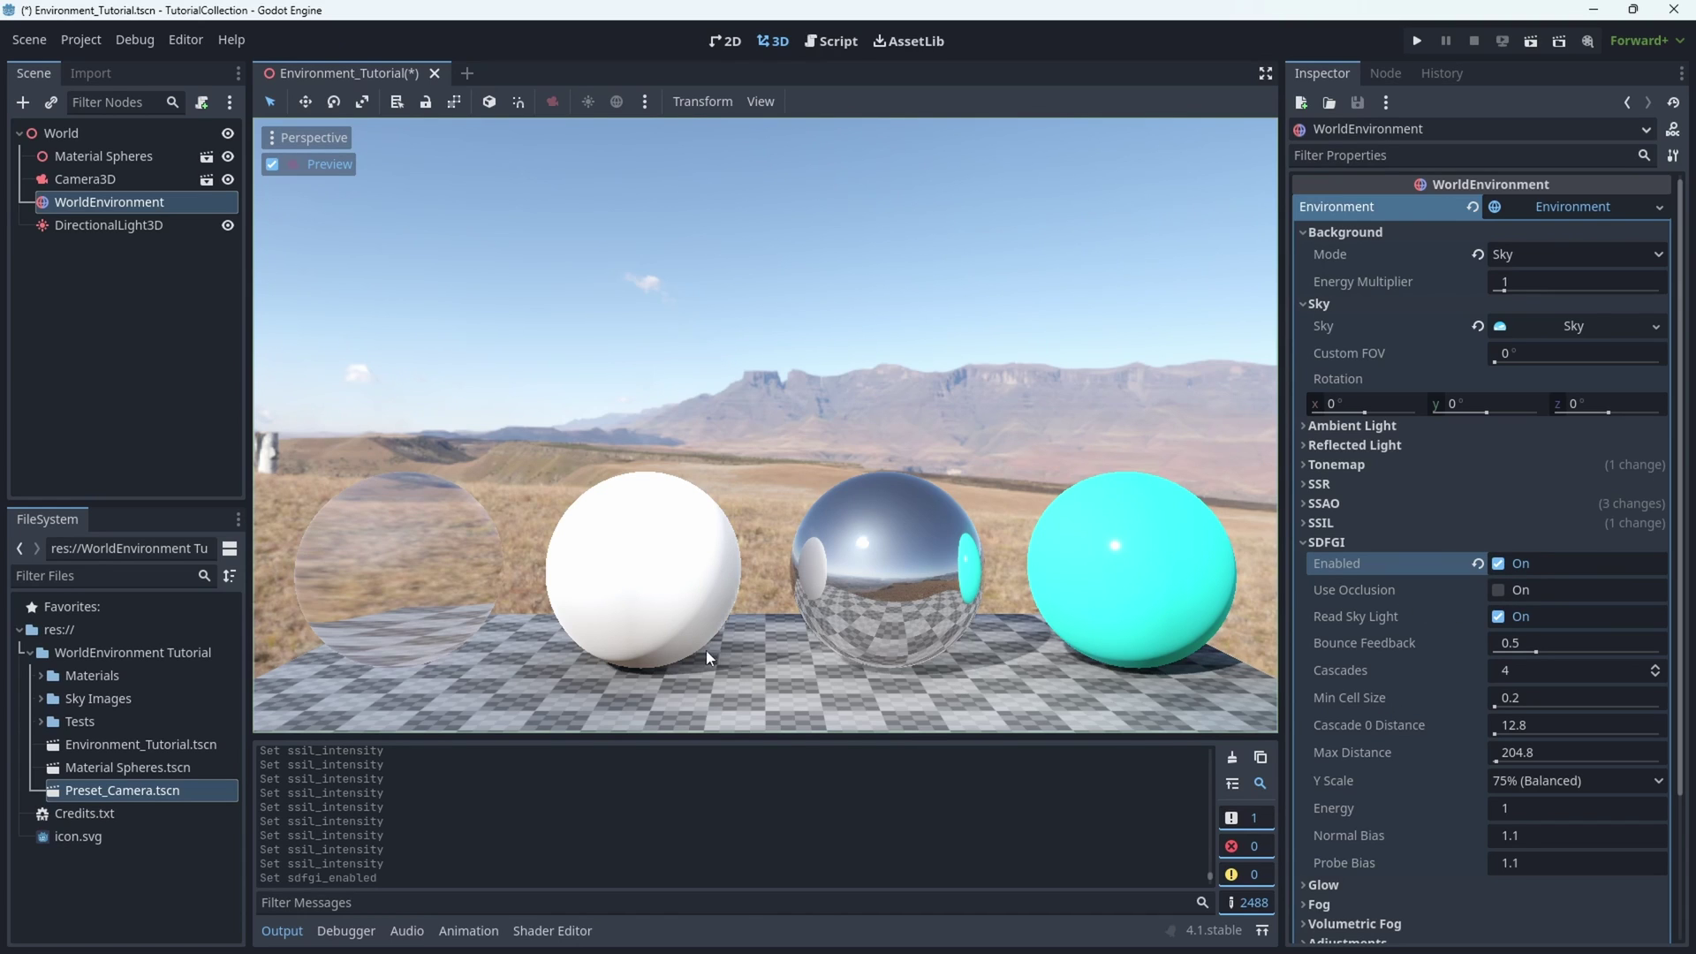
pyautogui.click(1495, 591)
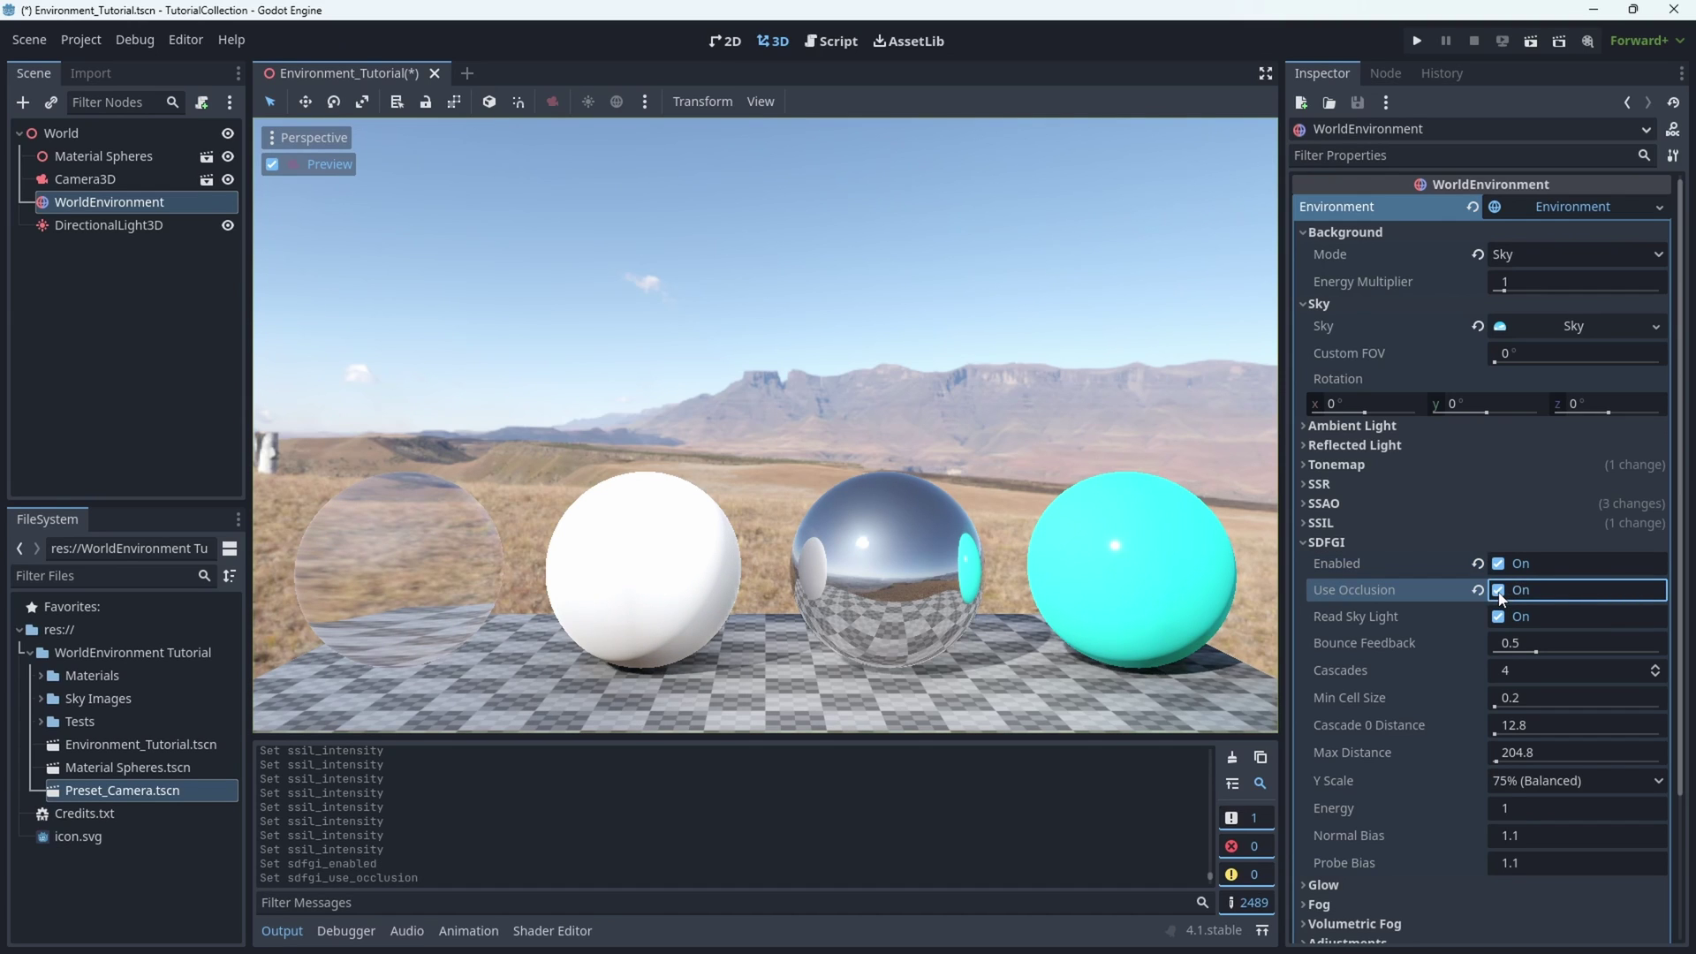
pyautogui.click(1498, 591)
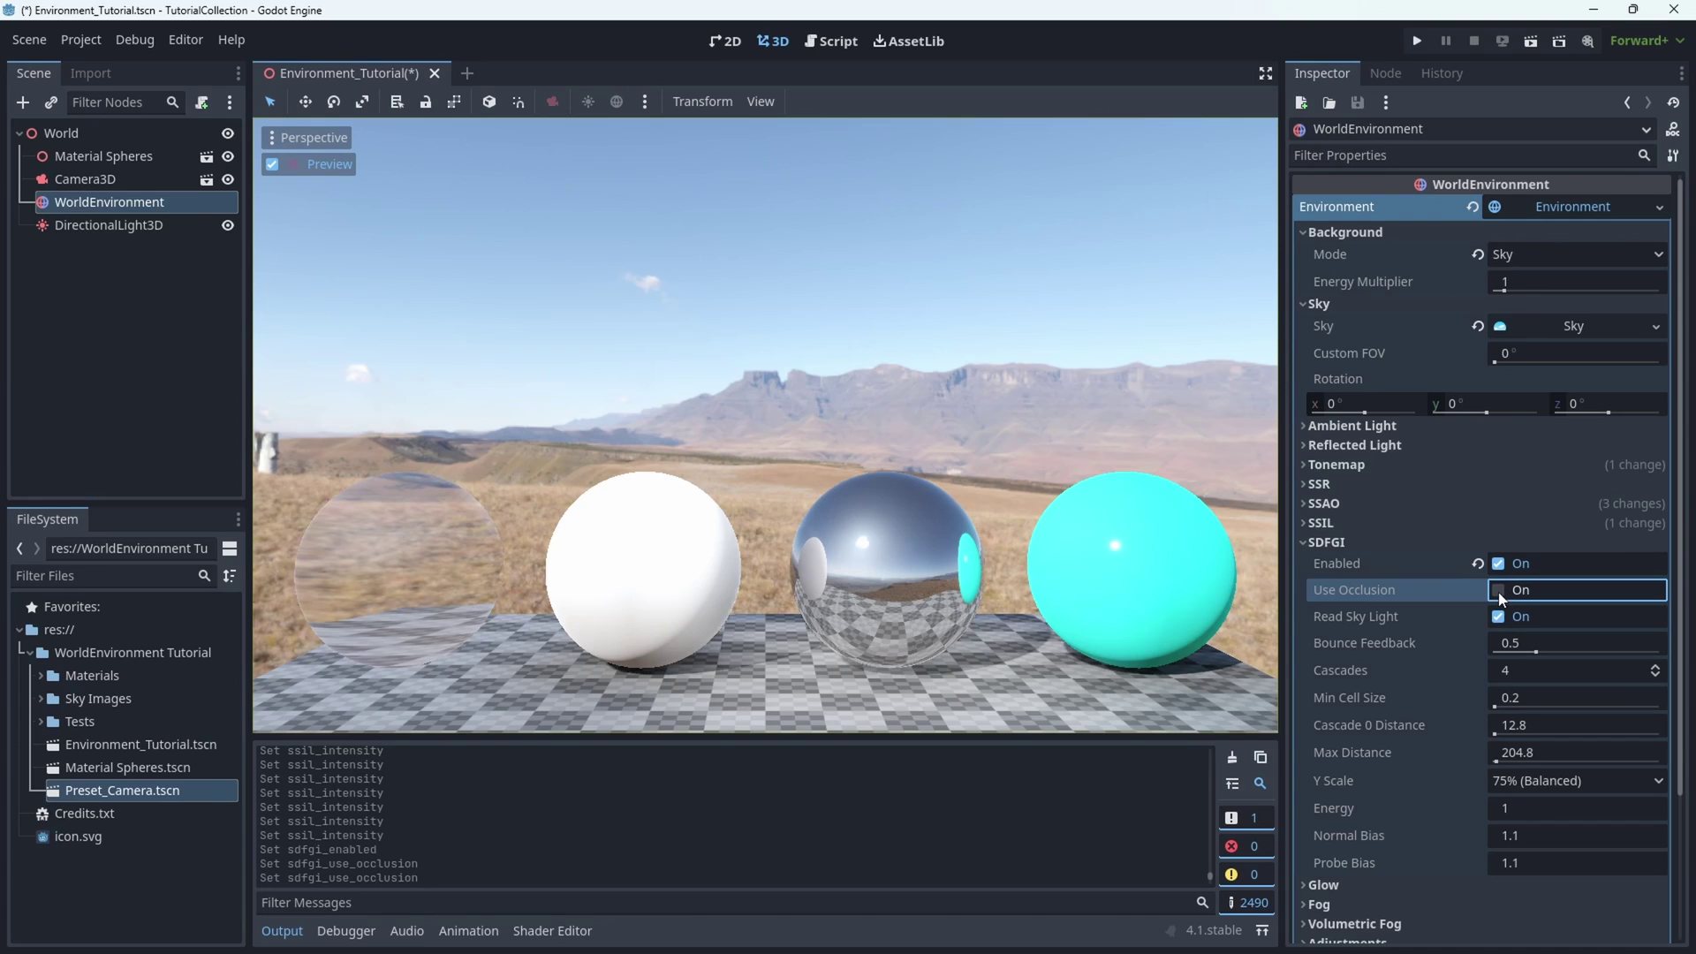
pyautogui.click(1499, 598)
pyautogui.click(1499, 598)
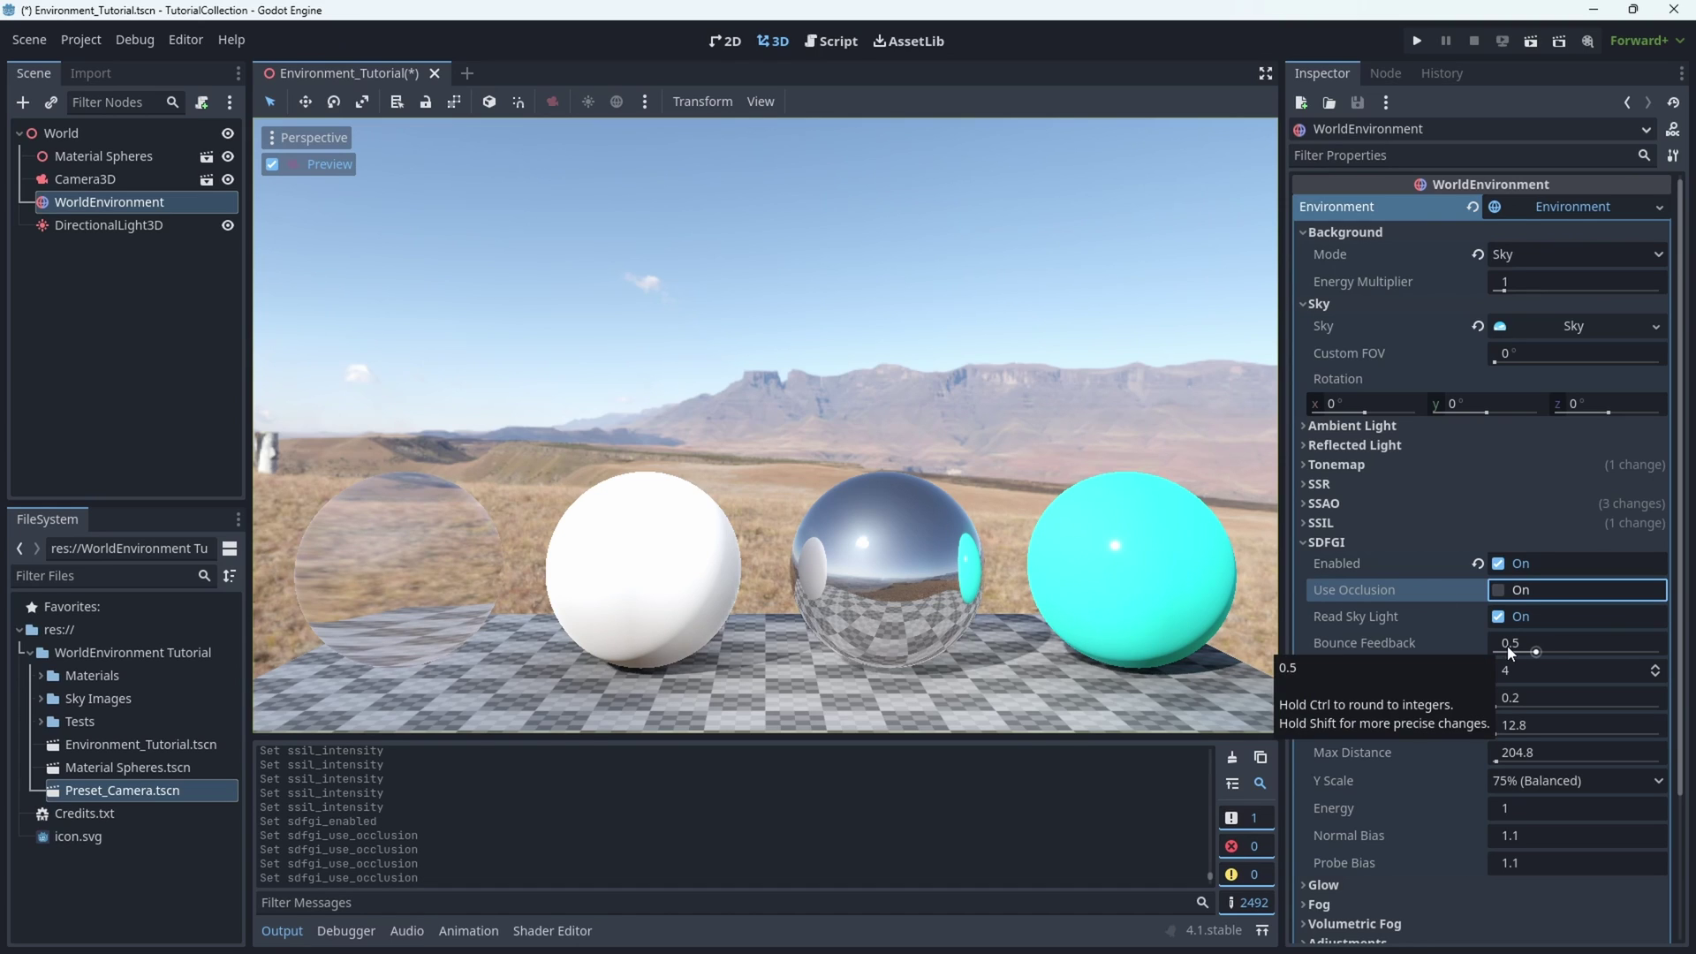
# Step: Enable Glow, push its Intensity to about 5.45, then turn Glow off again
pyautogui.click(1348, 541)
pyautogui.click(1356, 560)
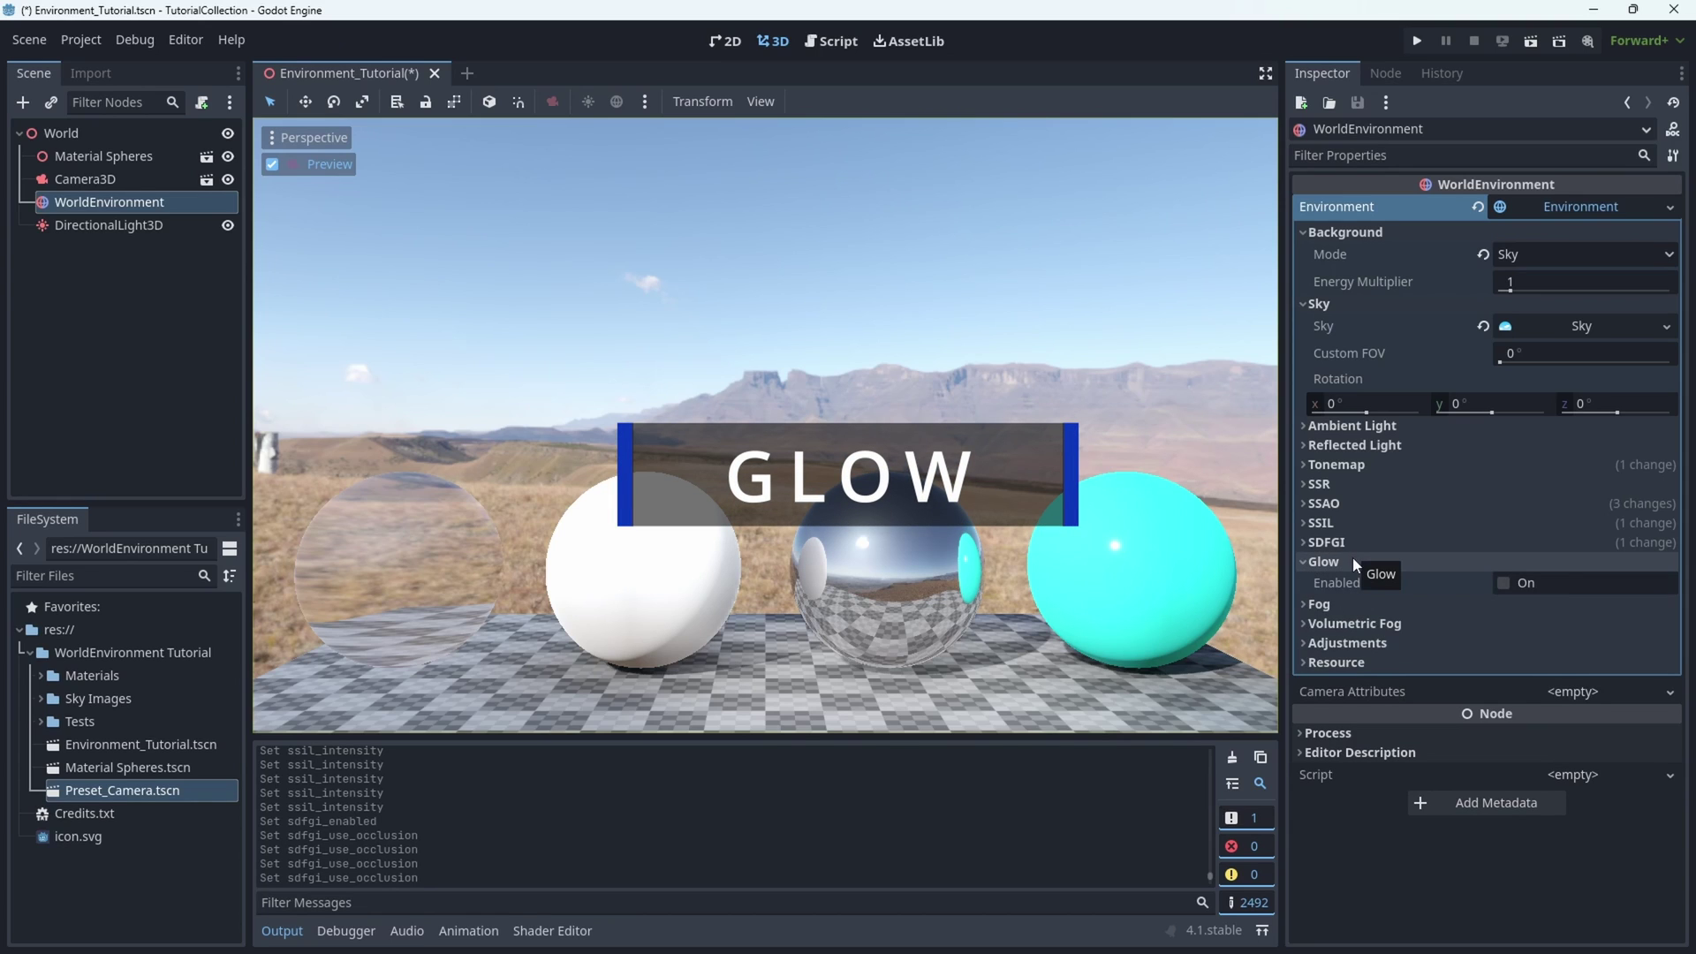
pyautogui.click(1381, 542)
pyautogui.click(1373, 542)
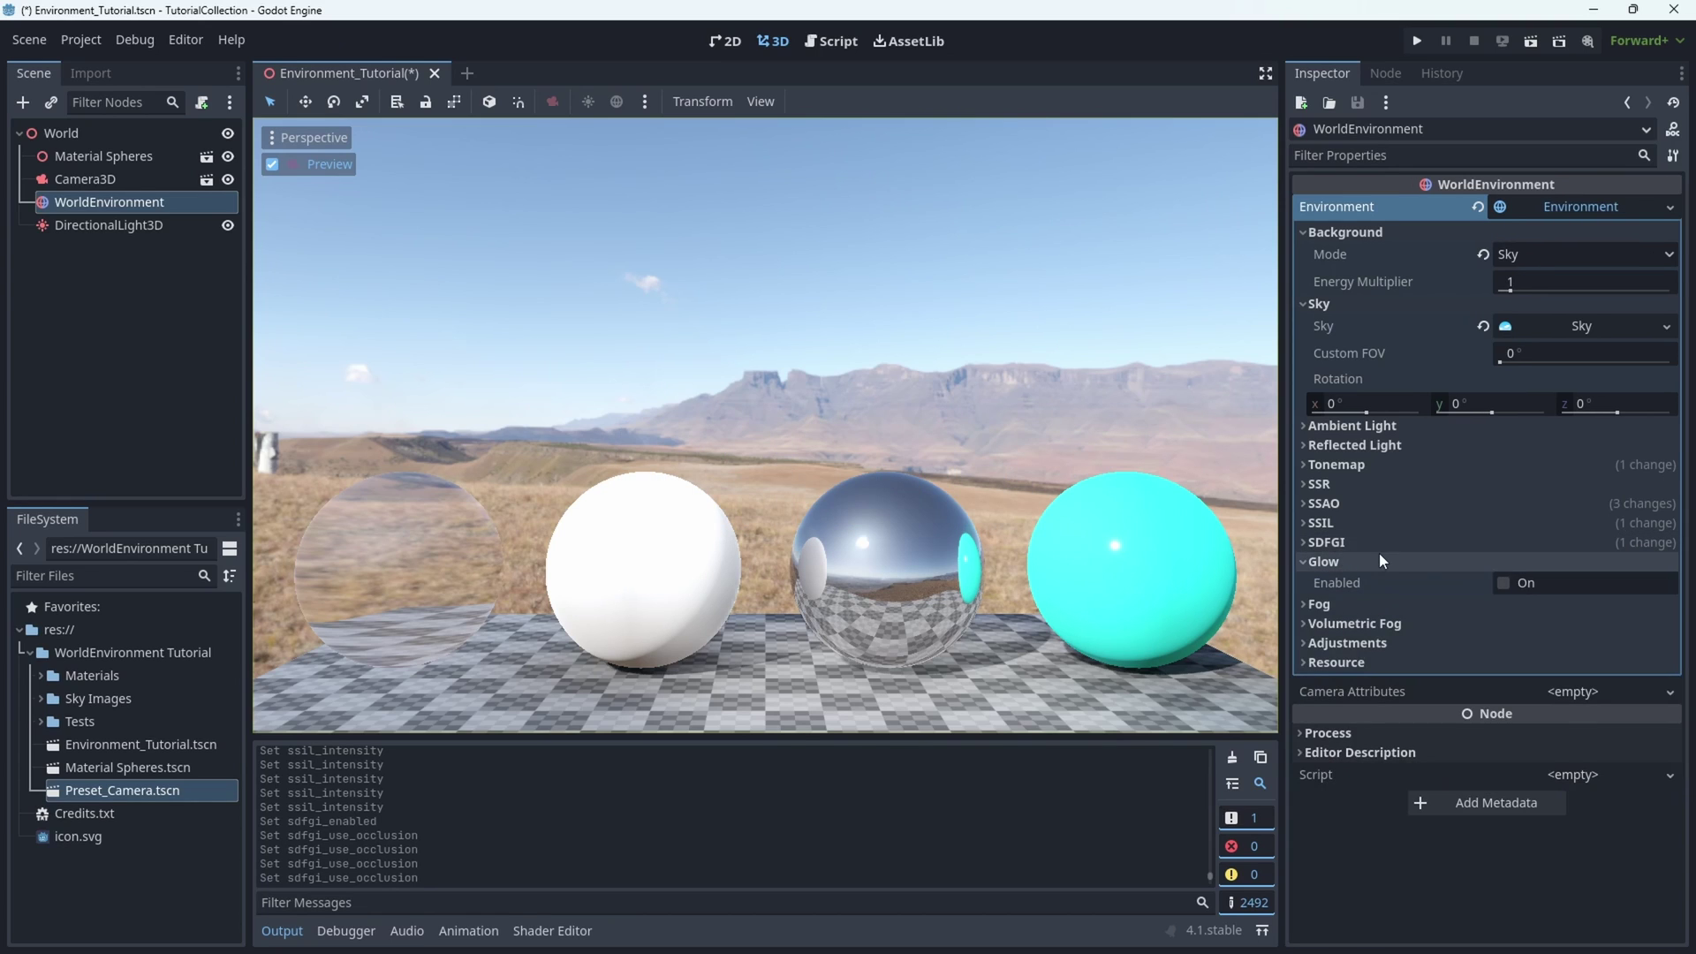
pyautogui.click(1499, 582)
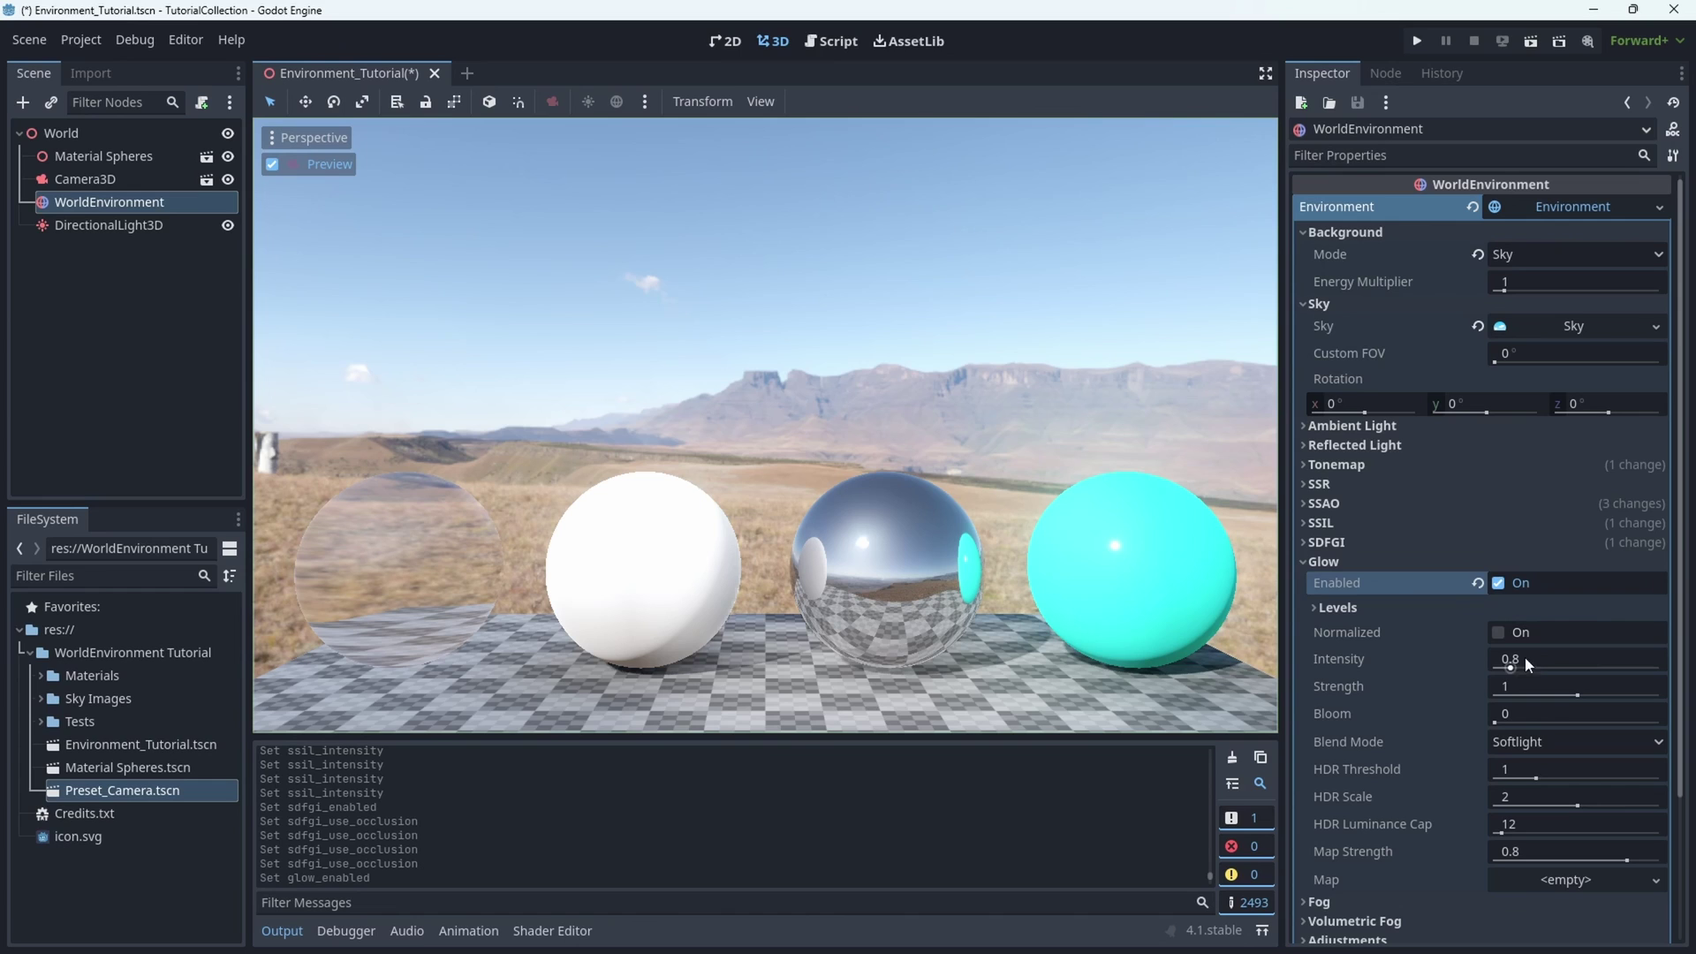
pyautogui.moveTo(1527, 661)
pyautogui.mouseDown()
pyautogui.moveTo(1607, 664)
pyautogui.moveTo(1505, 664)
pyautogui.mouseUp()
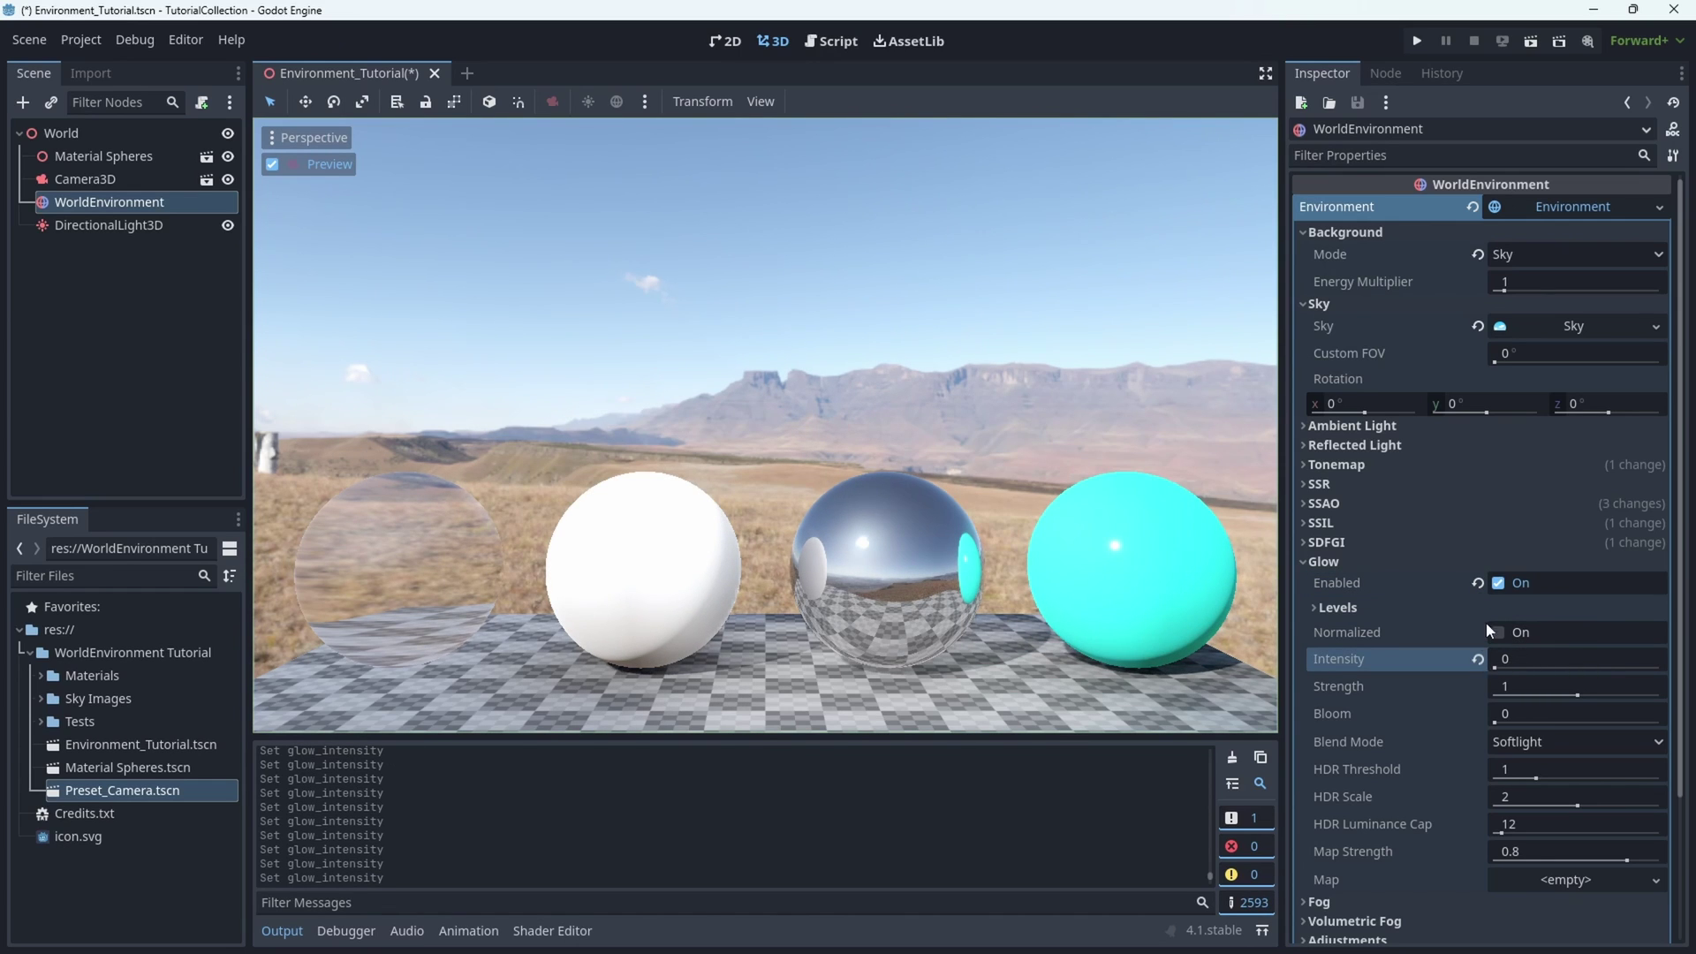
pyautogui.click(1499, 583)
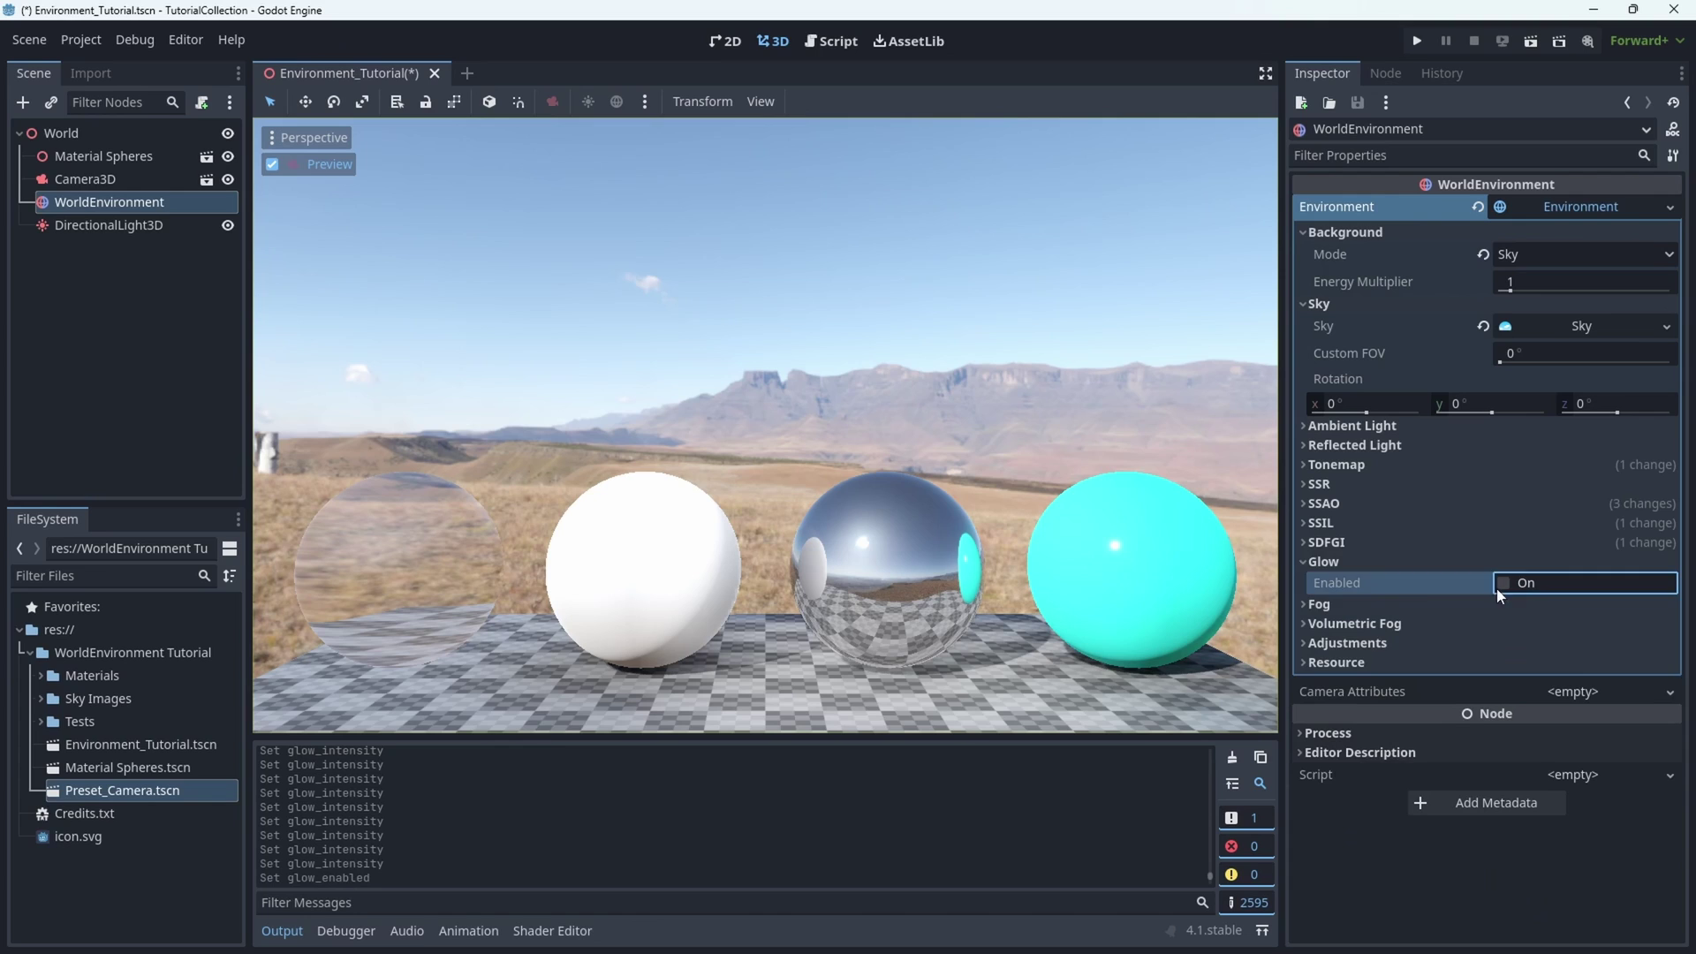
# Step: Turn on Fog, vary its Density up to 0.03, then switch Fog off
pyautogui.click(1431, 565)
pyautogui.click(1424, 582)
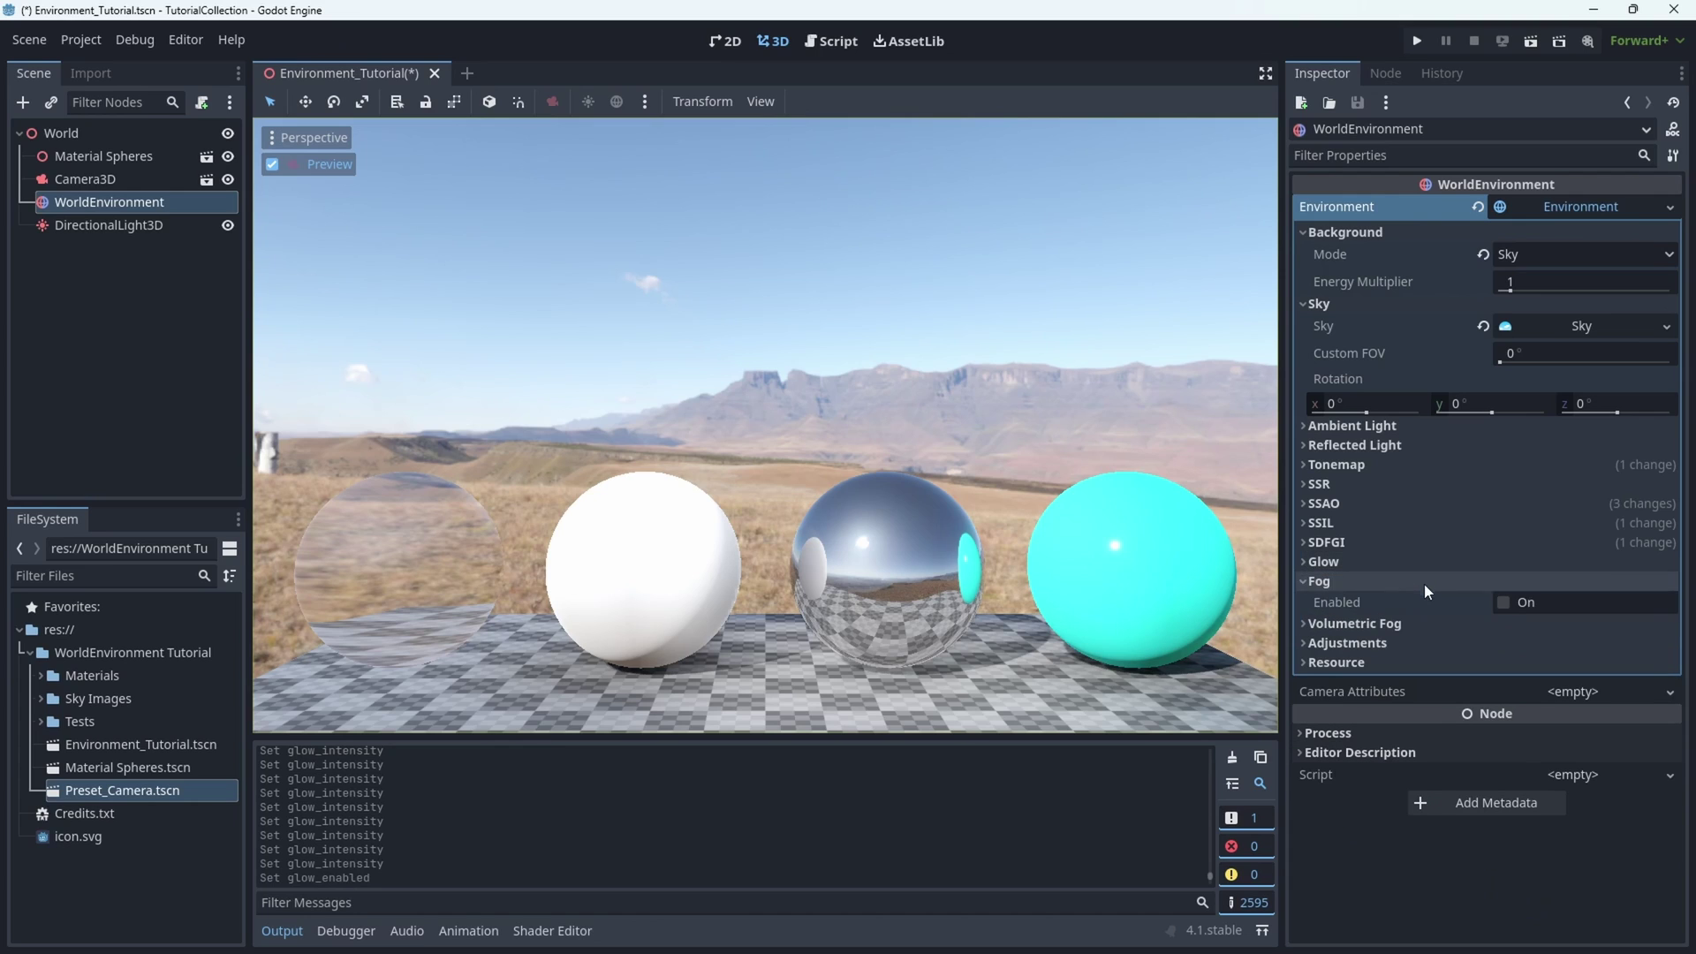
pyautogui.click(1505, 603)
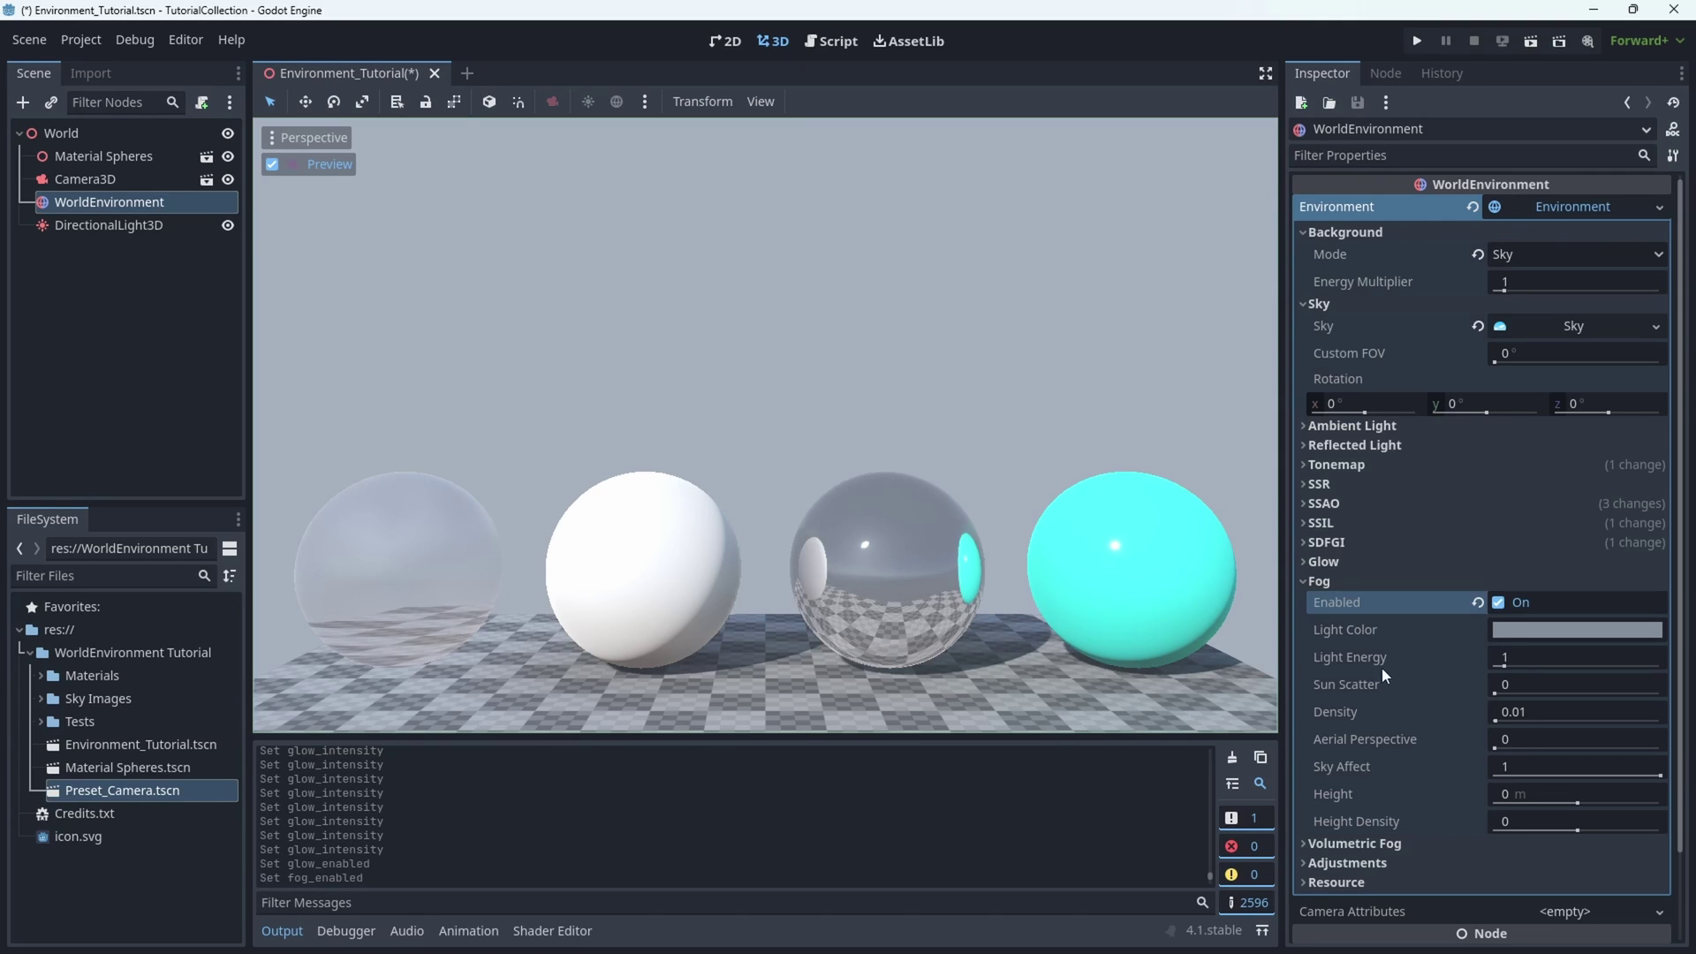
pyautogui.click(1579, 712)
pyautogui.moveTo(1580, 716)
pyautogui.mouseDown()
pyautogui.moveTo(1643, 715)
pyautogui.moveTo(1555, 715)
pyautogui.mouseUp()
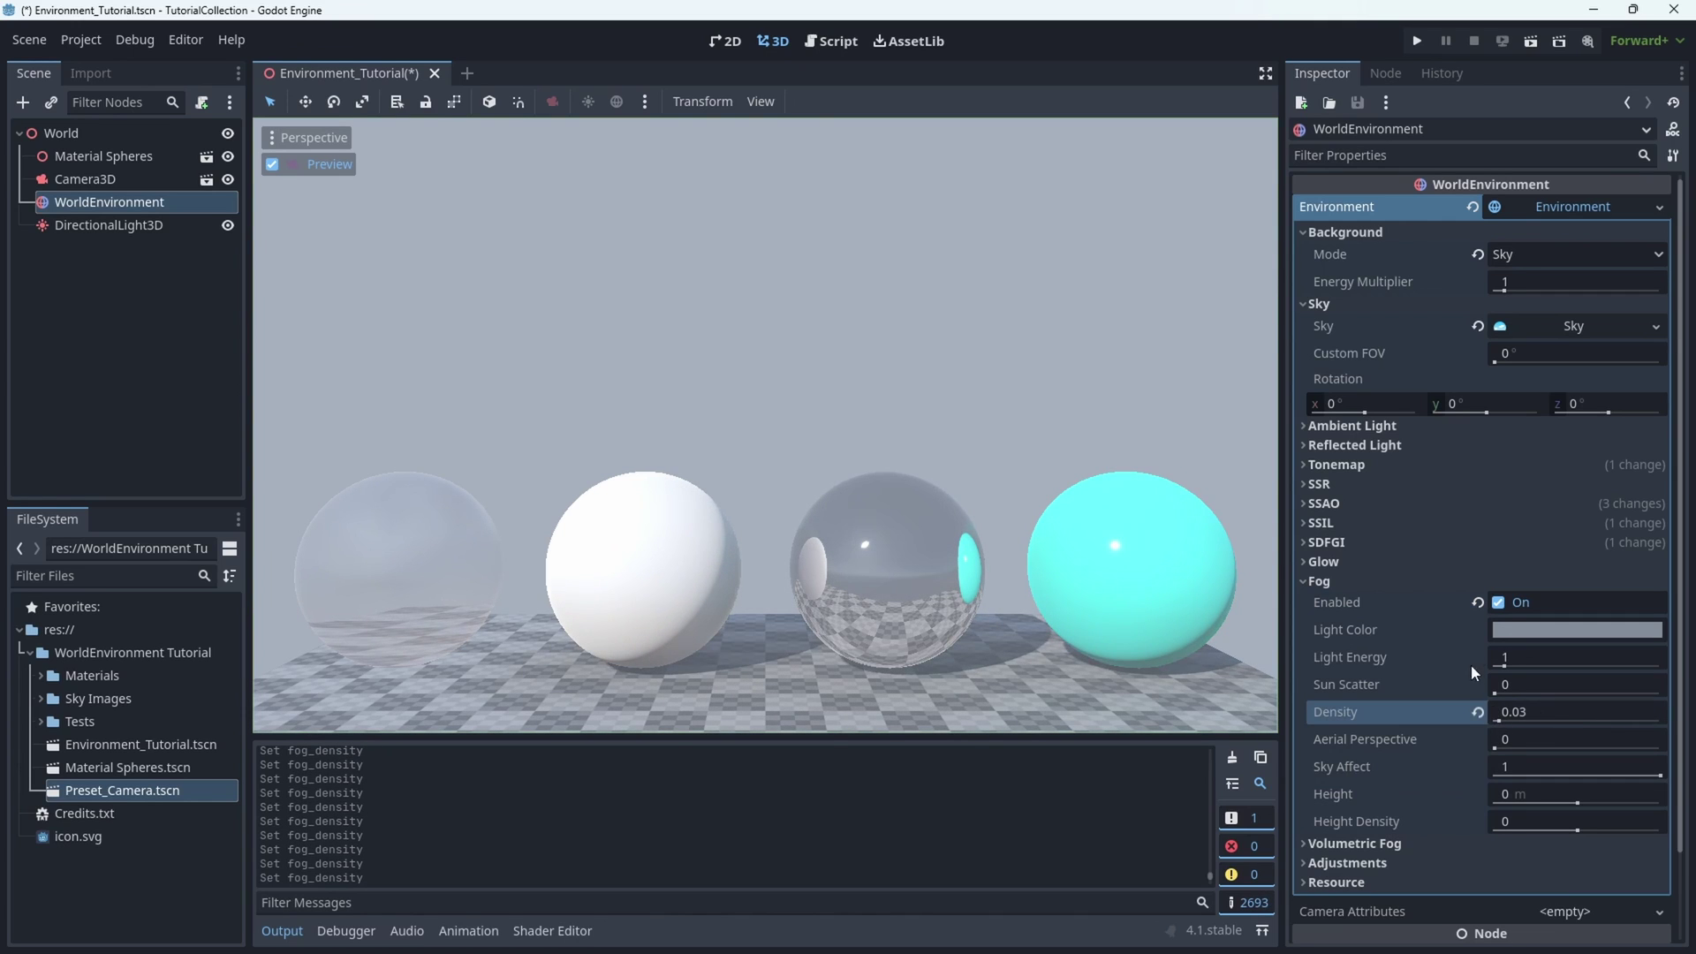
pyautogui.click(1498, 602)
# Step: Enable Volumetric Fog, lower Density to about 0.034, then disable and collapse it
pyautogui.click(1383, 582)
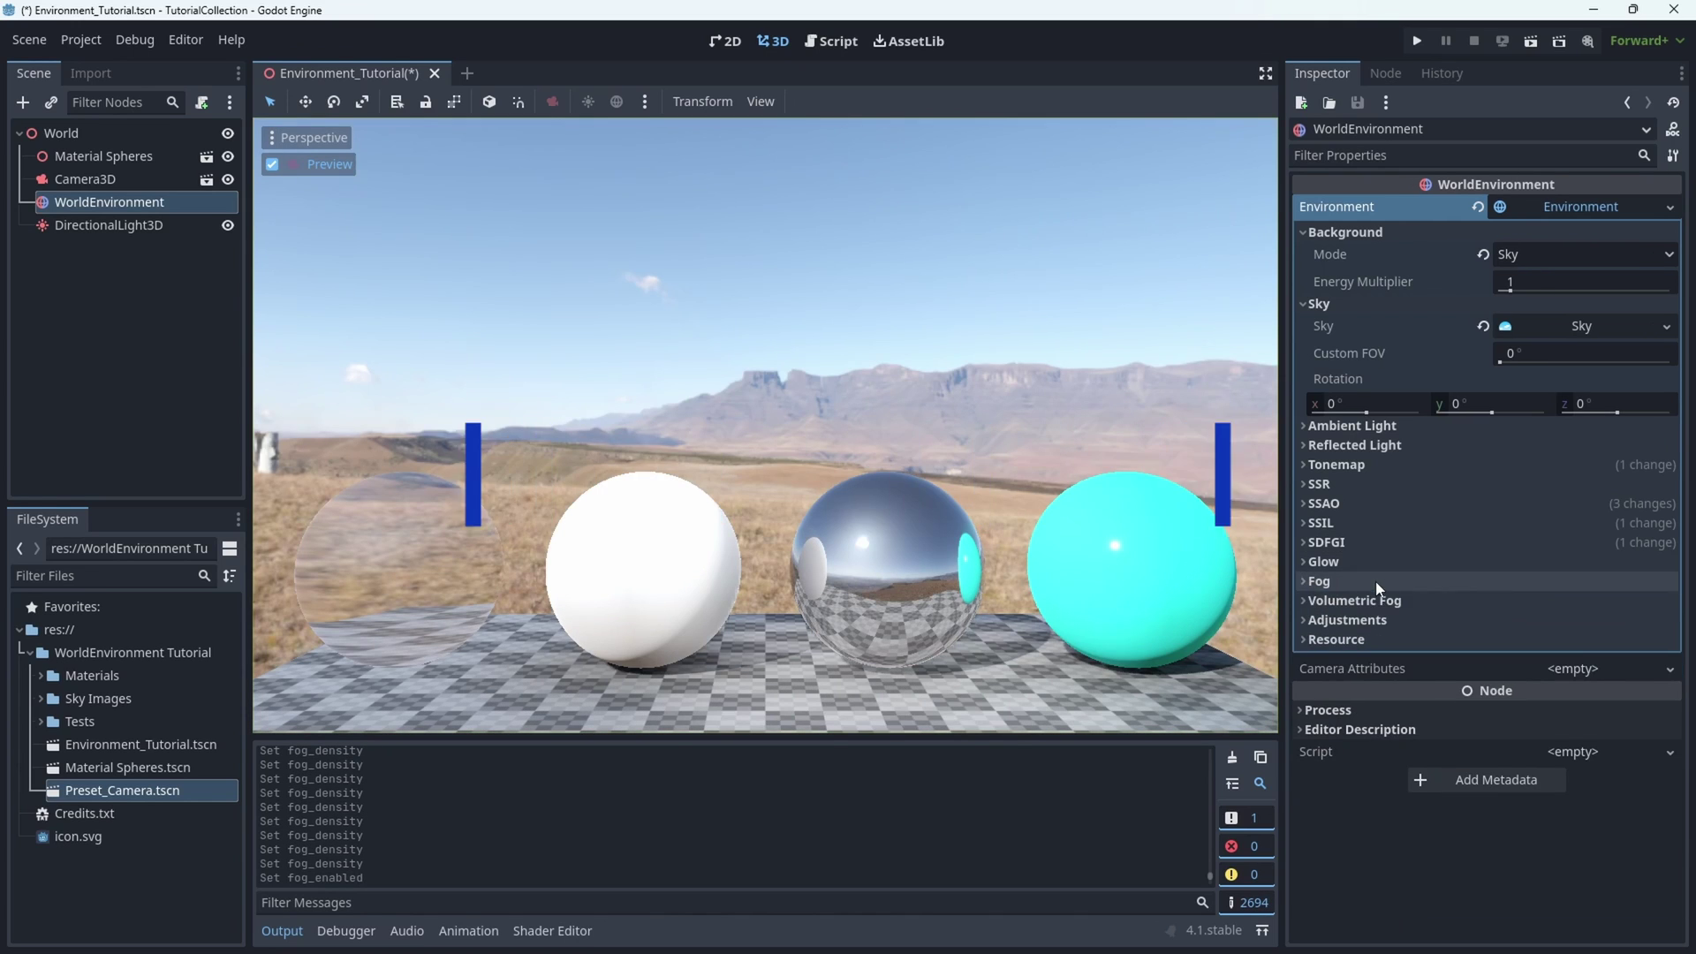
pyautogui.click(1385, 601)
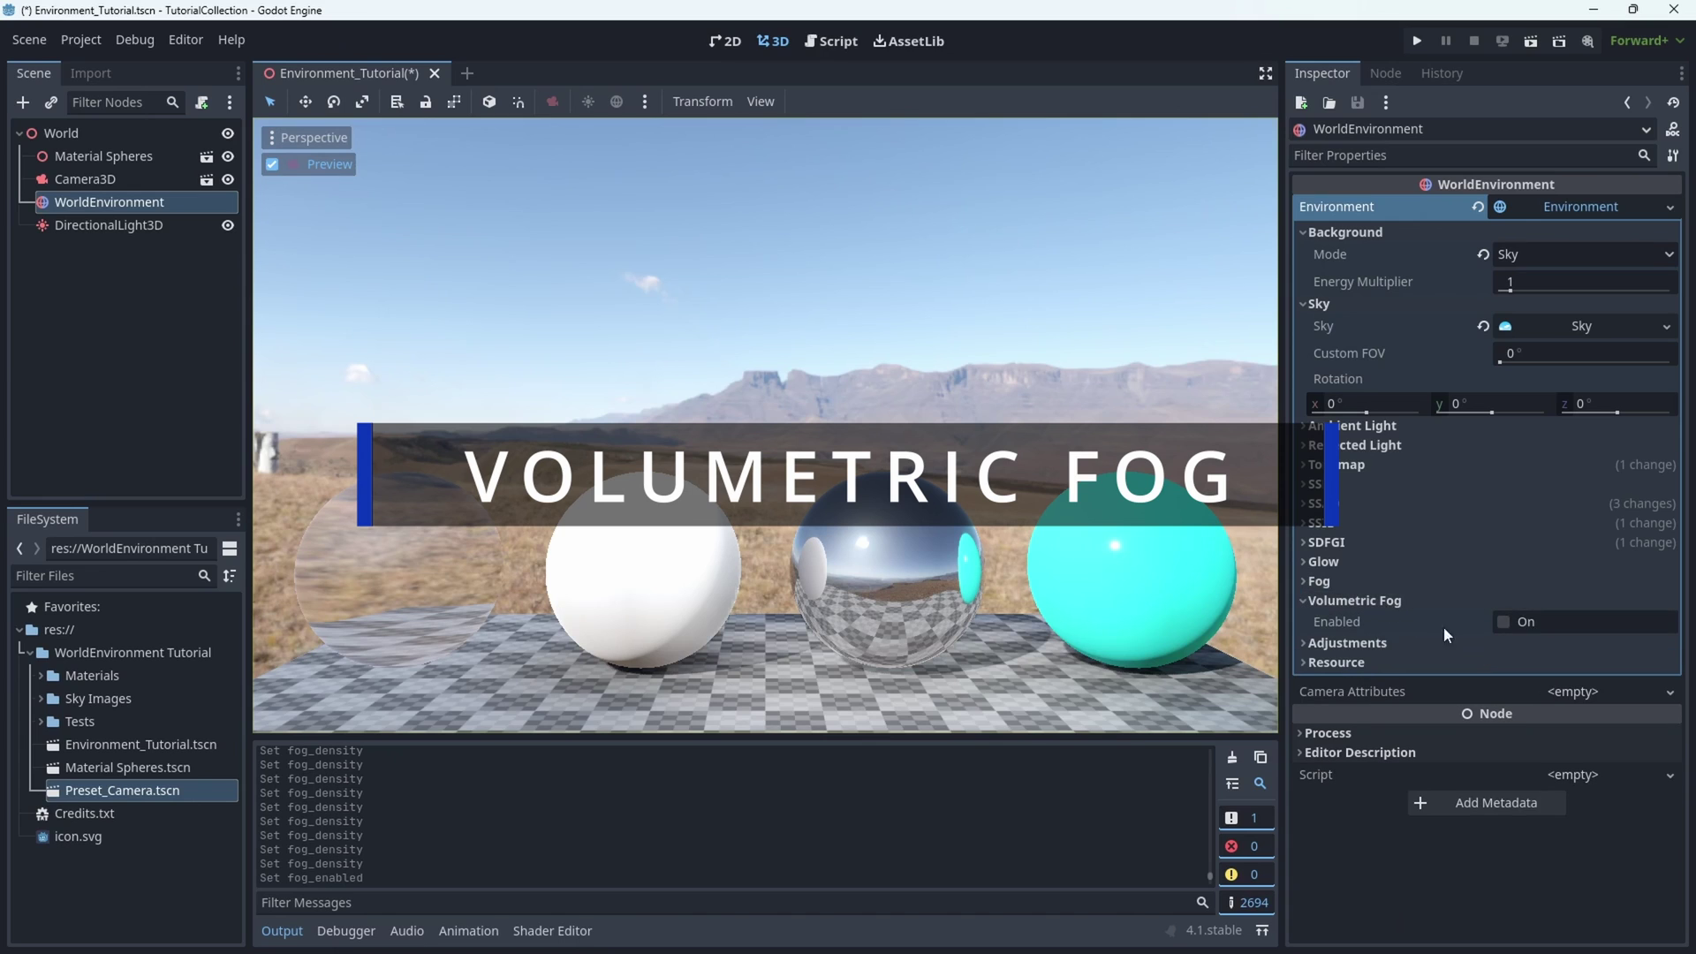
pyautogui.click(1501, 623)
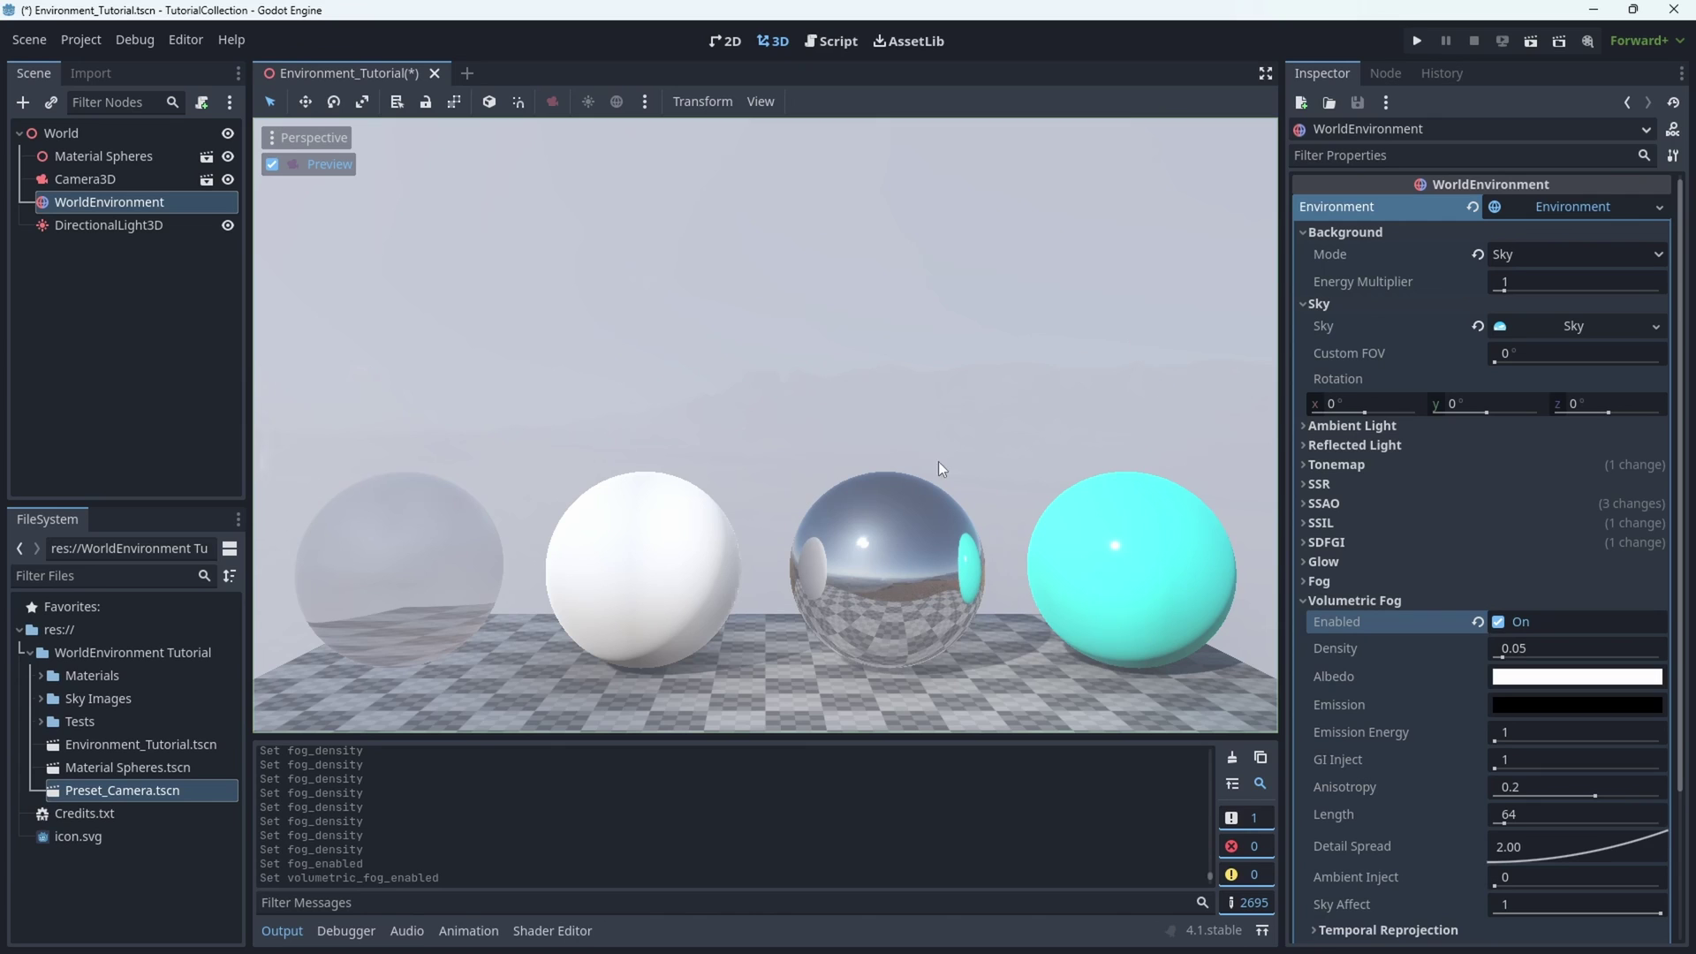
pyautogui.moveTo(1545, 658); pyautogui.dragTo(1527, 658)
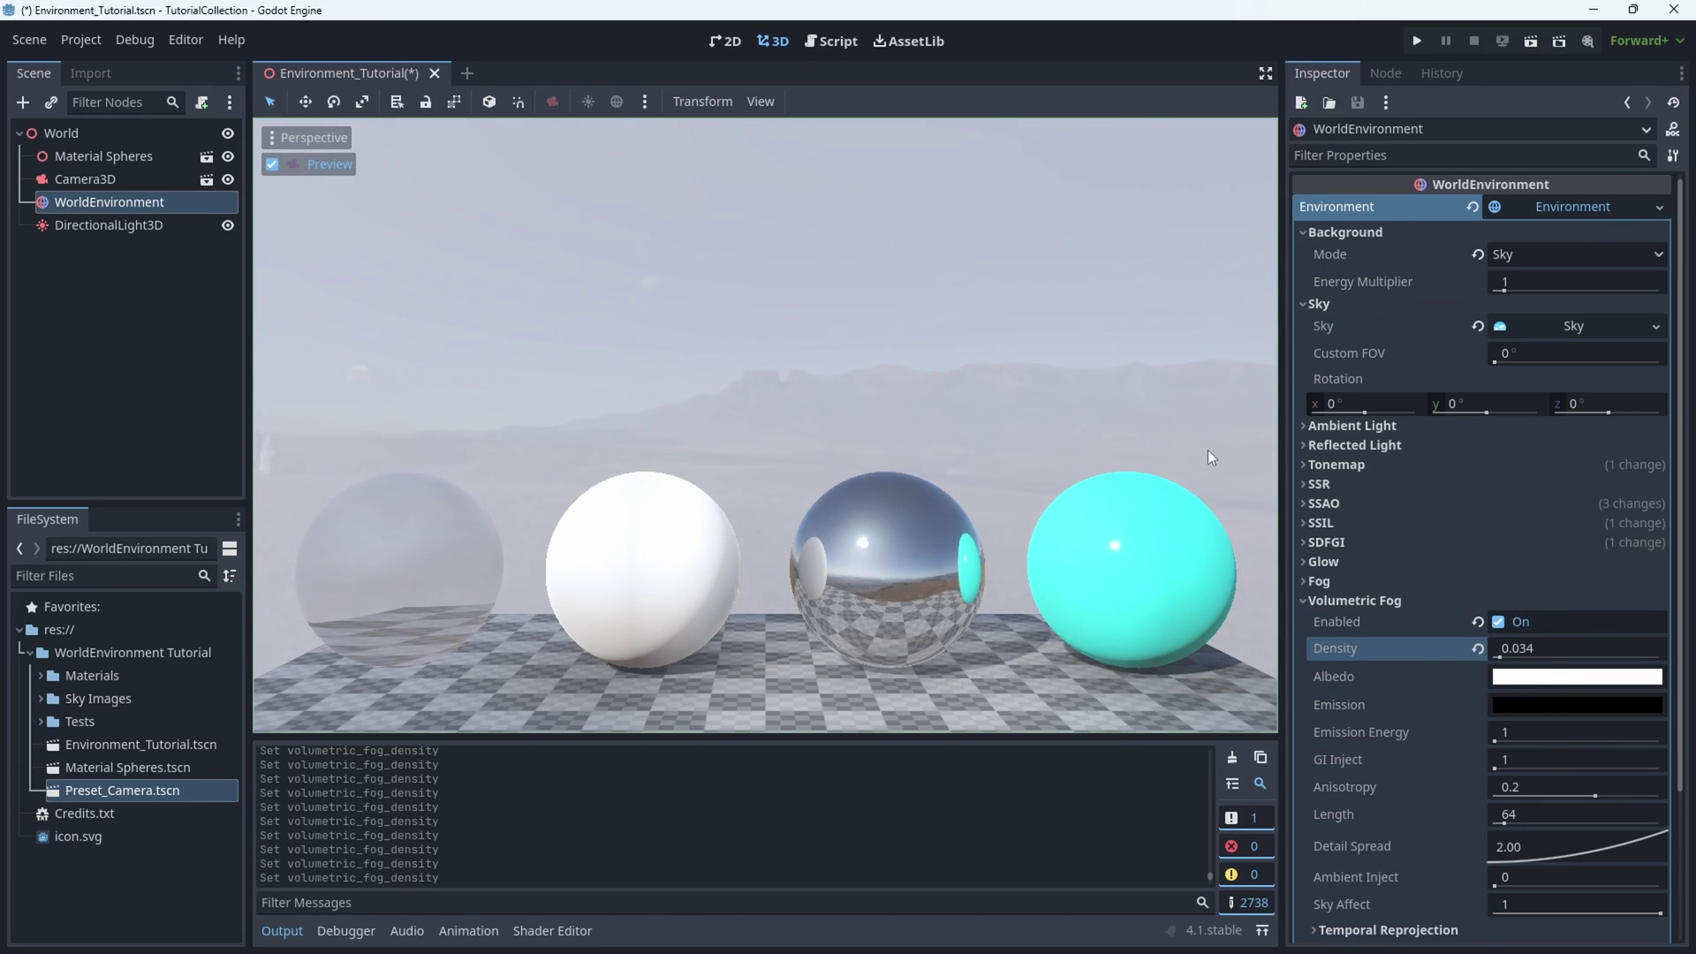
pyautogui.click(1499, 622)
pyautogui.click(1448, 600)
# Step: Enable Adjustments and preview Brightness 0.5, Contrast 1.95 and Saturation 4.58
pyautogui.click(1450, 619)
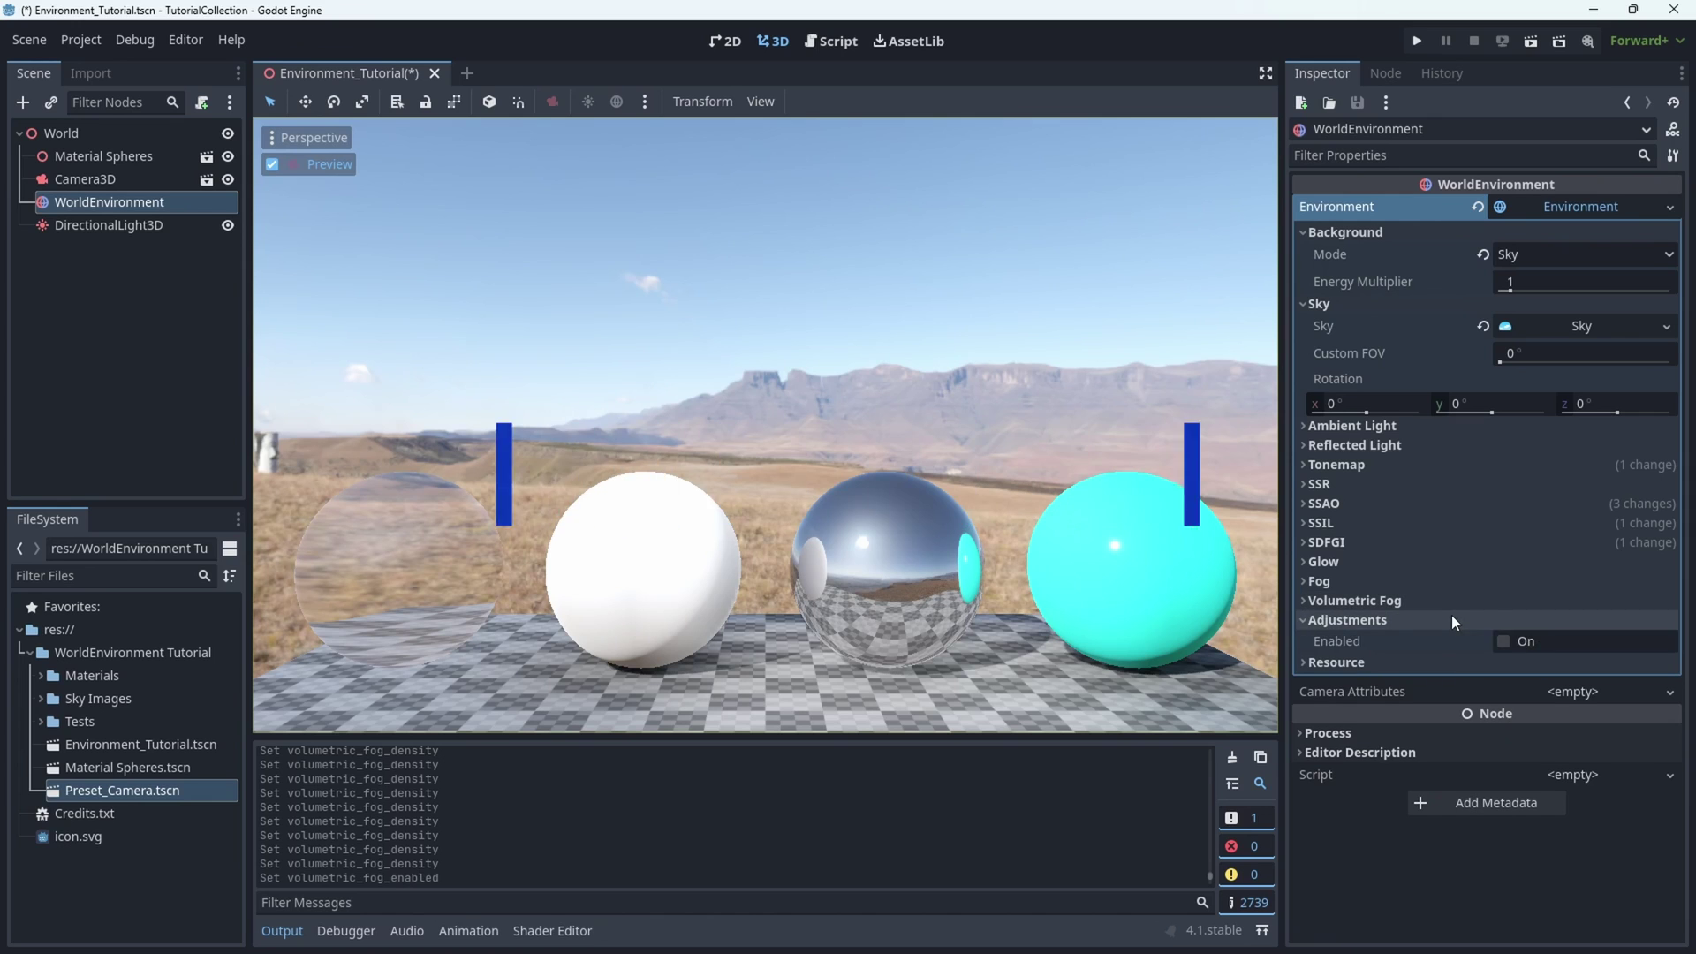
pyautogui.click(1505, 641)
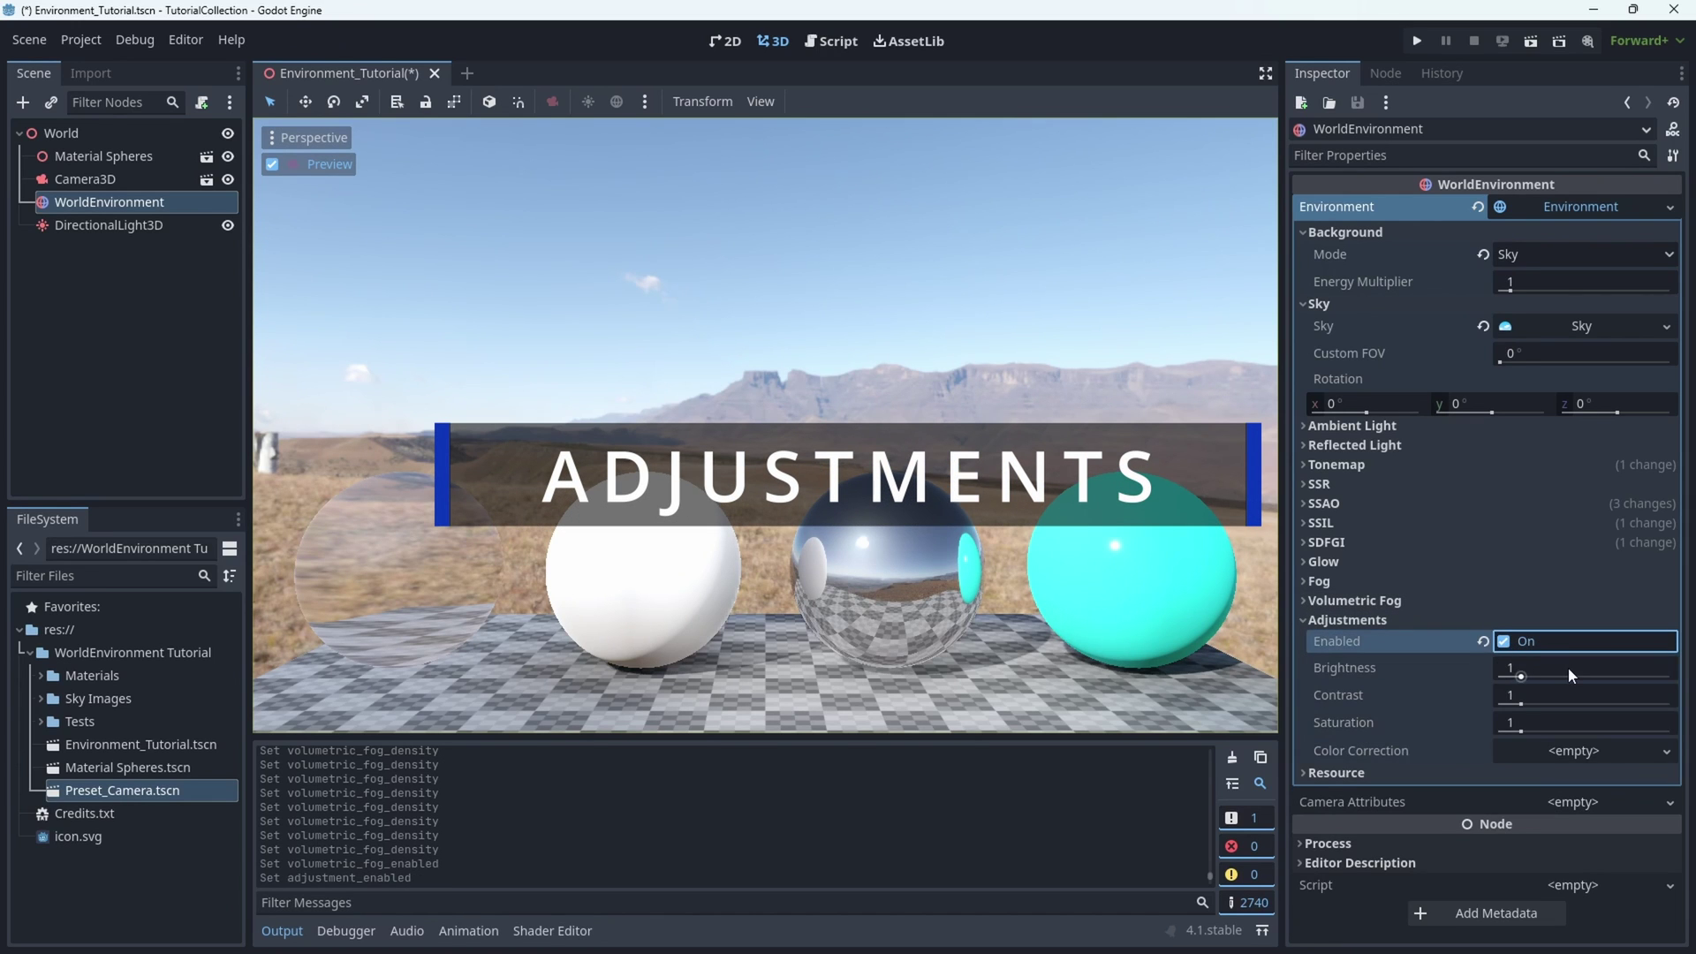
pyautogui.moveTo(1567, 666); pyautogui.dragTo(1596, 731)
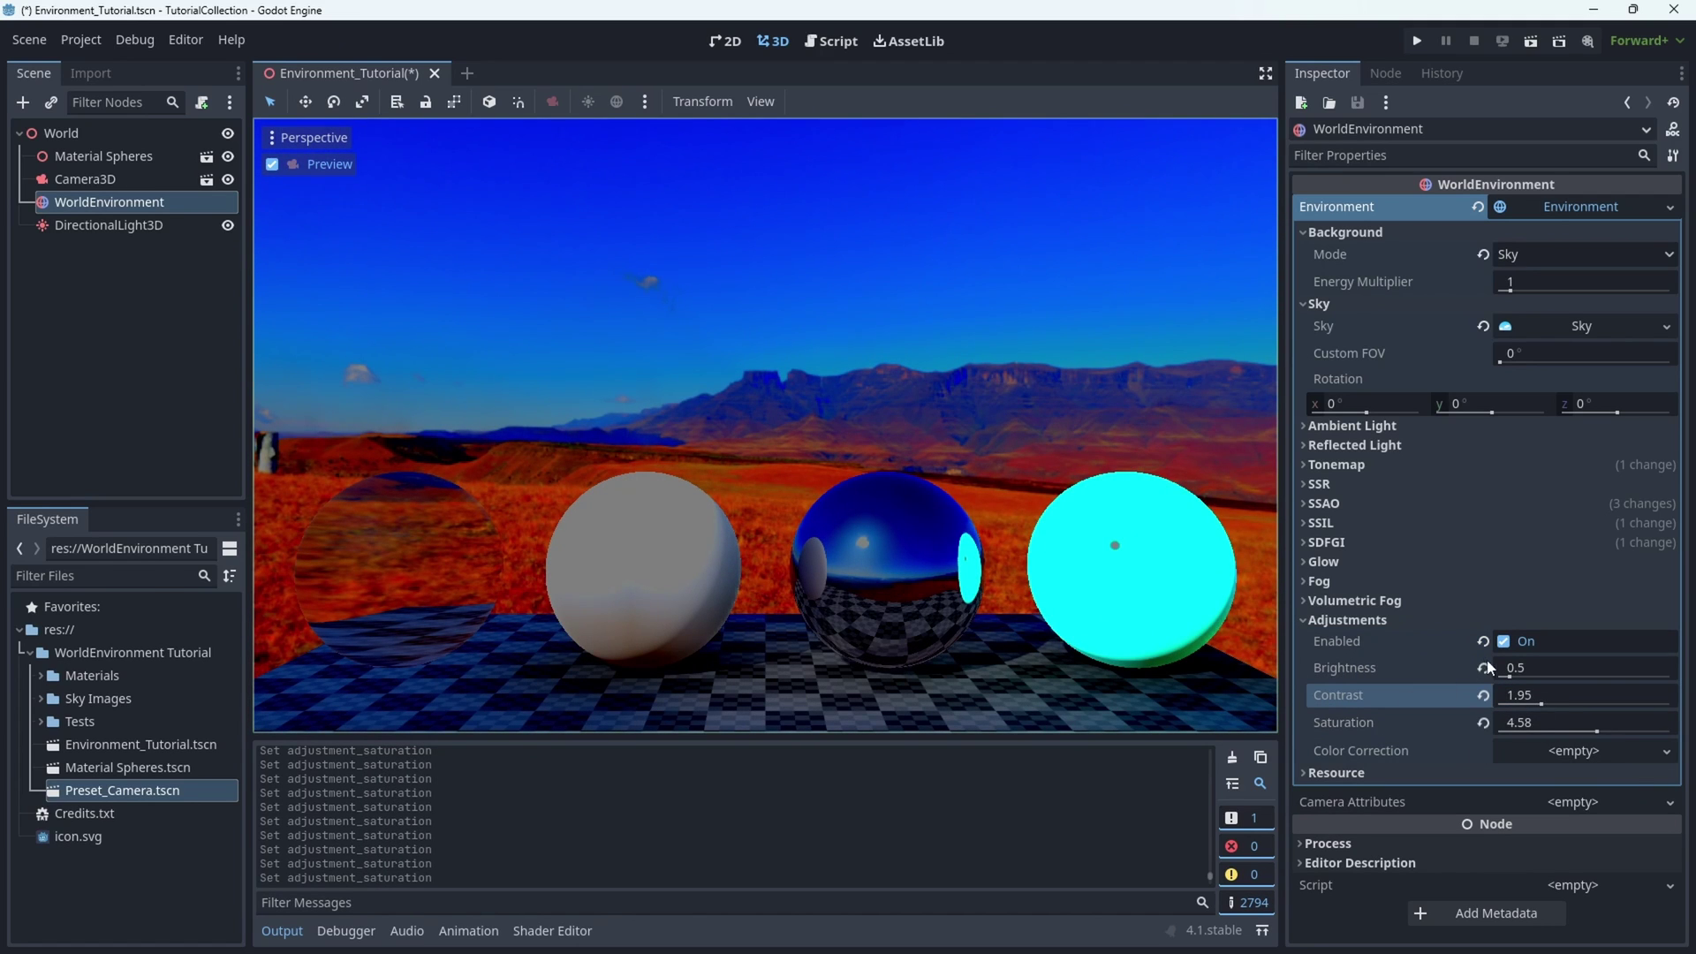
# Step: Revert saturation, contrast and brightness to 1 and disable Adjustments
pyautogui.click(1483, 722)
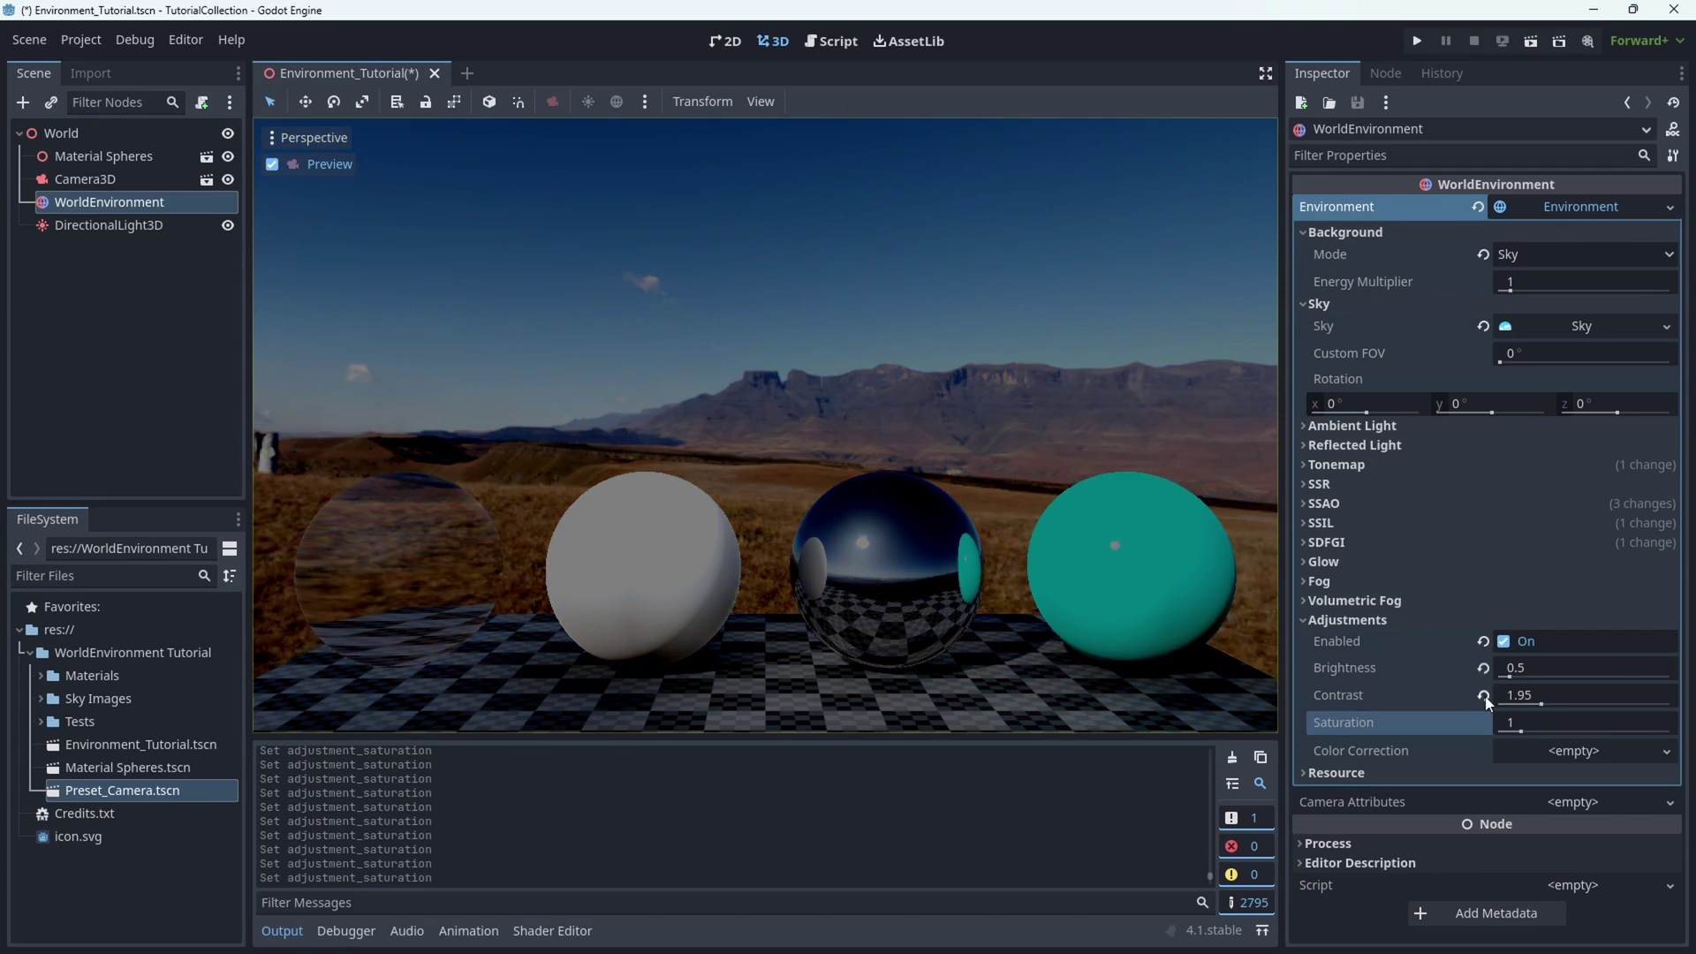
pyautogui.click(1484, 696)
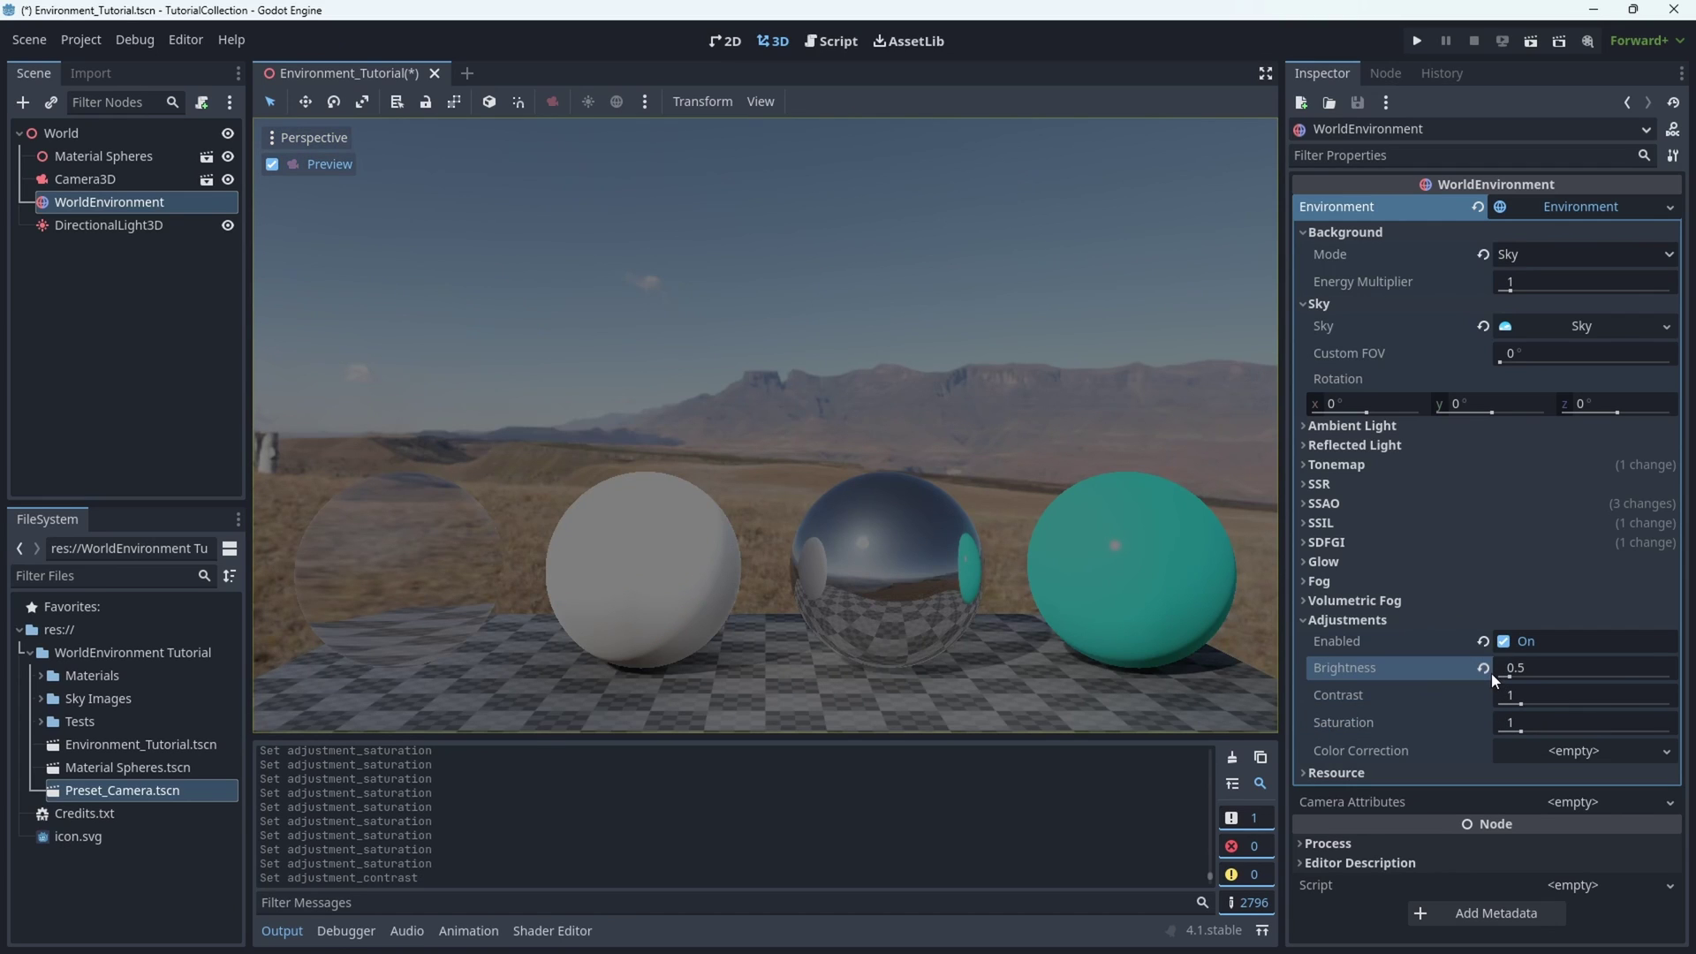
pyautogui.click(1485, 668)
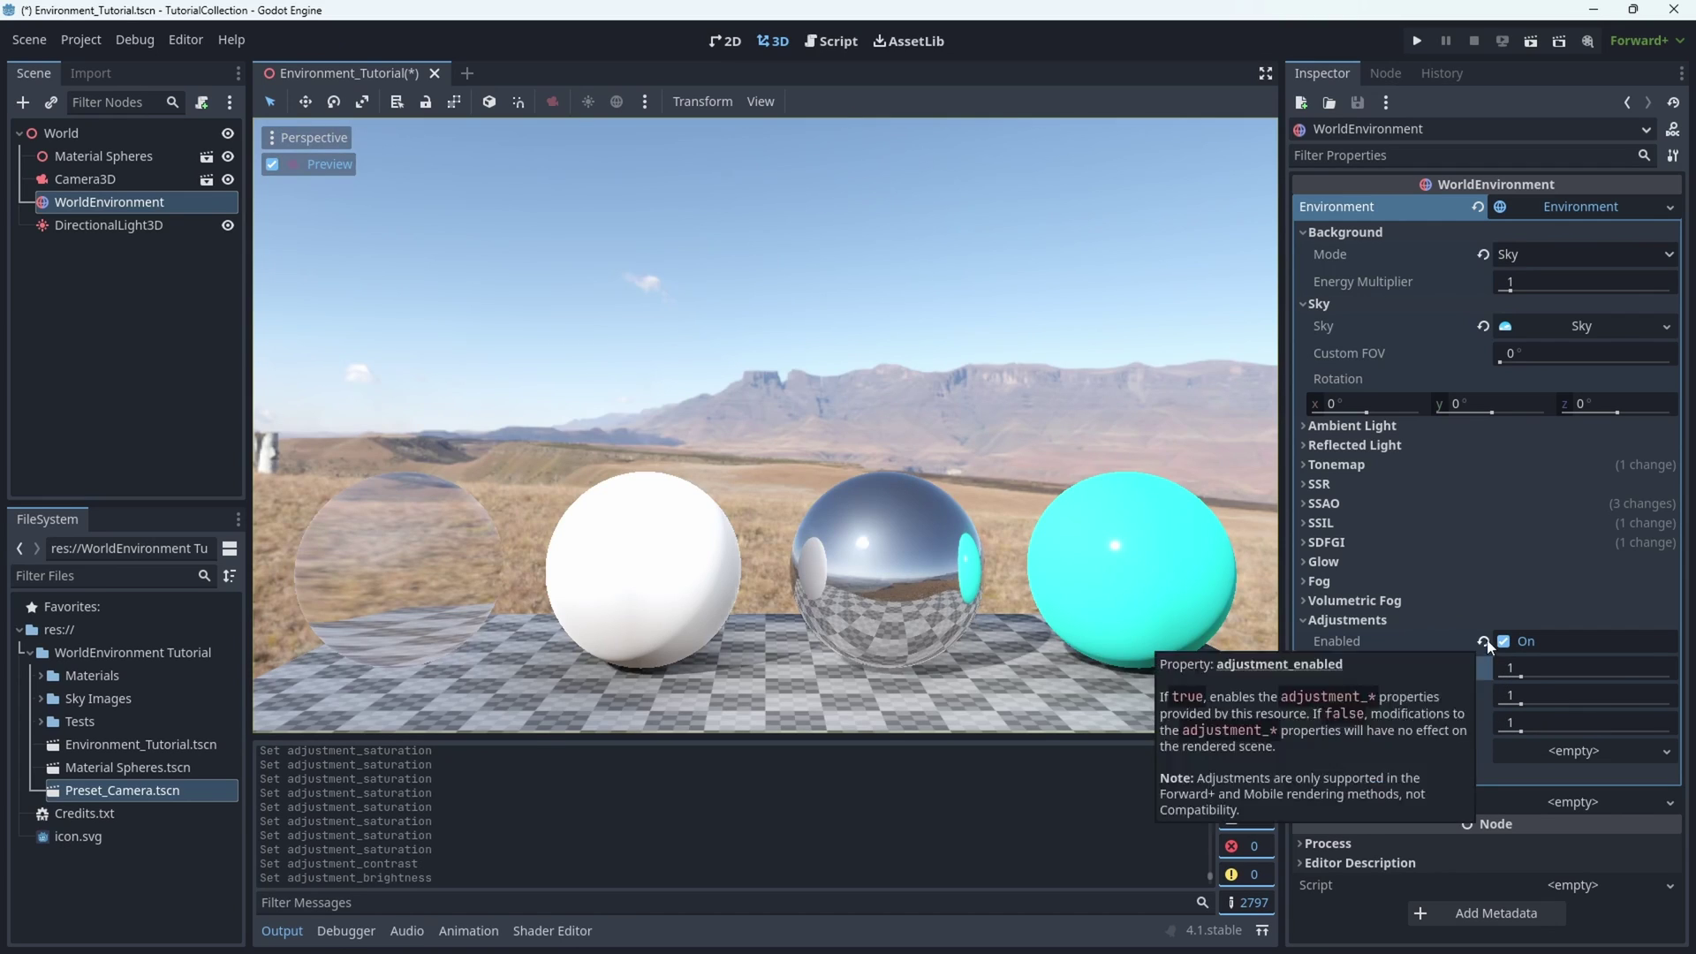
pyautogui.click(1484, 642)
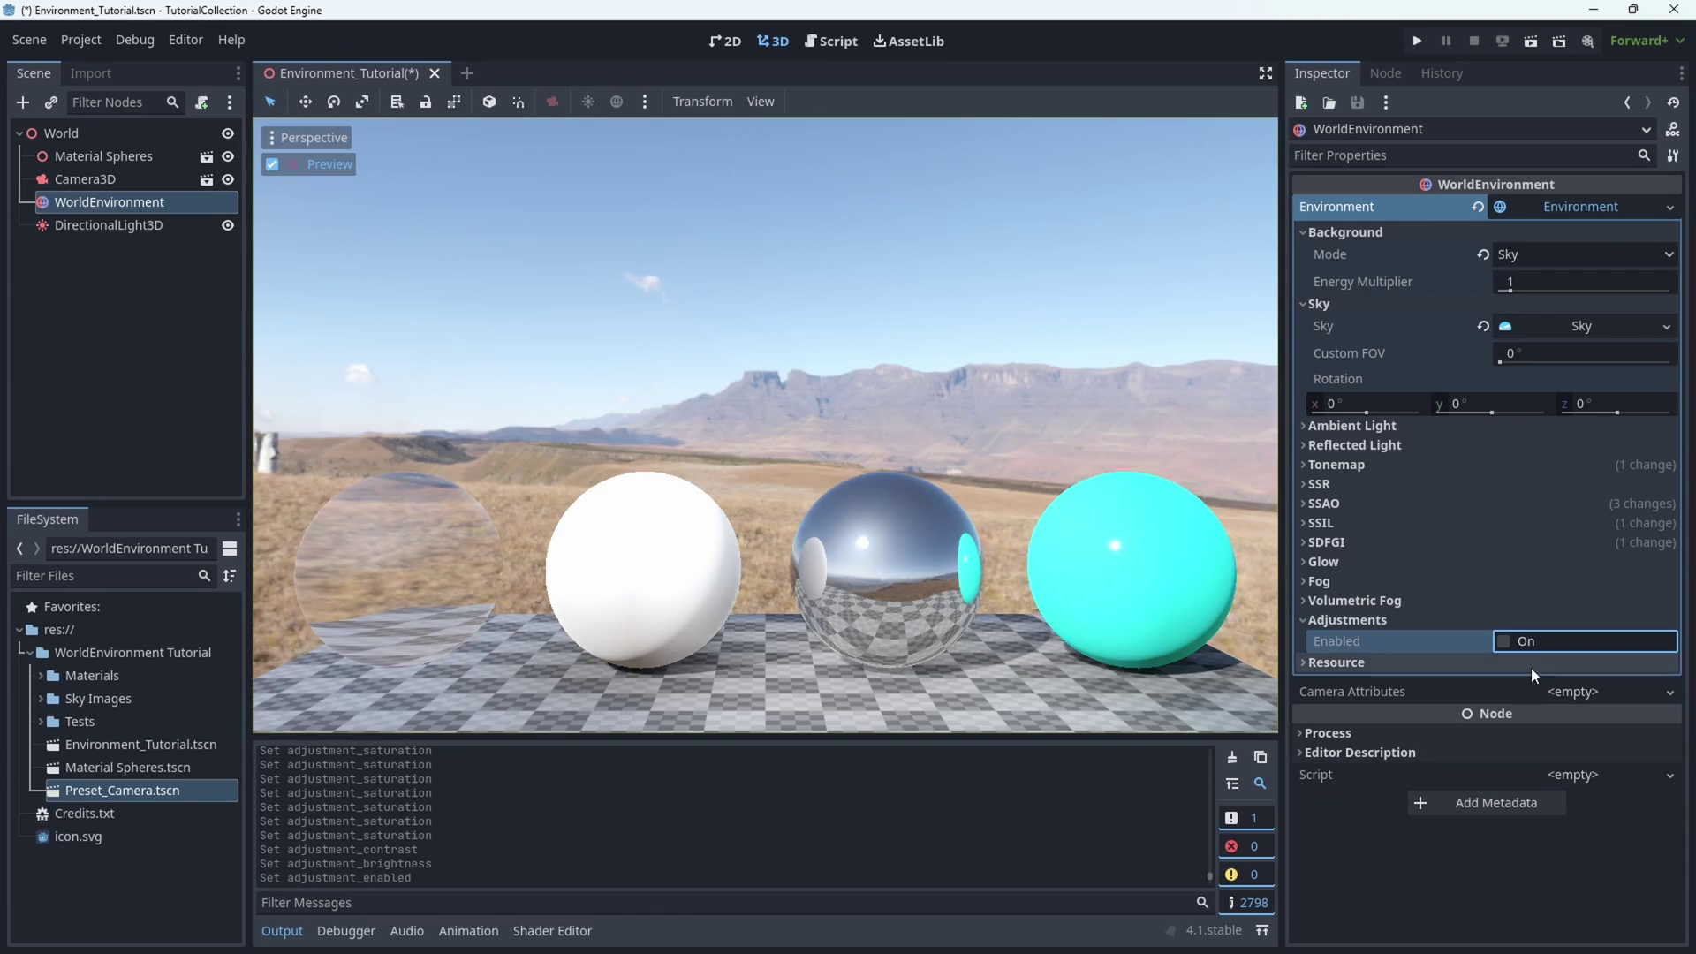
pyautogui.click(1367, 618)
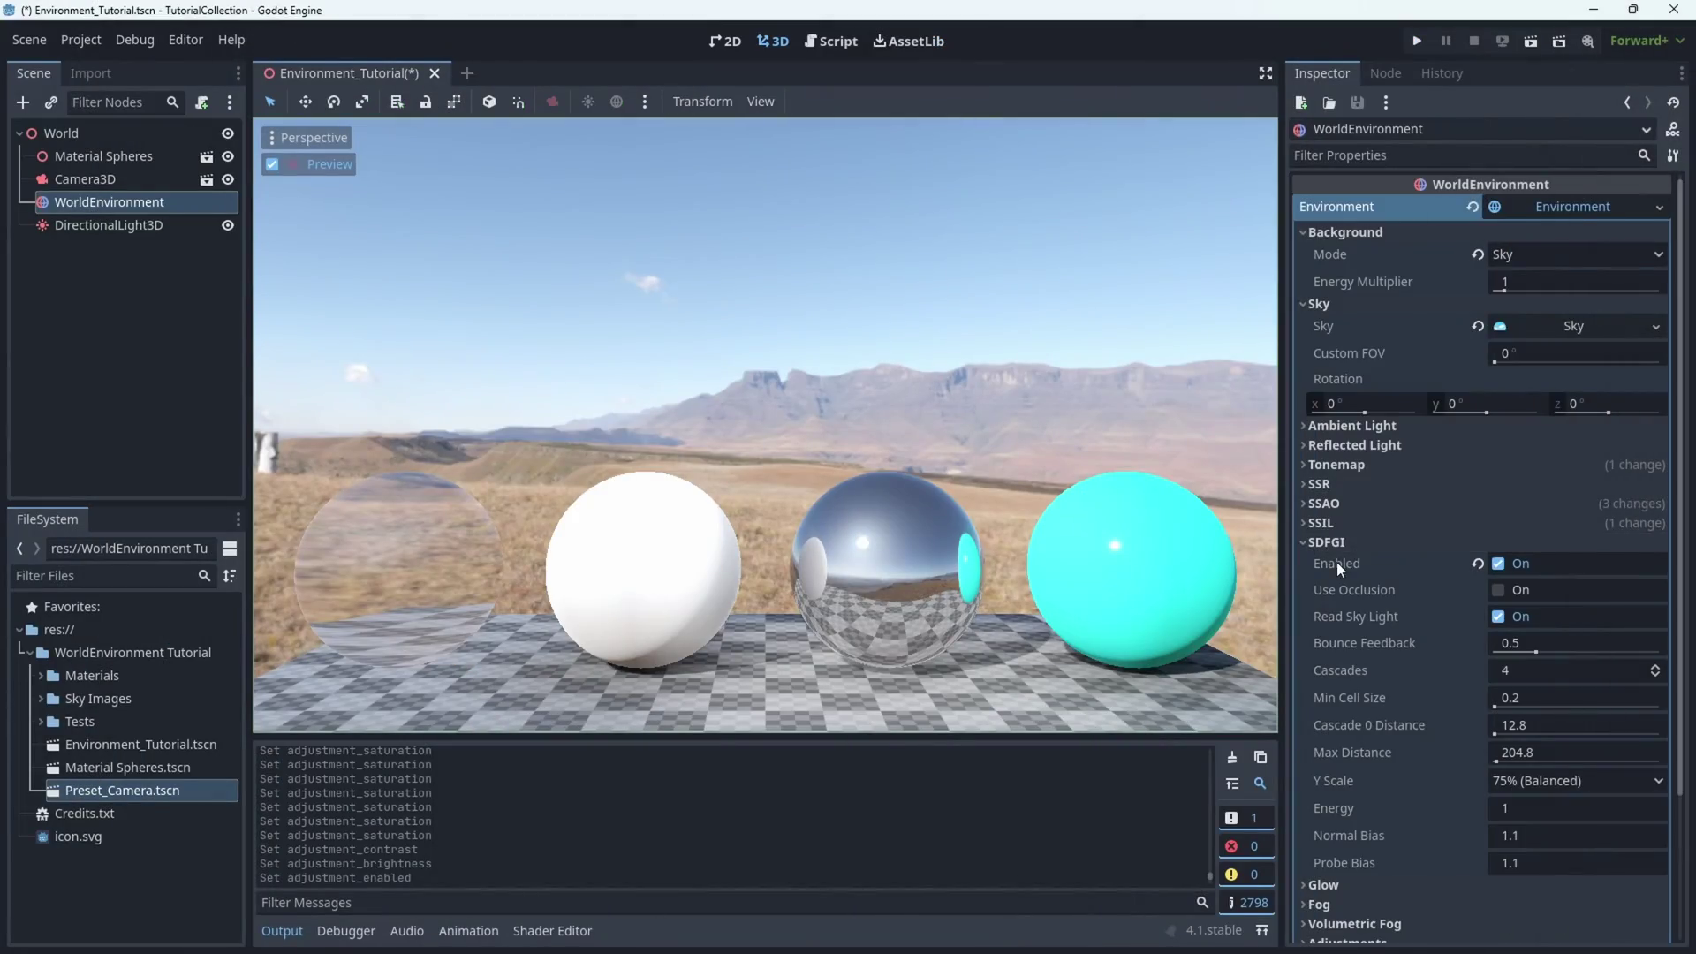
# Step: Collapse SDFGI and expand SSAO, showing it enabled at radius 2.65 and intensity 3.4
pyautogui.moveTo(1337, 562)
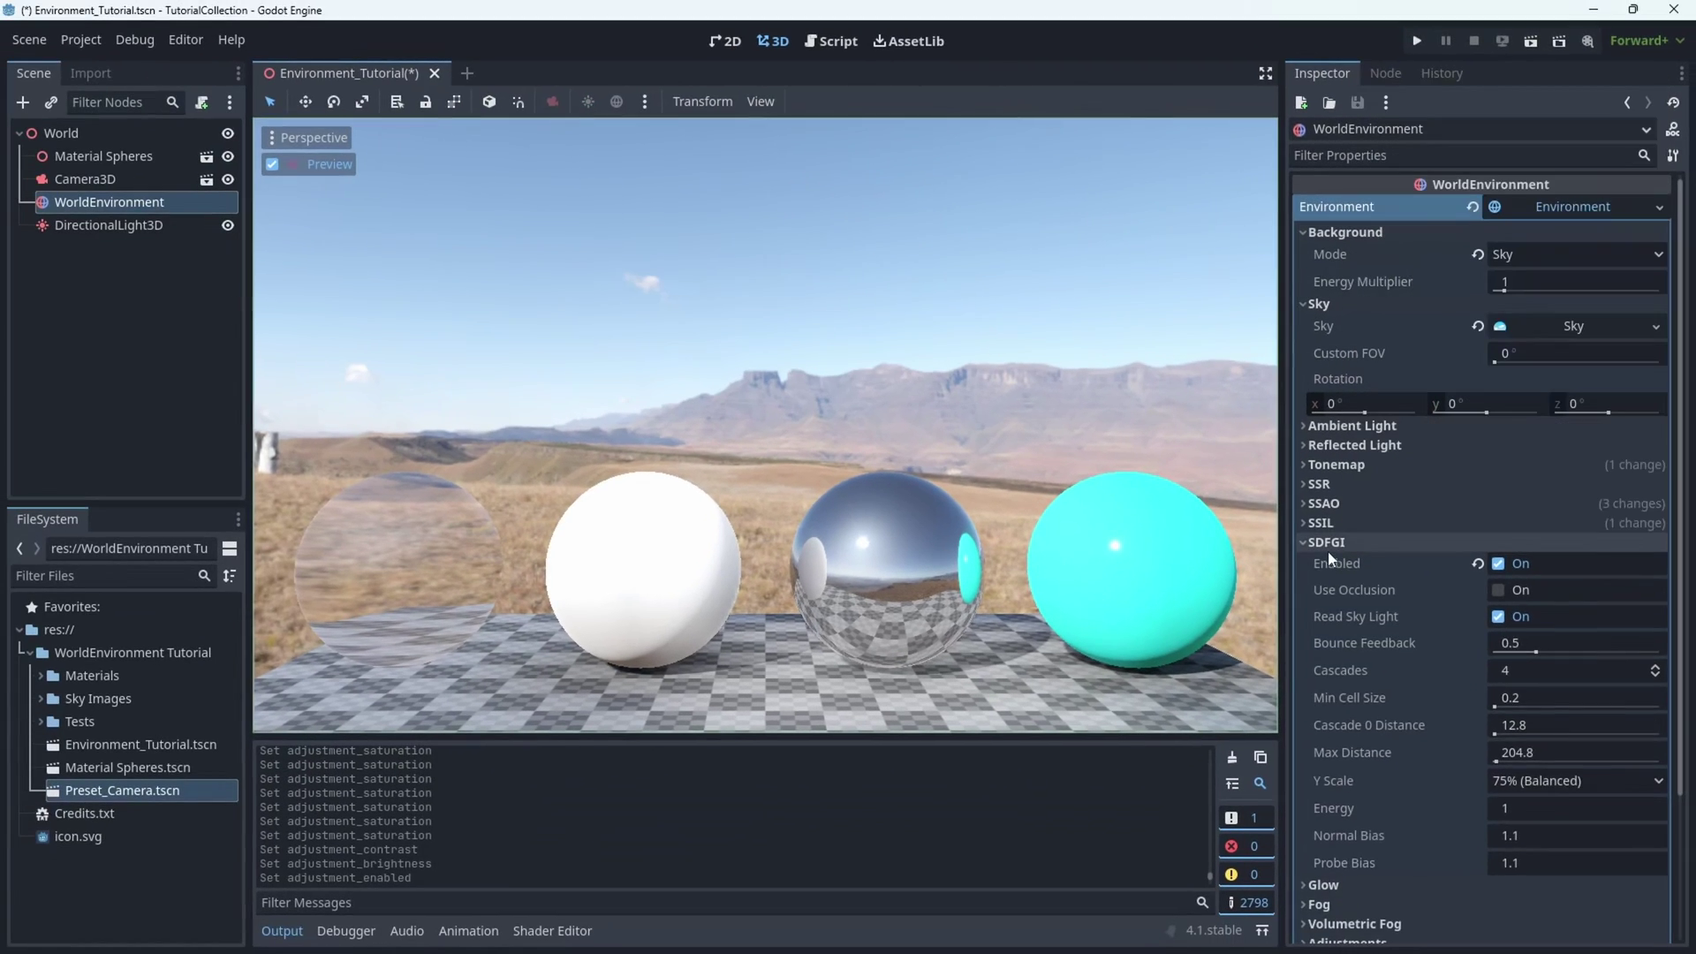
pyautogui.click(1188, 715)
pyautogui.click(1329, 503)
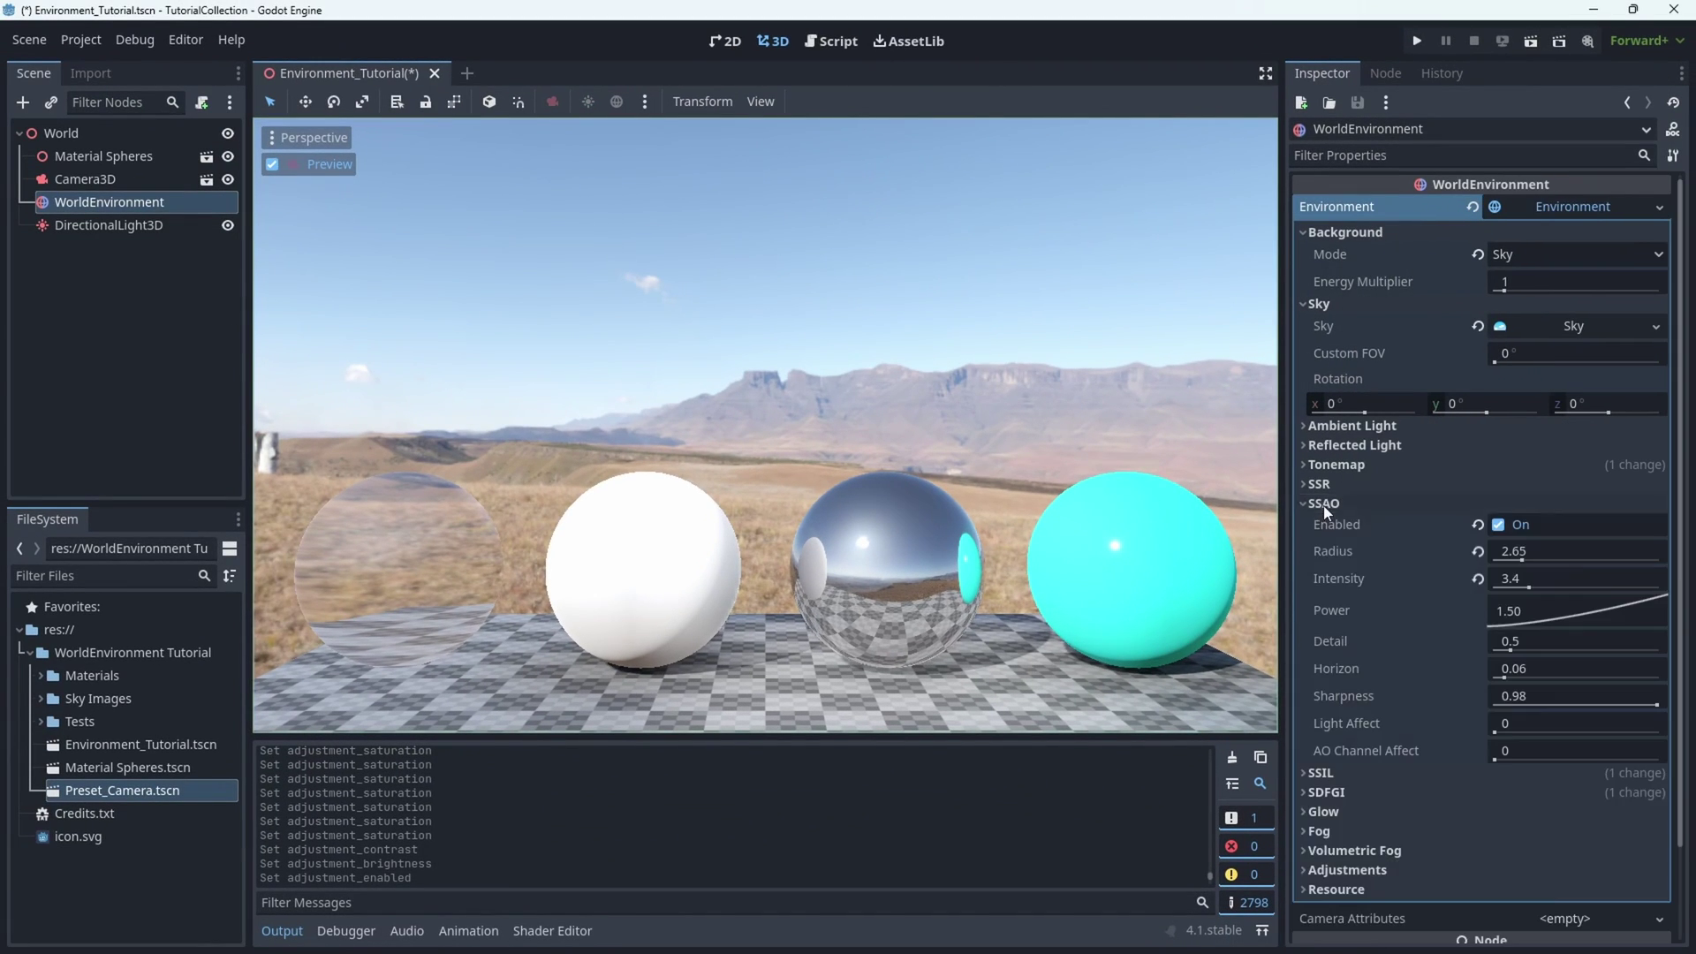
pyautogui.moveTo(1330, 518)
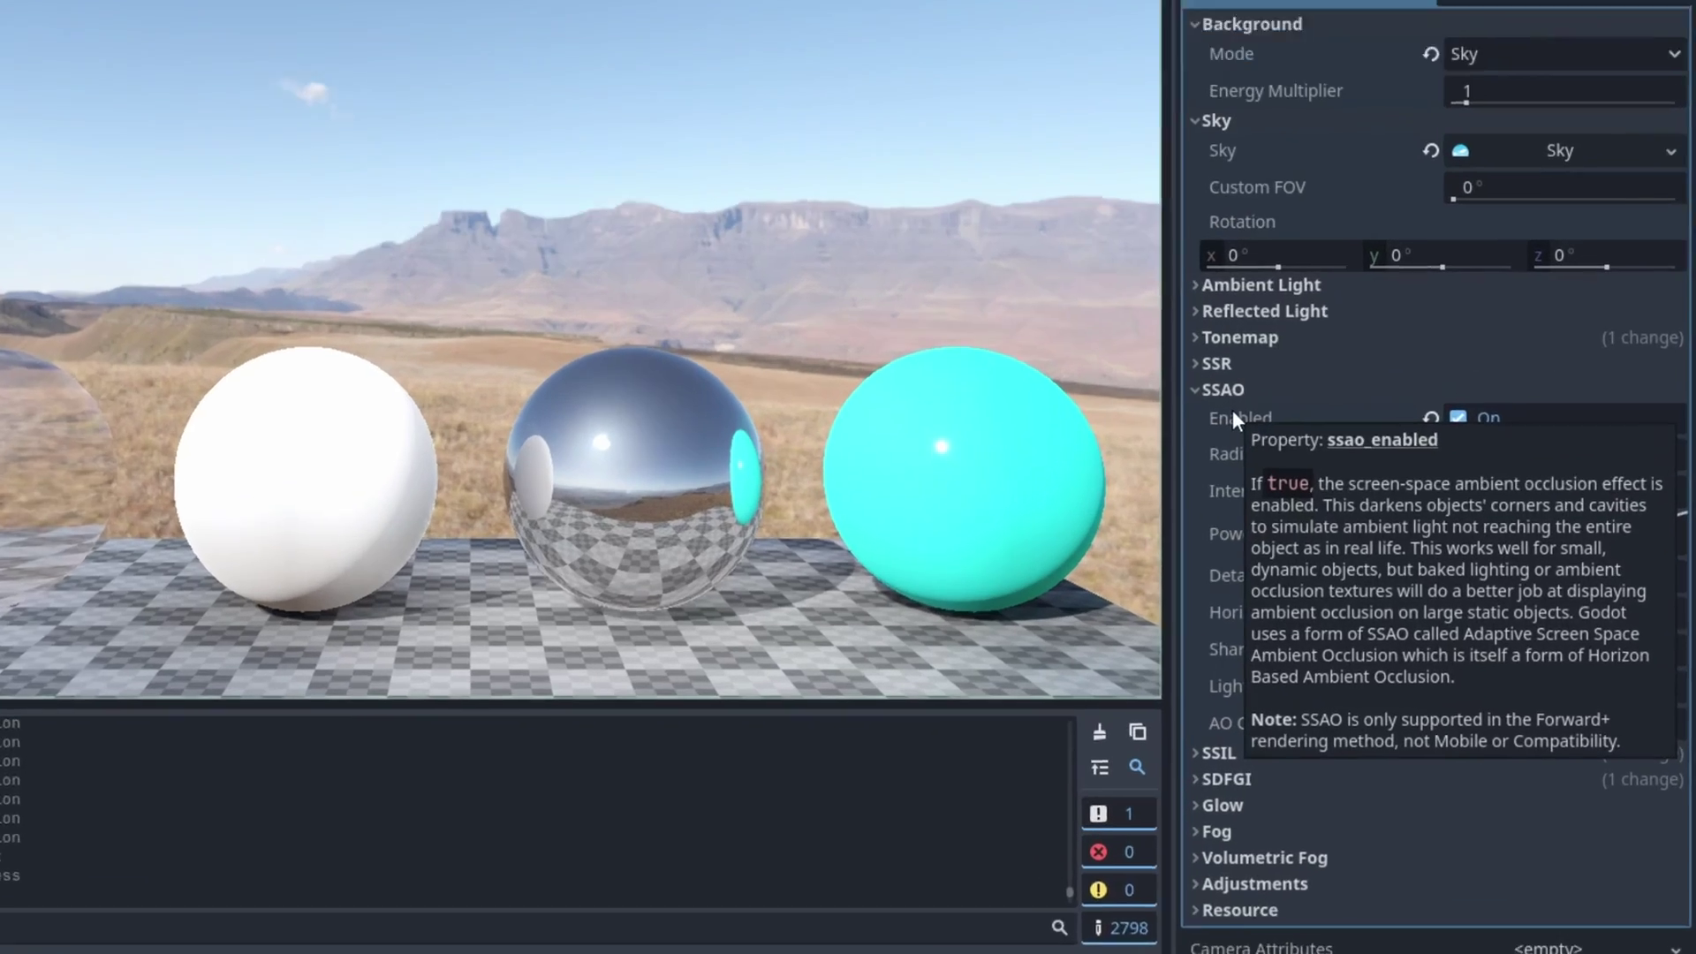